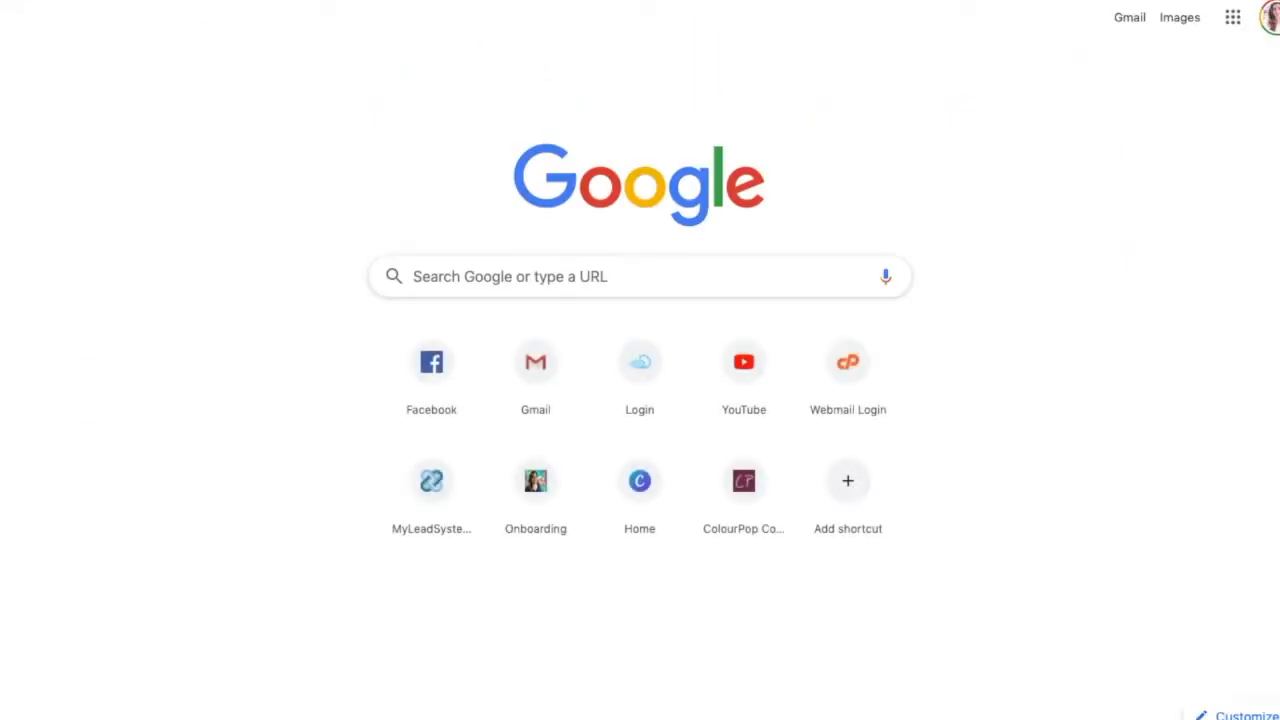
- Go to the Canva website and create a new design with custom dimensions of 1200 × 800 px
text(canvas)
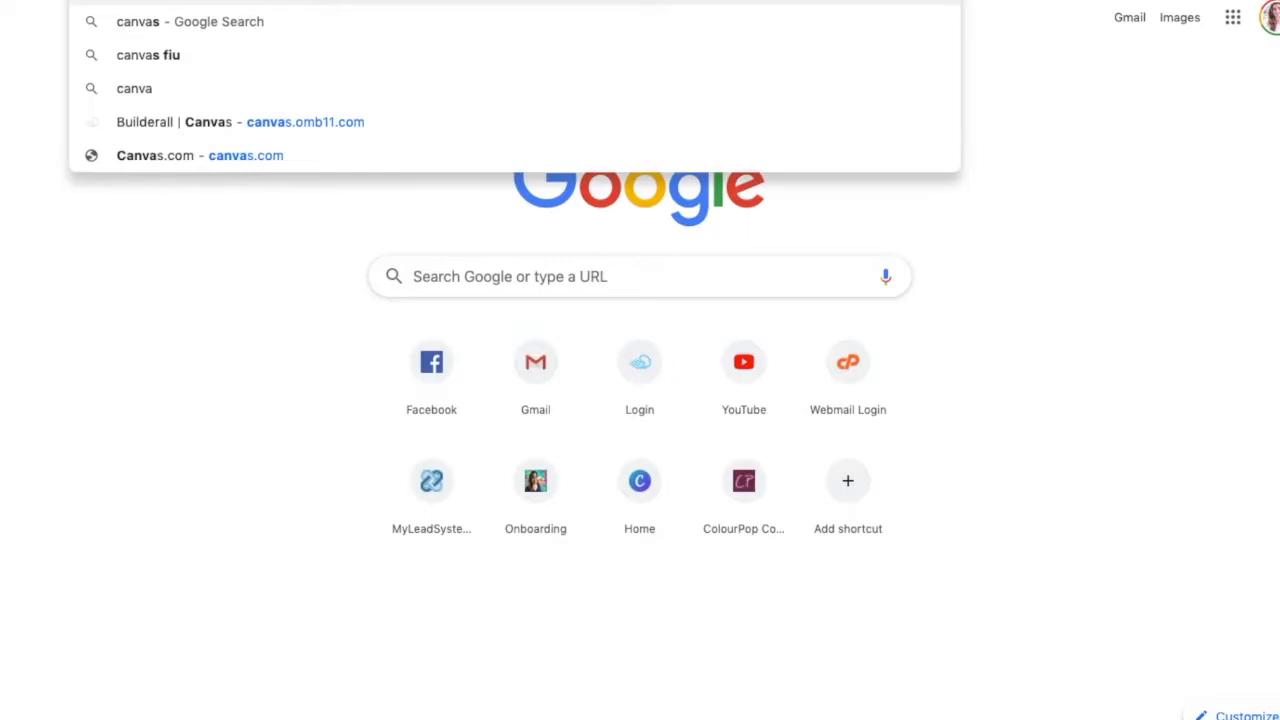
key(Return)
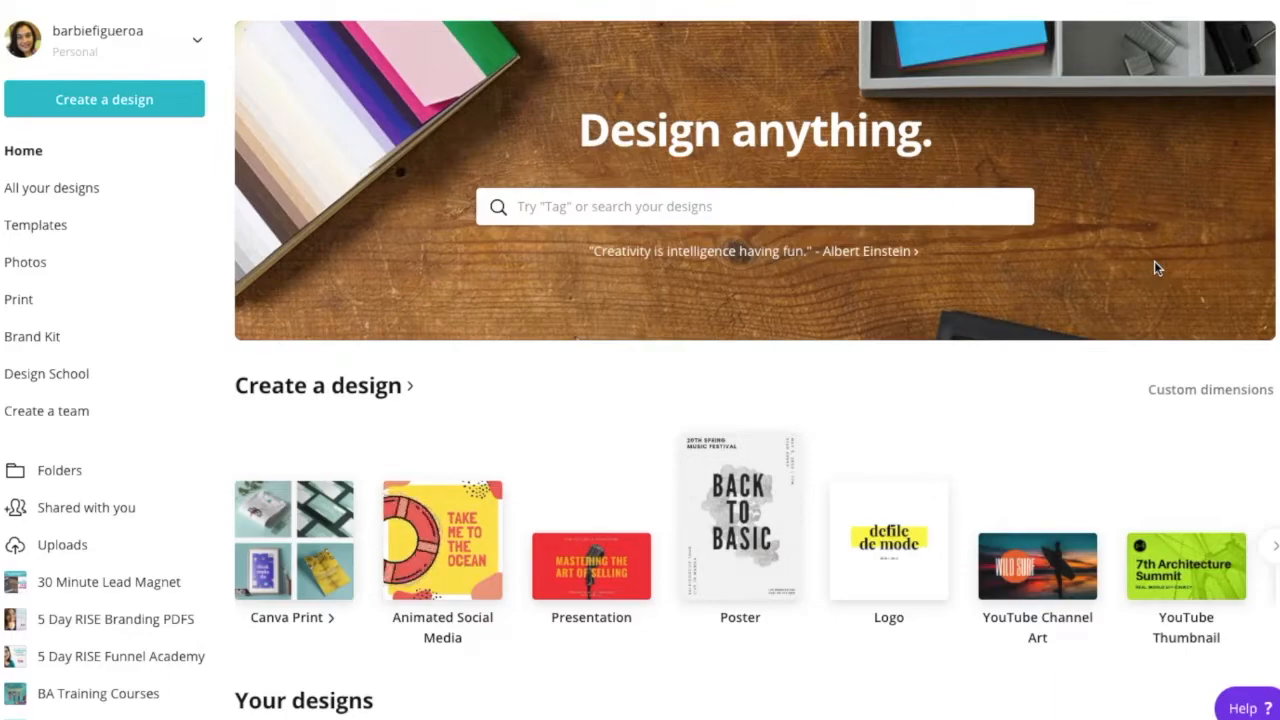
click(1190, 399)
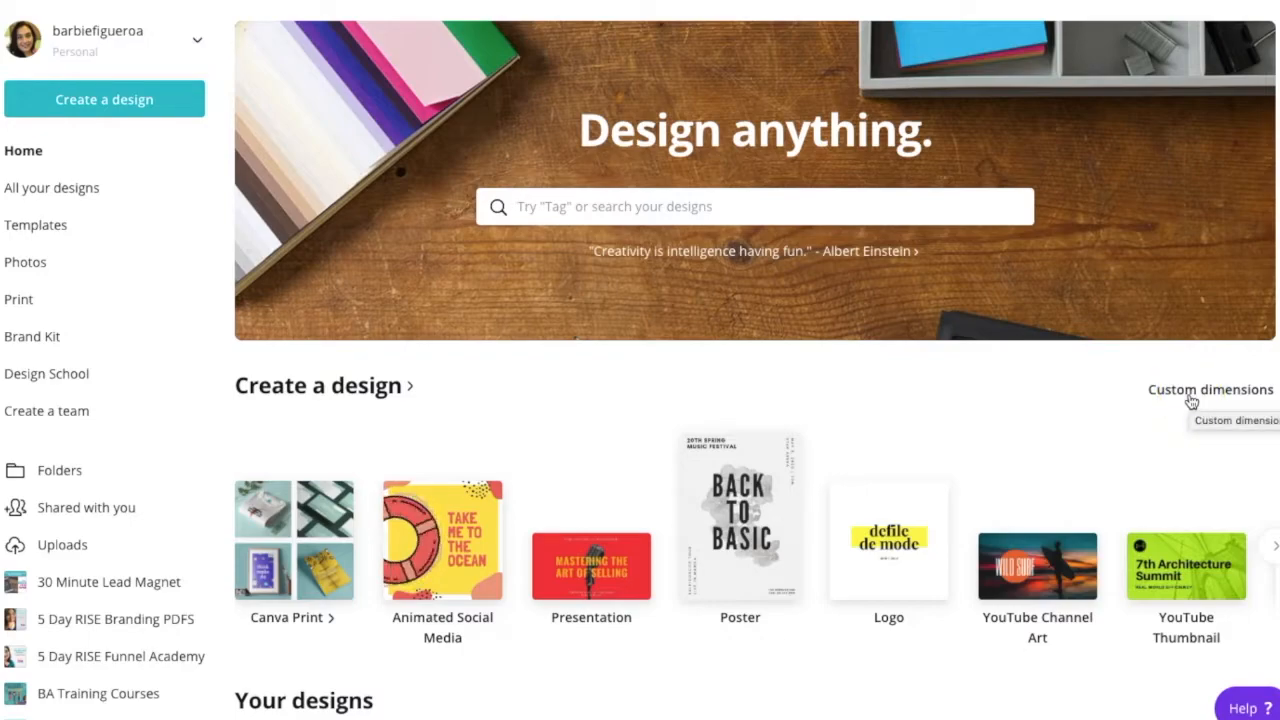
click(1190, 399)
click(1008, 463)
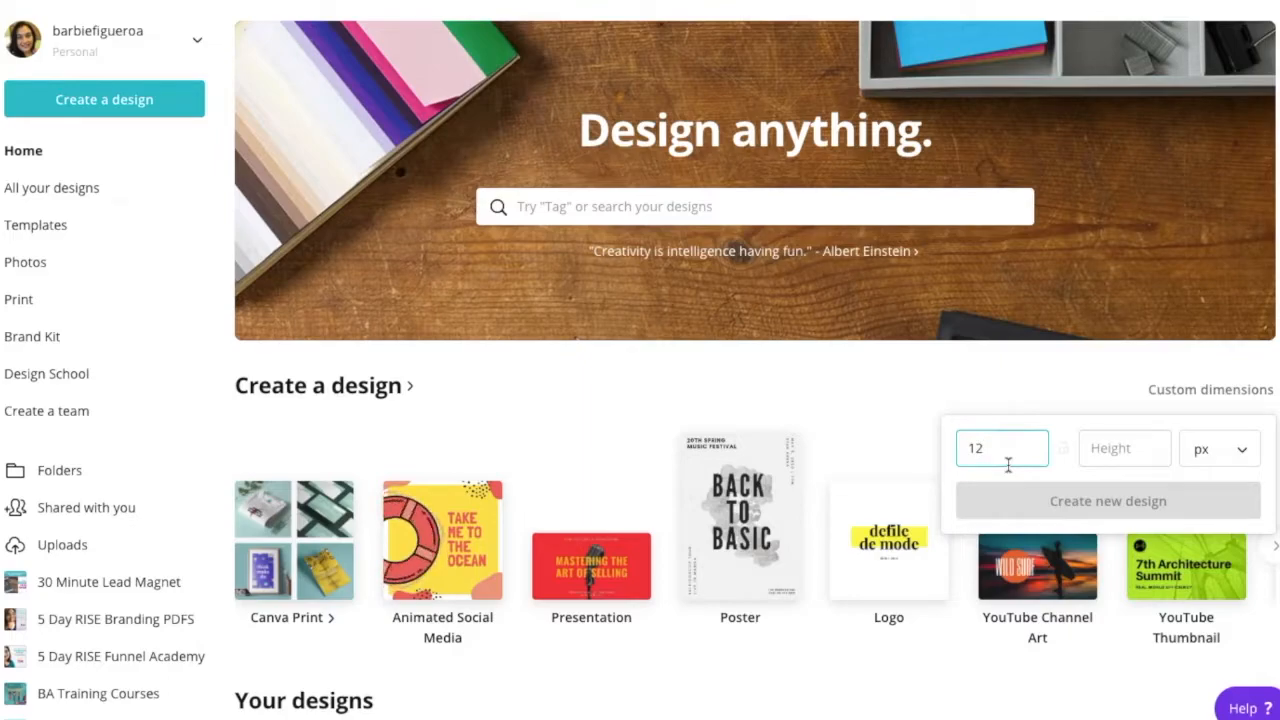
text(1200)
click(1110, 450)
text(800)
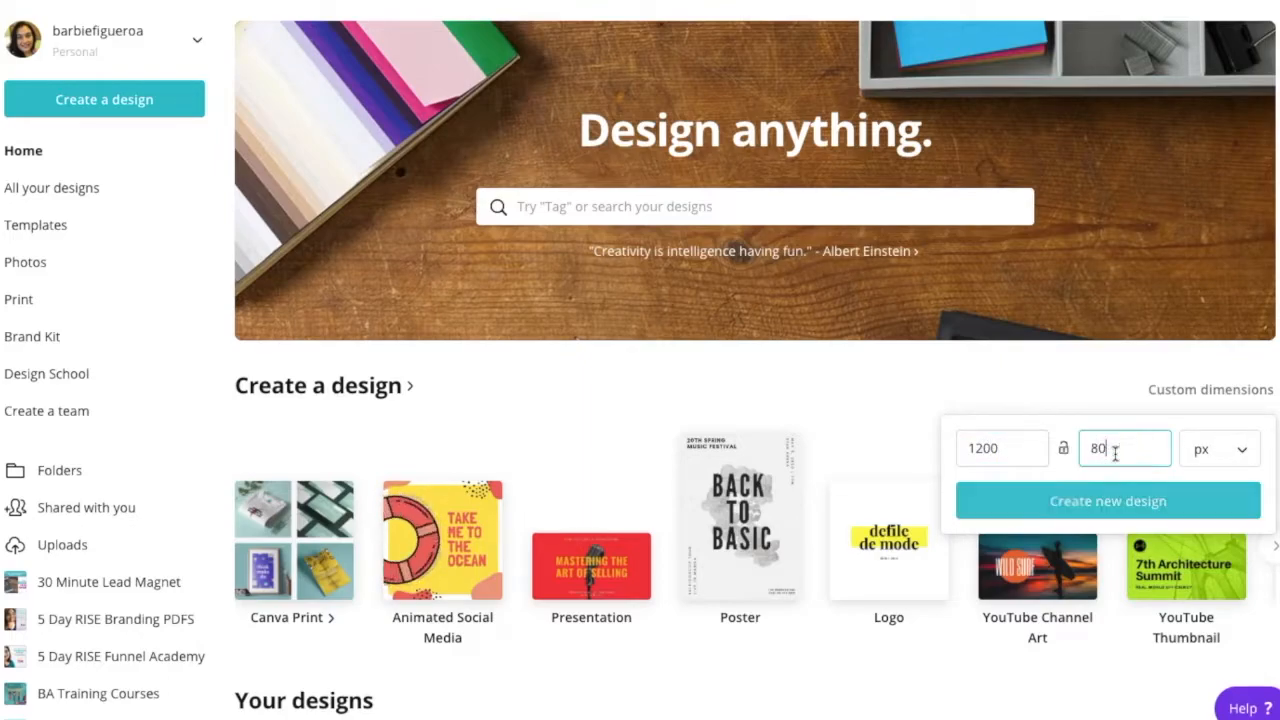
click(1116, 501)
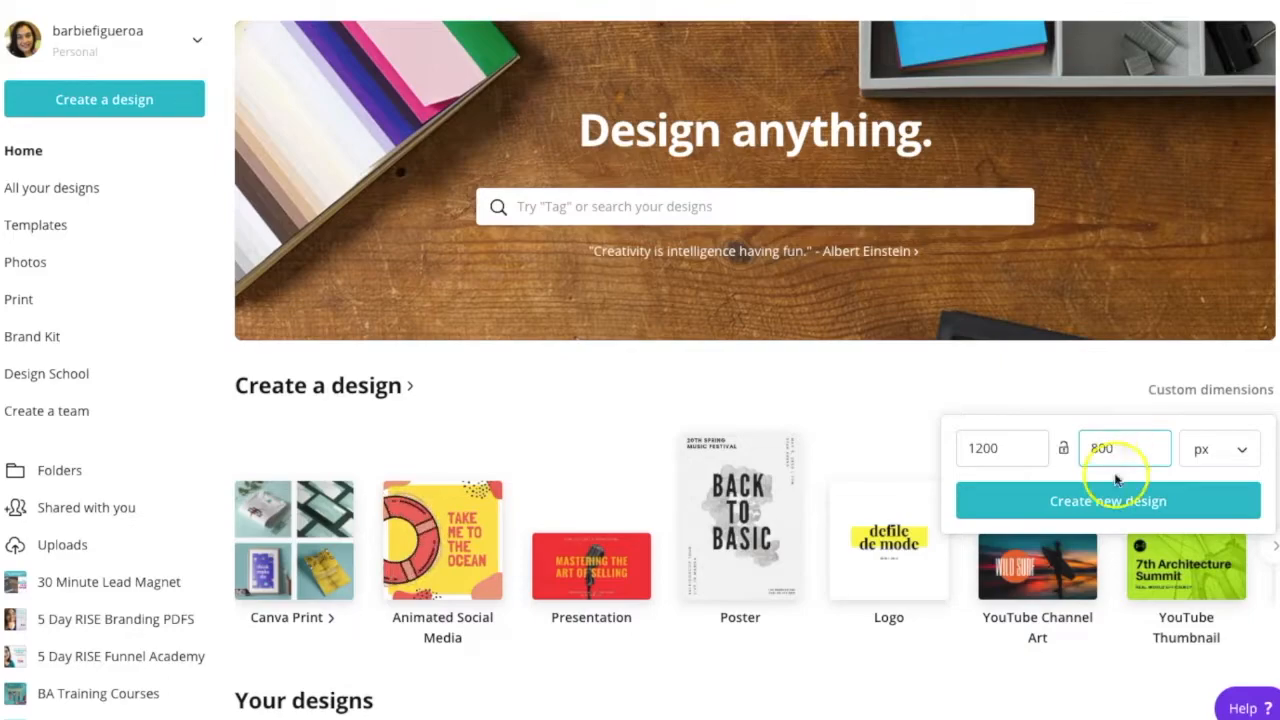
click(1073, 510)
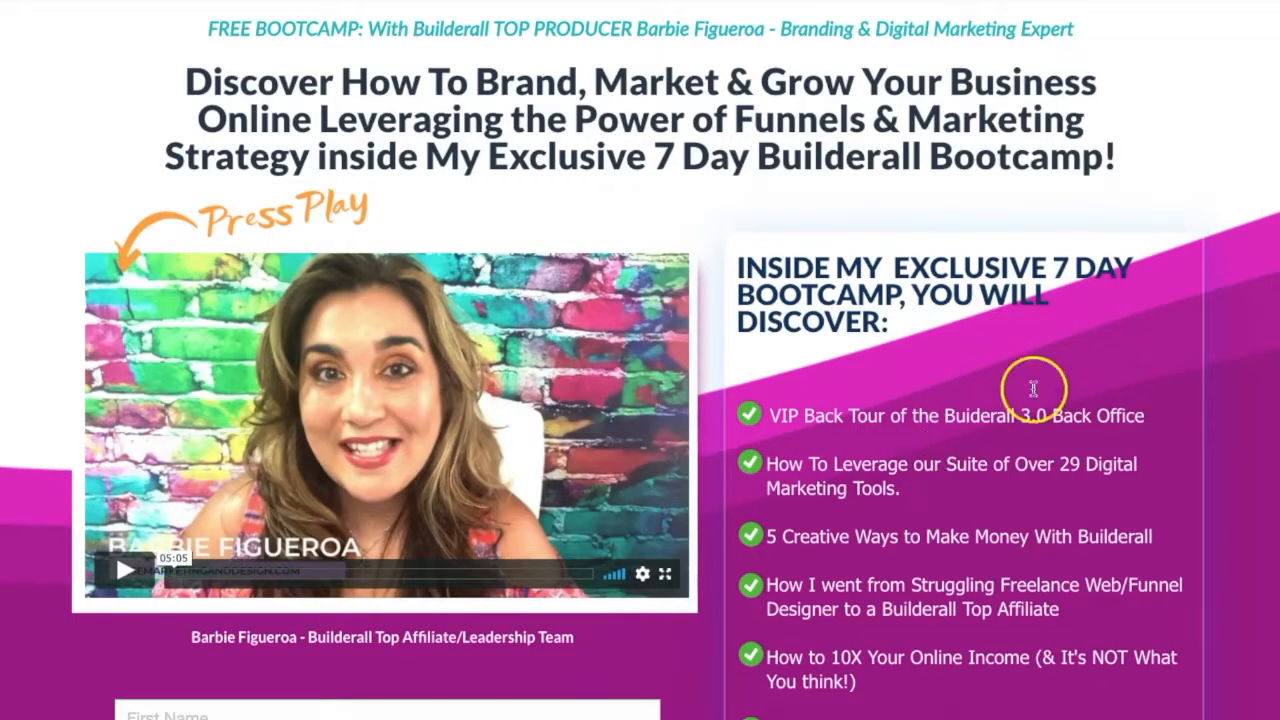
- Examine the background and layout of the example 7 Day Builderall Bootcamp landing page
scroll(1252, 300, down, 5)
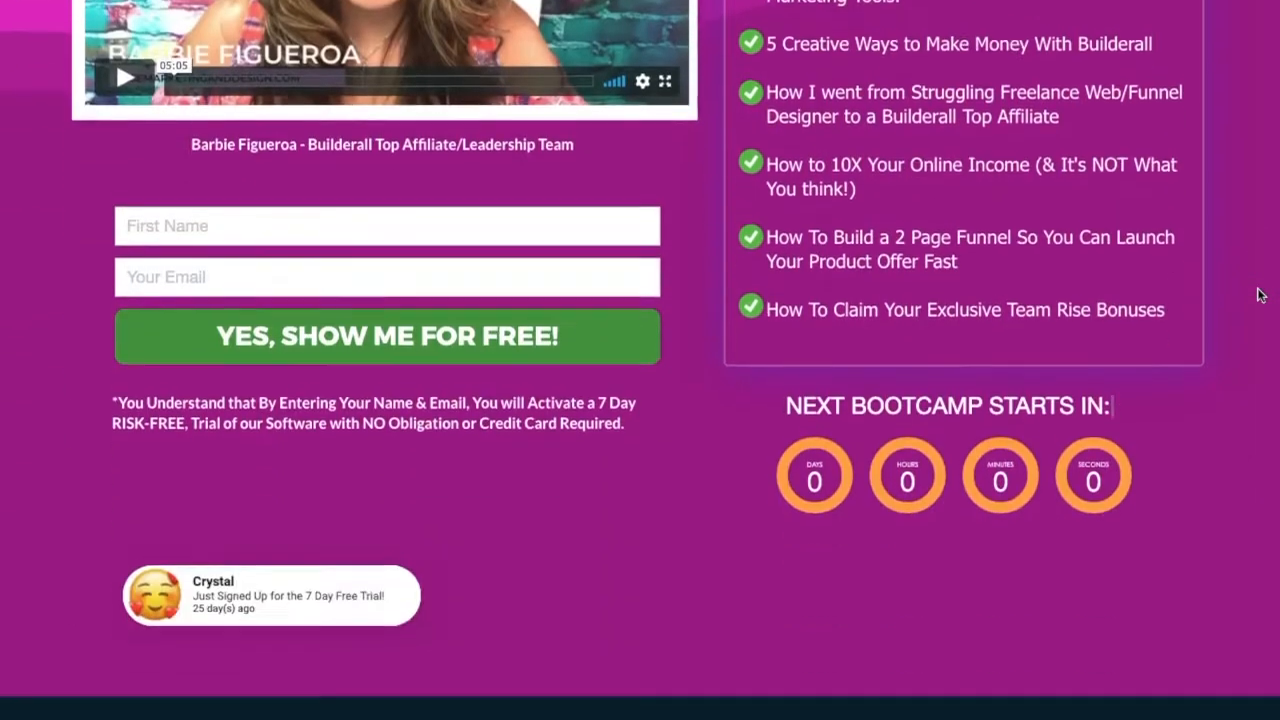
scroll(1258, 293, up, 2)
scroll(1260, 295, up, 1)
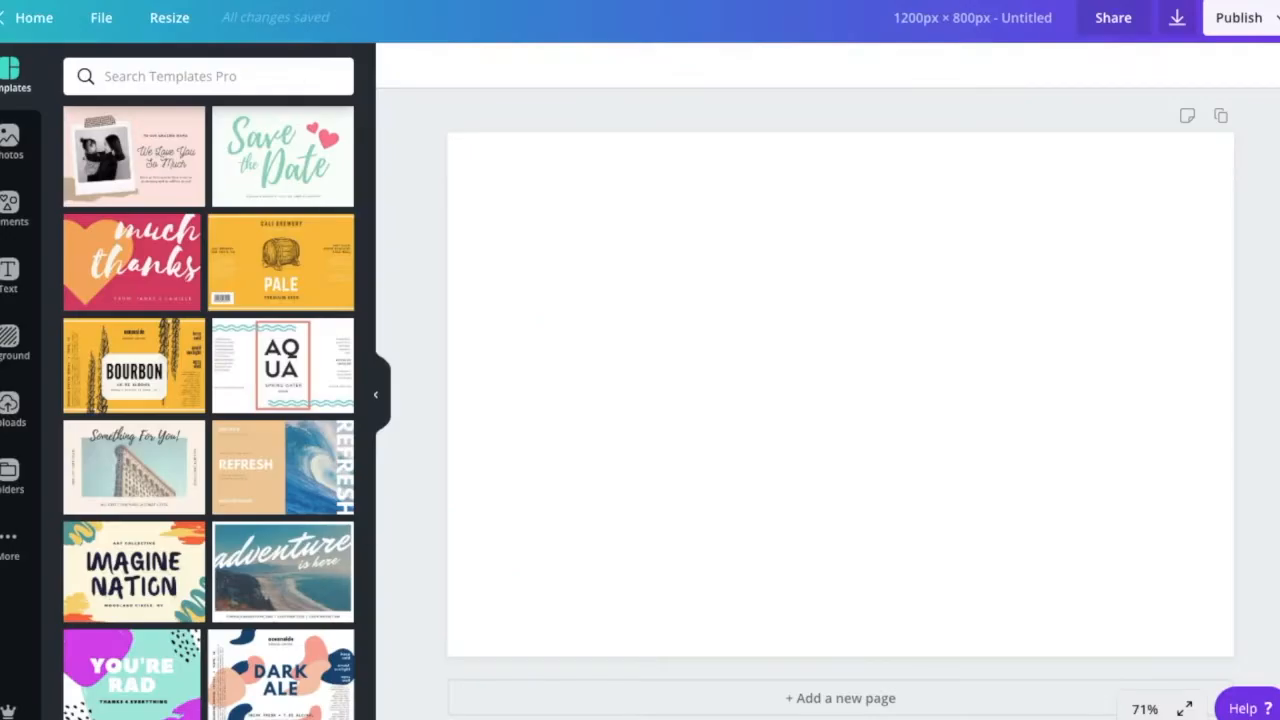
- Show the full Shapes collection among the design elements
click(10, 205)
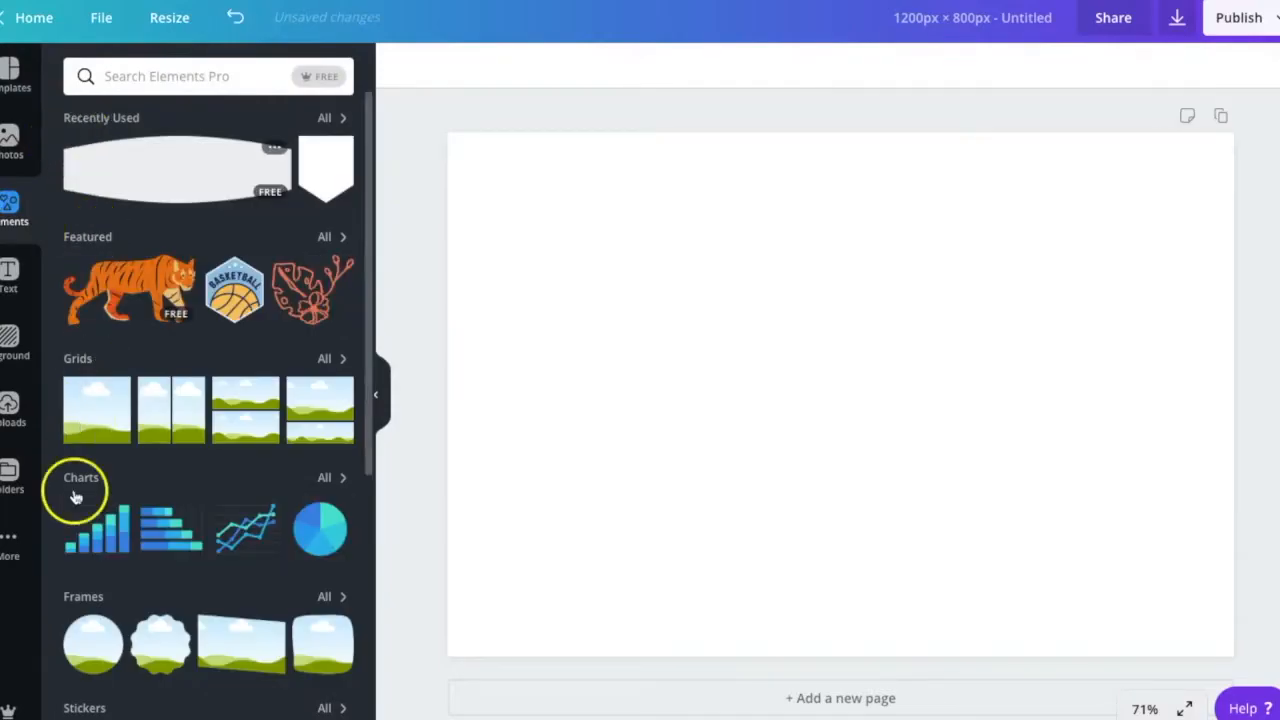
scroll(75, 497, down, 2)
scroll(75, 497, down, 3)
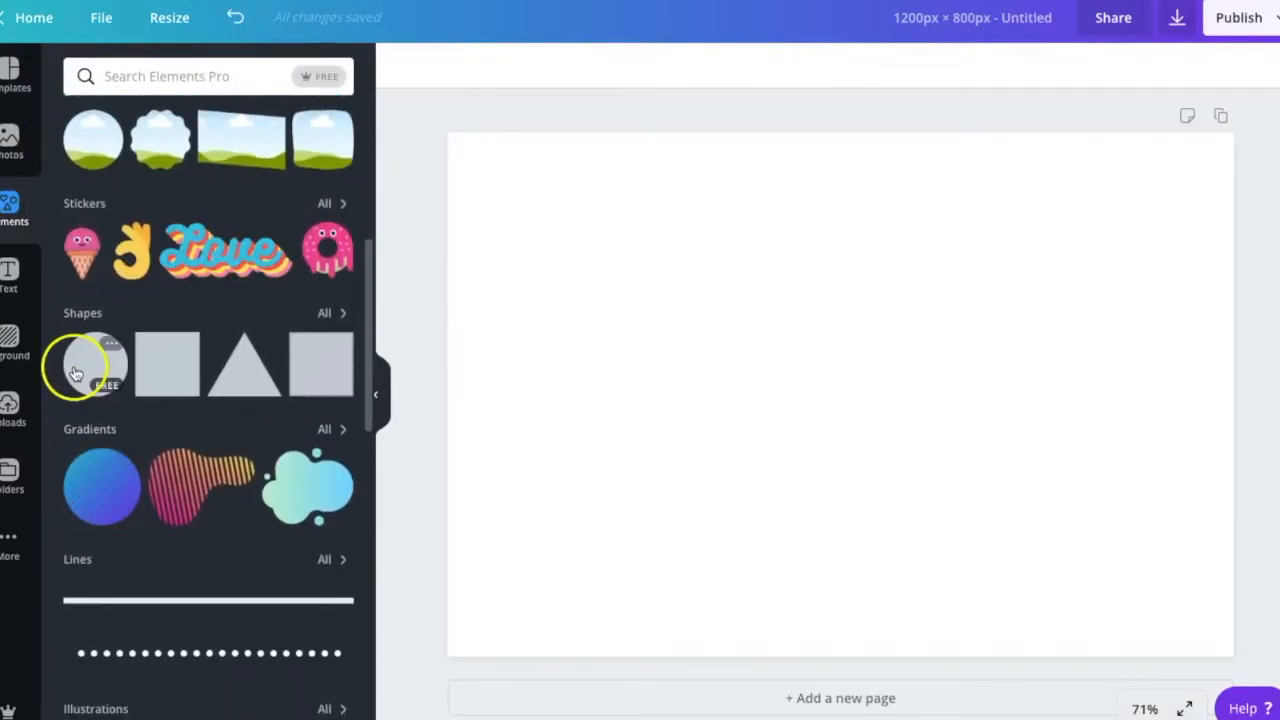
click(332, 315)
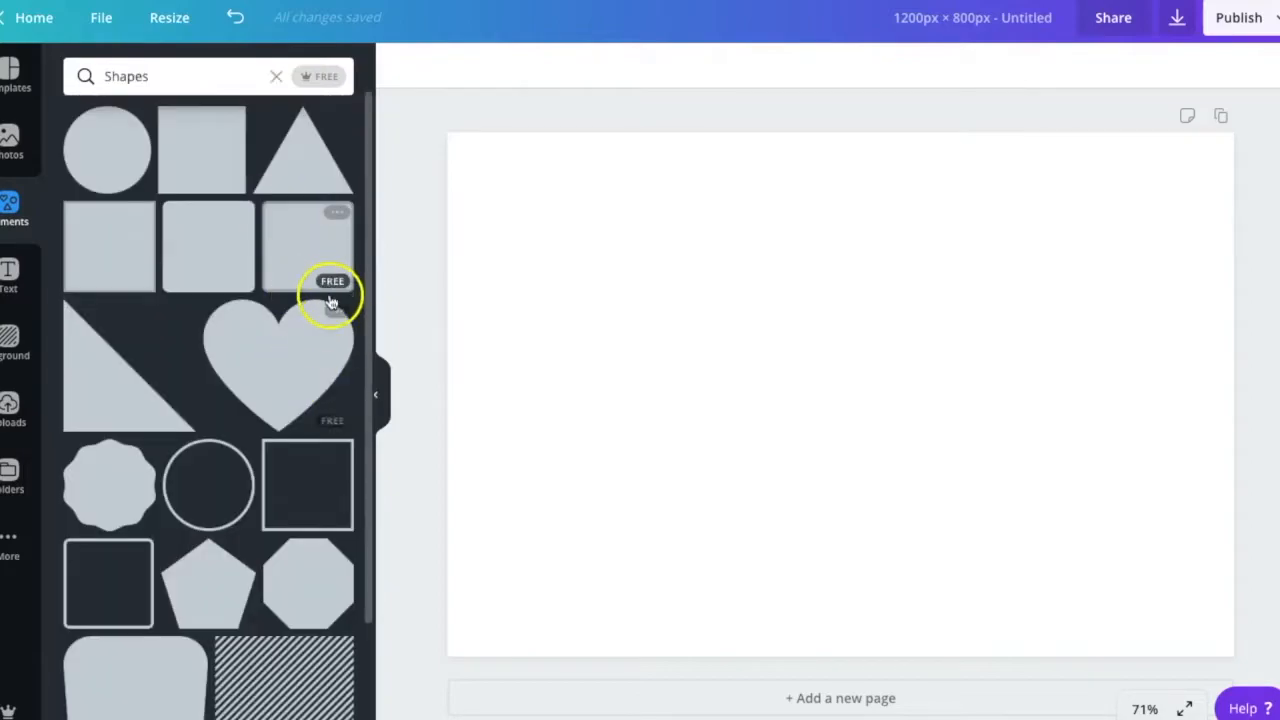
- Find the wide light-grey shape with outward-curving upper and lower edges and add it to the blank page
scroll(185, 335, down, 4)
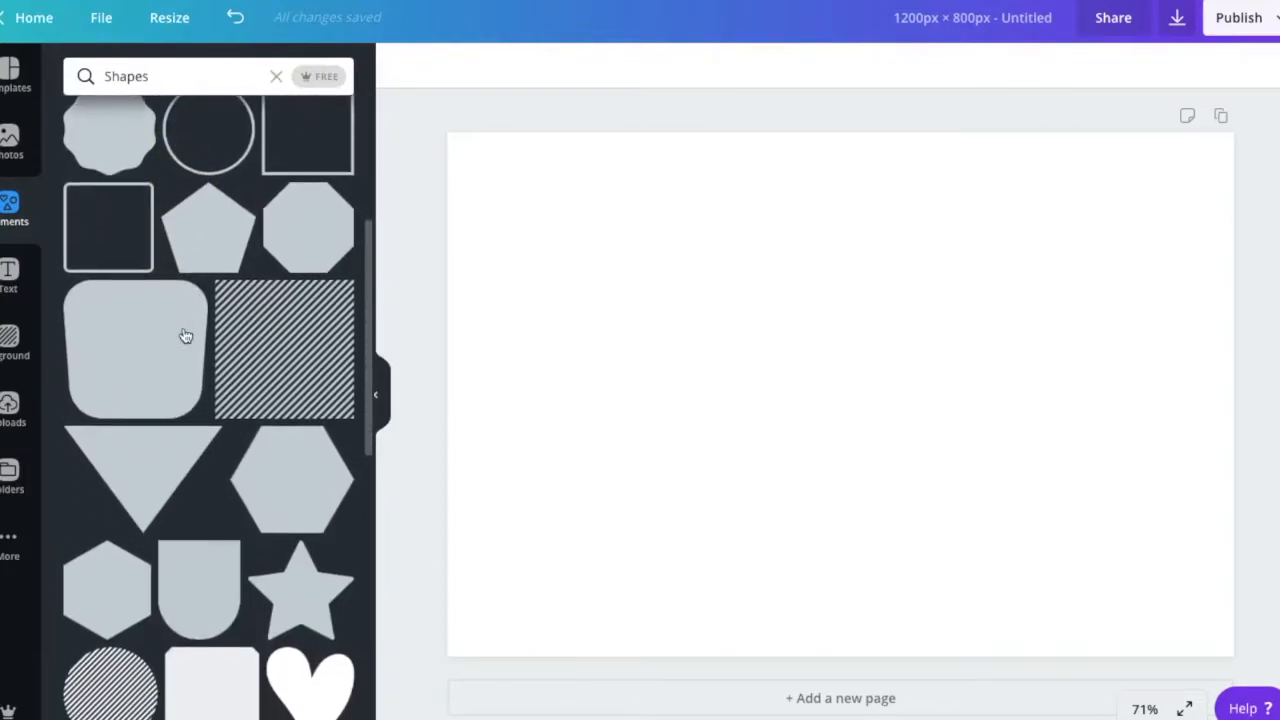
scroll(185, 335, down, 2)
scroll(185, 335, down, 2)
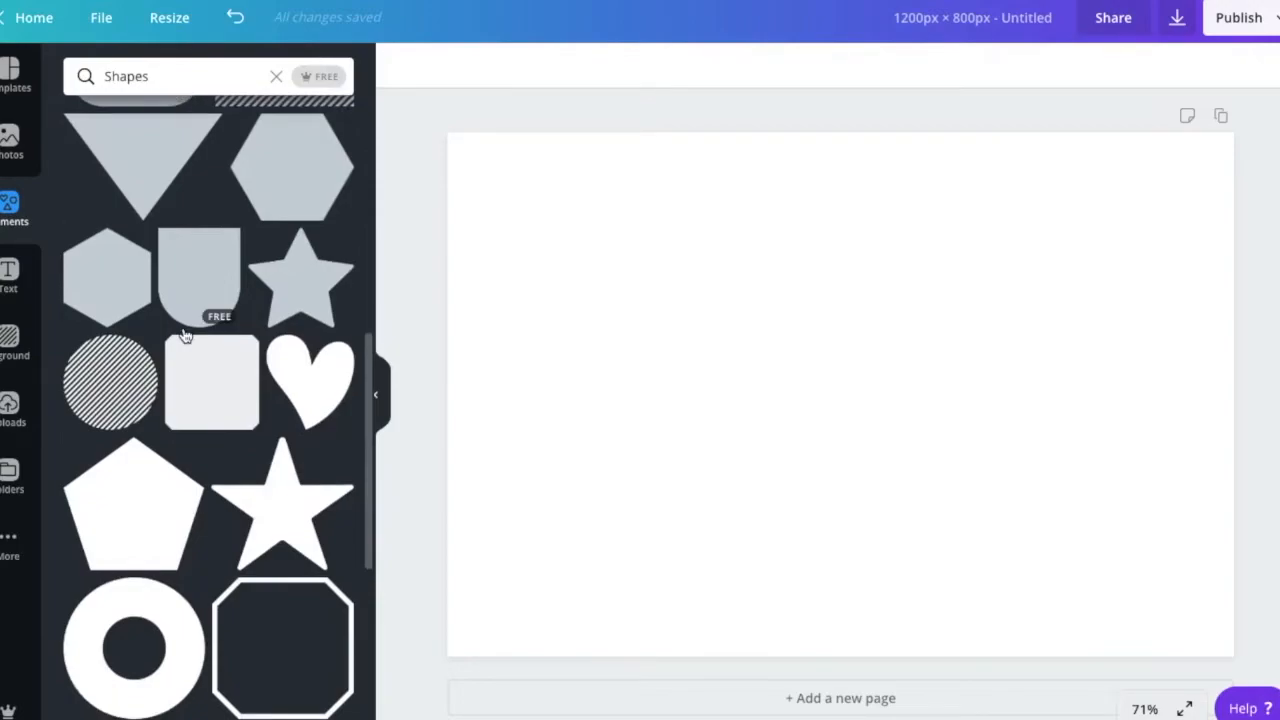
scroll(185, 335, down, 9)
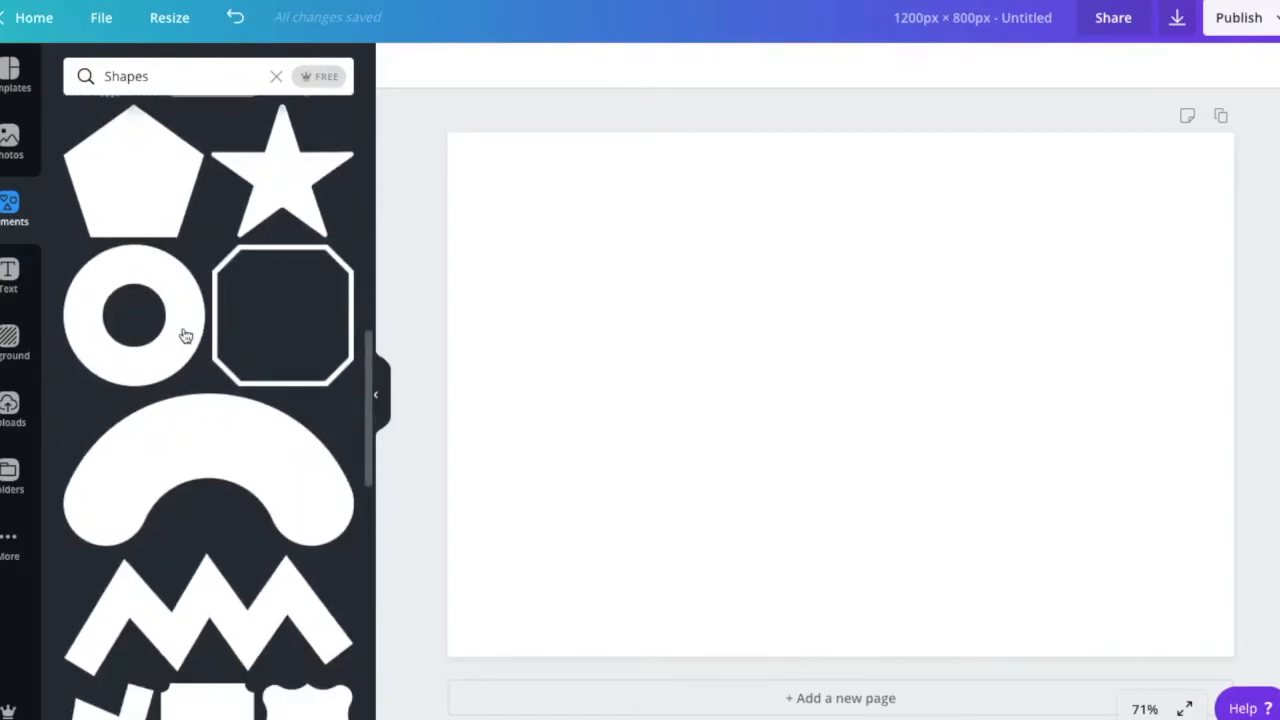
scroll(185, 335, down, 9)
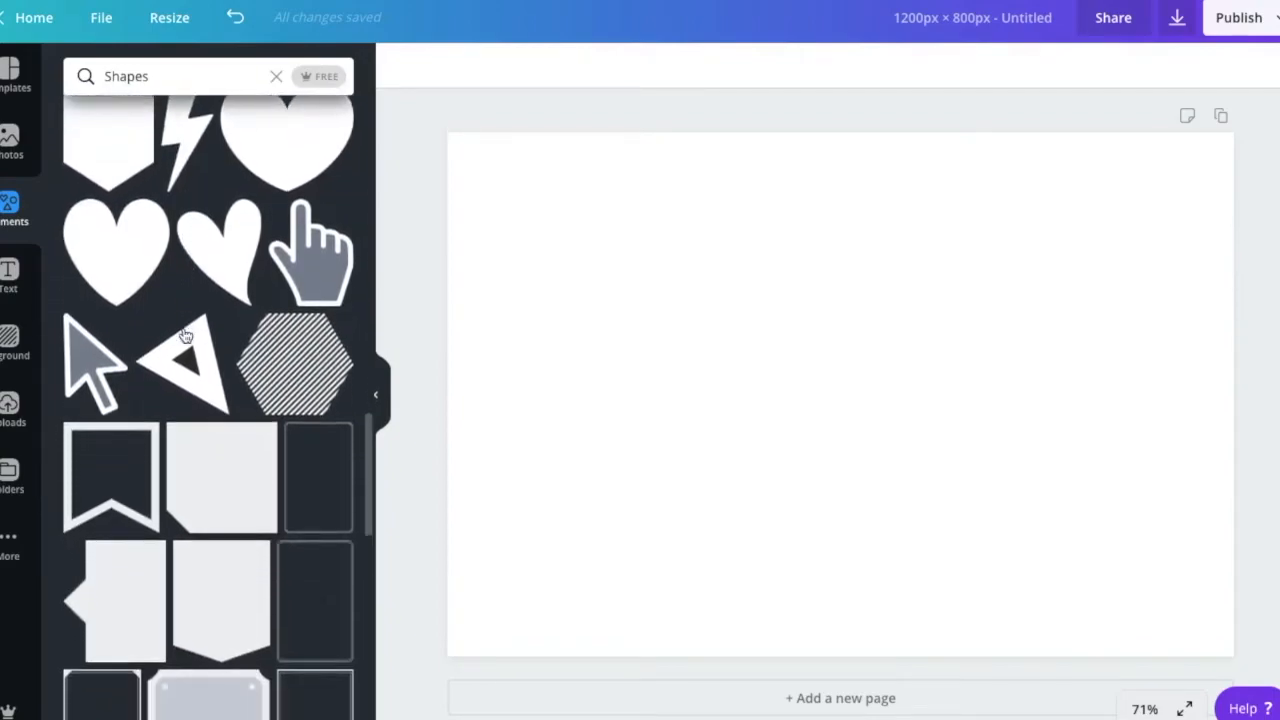
scroll(185, 335, down, 8)
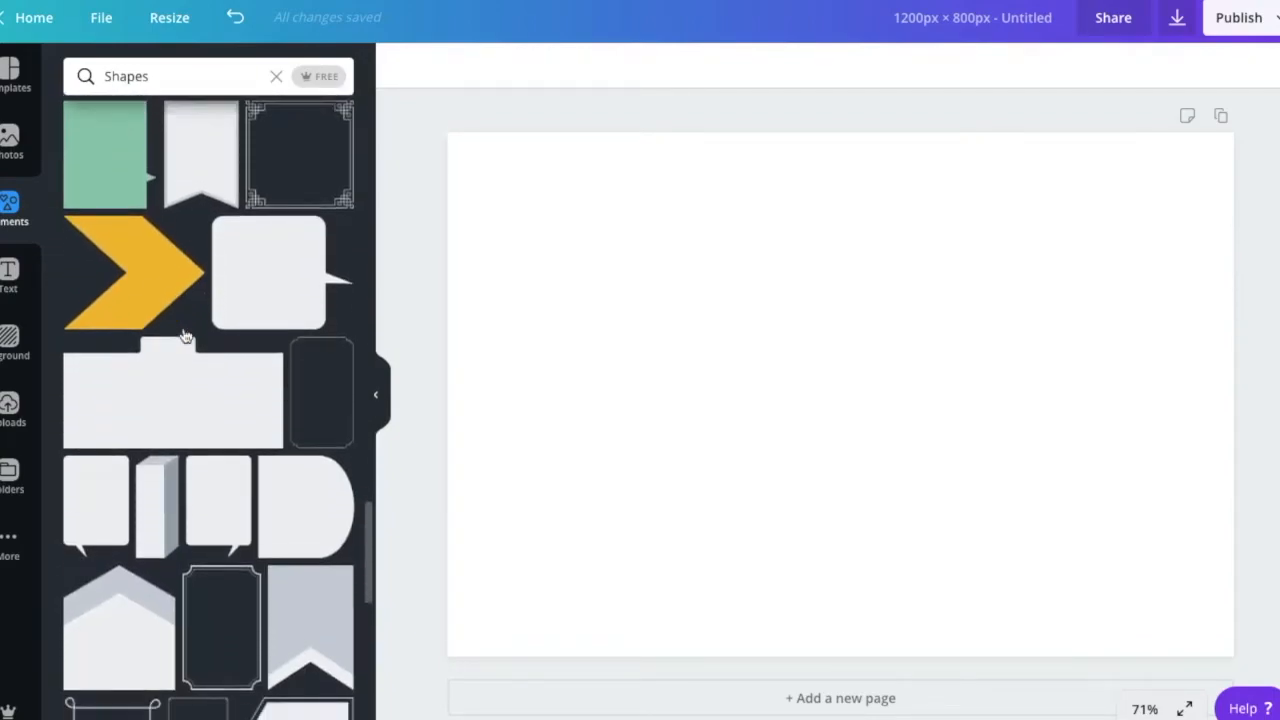
scroll(185, 335, down, 6)
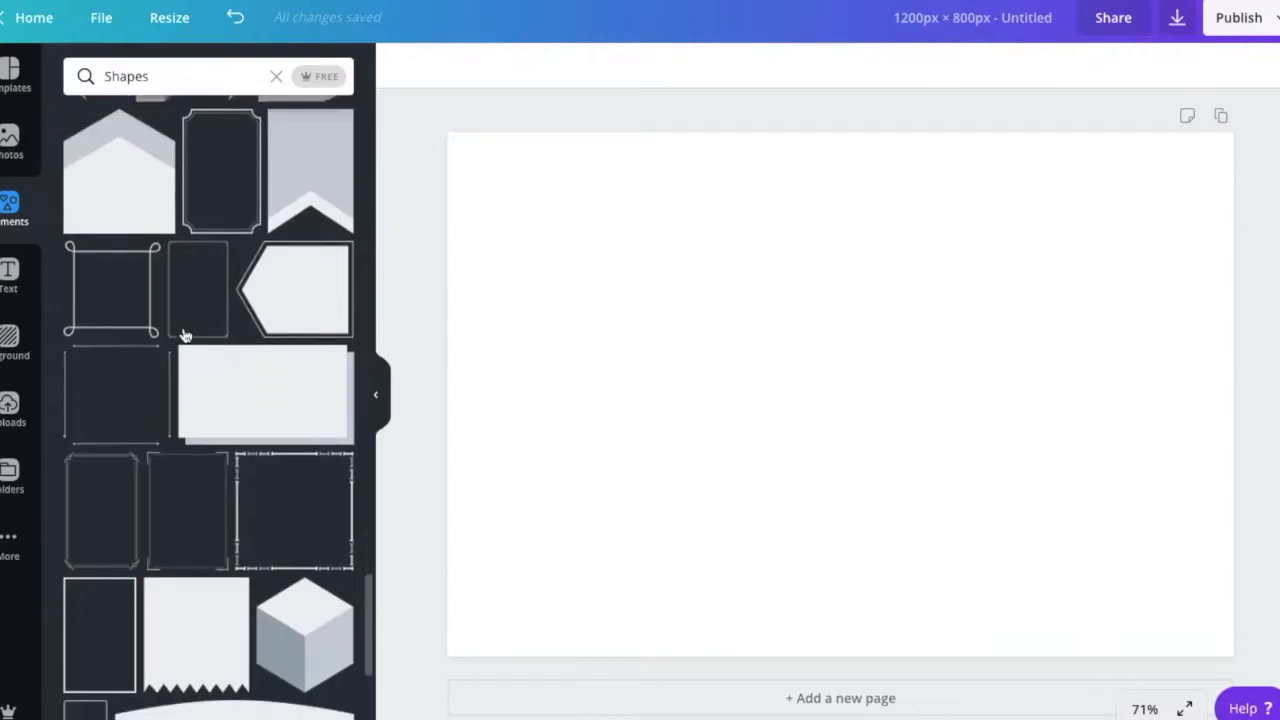
scroll(185, 335, down, 3)
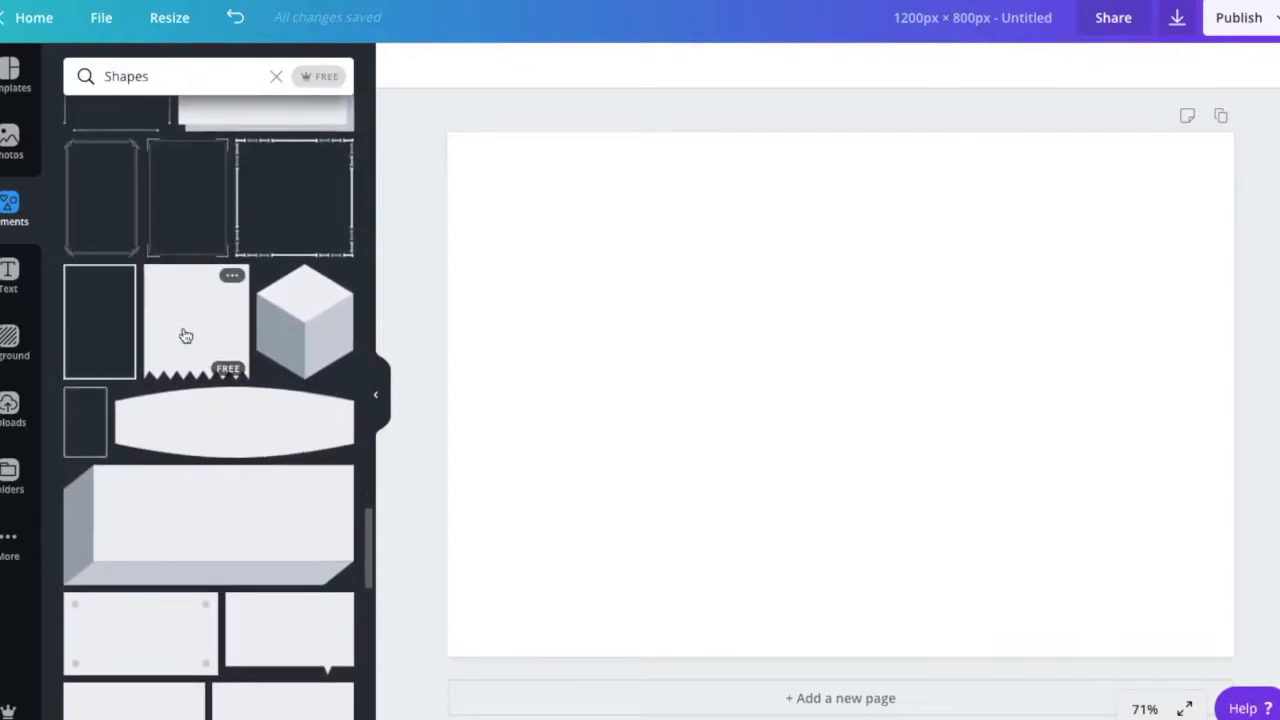
scroll(185, 335, down, 1)
scroll(184, 334, up, 2)
click(196, 366)
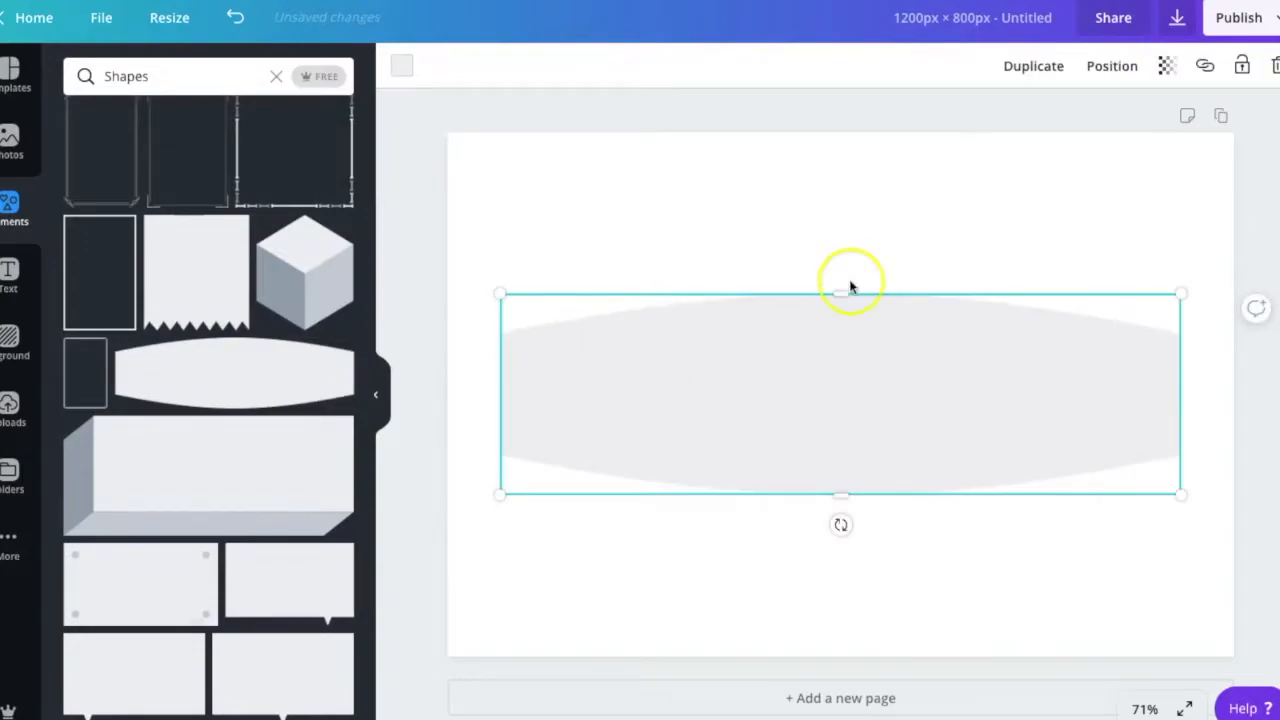
- Stretch, enlarge and reposition the curved shape so it covers the page's full width and upper part, leaving a white strip below its curved edge
drag(841, 293, 840, 123)
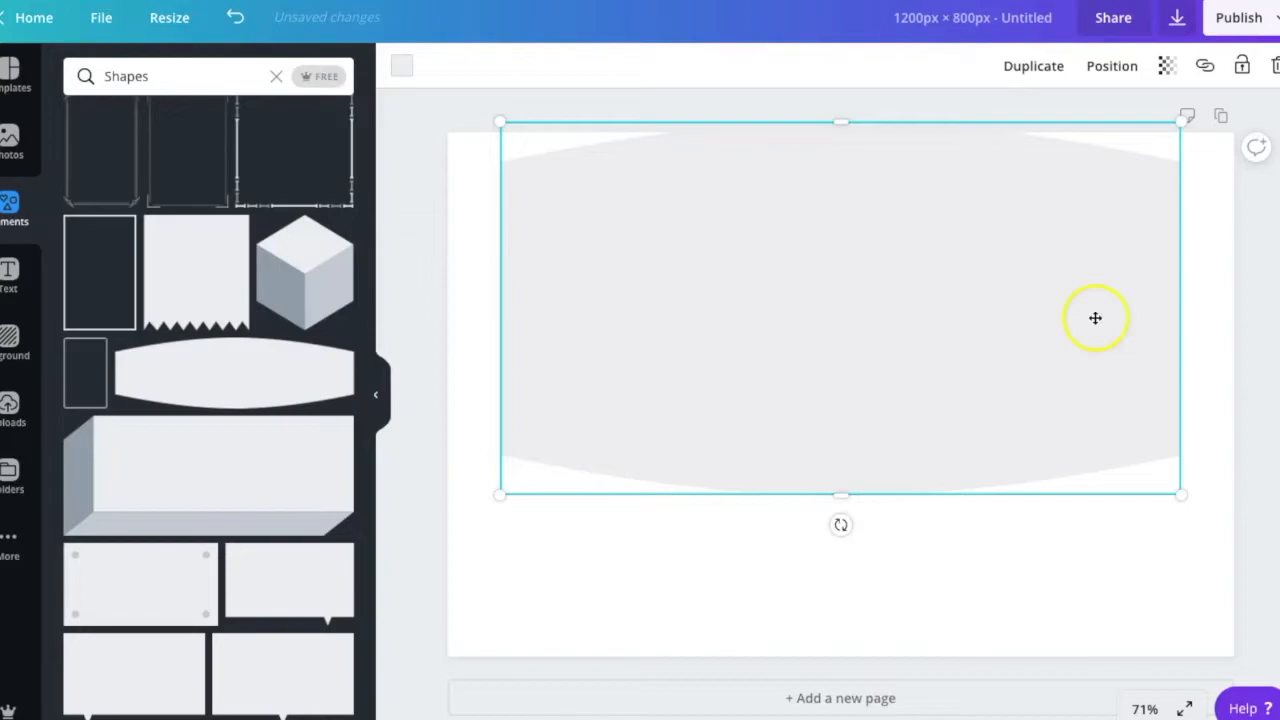
drag(1095, 318, 1063, 323)
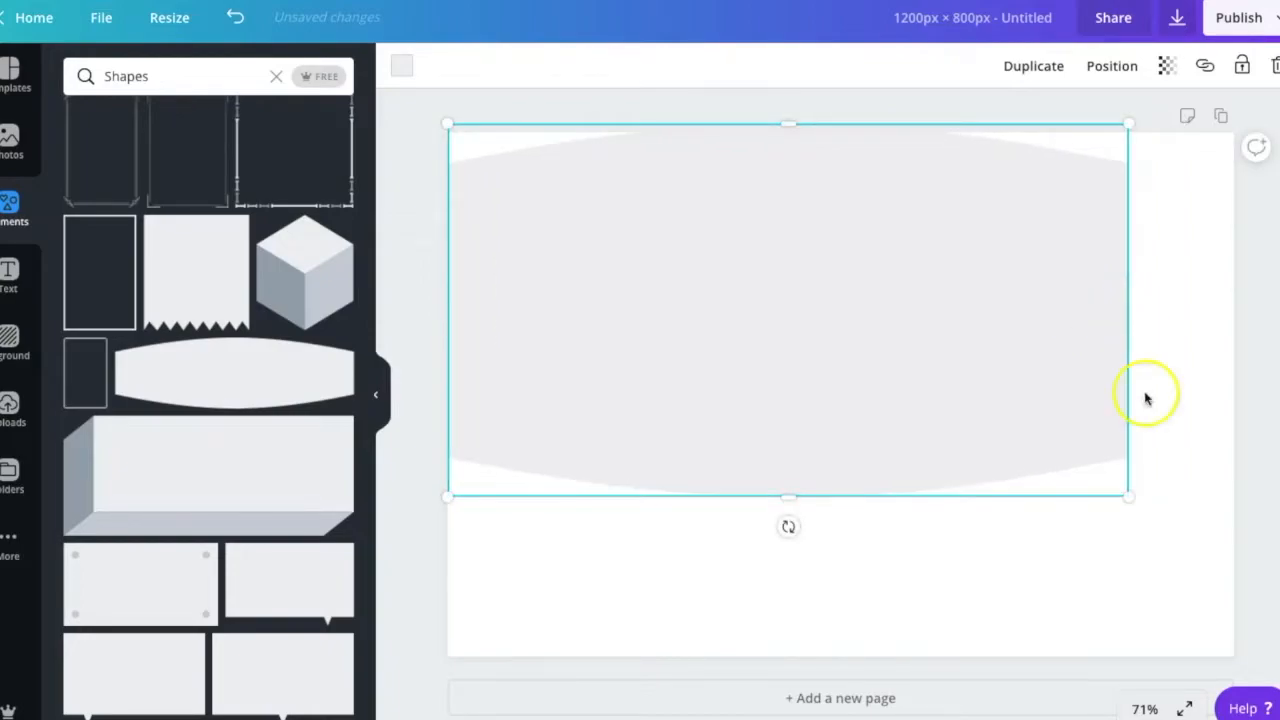
drag(1131, 500, 1200, 572)
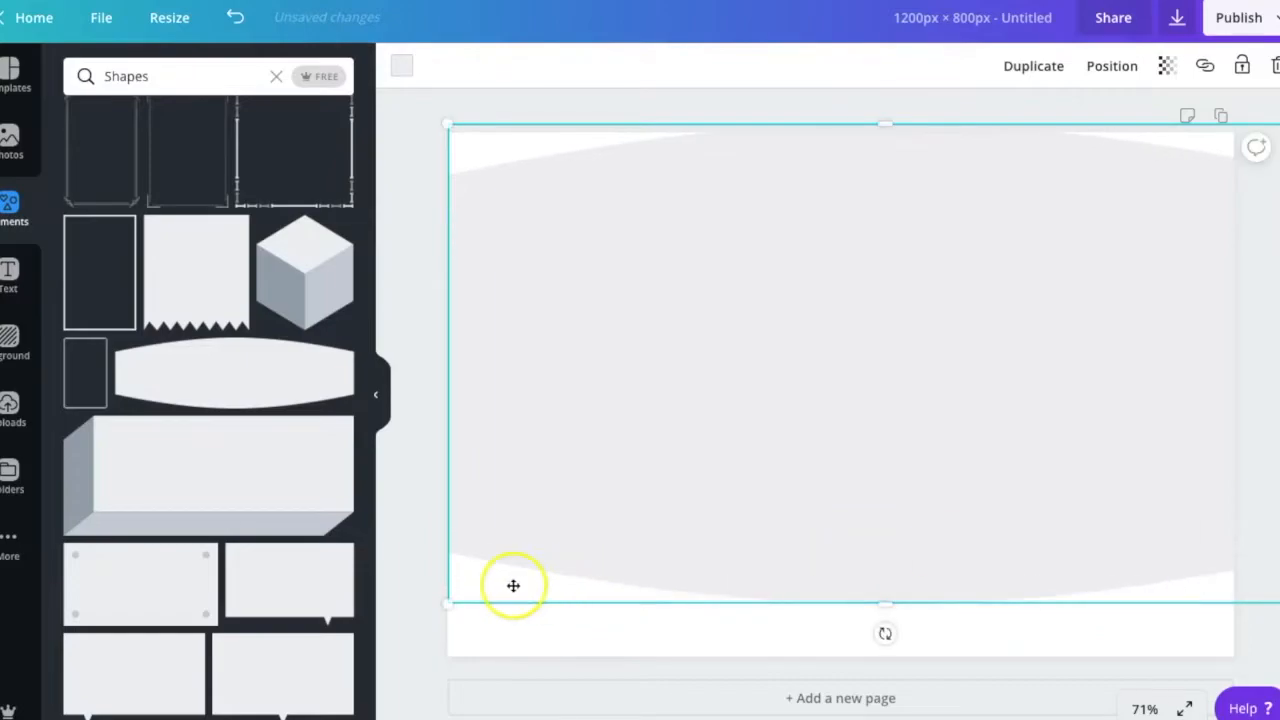
drag(449, 602, 398, 630)
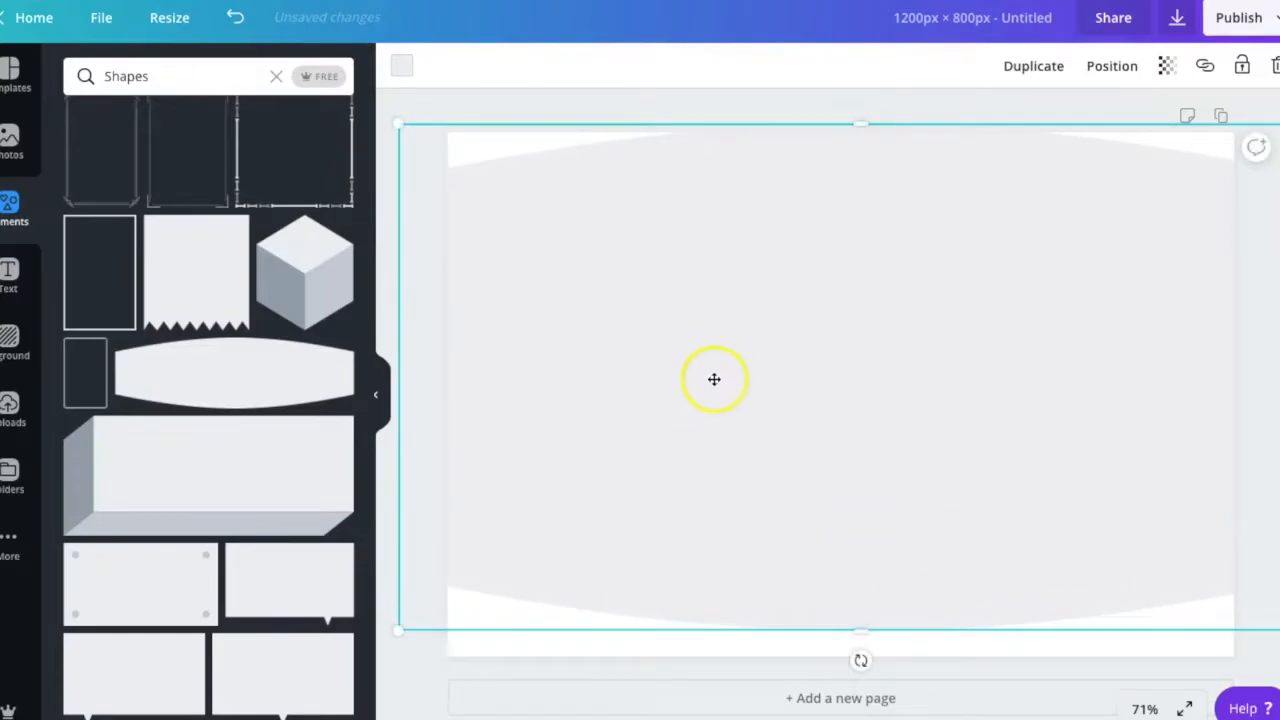
drag(714, 379, 714, 339)
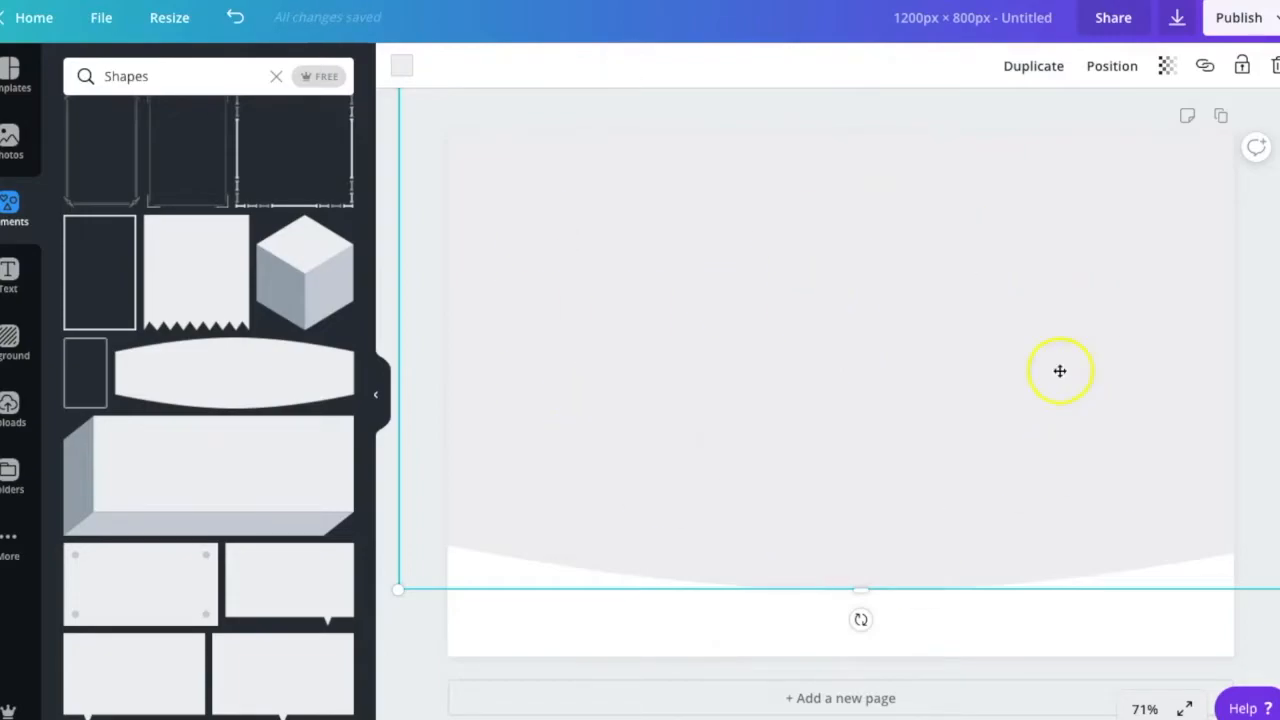
drag(960, 358, 960, 354)
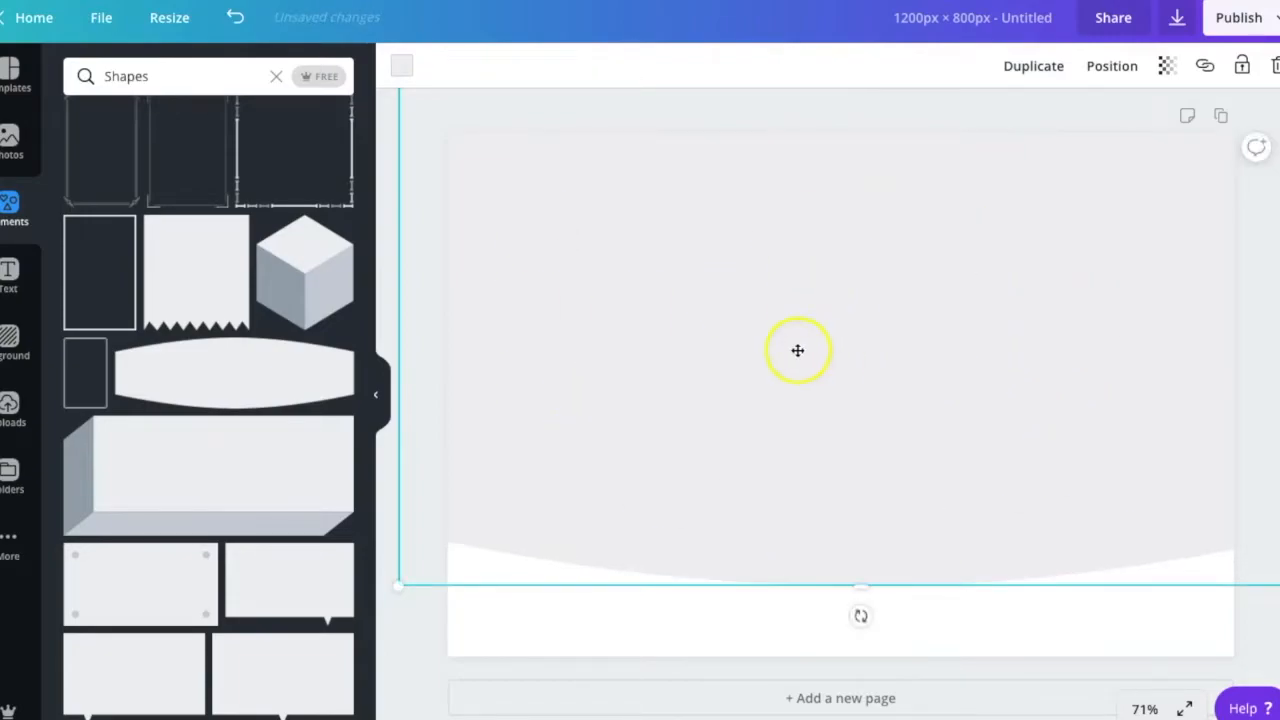
- Color the curved shape navy from the brand colors, darken it to custom color #023150, and deselect it
click(400, 72)
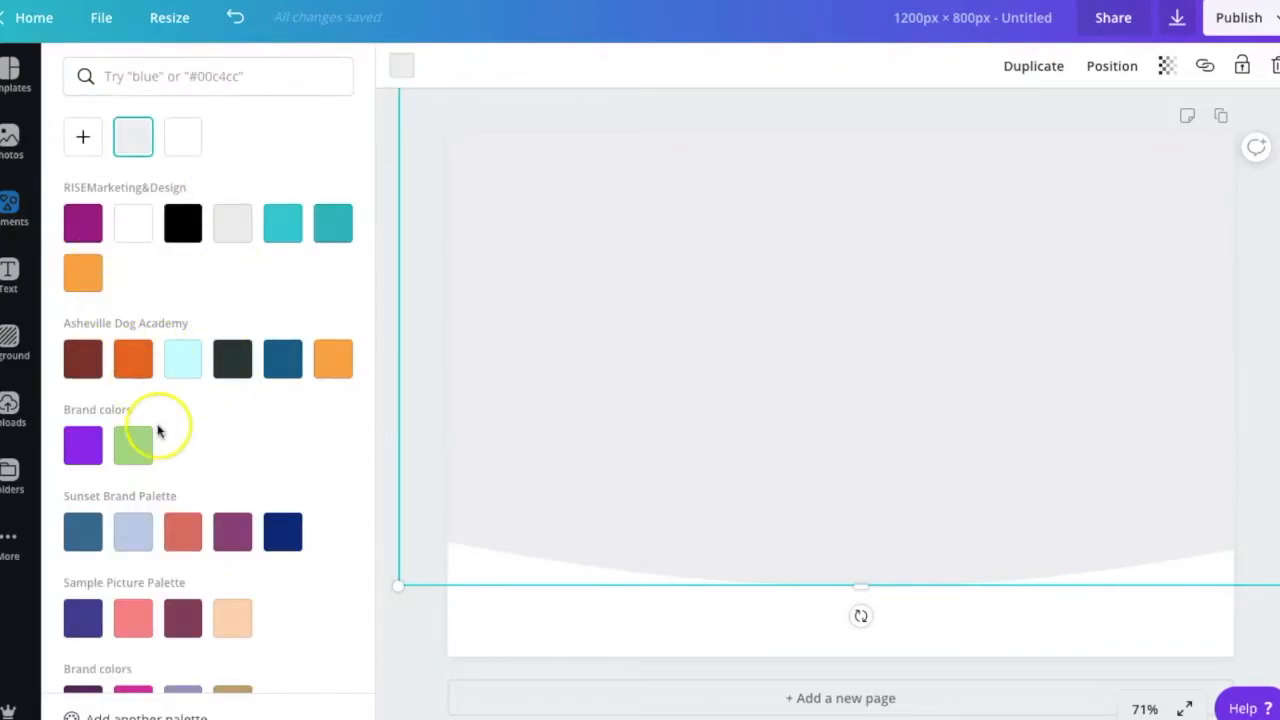
scroll(158, 430, down, 5)
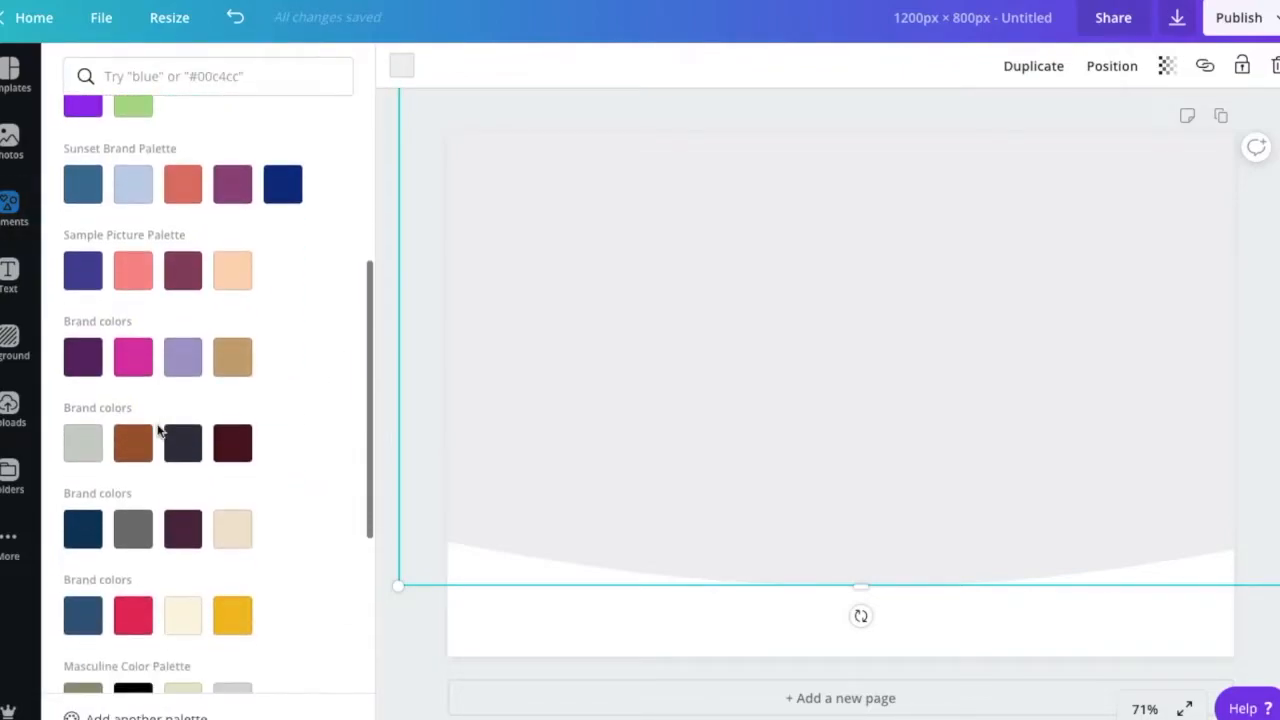
click(84, 531)
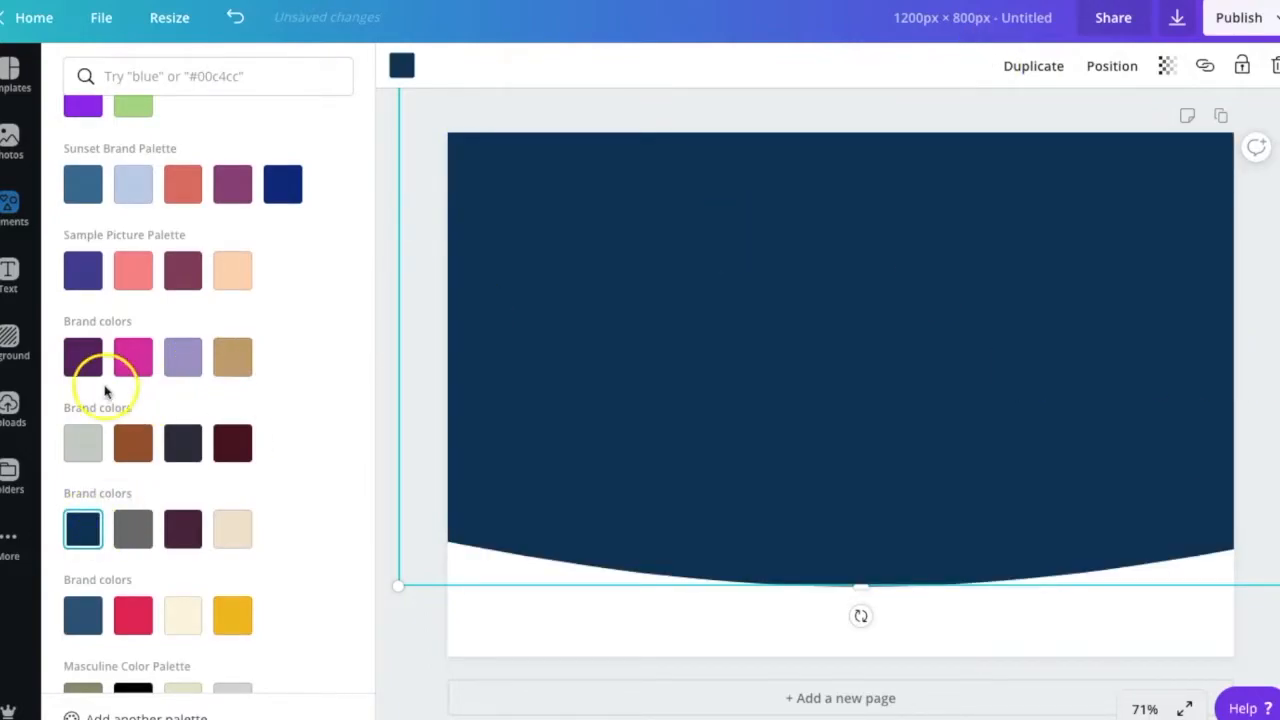
scroll(114, 229, up, 5)
click(88, 141)
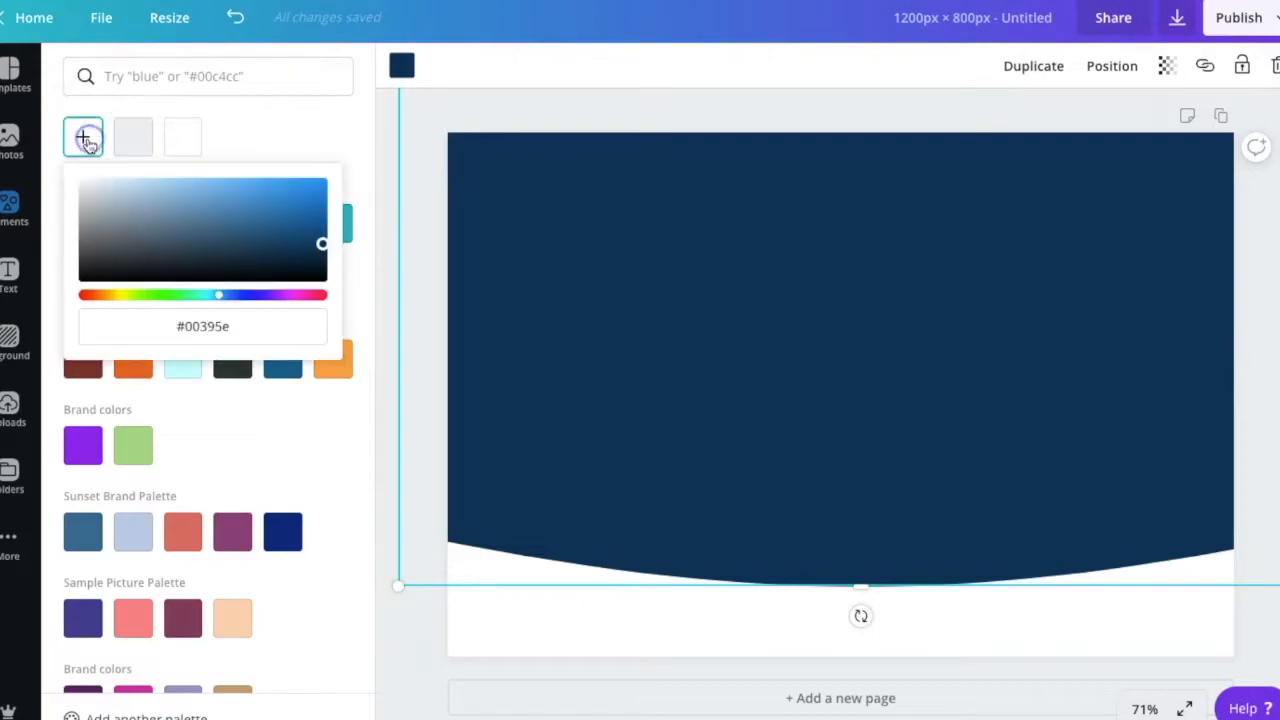
drag(325, 244, 323, 247)
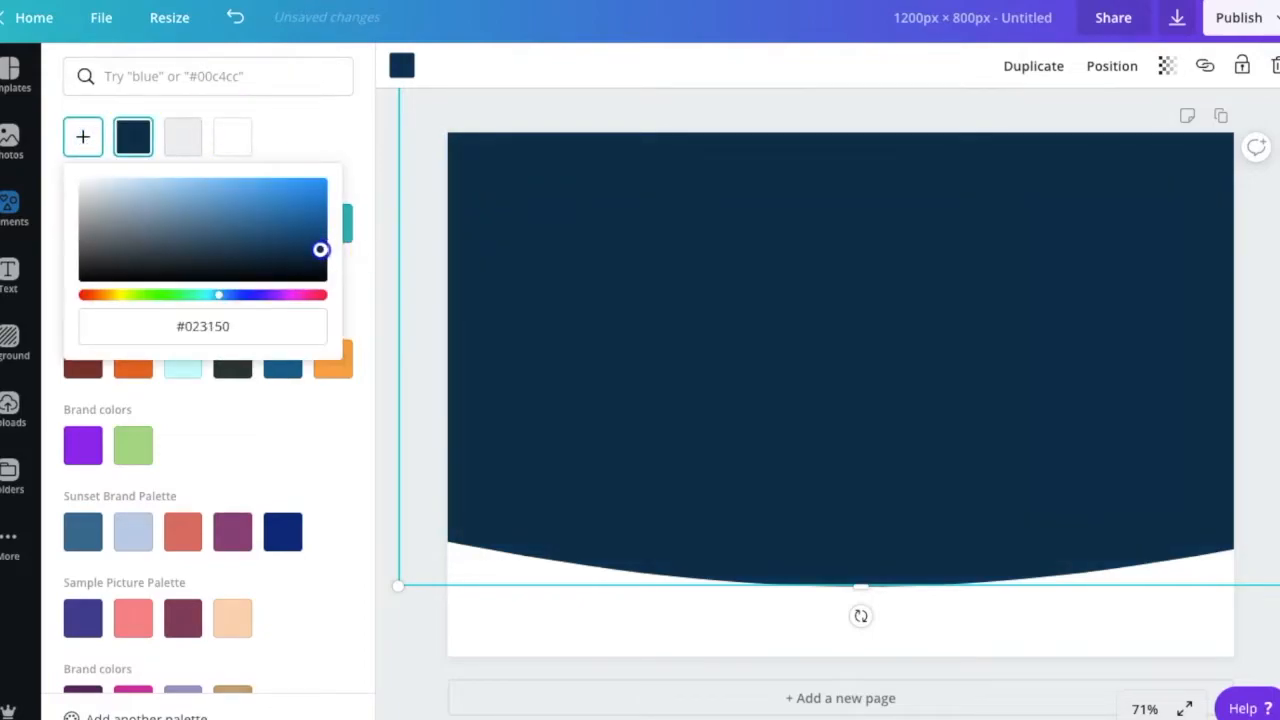
click(1276, 645)
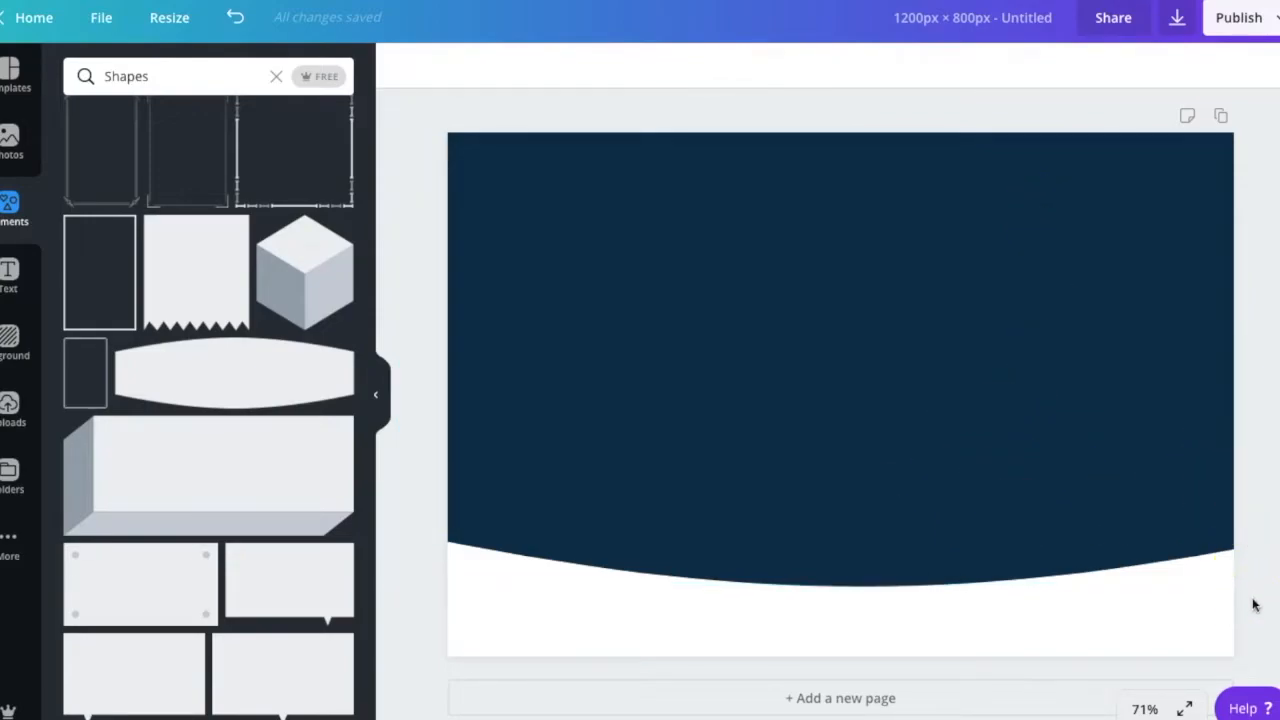
- Duplicate the navy curved shape and place the copy over the original, with its lower curve slightly below the original's
click(908, 311)
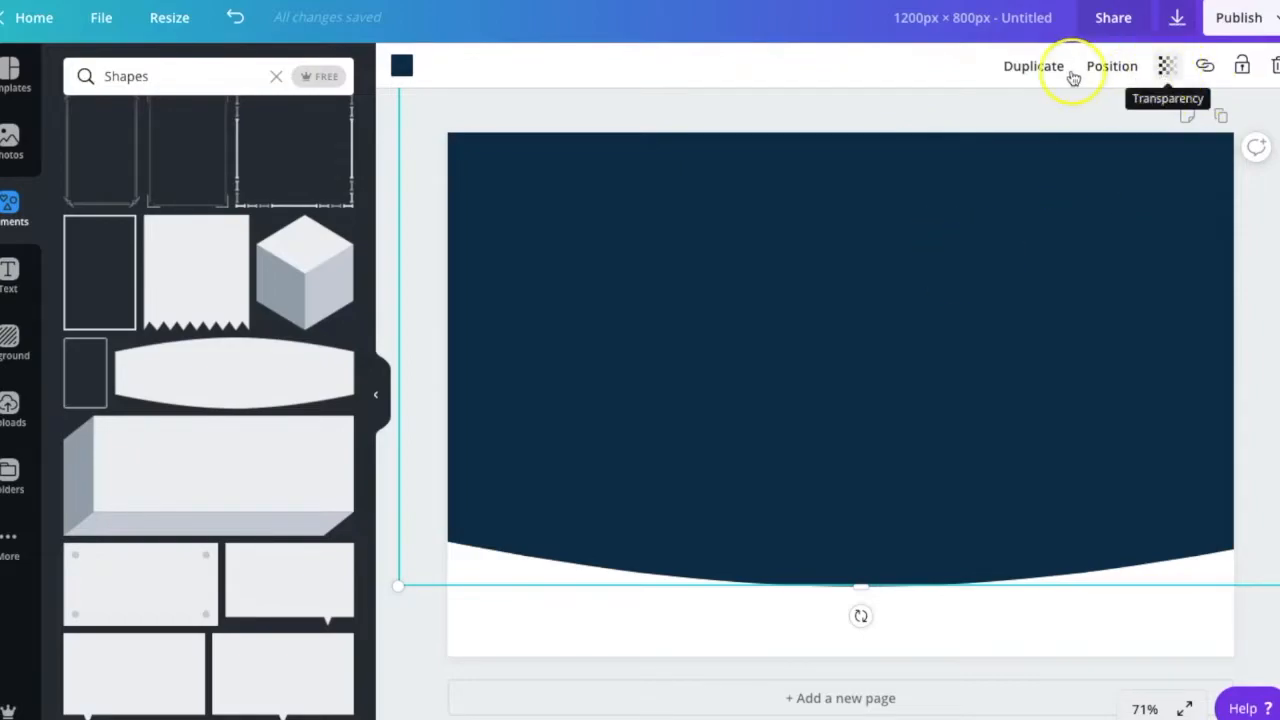
click(1016, 70)
drag(956, 185, 954, 191)
drag(1107, 156, 1111, 166)
- Recolor the copied curved shape to the slightly lighter custom navy #013659
click(397, 70)
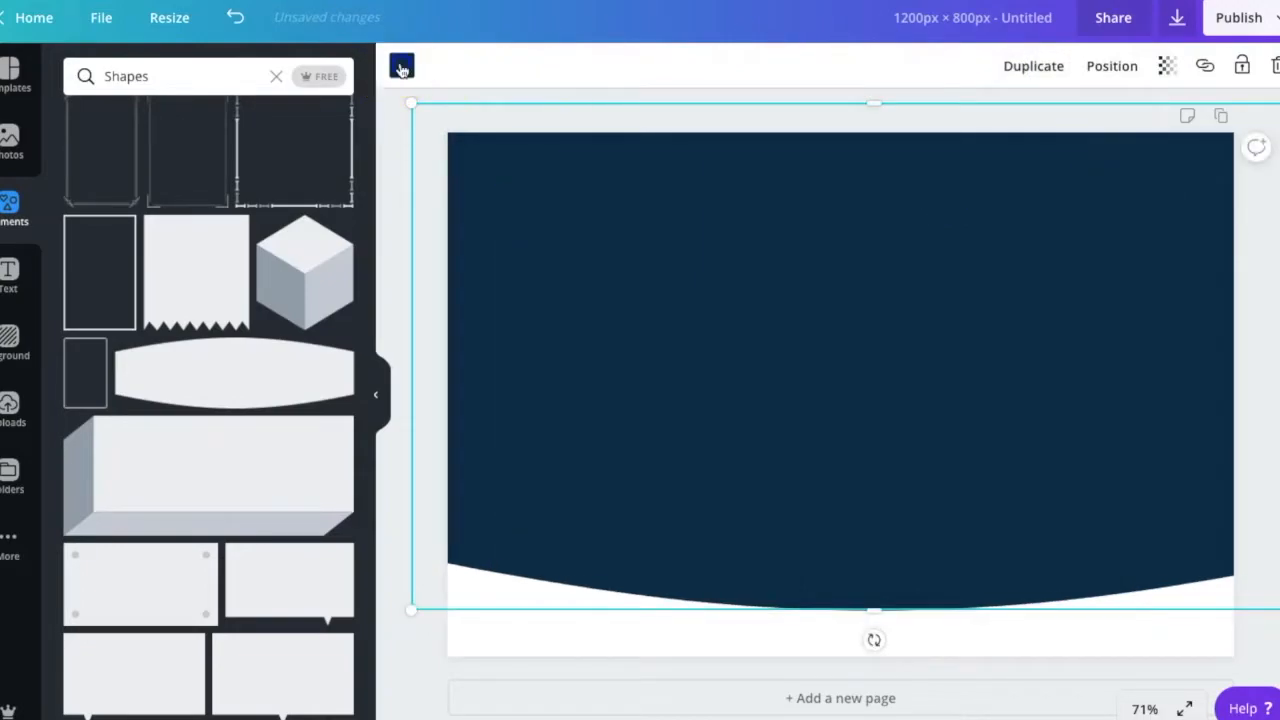
click(80, 140)
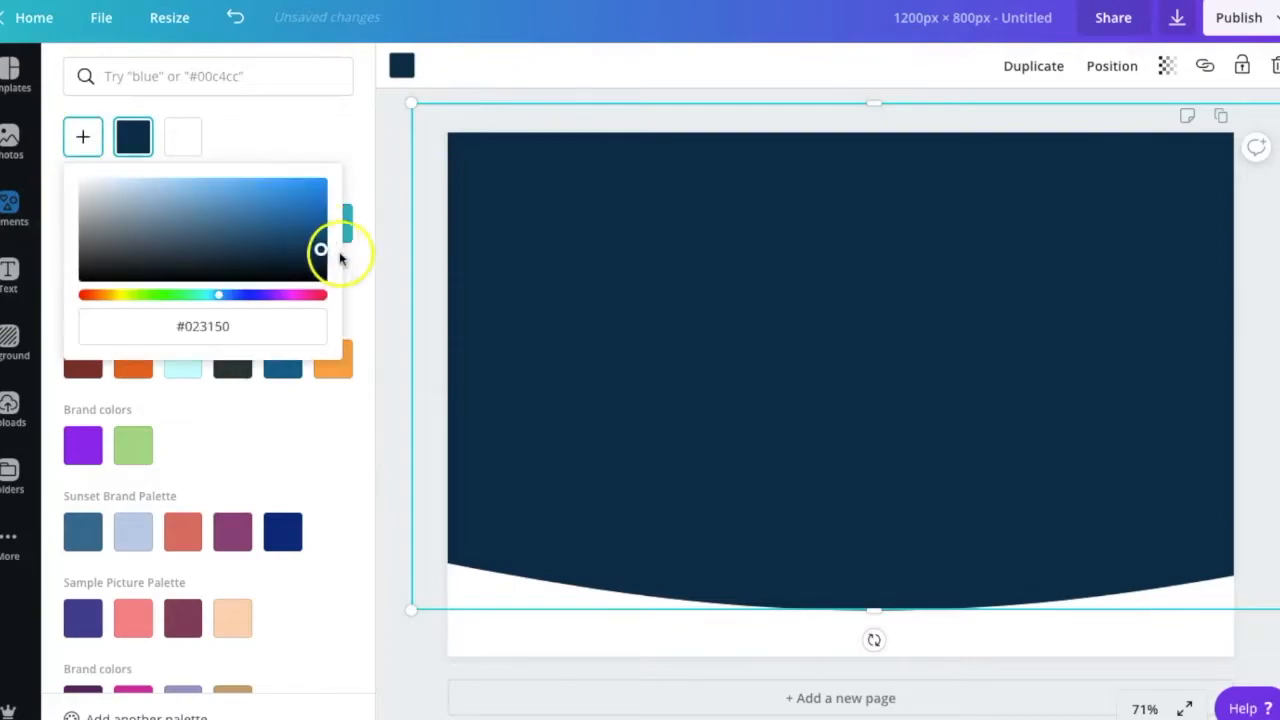
drag(323, 251, 325, 250)
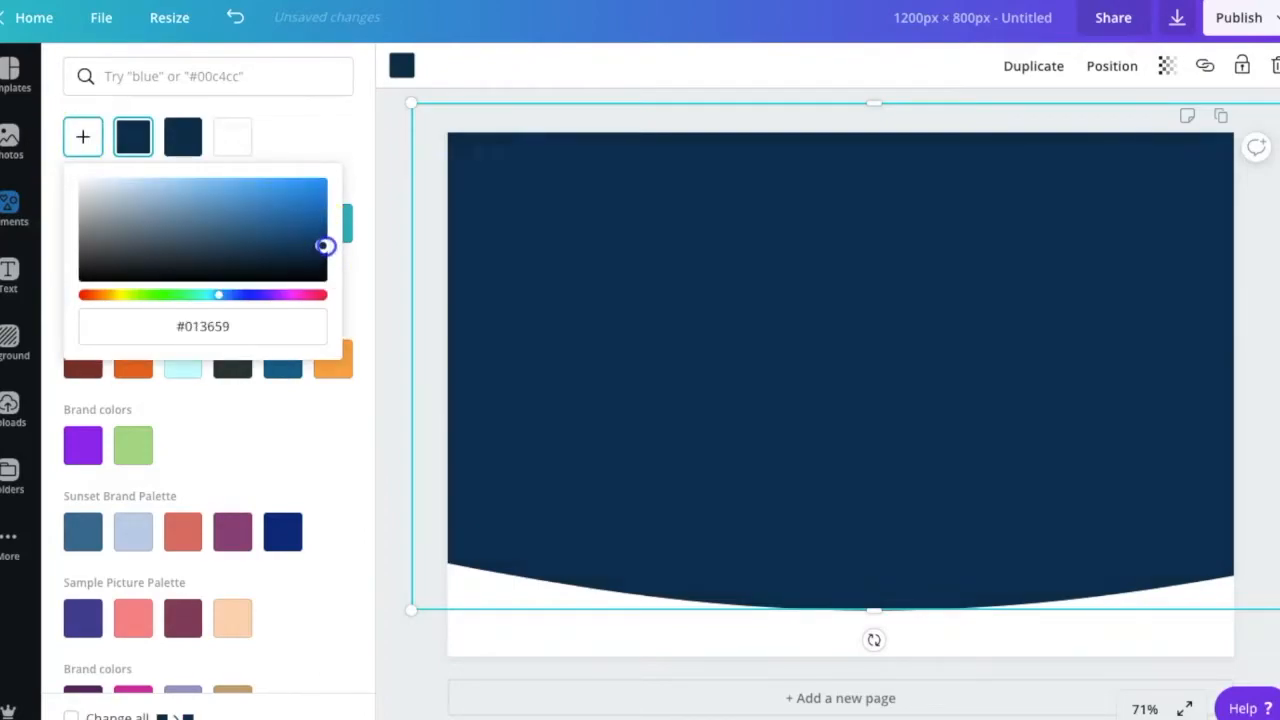
click(396, 643)
- Send the lighter navy curved shape behind the original darker one and deselect it
click(697, 457)
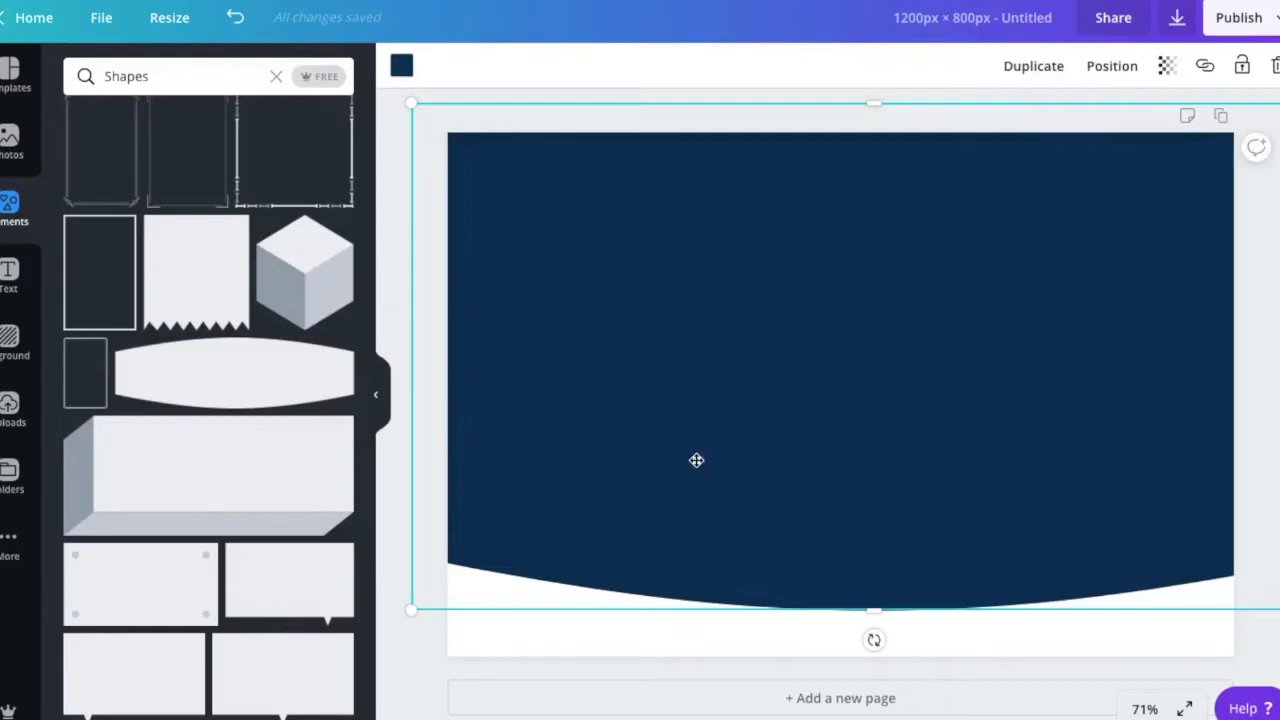
click(1113, 65)
click(1060, 121)
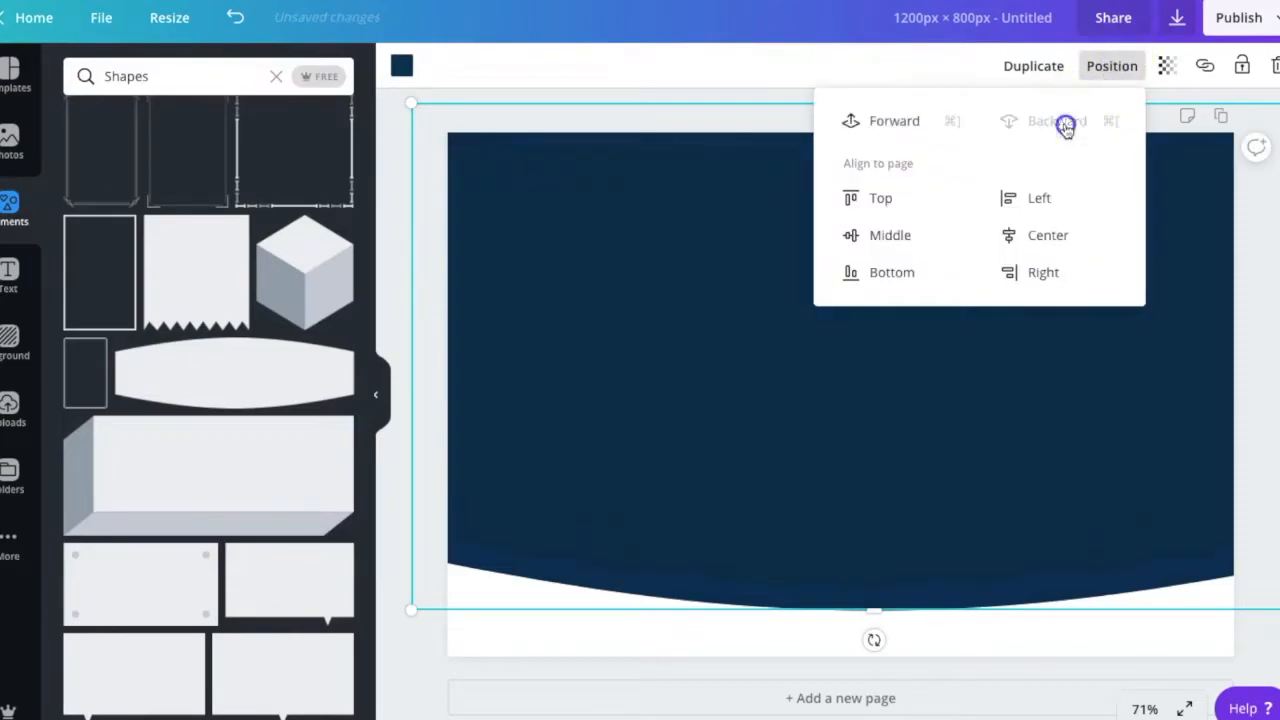
click(1276, 622)
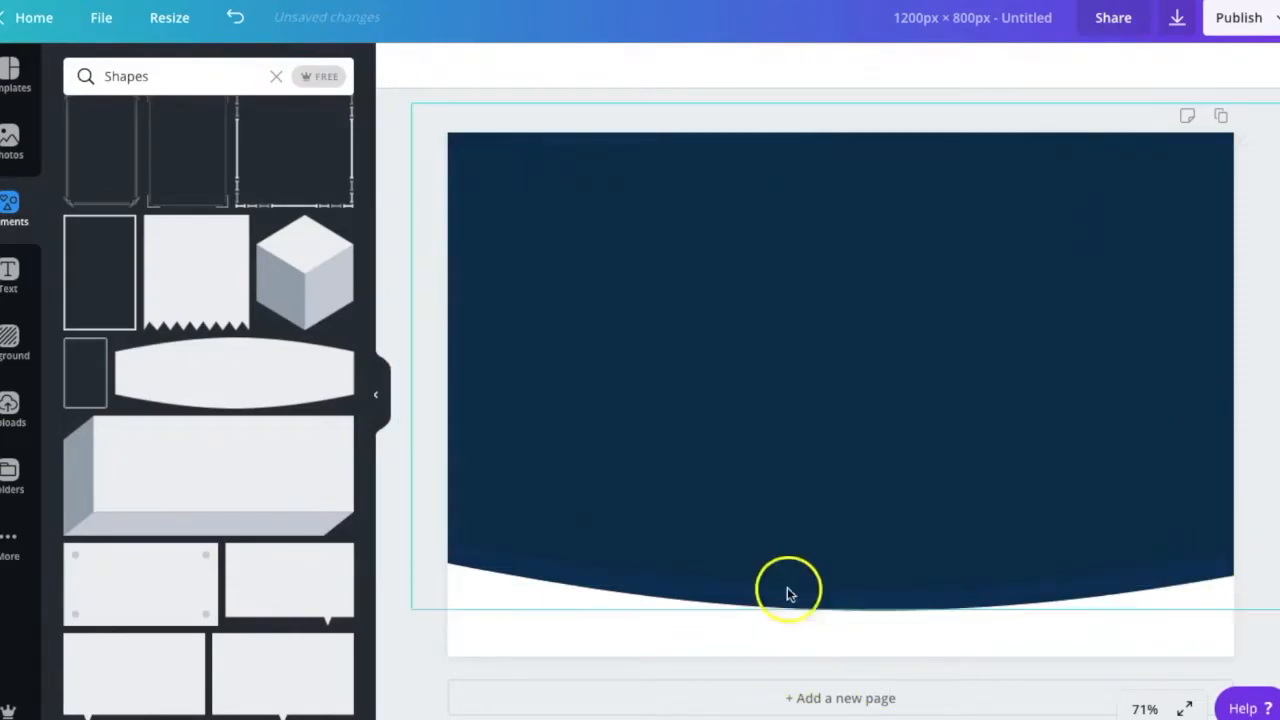
- Move the darker front curved shape slightly upward so more of the lighter shape shows along the lower curve
click(854, 577)
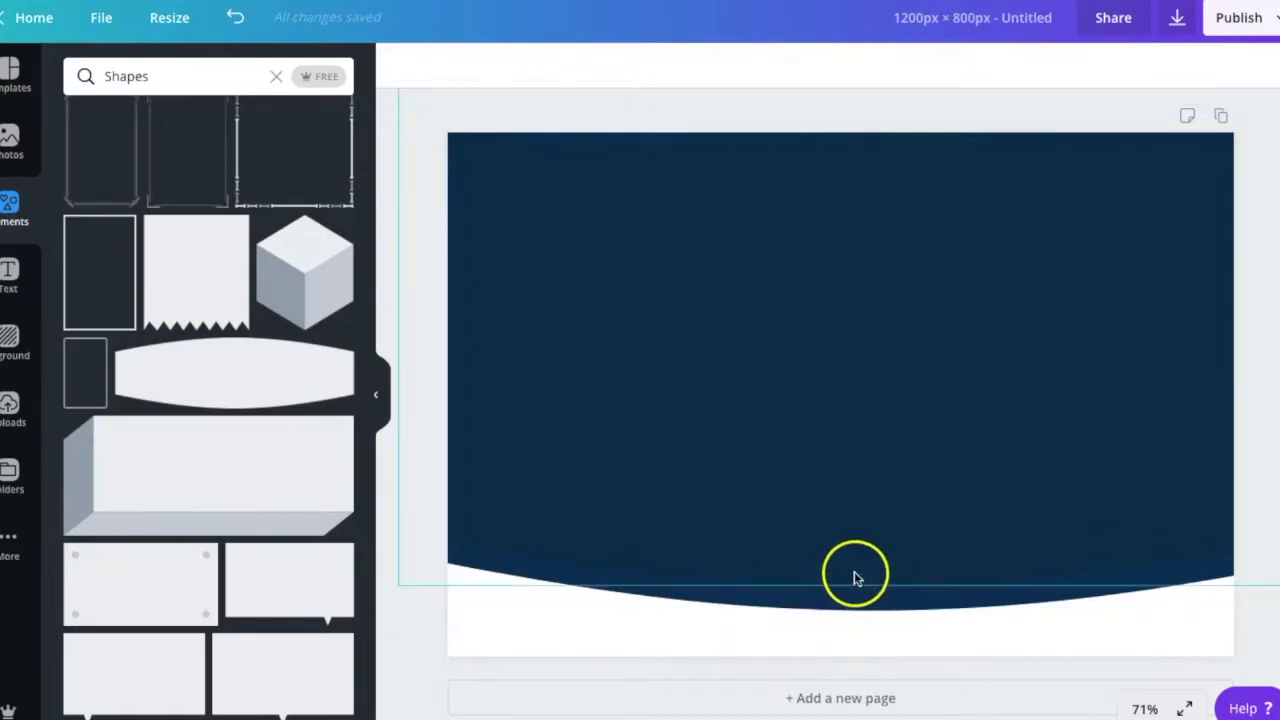
mouse_move(856, 547)
mouse_down()
mouse_move(857, 528)
mouse_move(853, 548)
mouse_up()
click(717, 652)
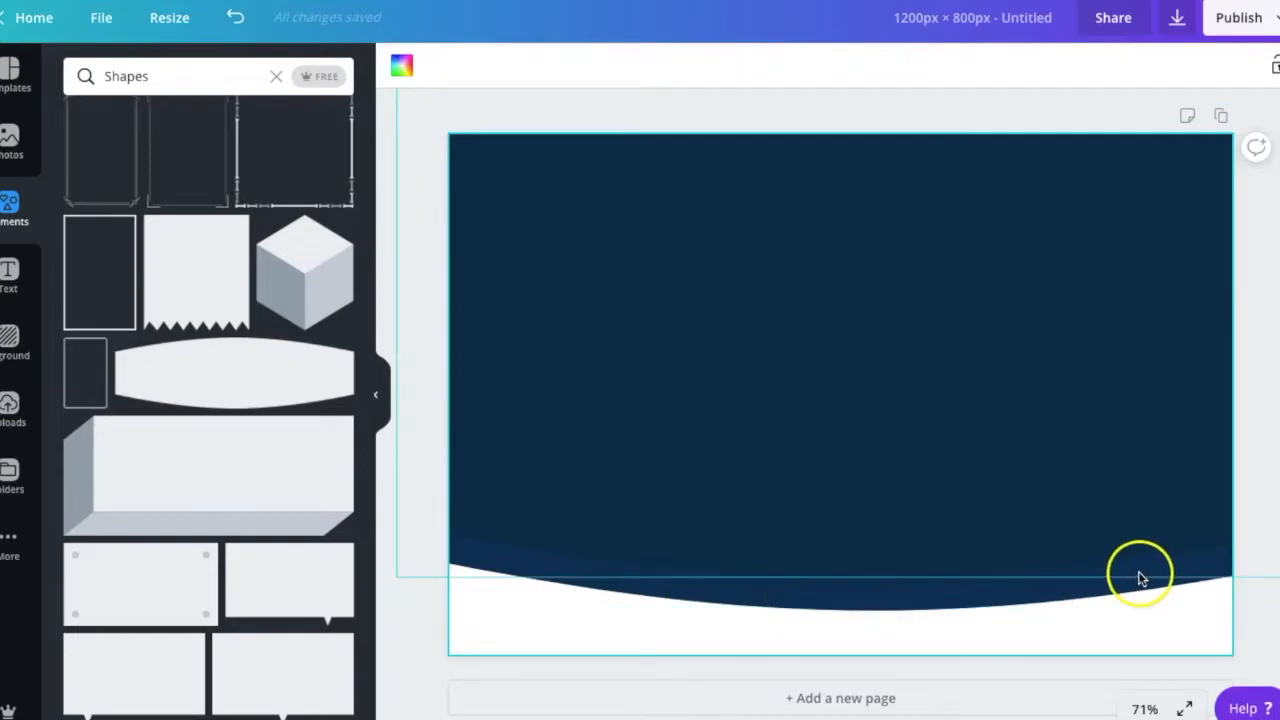
- Rotate the lighter rear shape by about -5° and move it up so its band tapers along the dark shape's lower curve
click(1057, 595)
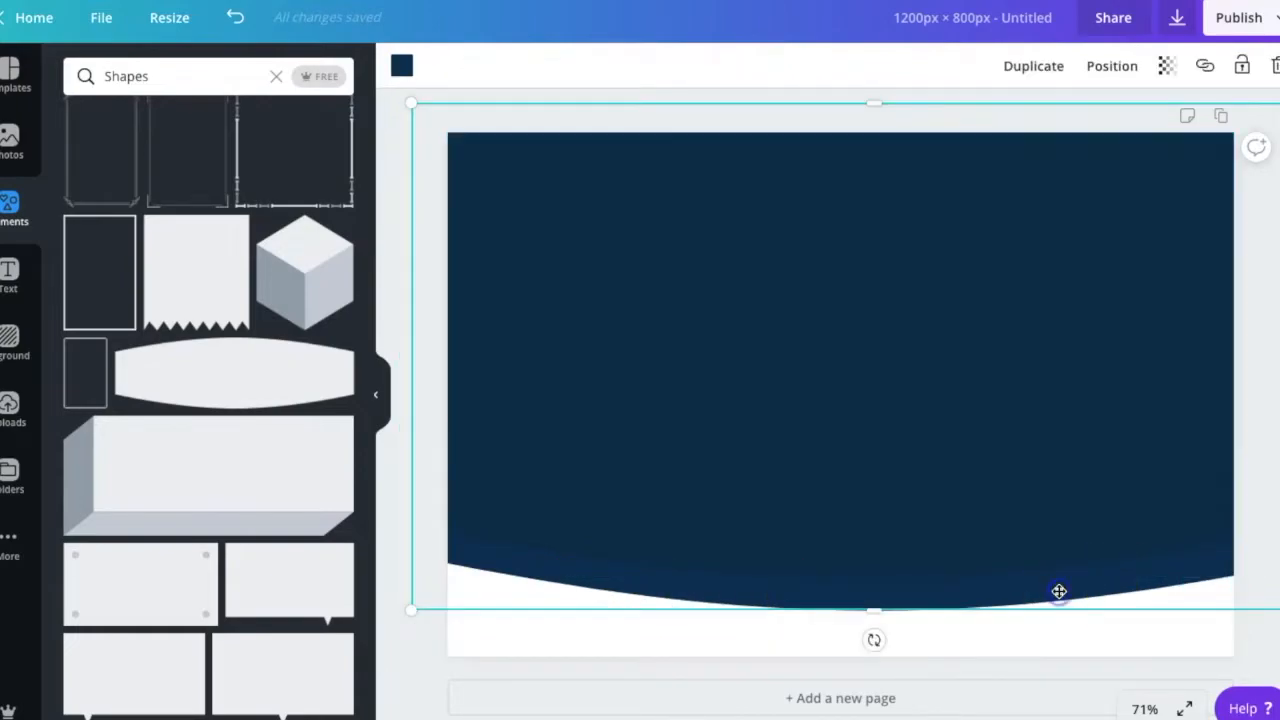
drag(872, 644, 897, 633)
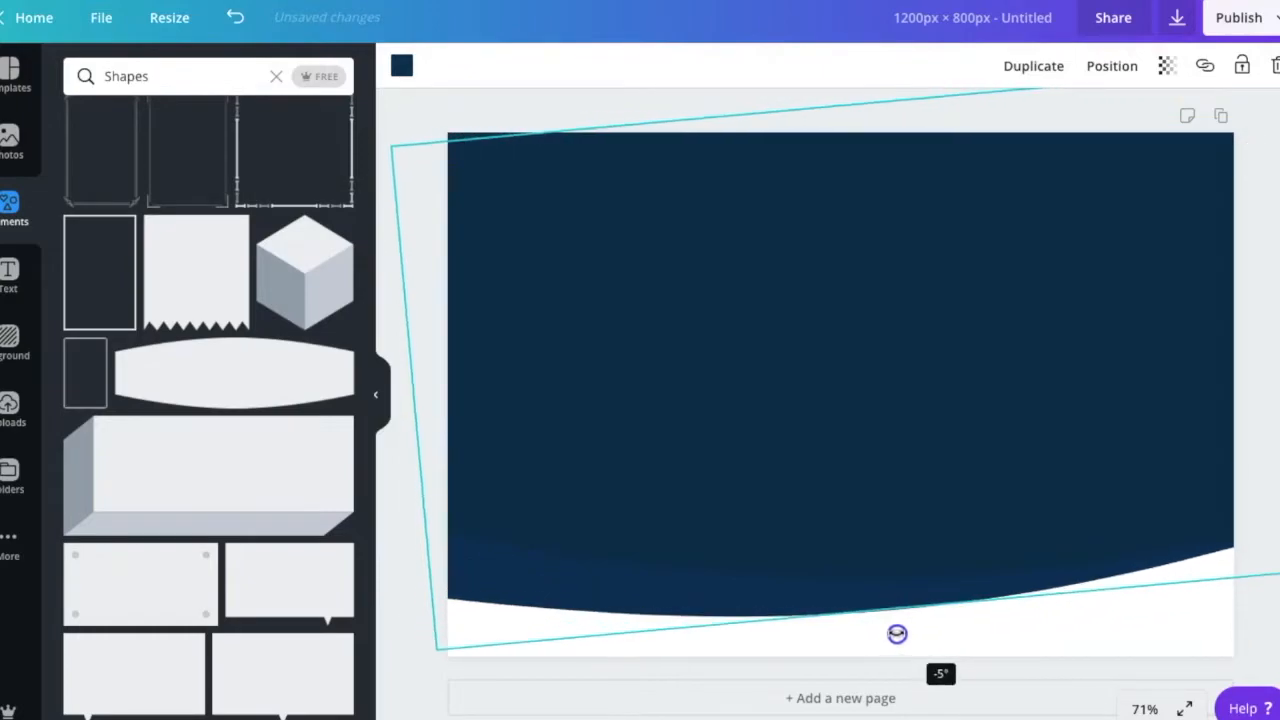
click(1271, 632)
drag(521, 587, 523, 566)
click(422, 625)
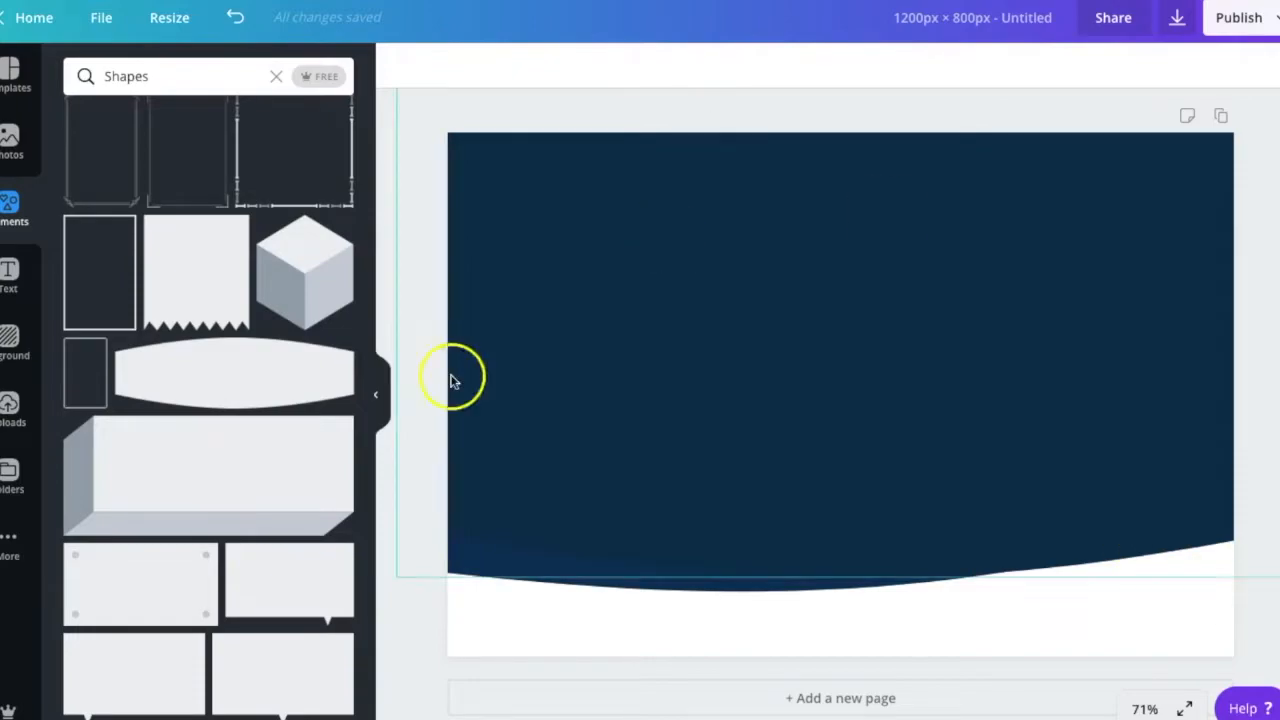
- Search the photo library for "business"
click(9, 145)
click(205, 76)
text(business)
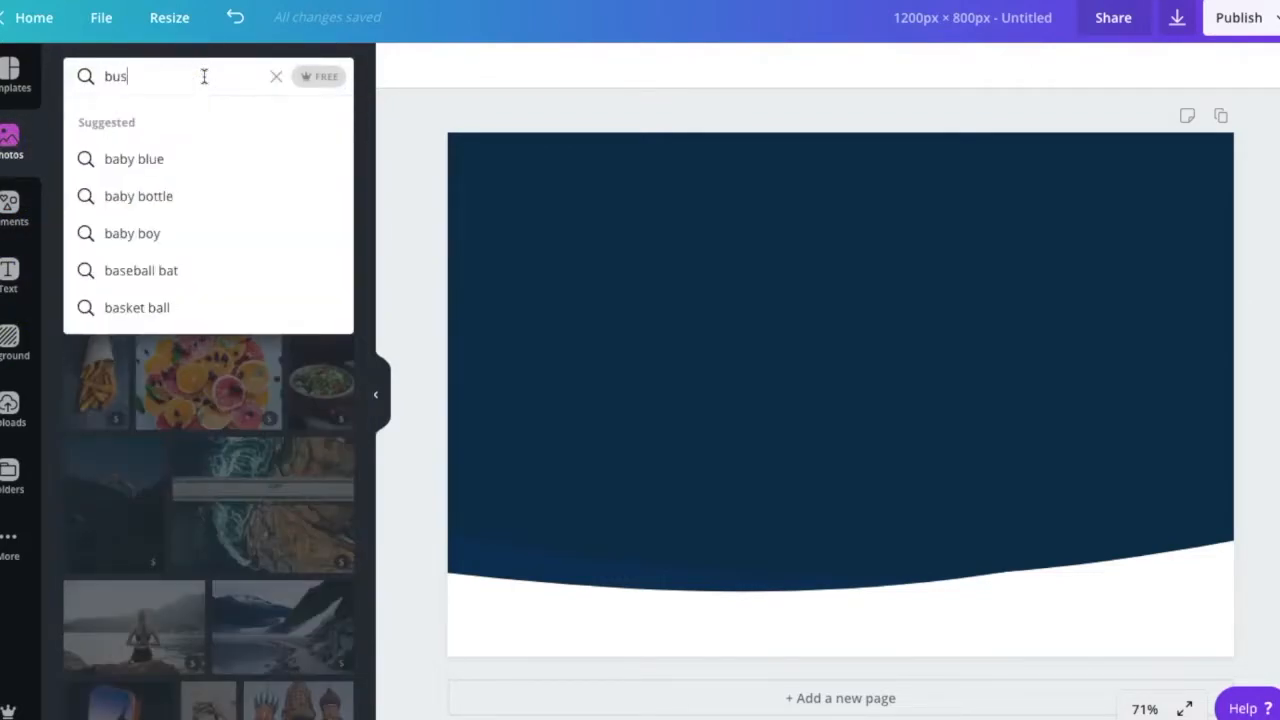
key(Return)
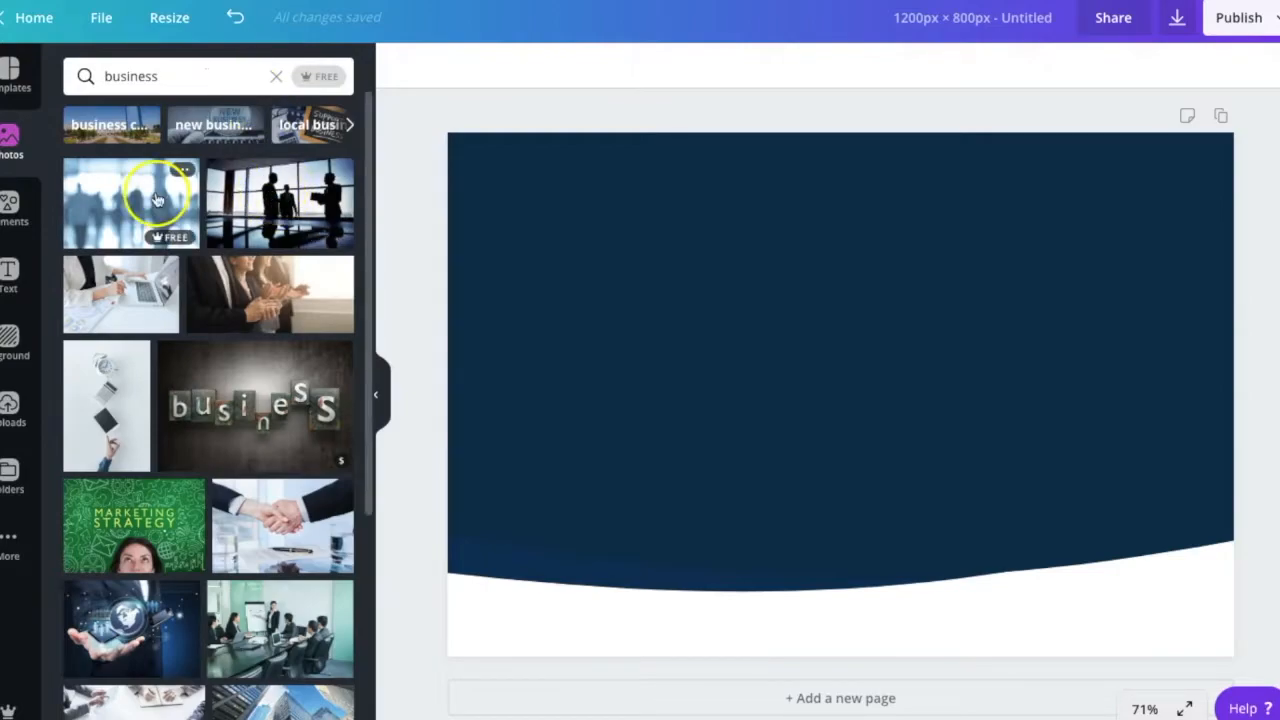
- Add the blurred blue photo of business silhouettes, align it with the page's upper left corner and enlarge it past the page's full width
click(117, 188)
drag(778, 381, 696, 325)
drag(1063, 343, 1251, 345)
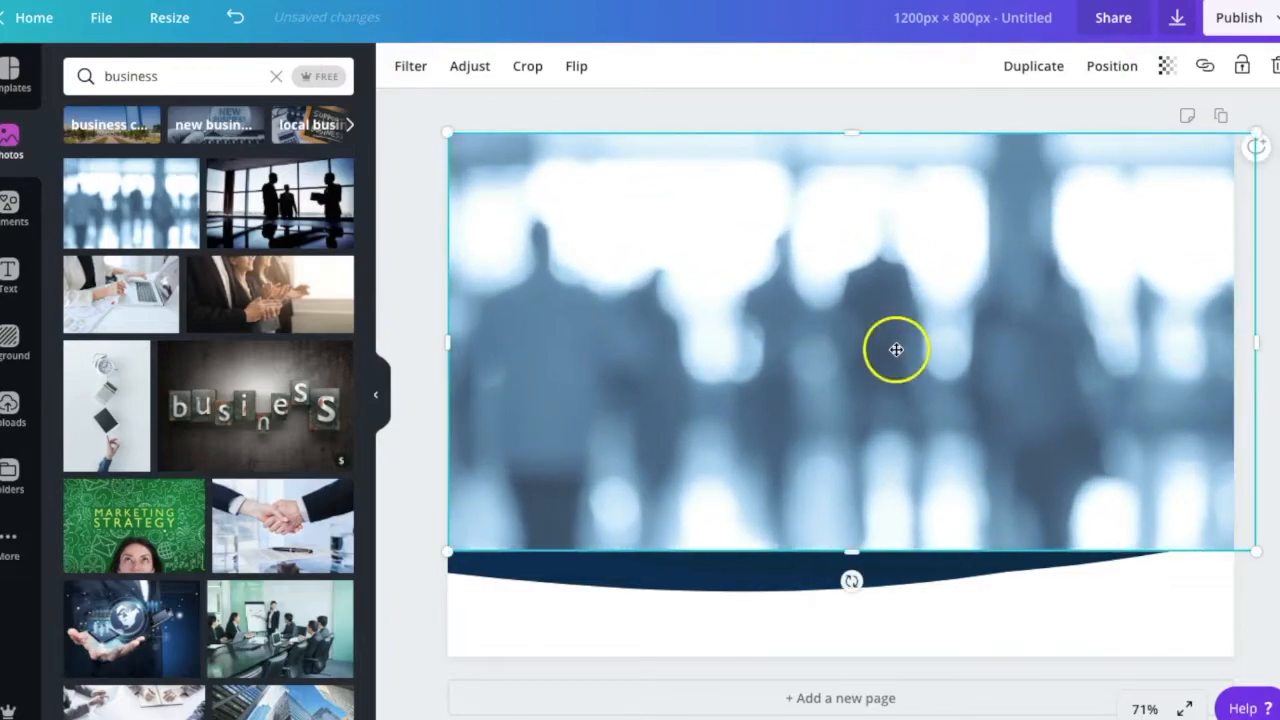
- Try the Street, Drama, Solar and Selfie filters on the silhouettes photo and reset it to no filter
click(401, 66)
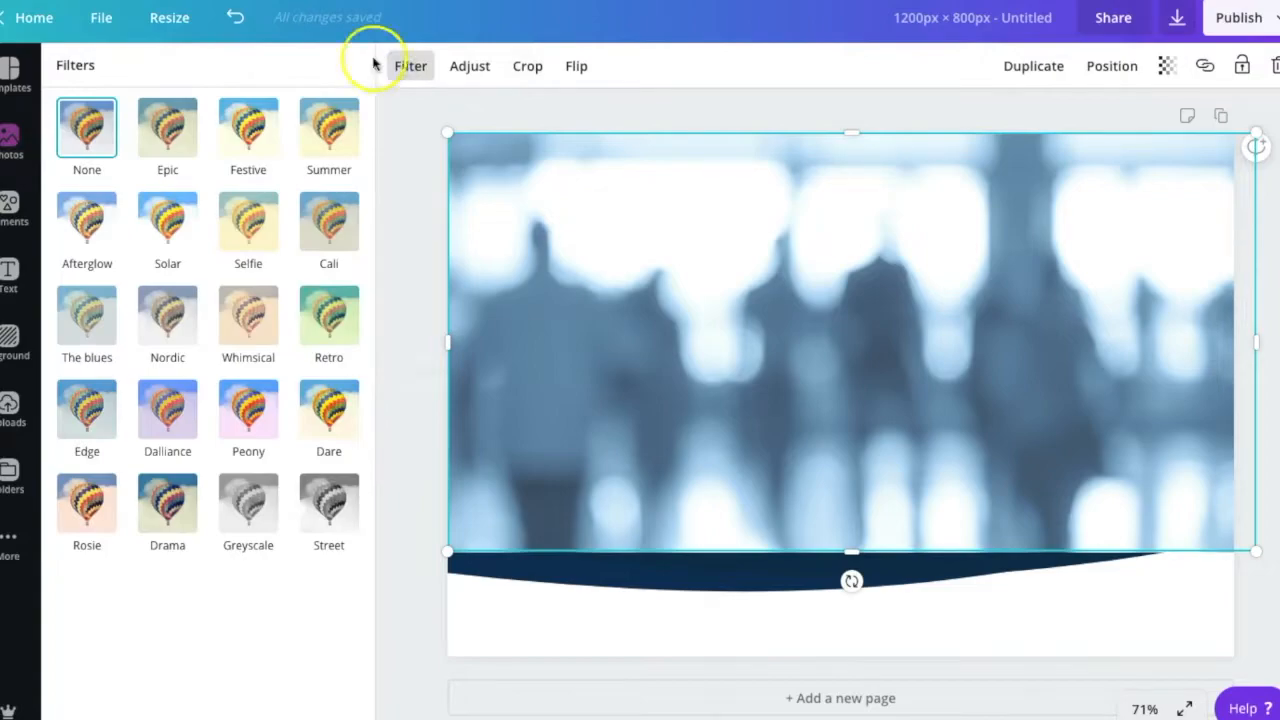
click(332, 510)
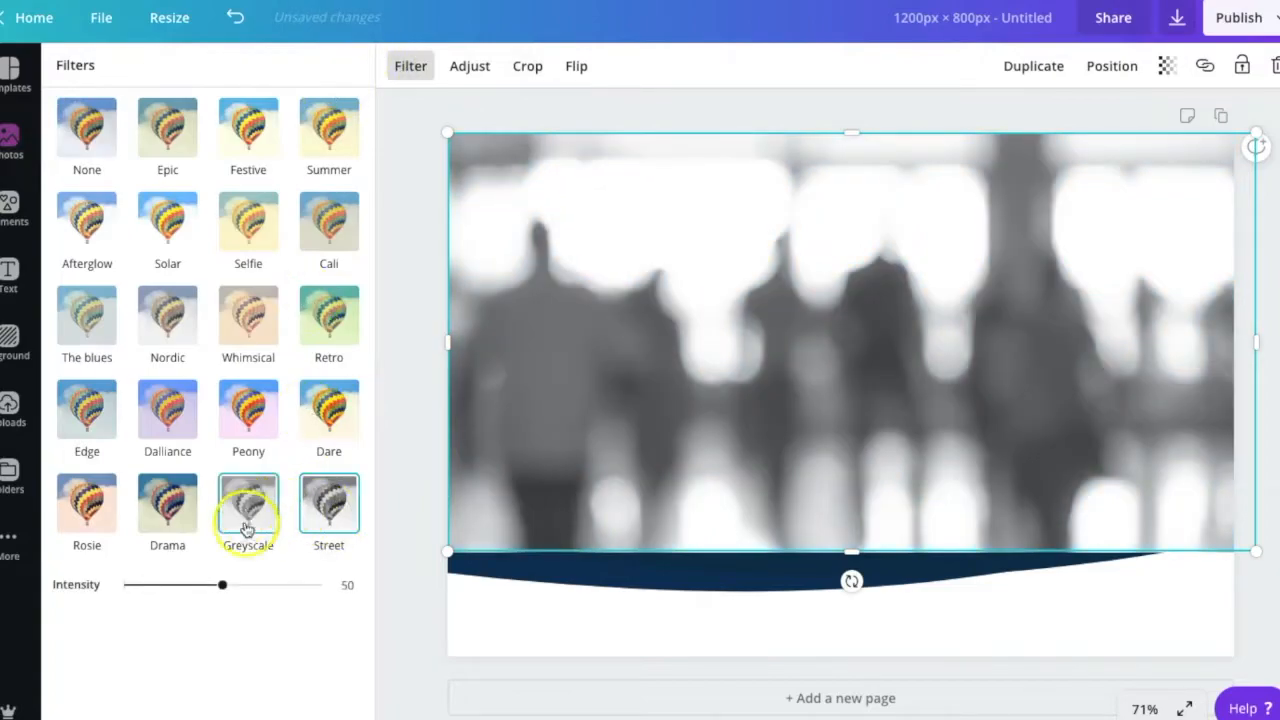
click(180, 515)
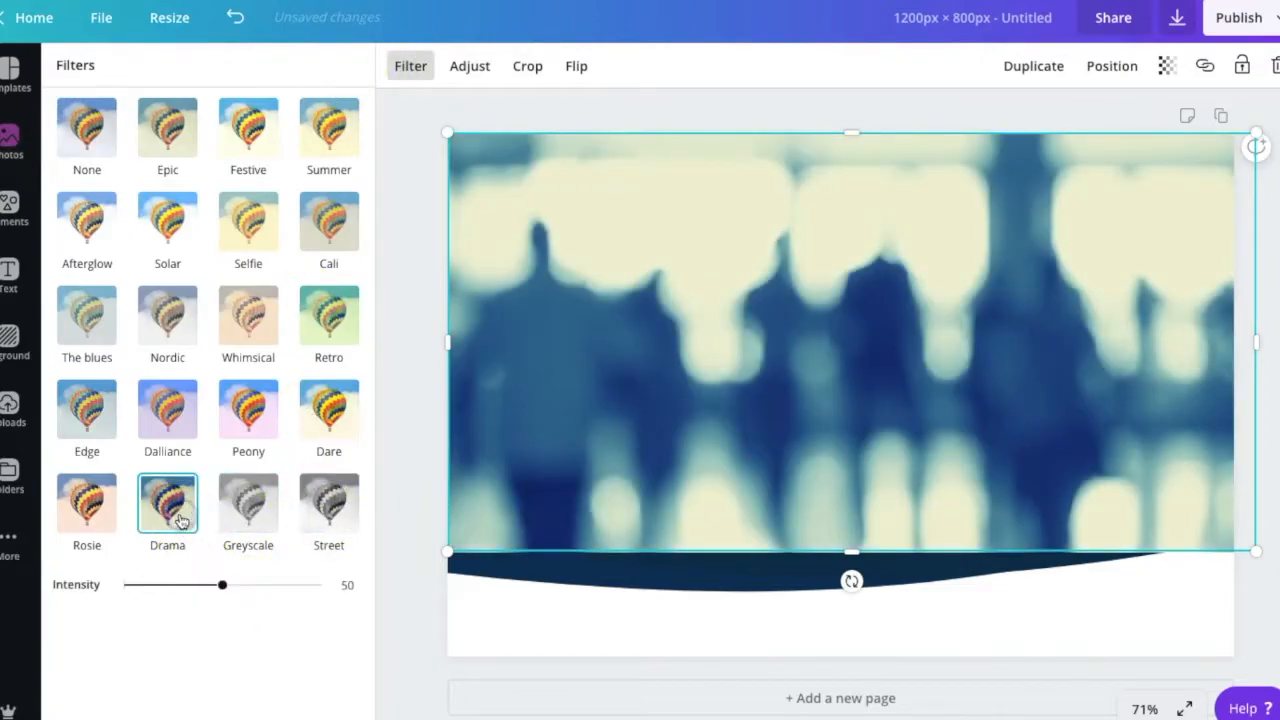
mouse_move(222, 585)
mouse_down()
mouse_move(340, 586)
mouse_move(137, 586)
mouse_move(260, 588)
mouse_move(243, 590)
mouse_up()
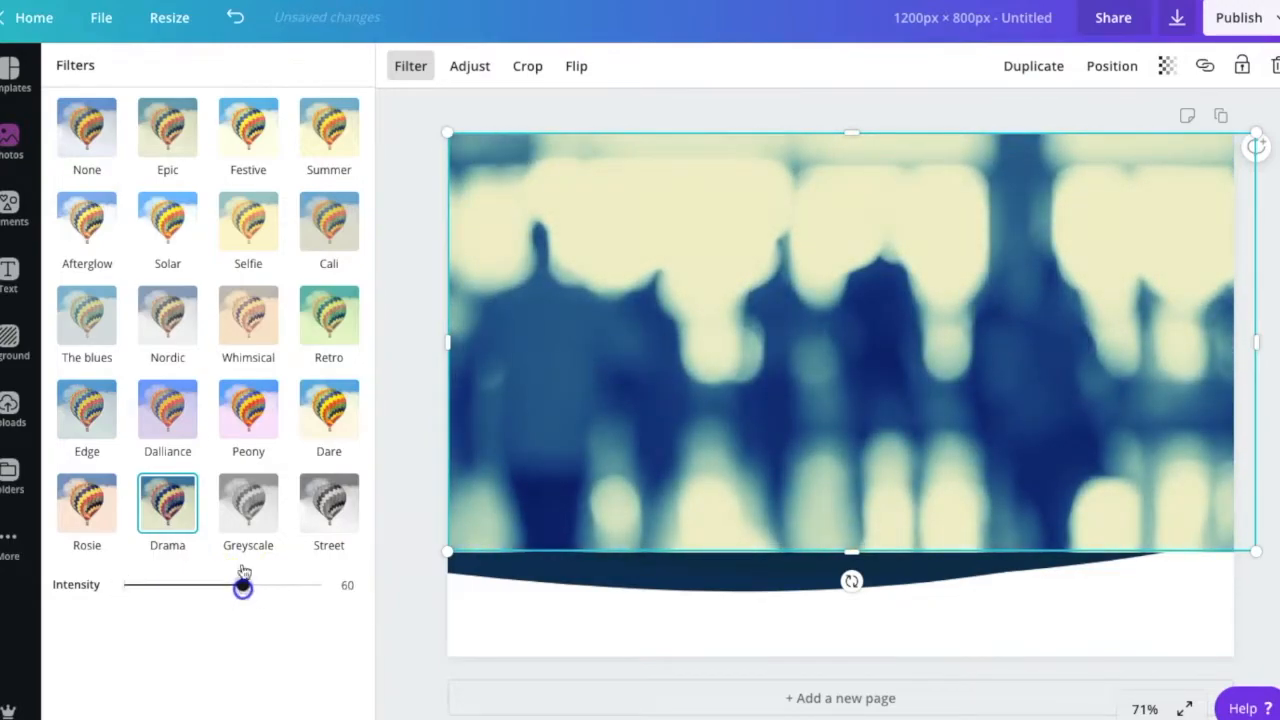
click(170, 222)
click(248, 222)
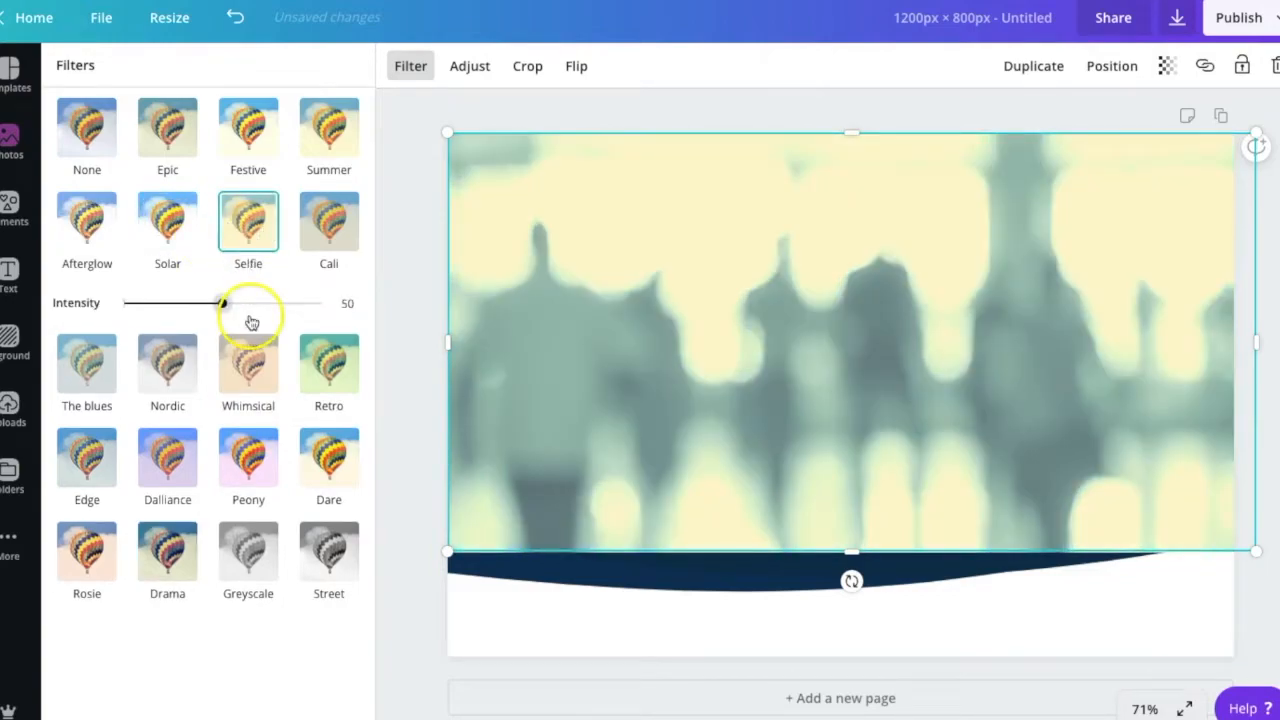
click(113, 135)
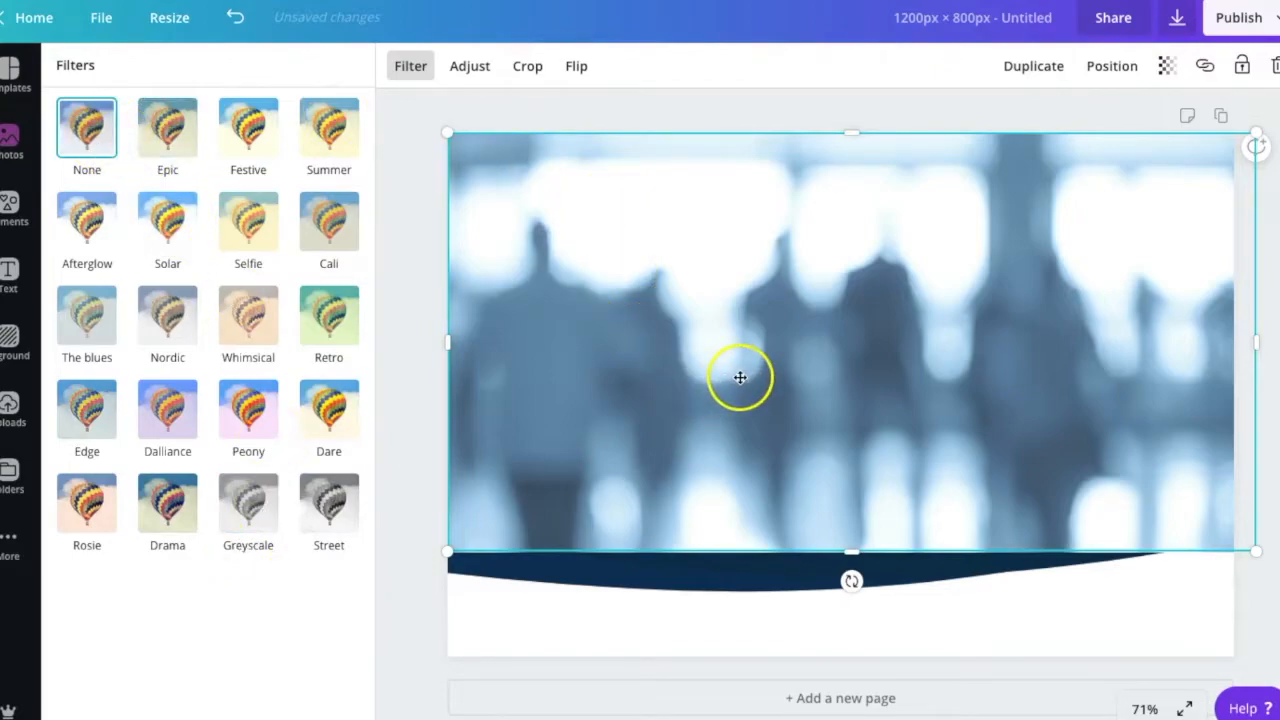
- Apply the Drama filter to the silhouettes photo at intensity 63 and send the photo behind the dark front shape
click(180, 512)
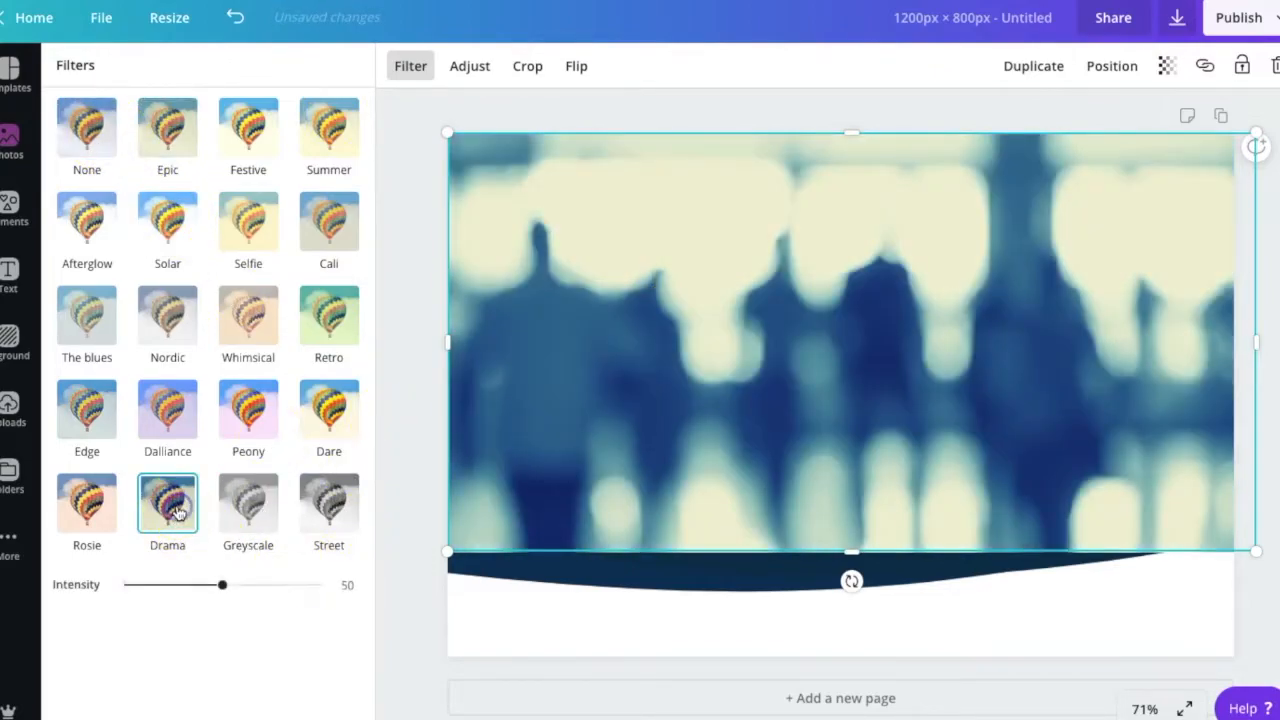
drag(223, 588, 252, 590)
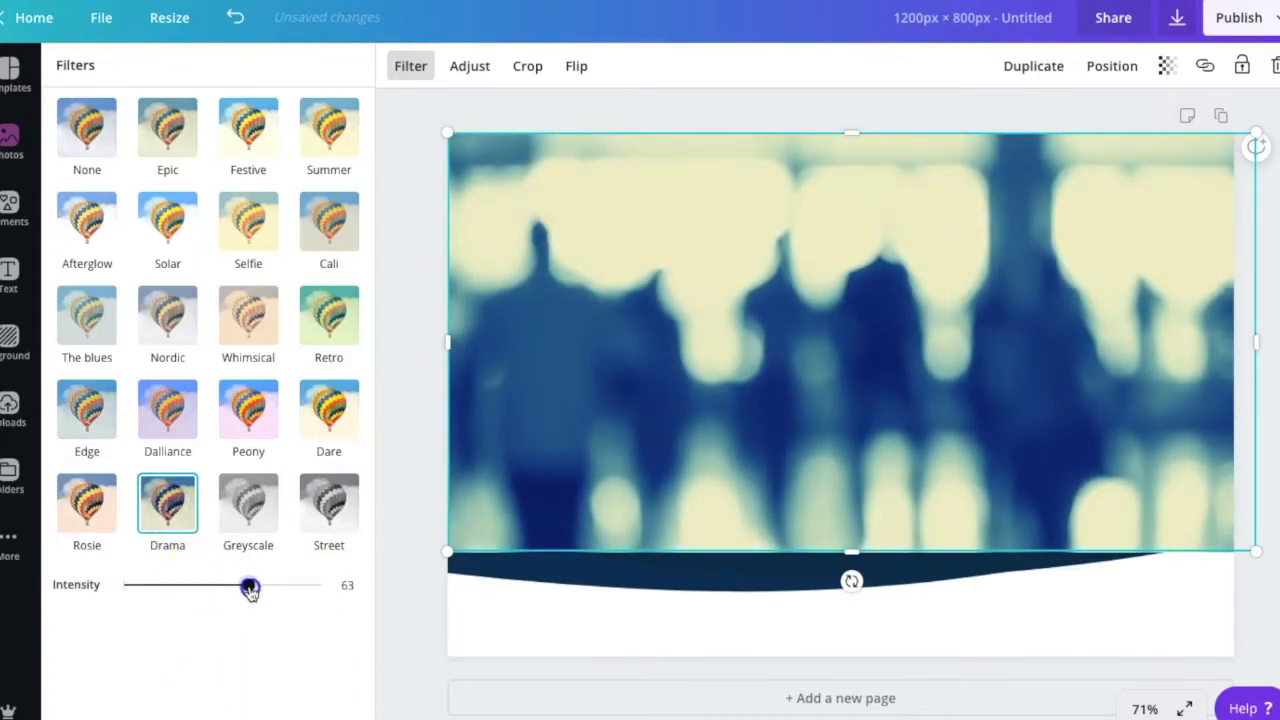
click(1110, 68)
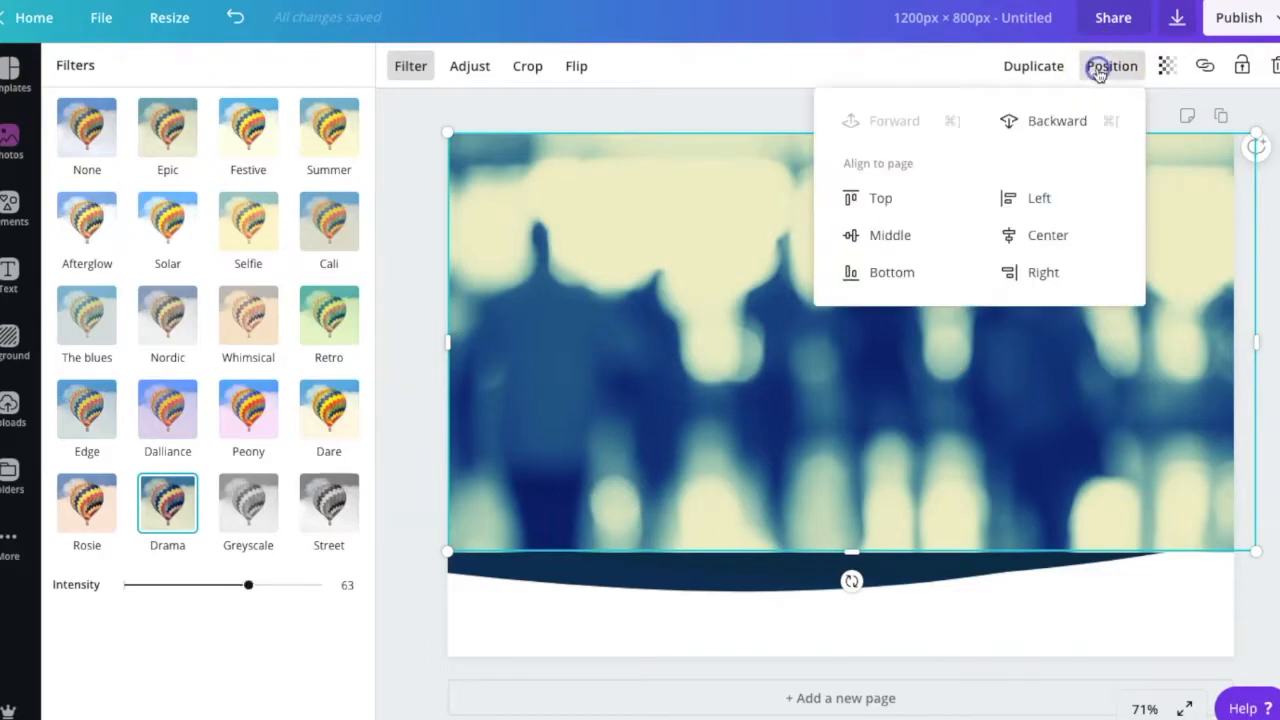
click(1059, 128)
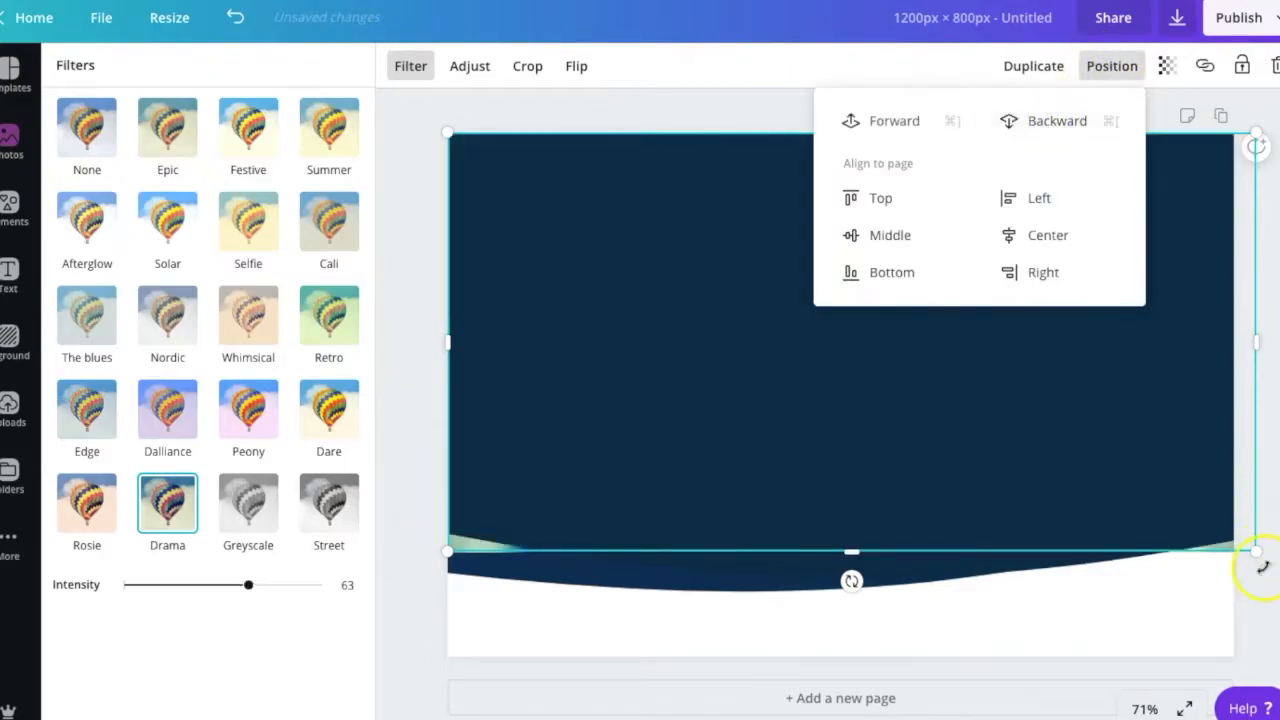
click(1270, 602)
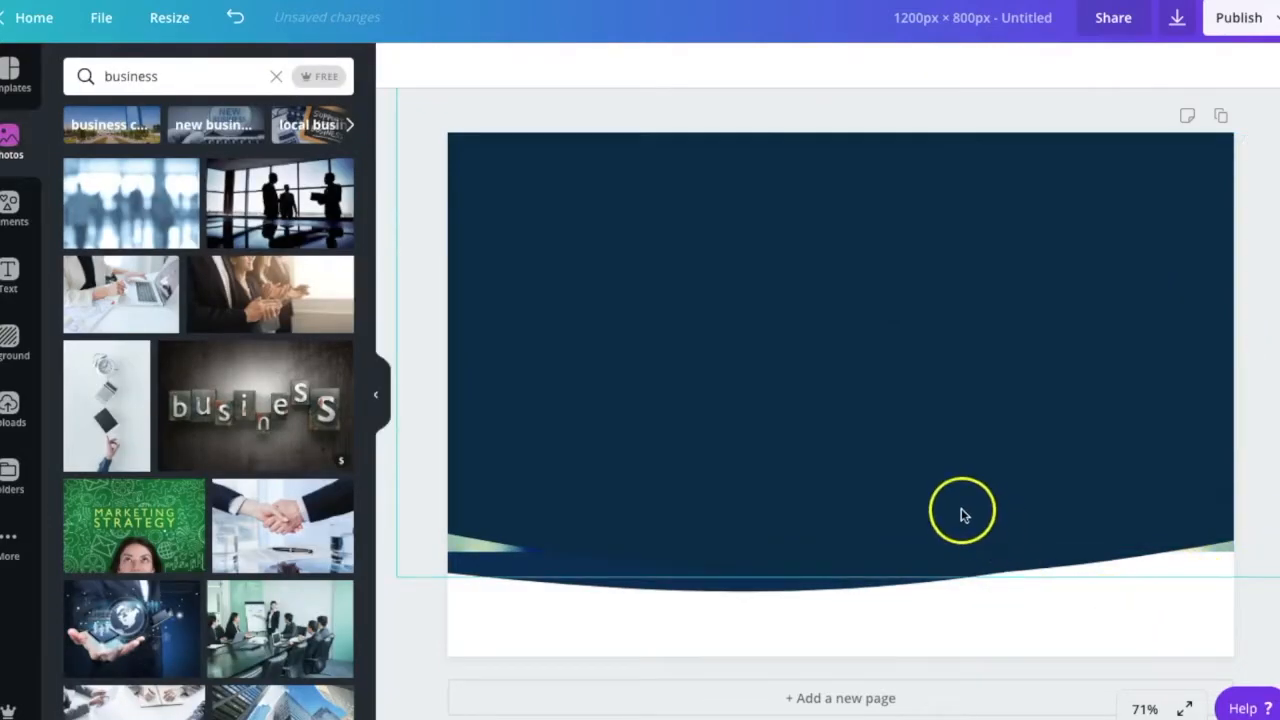
- Set the dark front shape's transparency to 98 so the photo shows faintly through it, and deselect it
click(958, 372)
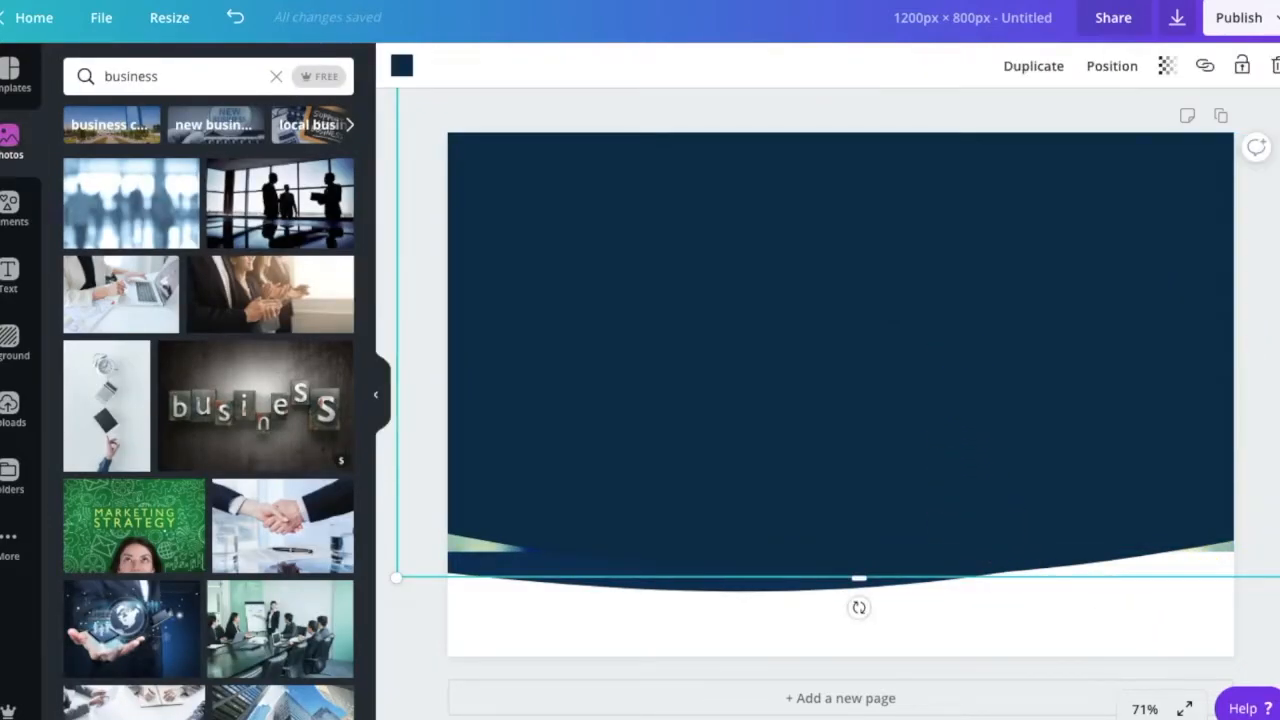
click(1166, 70)
drag(1132, 114, 1129, 117)
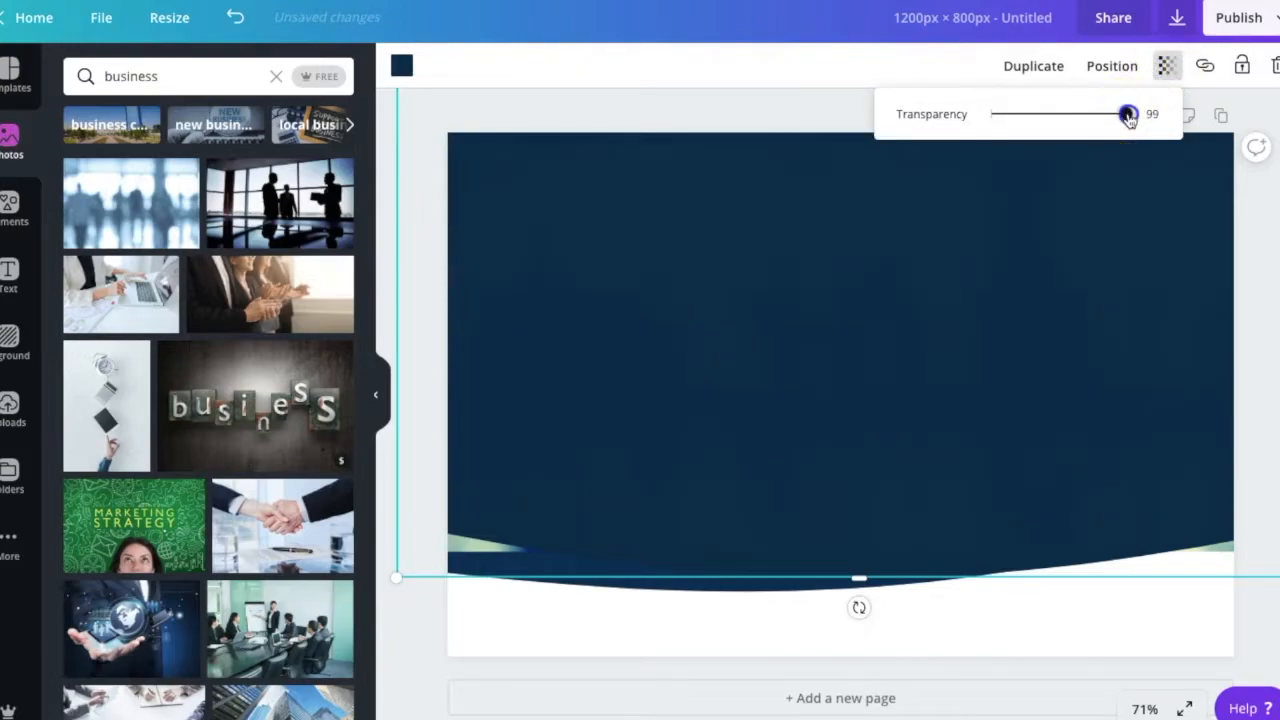
drag(1129, 117, 1127, 118)
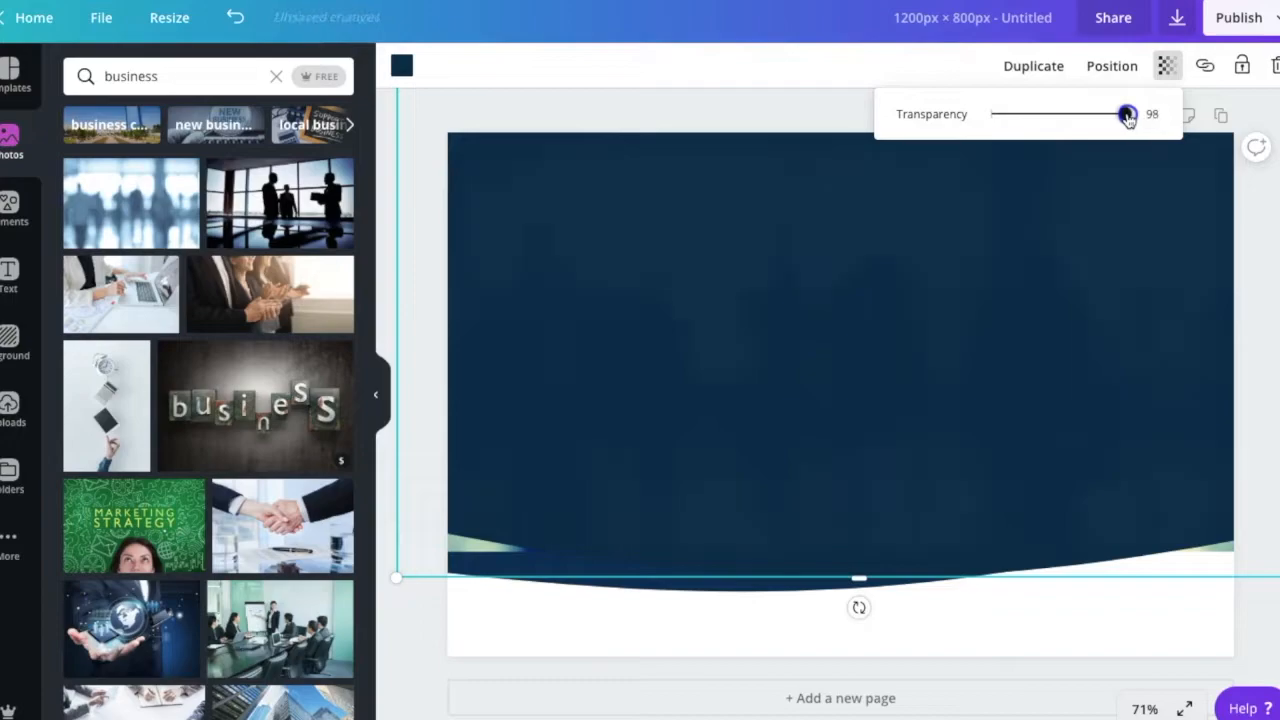
click(1274, 106)
click(1175, 623)
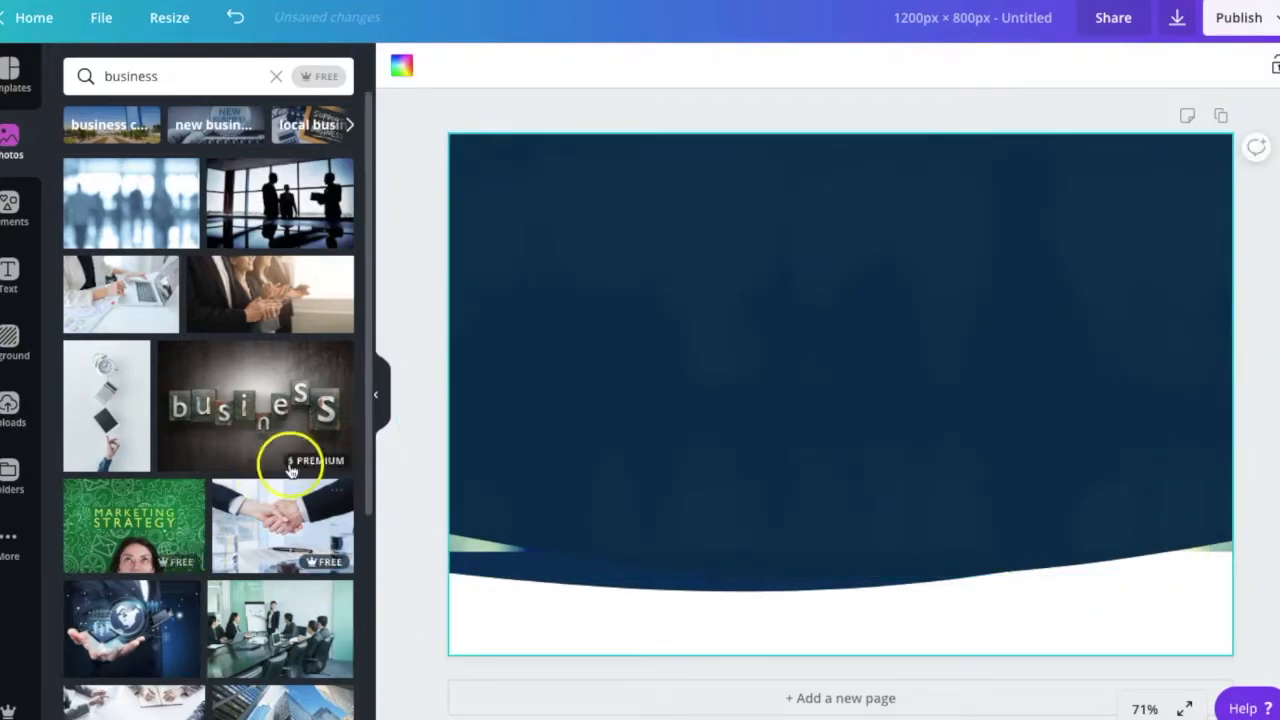
- Move the curved shapes slightly downward so they cover the photo edges exposed at both sides of the lower curve
mouse_move(451, 543)
mouse_down()
mouse_move(457, 531)
mouse_move(459, 560)
mouse_up()
click(462, 633)
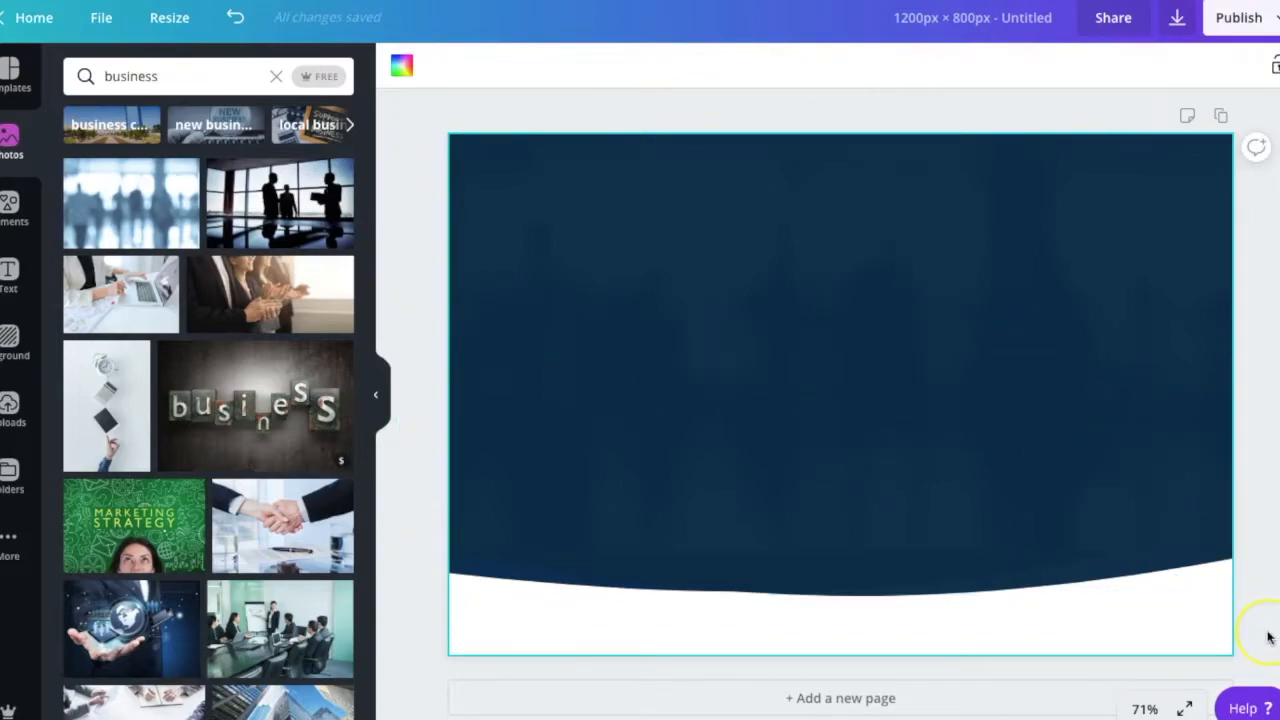
click(1268, 637)
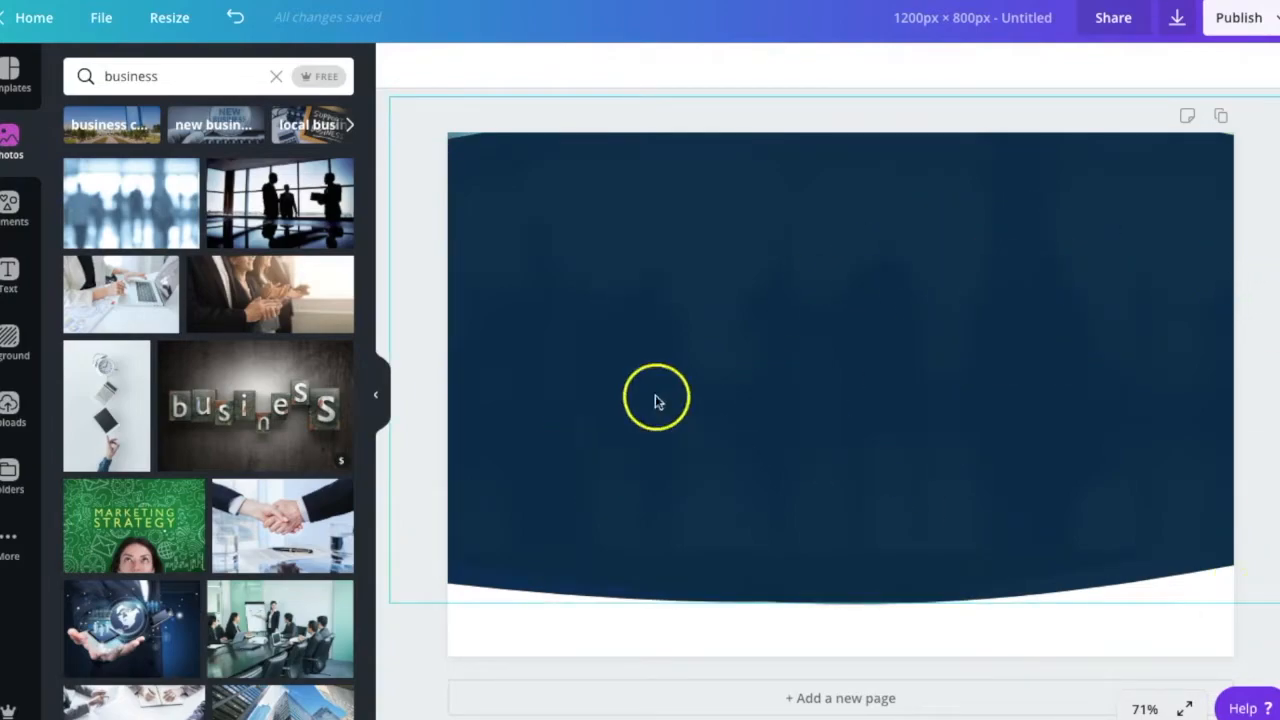
- Rename the design as SampleBackground
click(951, 22)
text(Sampl)
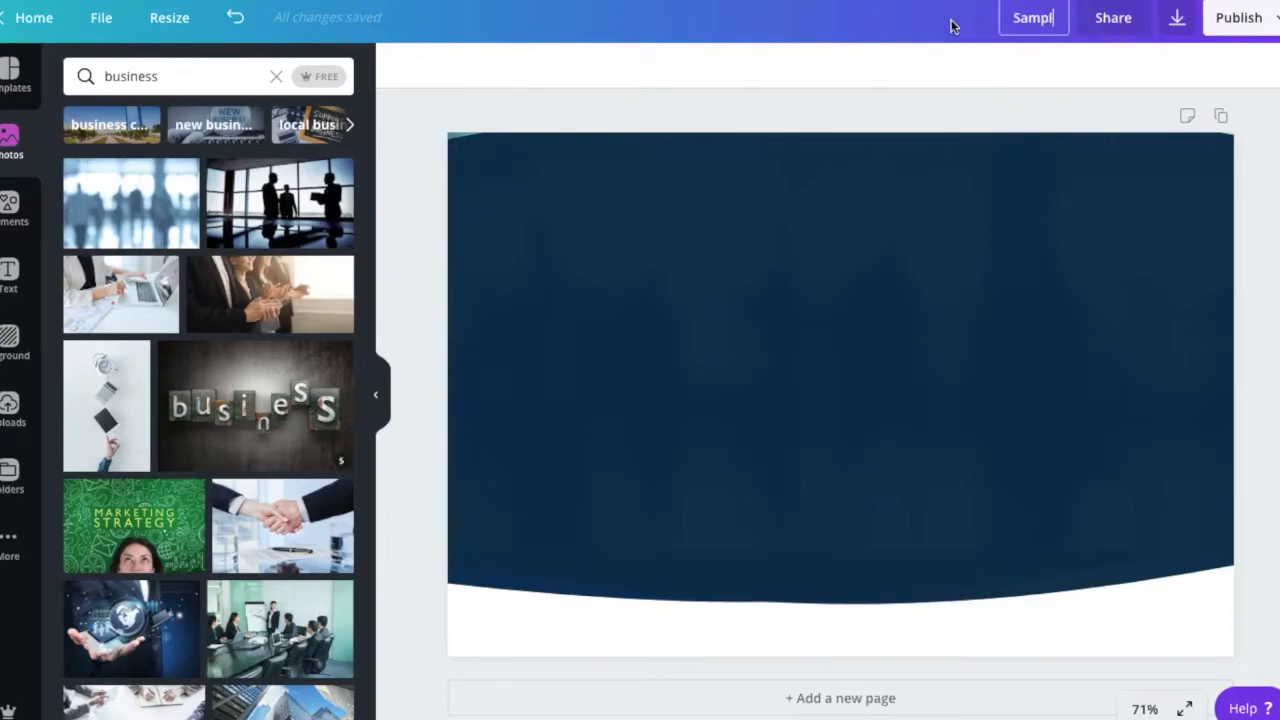
text(eBackground)
key(Return)
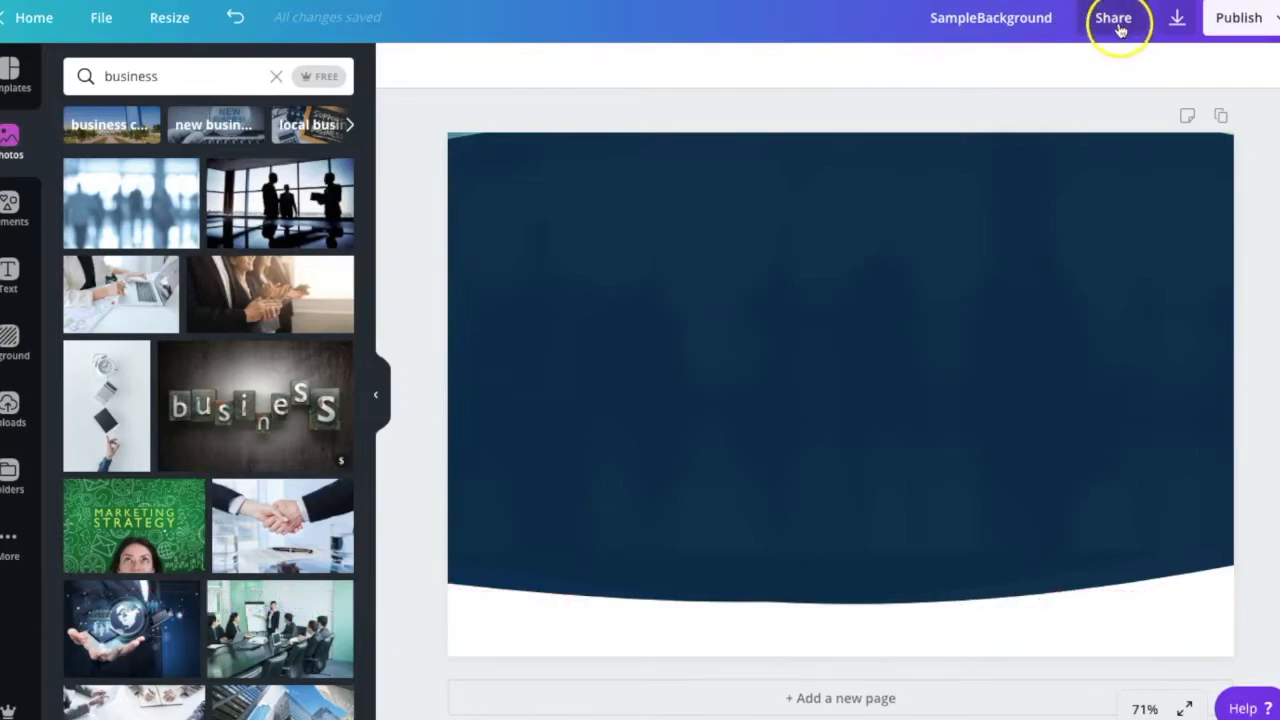
- Download the design as a PNG with a transparent background and save it to the Downloads folder
click(1177, 22)
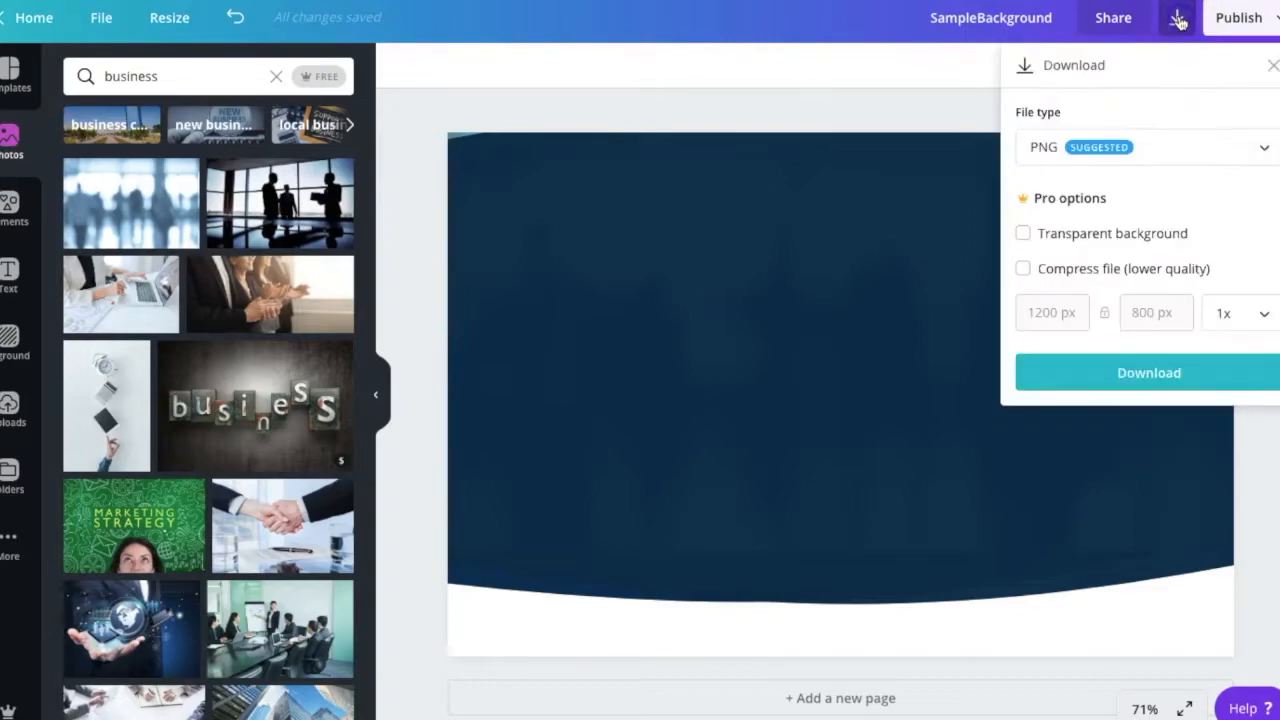
click(1023, 236)
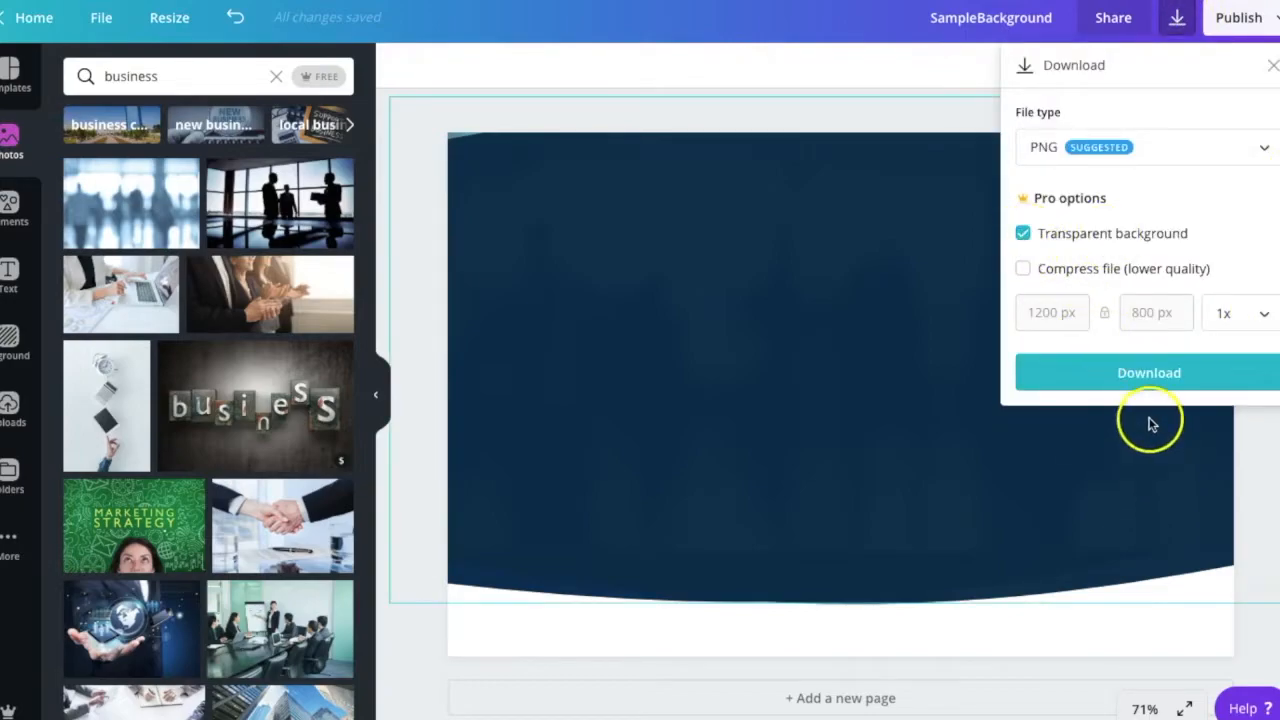
click(1143, 380)
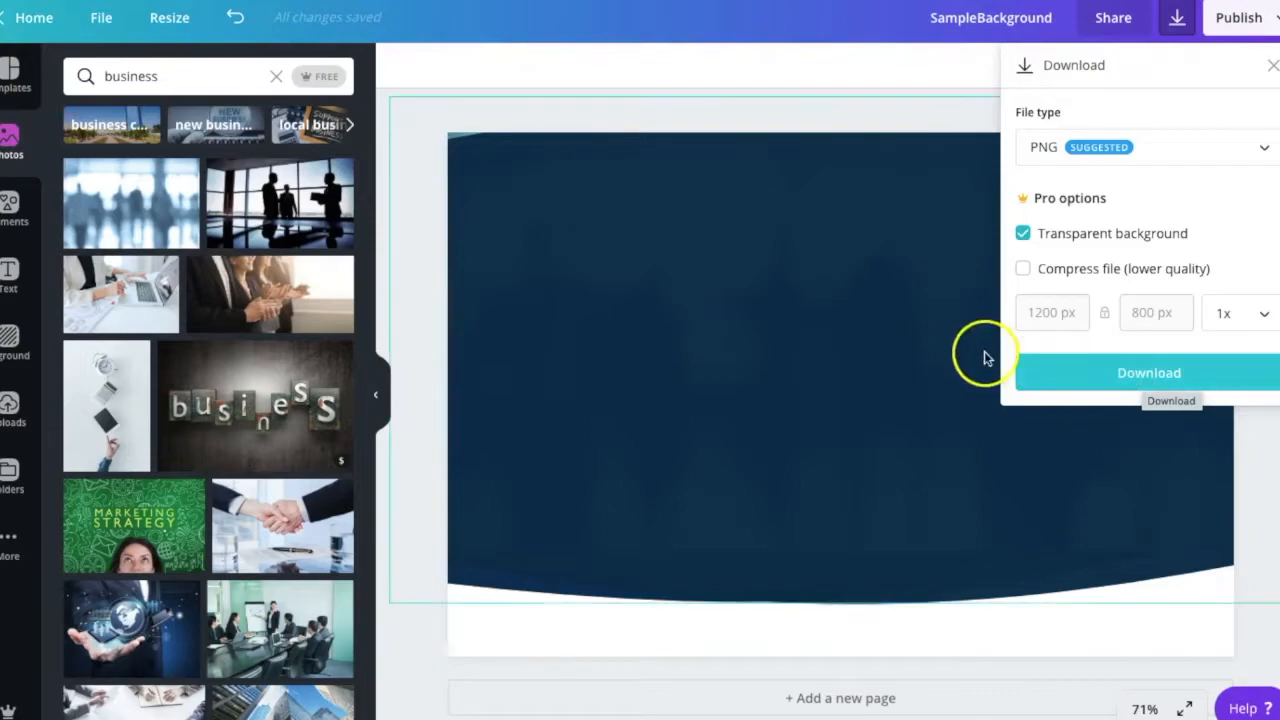
click(1120, 375)
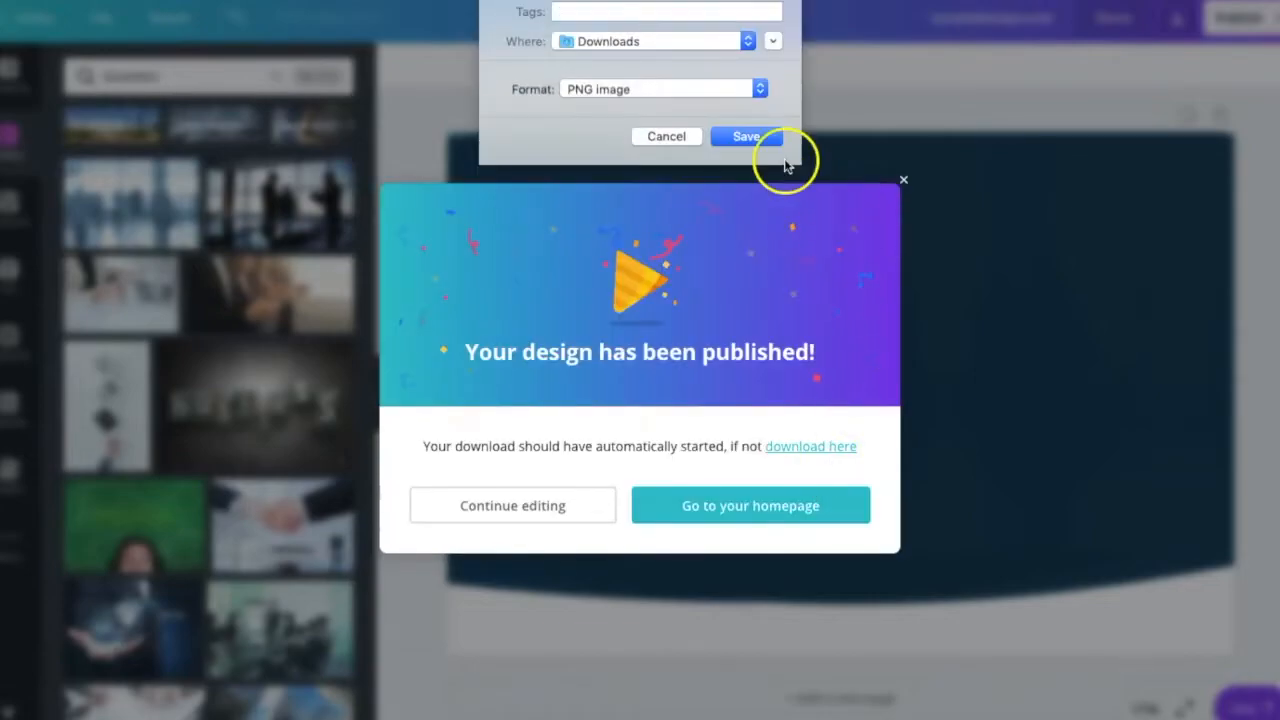
click(762, 134)
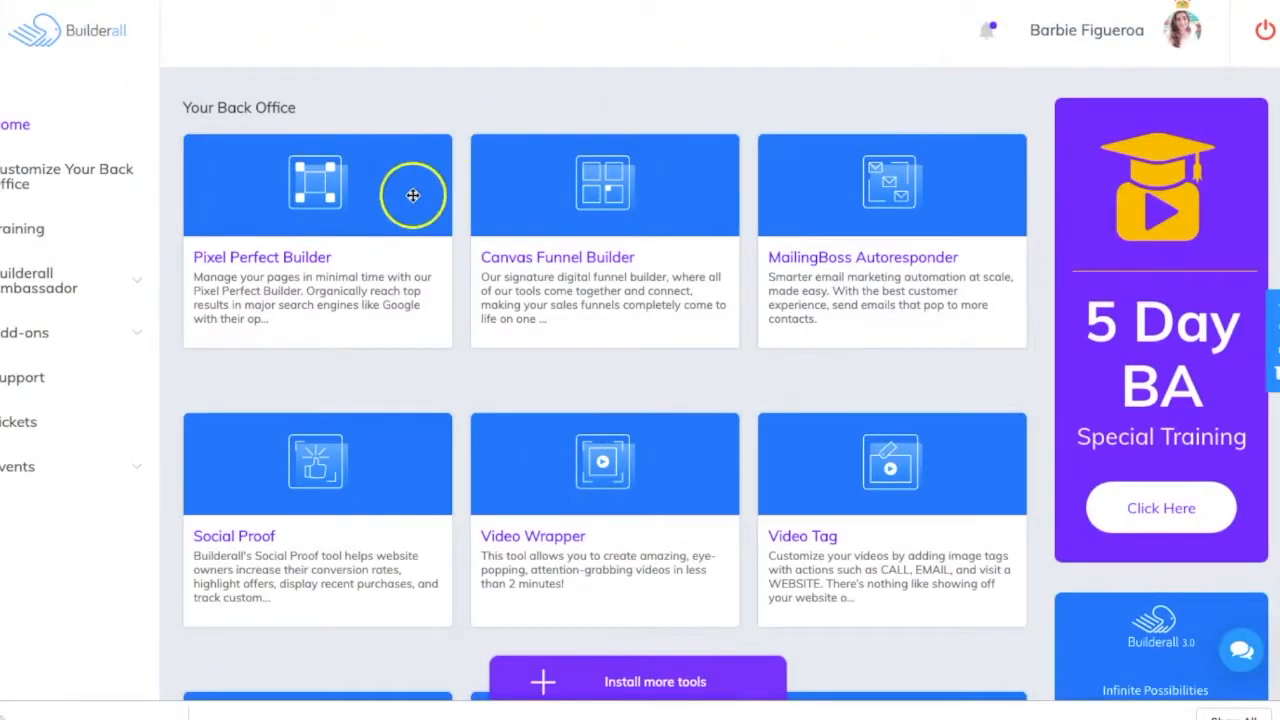
- Switch to Builderall, enter the Pixel Perfect Builder, and start a new website from the Blank Layout Clean template
mouse_move(409, 380)
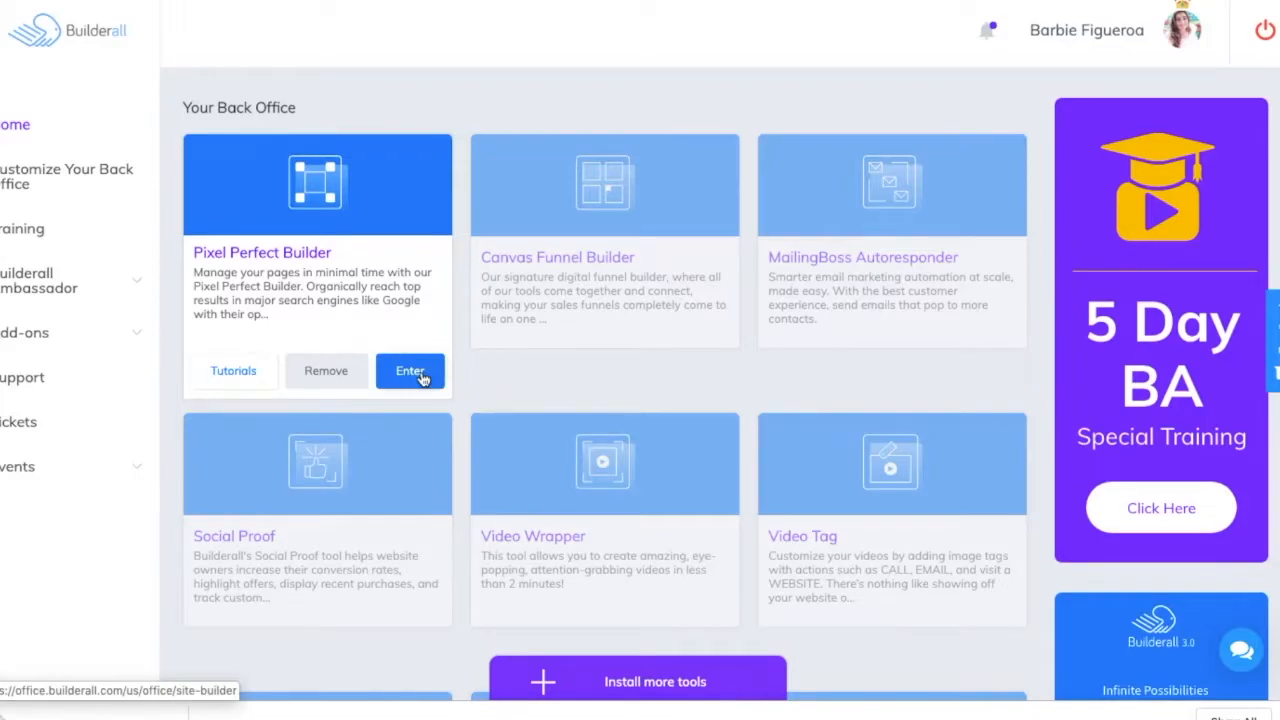
click(420, 378)
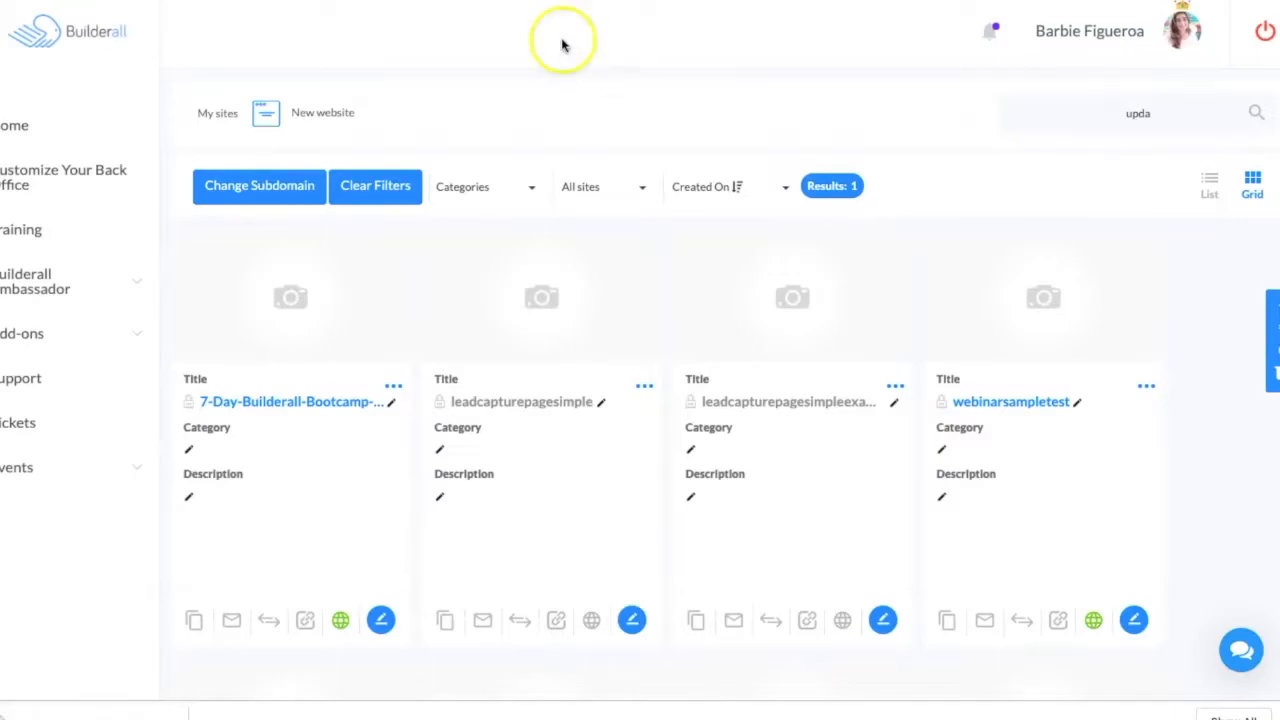
click(340, 113)
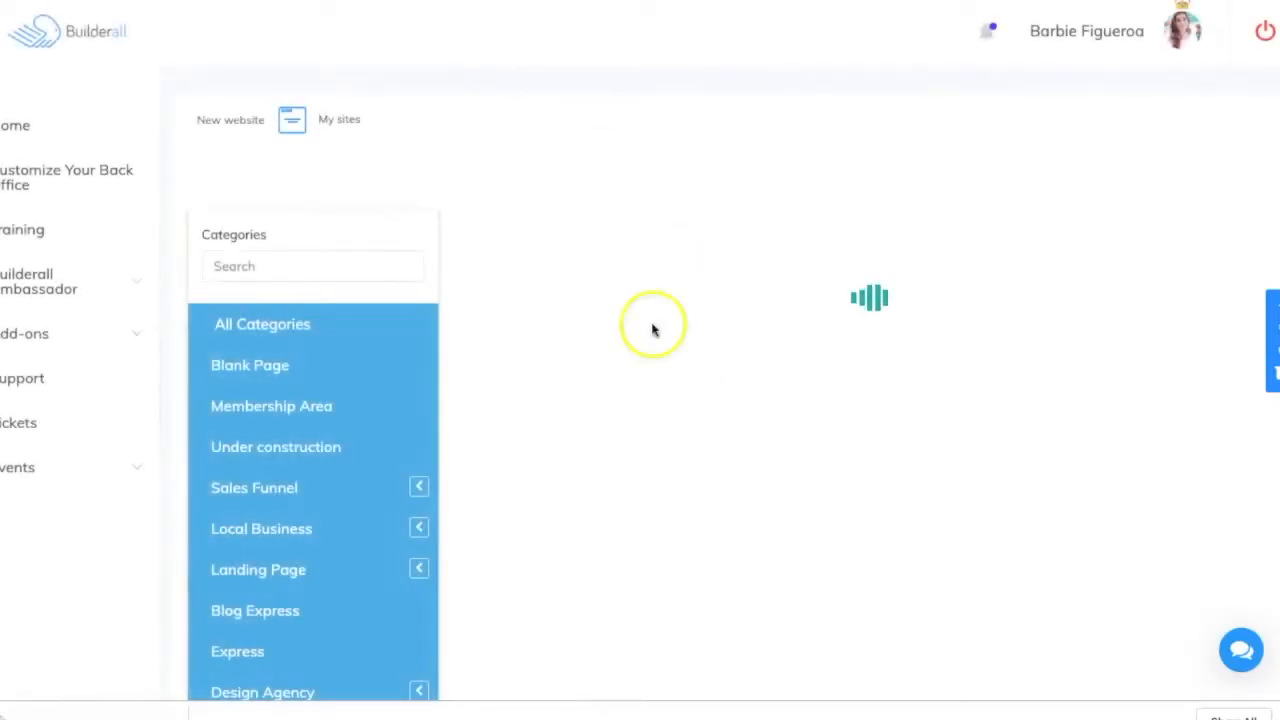
click(257, 370)
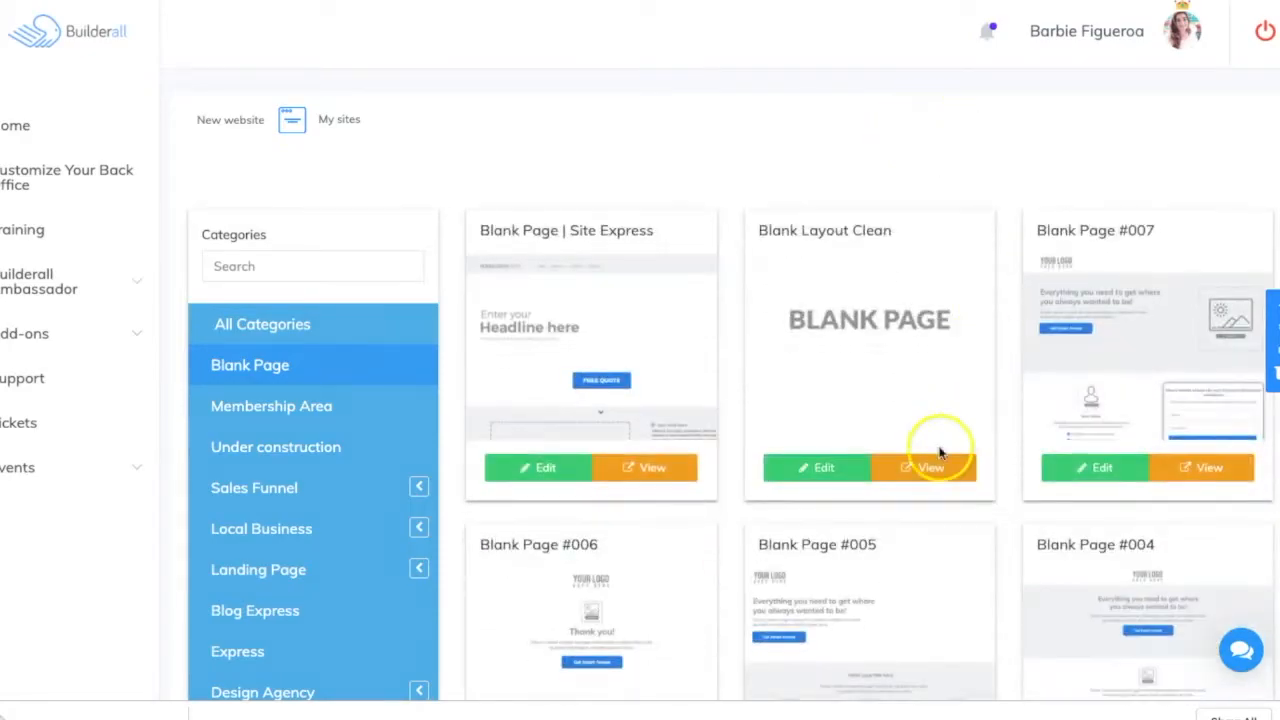
click(806, 466)
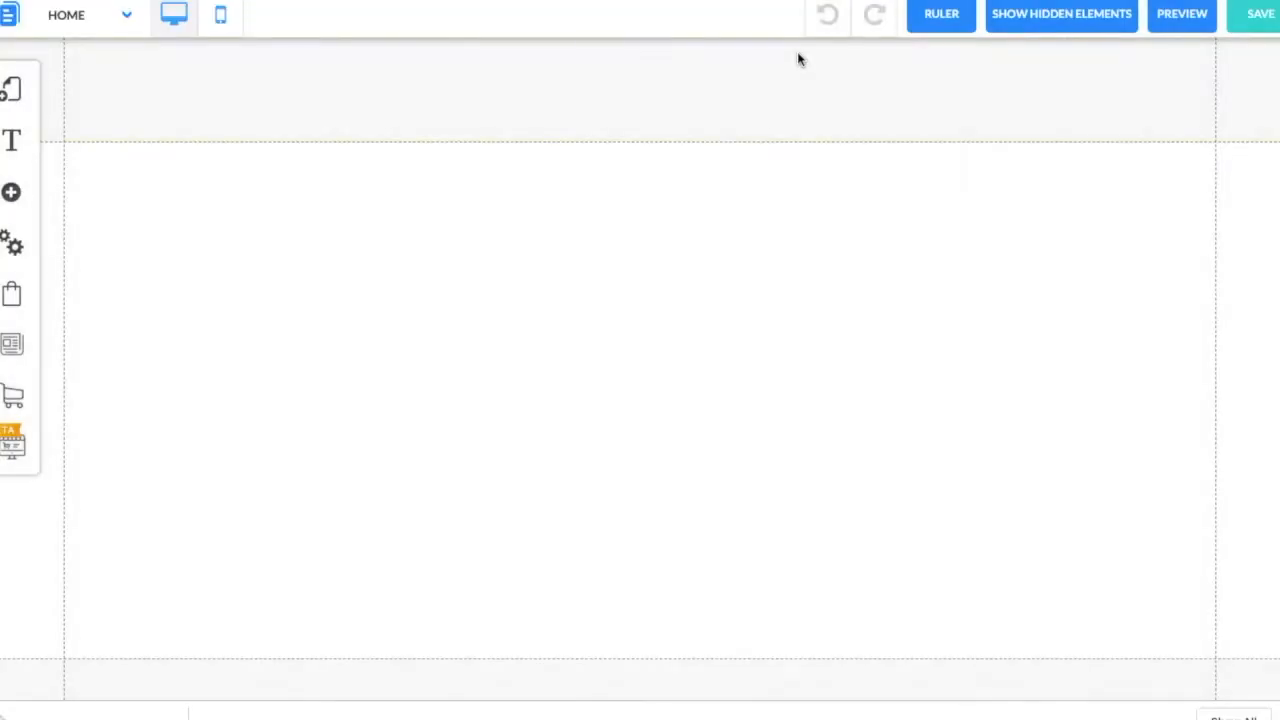
- Enlarge the page body at its header and footer boundaries, and save the site under the URL name sampledesigntemplatet
drag(640, 144, 637, 66)
drag(652, 609, 646, 671)
click(1250, 22)
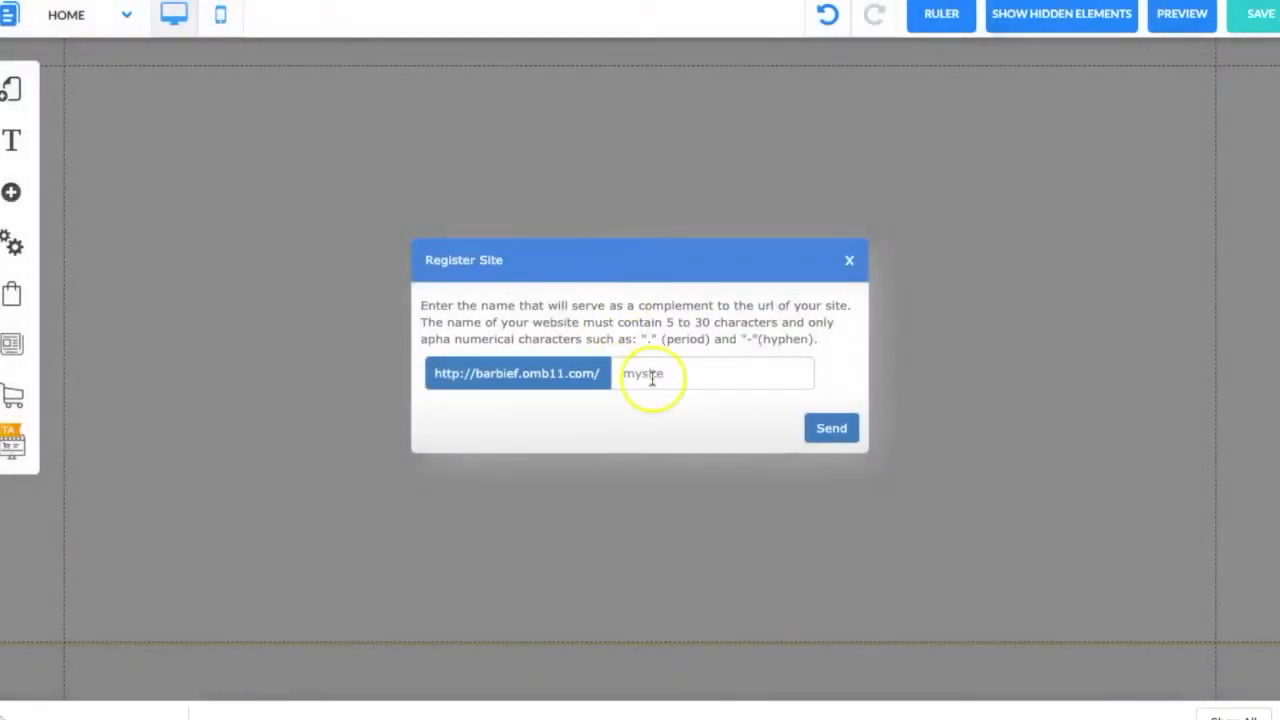
click(651, 373)
text(sampledesigntemplatet)
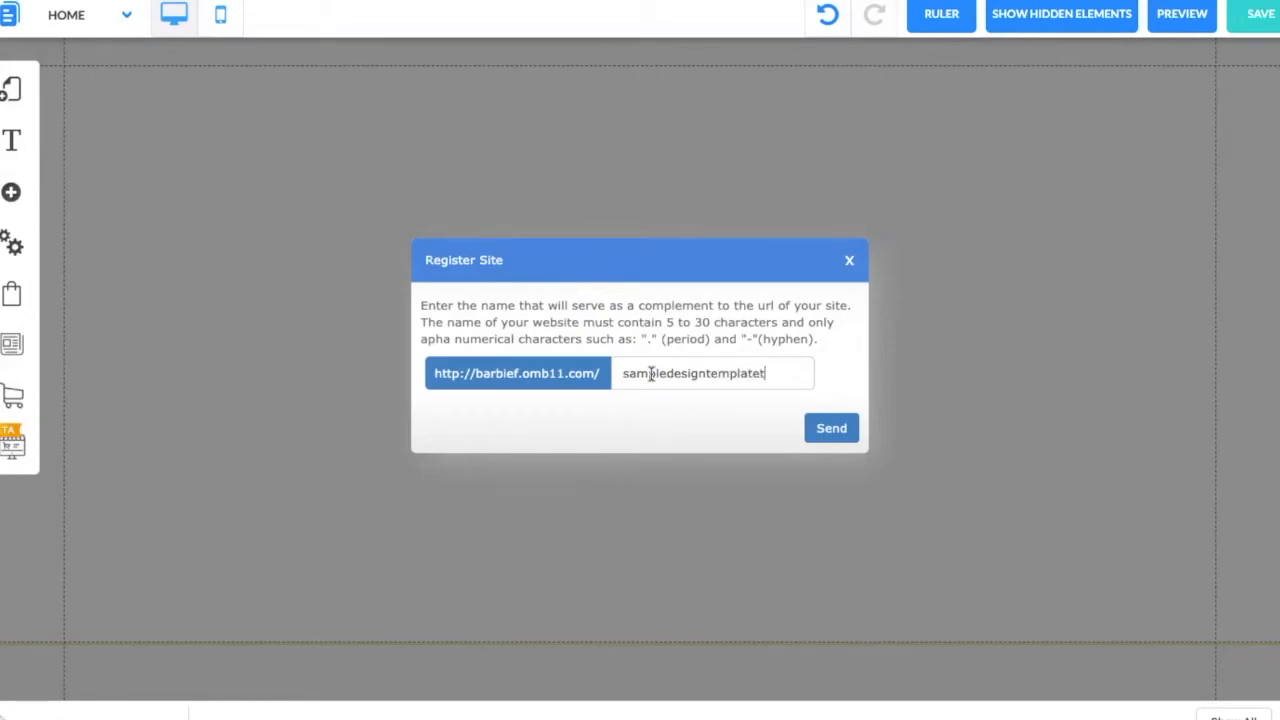
click(829, 432)
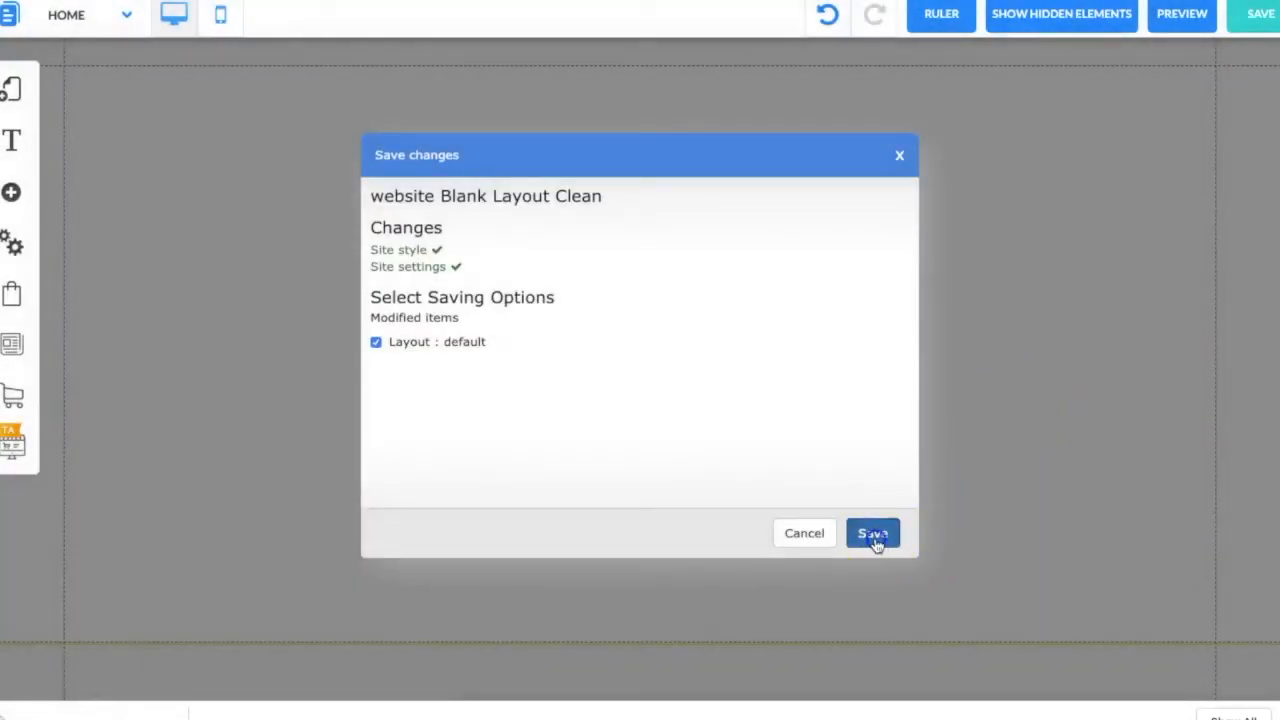
click(873, 538)
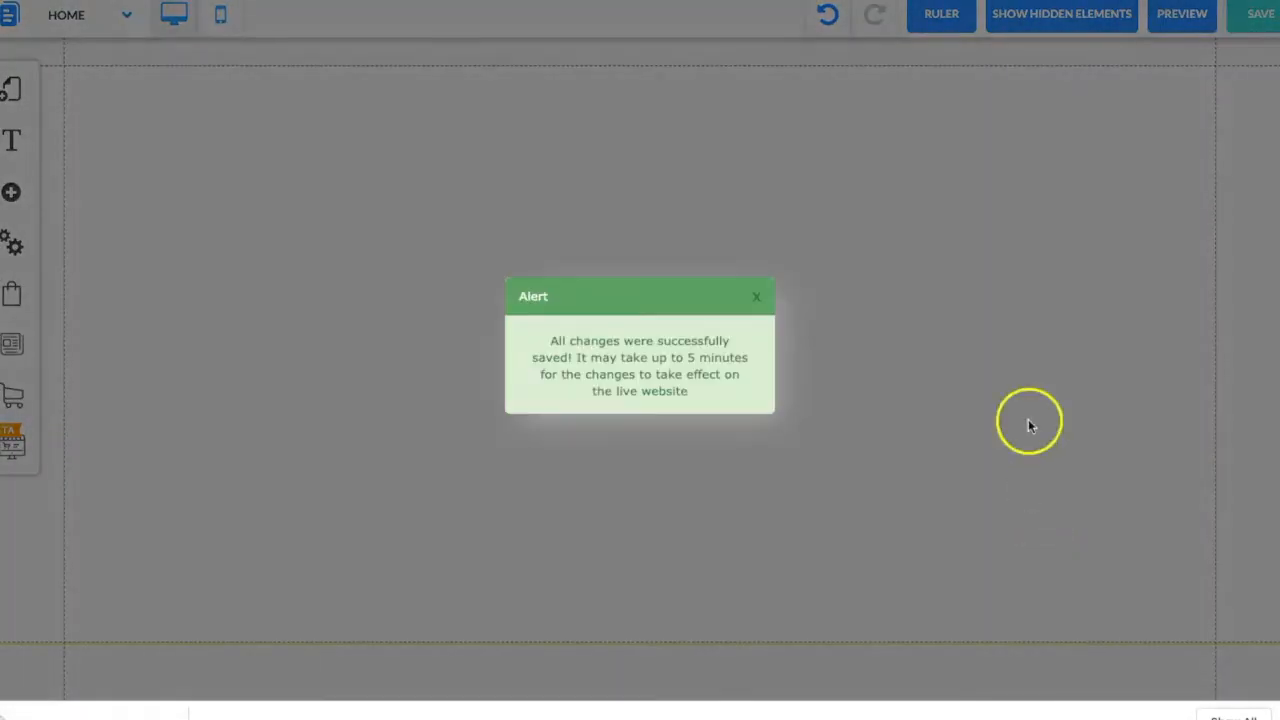
click(760, 297)
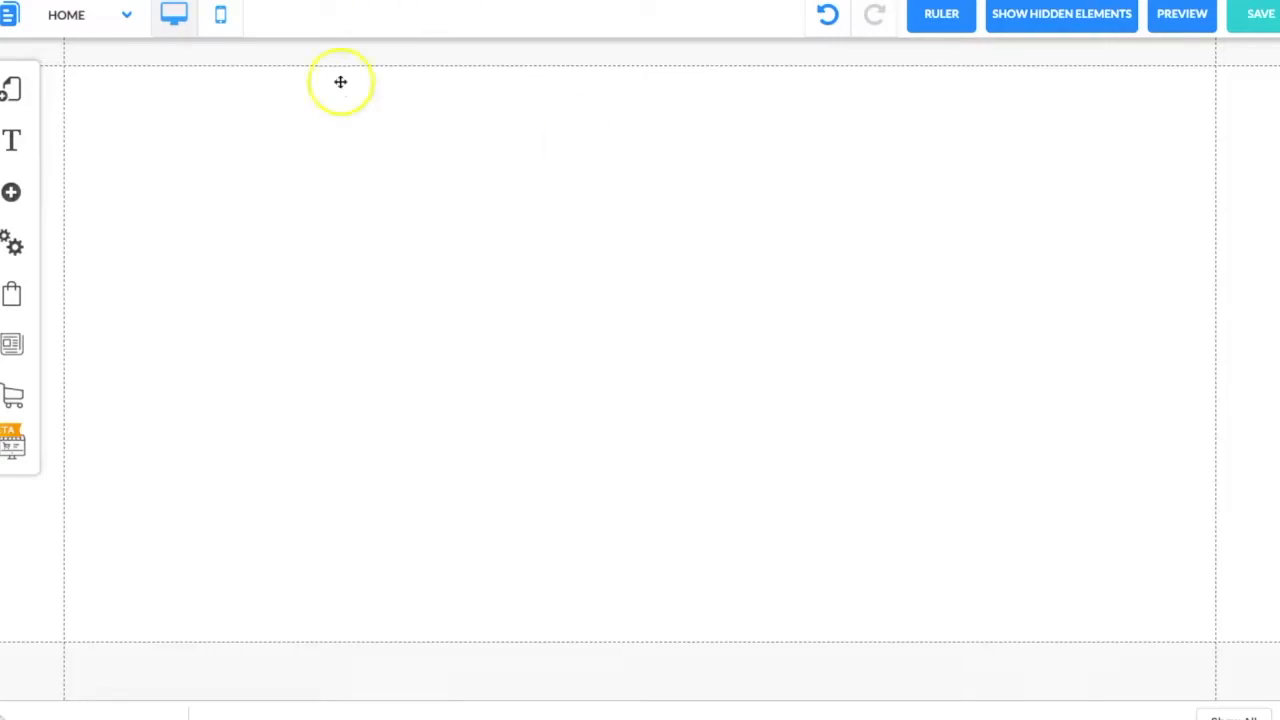
- Add a full-width blue banner element to the blank page body
click(12, 193)
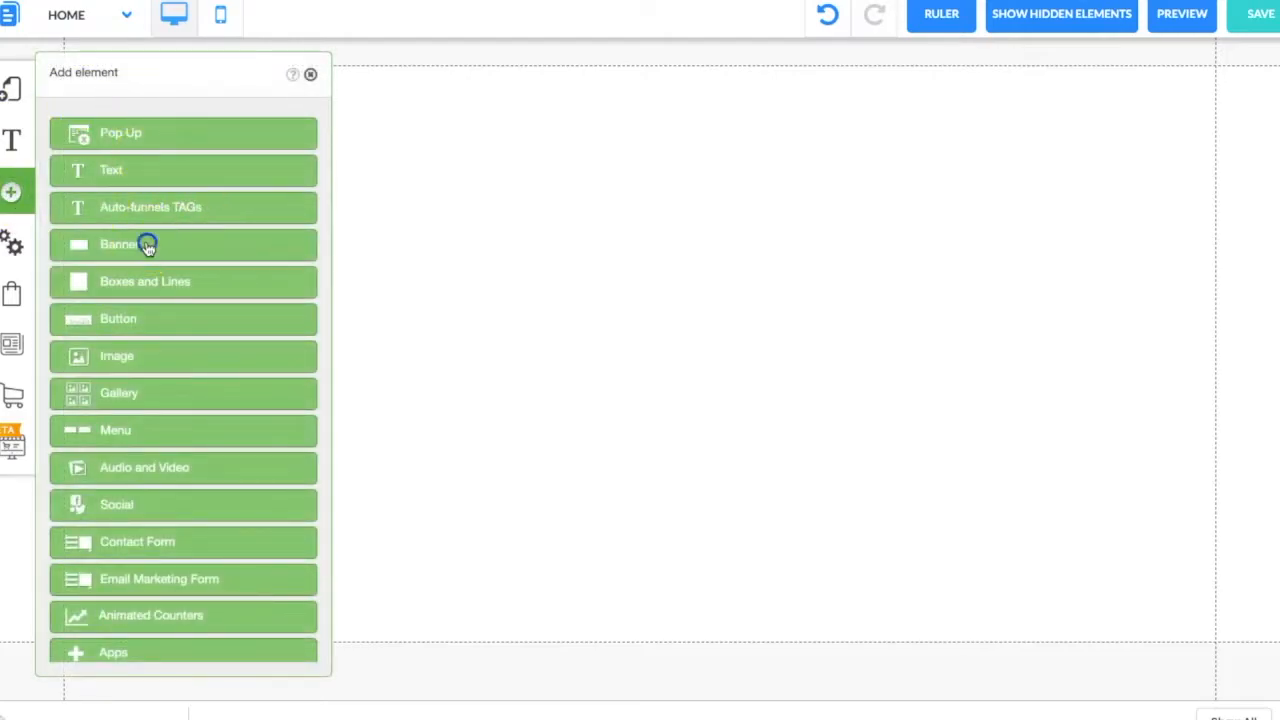
click(150, 246)
drag(171, 211, 957, 321)
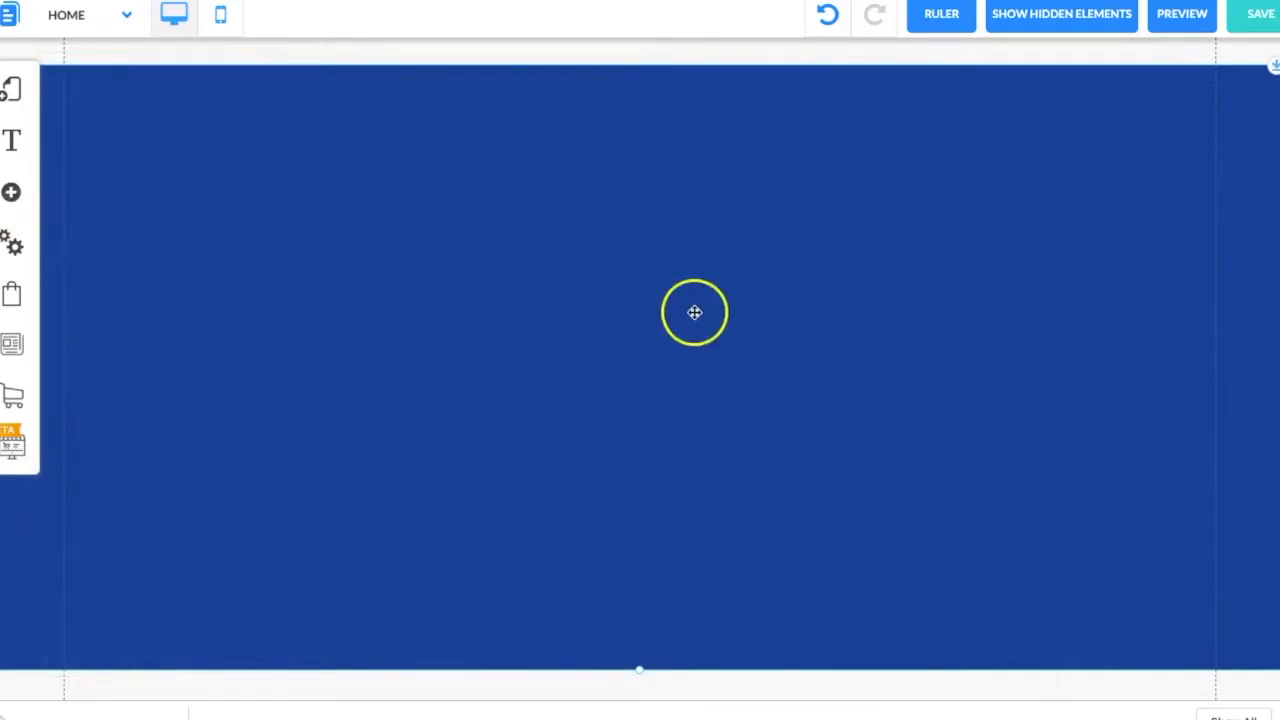
- Upload SampleBackground.png from Downloads and apply it as the banner's fluid background image
click(683, 286)
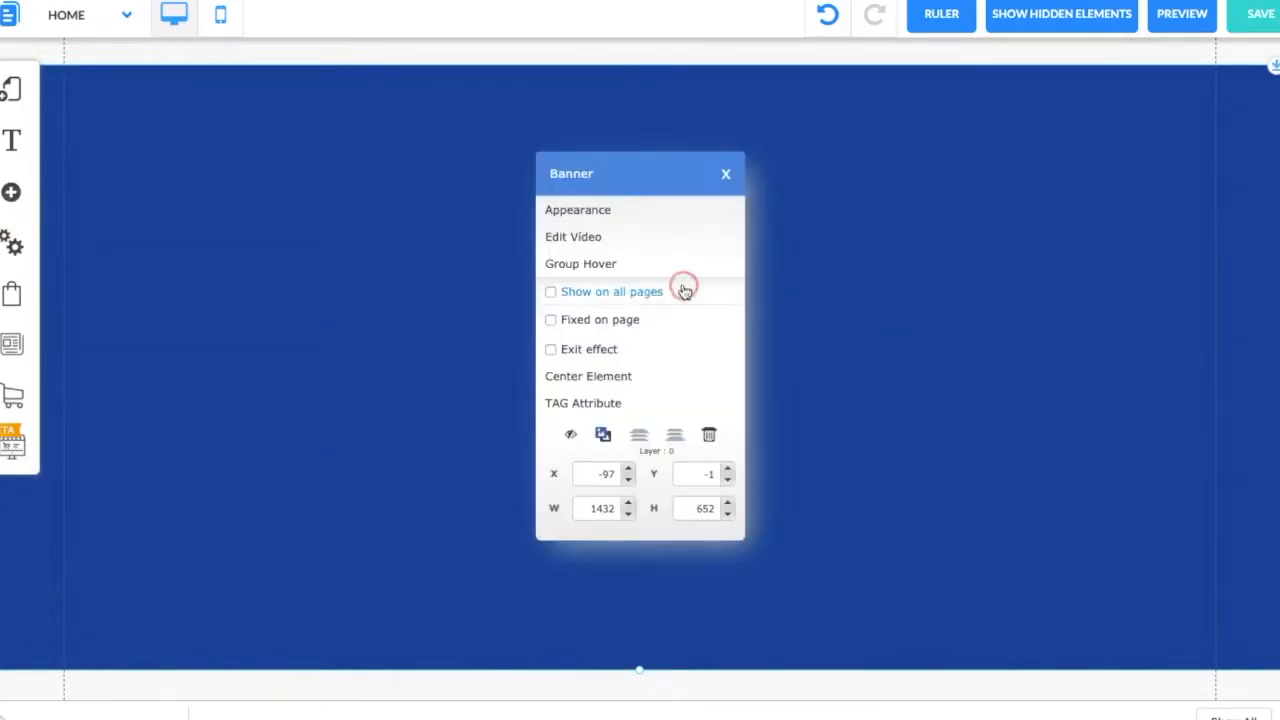
click(590, 211)
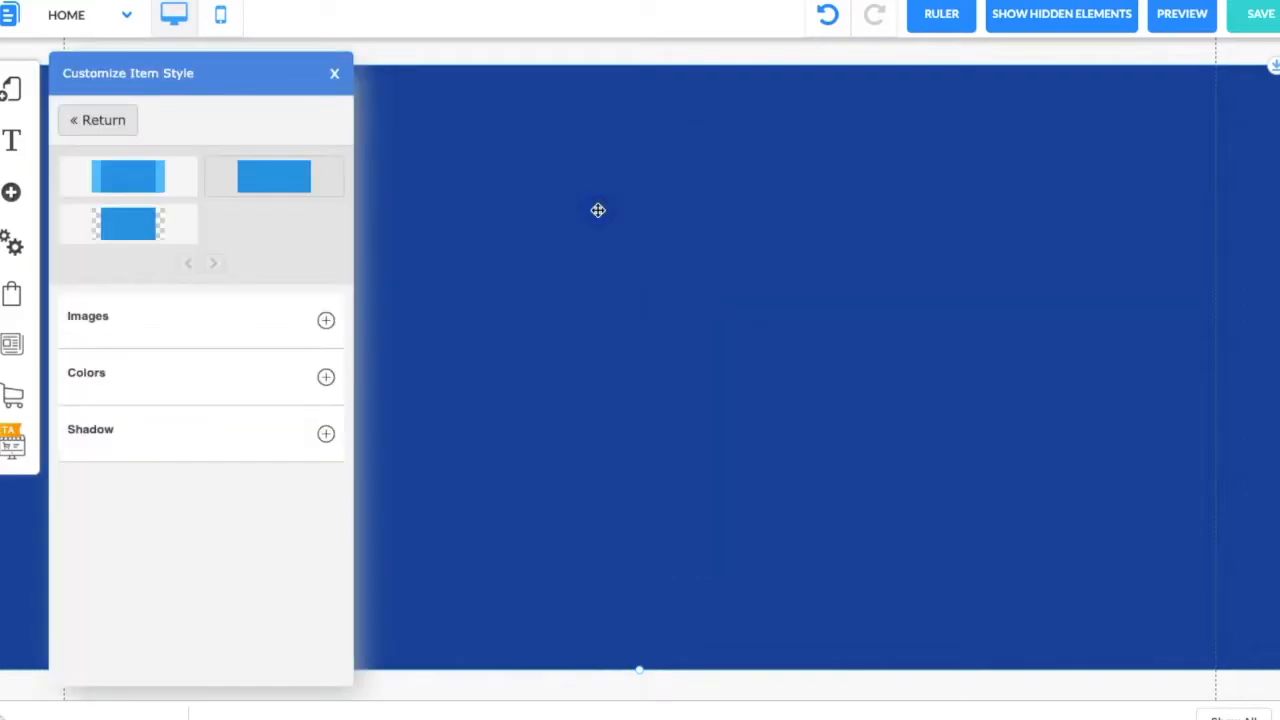
click(325, 322)
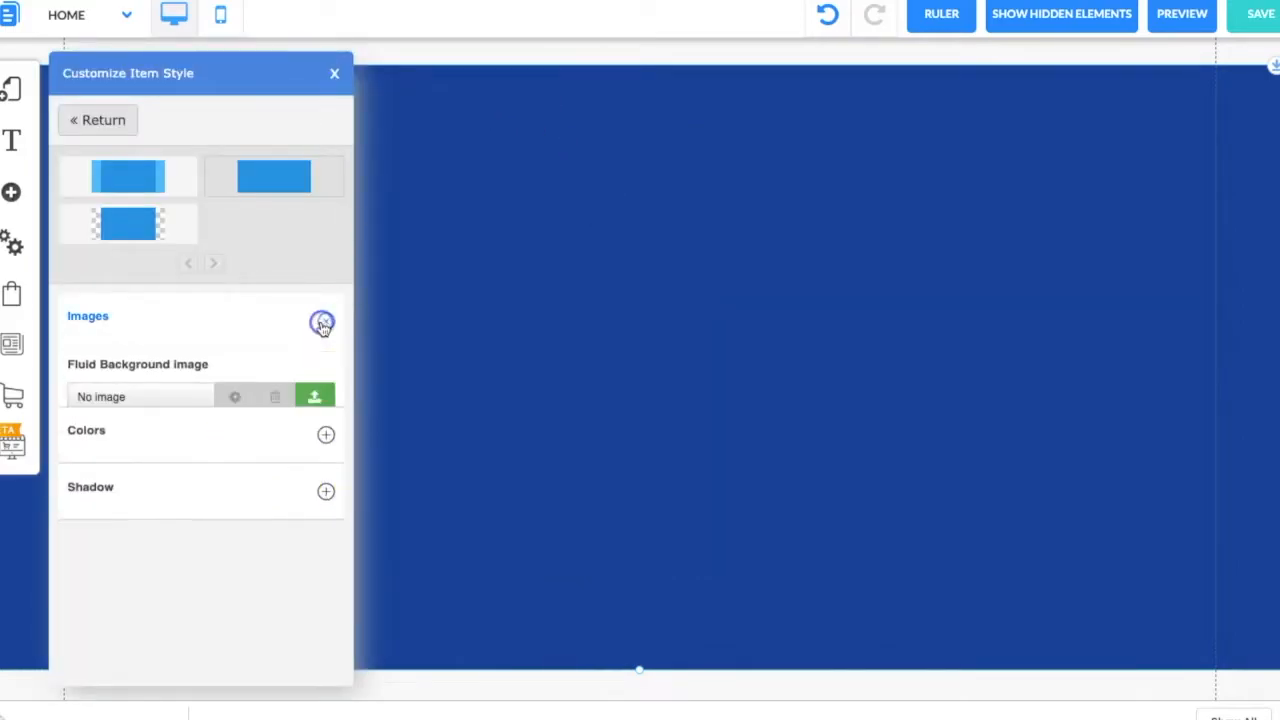
click(316, 402)
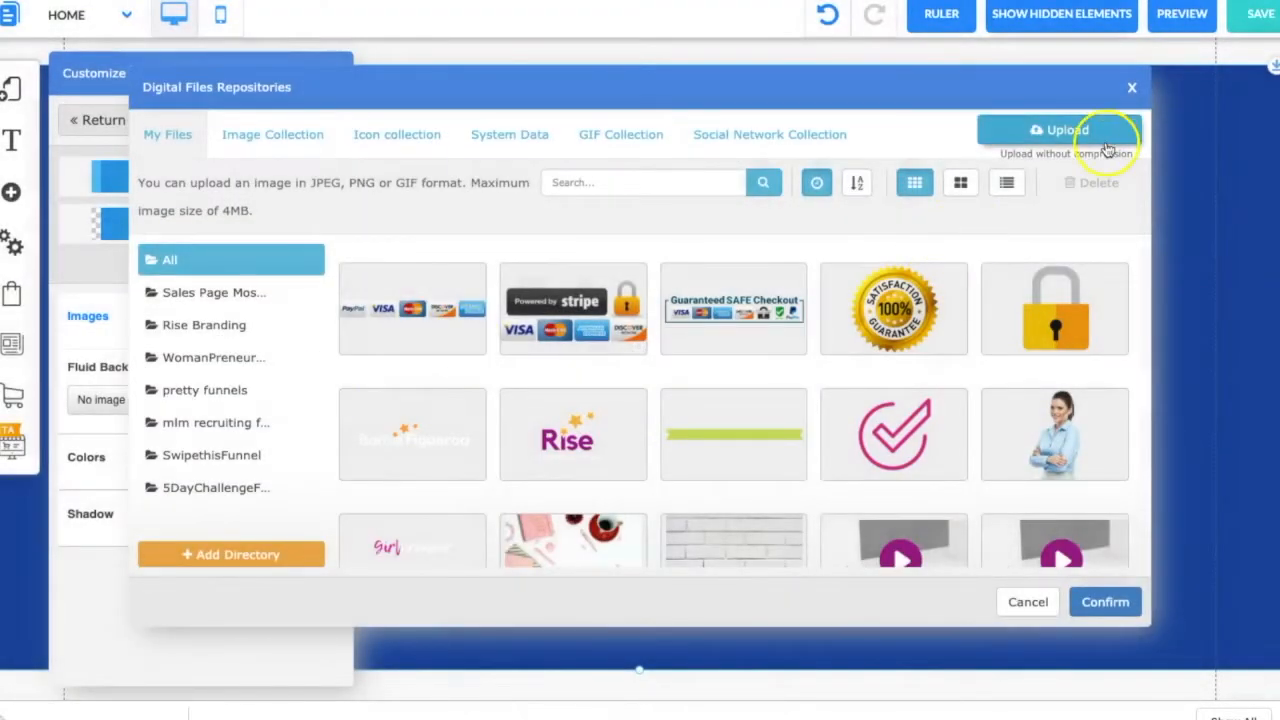
click(1106, 134)
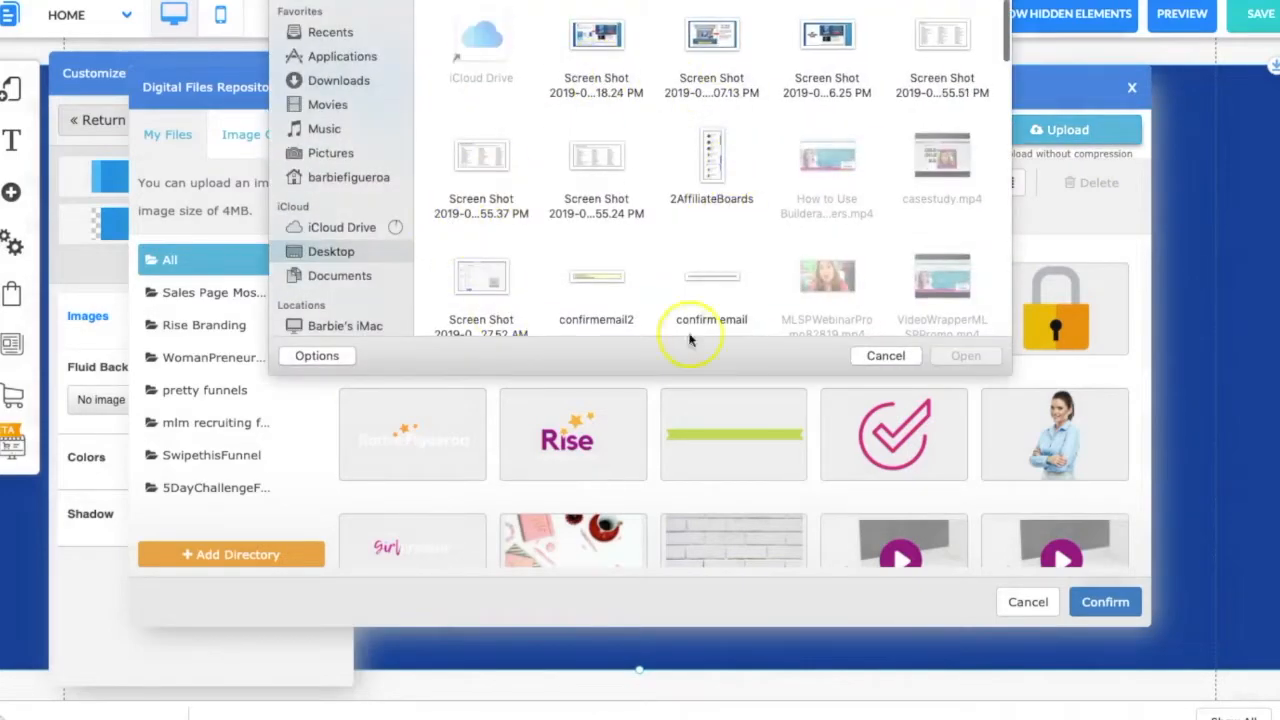
click(338, 80)
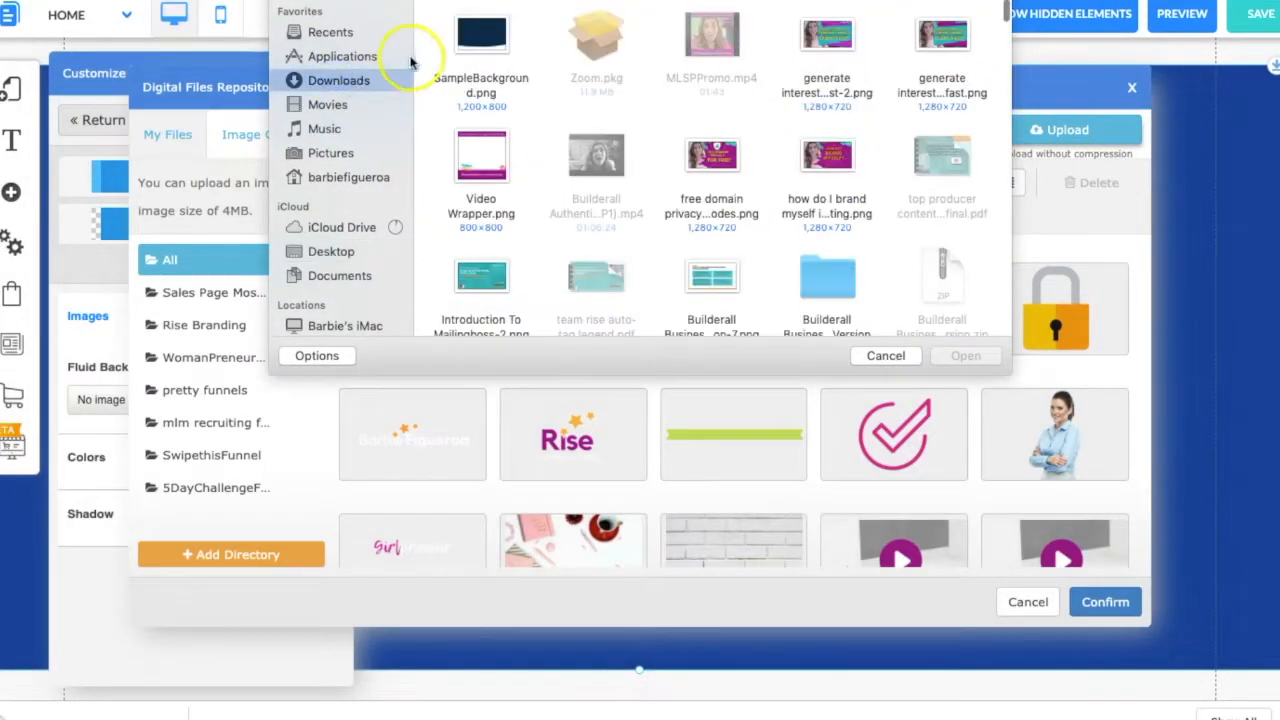
click(481, 50)
click(994, 362)
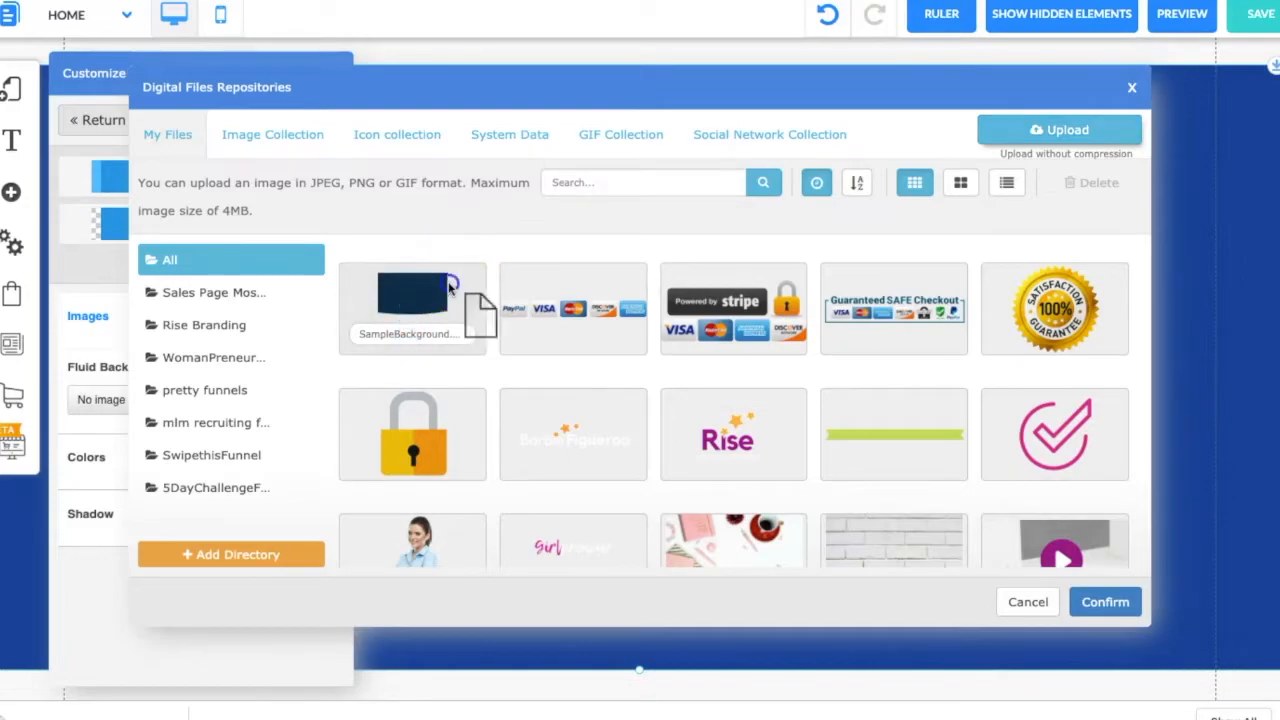
click(1106, 605)
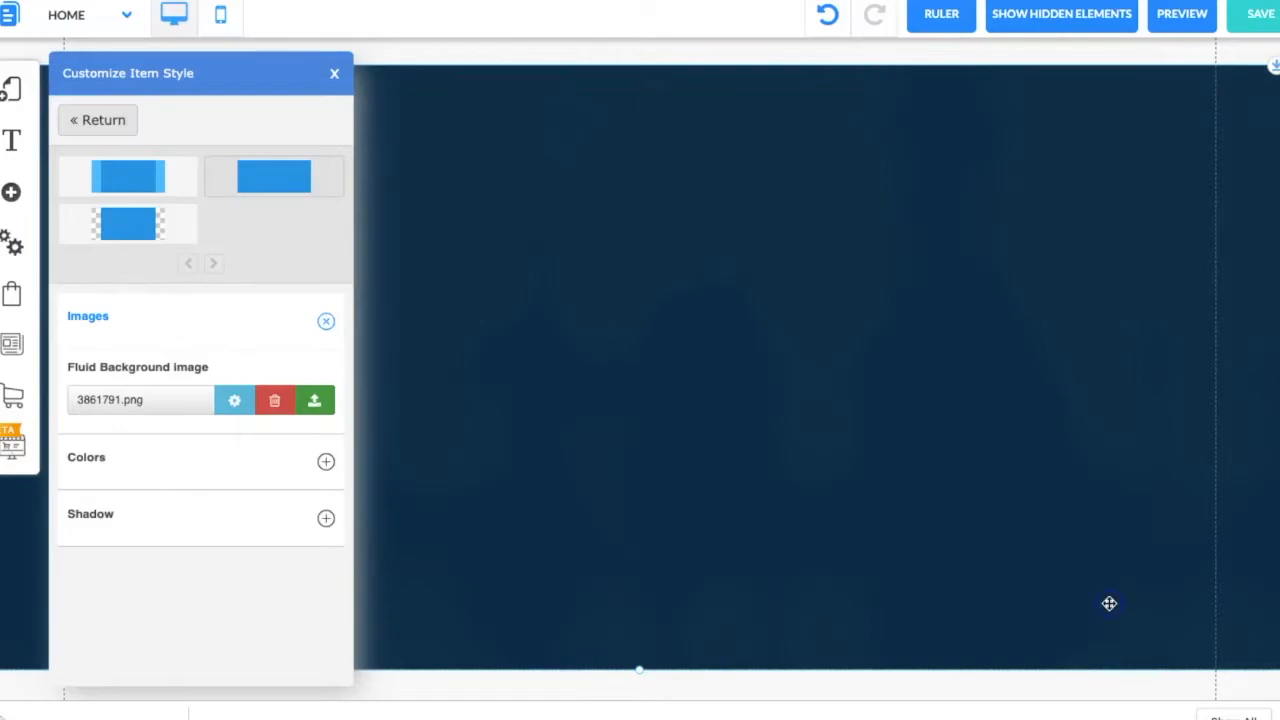
click(1149, 596)
- Extend the page body downward and stretch the banner to about 973 px tall so the image's curved lower edge shows
scroll(1149, 596, down, 2)
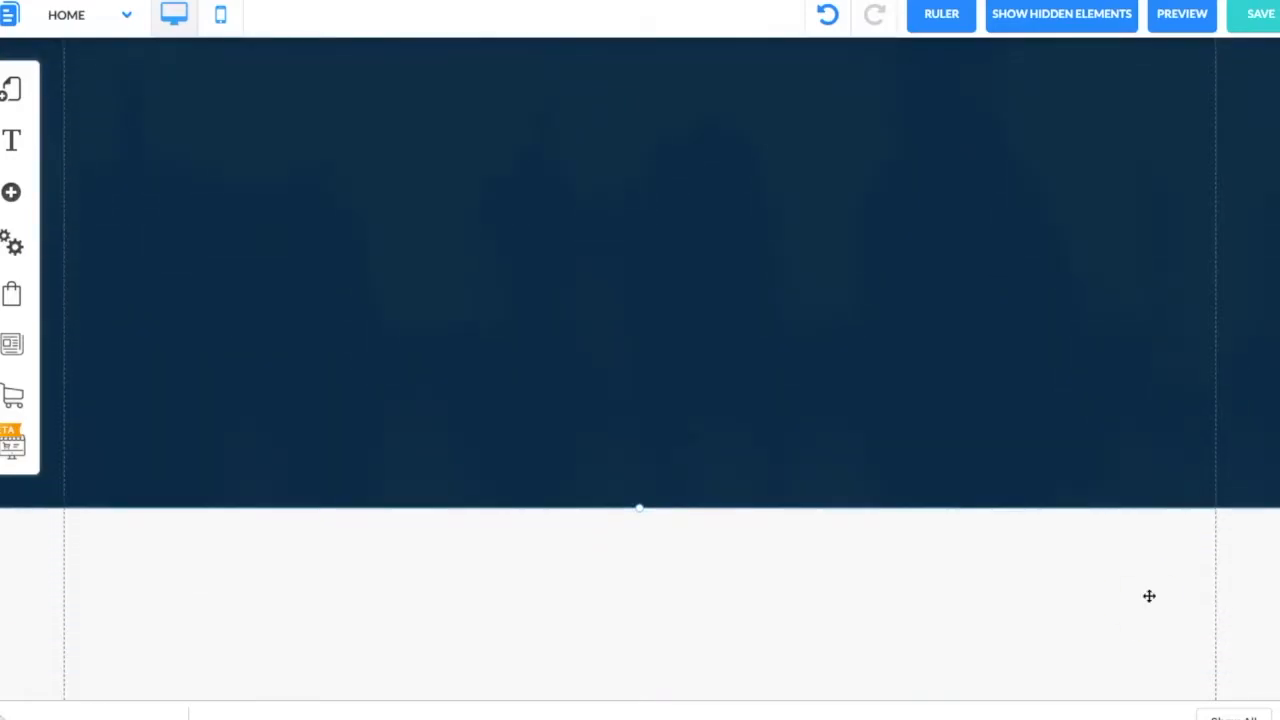
mouse_move(640, 514)
mouse_down()
mouse_move(626, 660)
mouse_move(651, 500)
mouse_up()
click(777, 557)
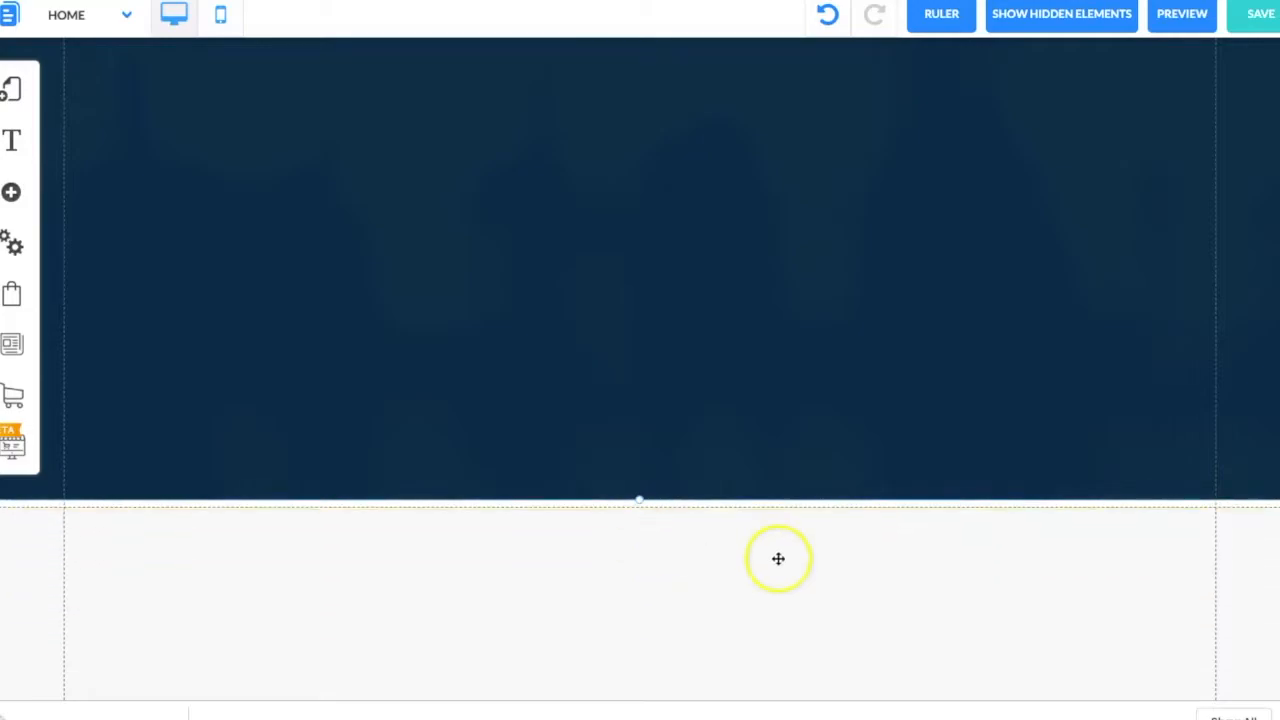
drag(780, 619, 784, 694)
scroll(792, 256, down, 2)
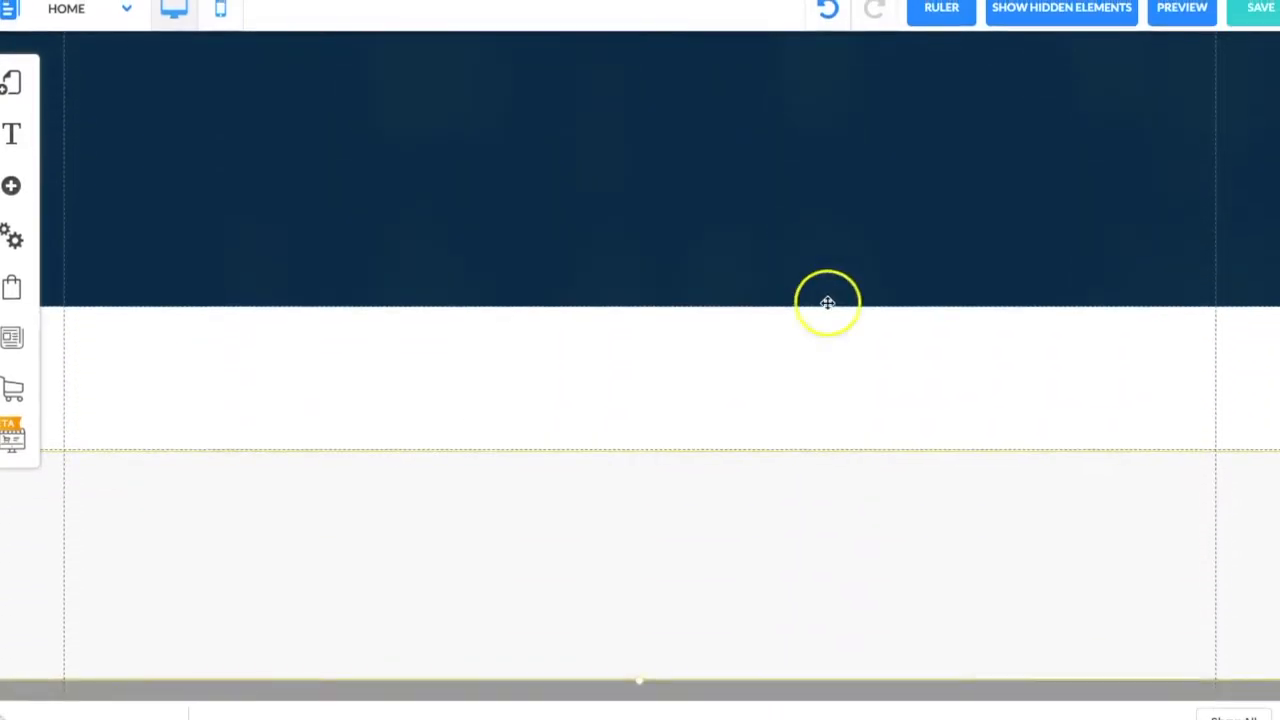
drag(823, 465, 823, 663)
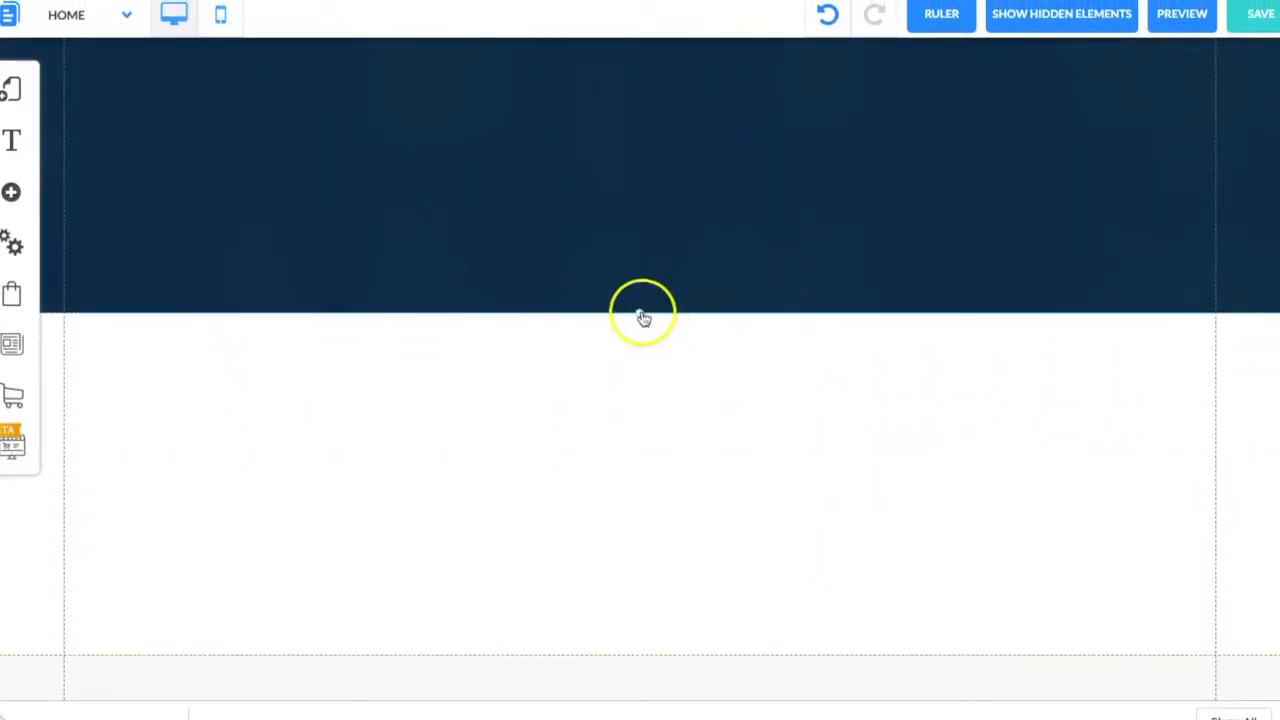
drag(640, 313, 694, 617)
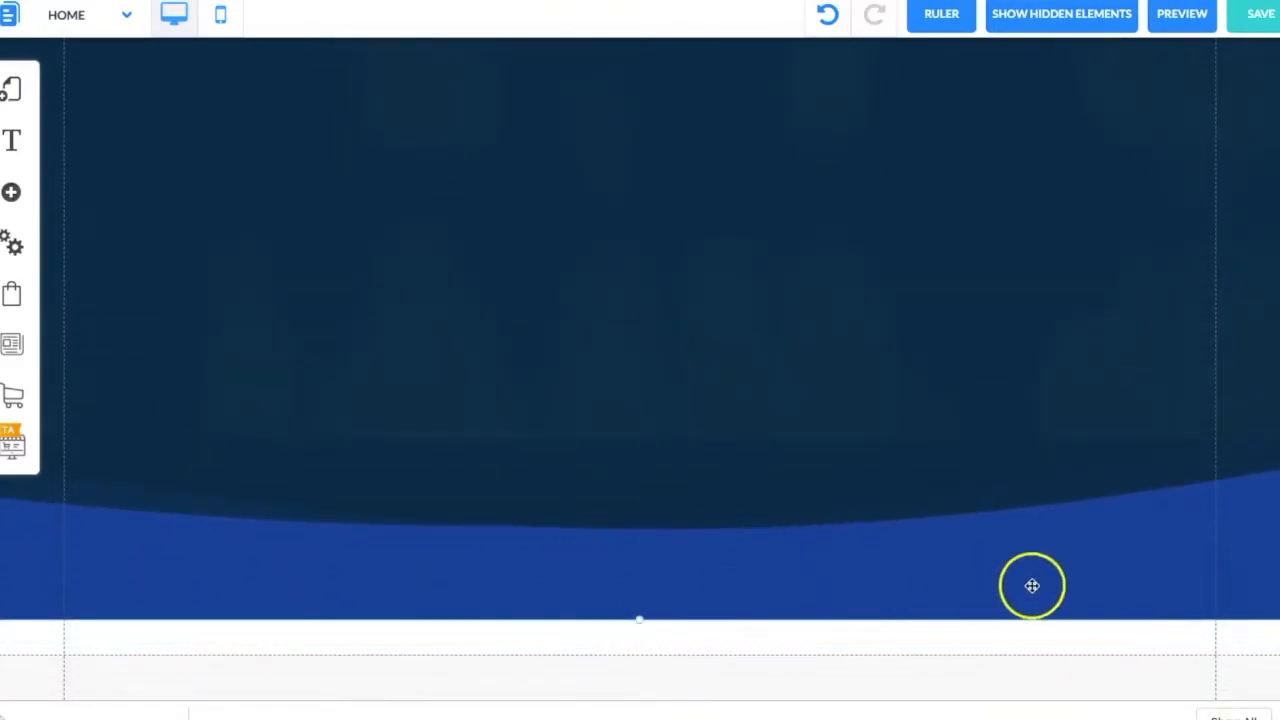
- Set the banner's background color to transparent so no blue fills the area below the curve
scroll(1120, 582, up, 5)
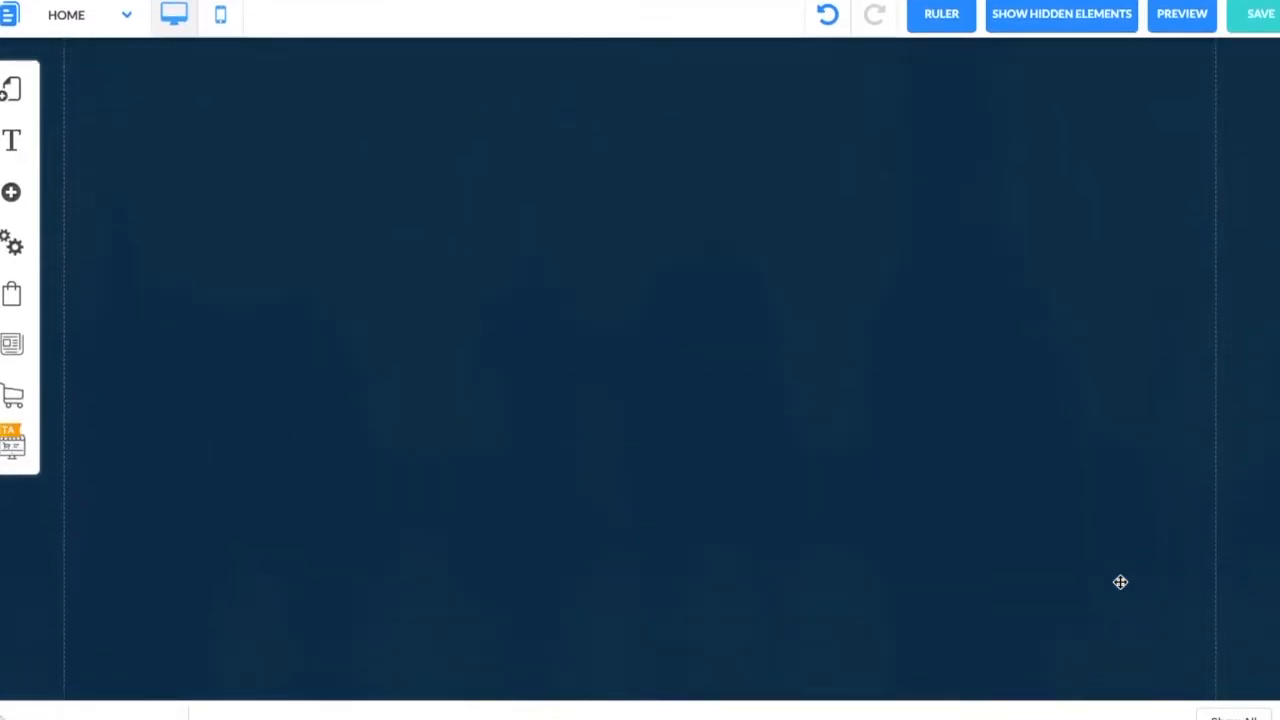
scroll(1120, 582, down, 5)
click(1103, 508)
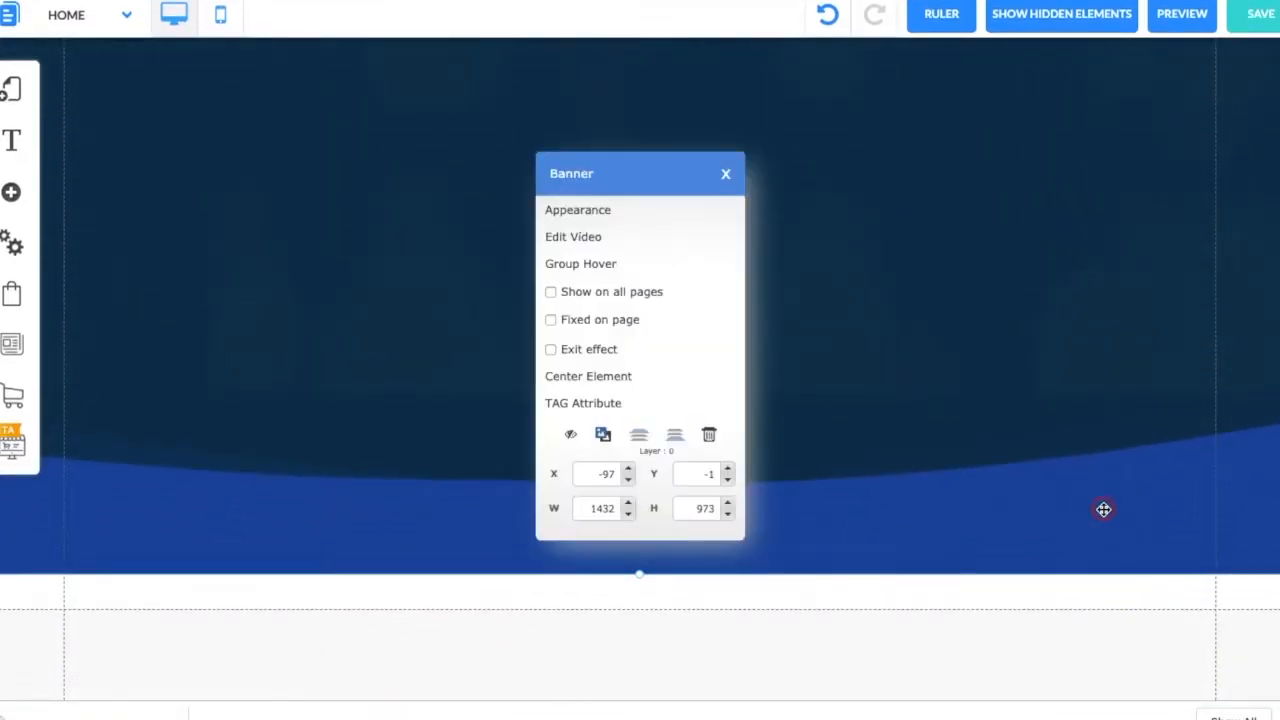
click(593, 213)
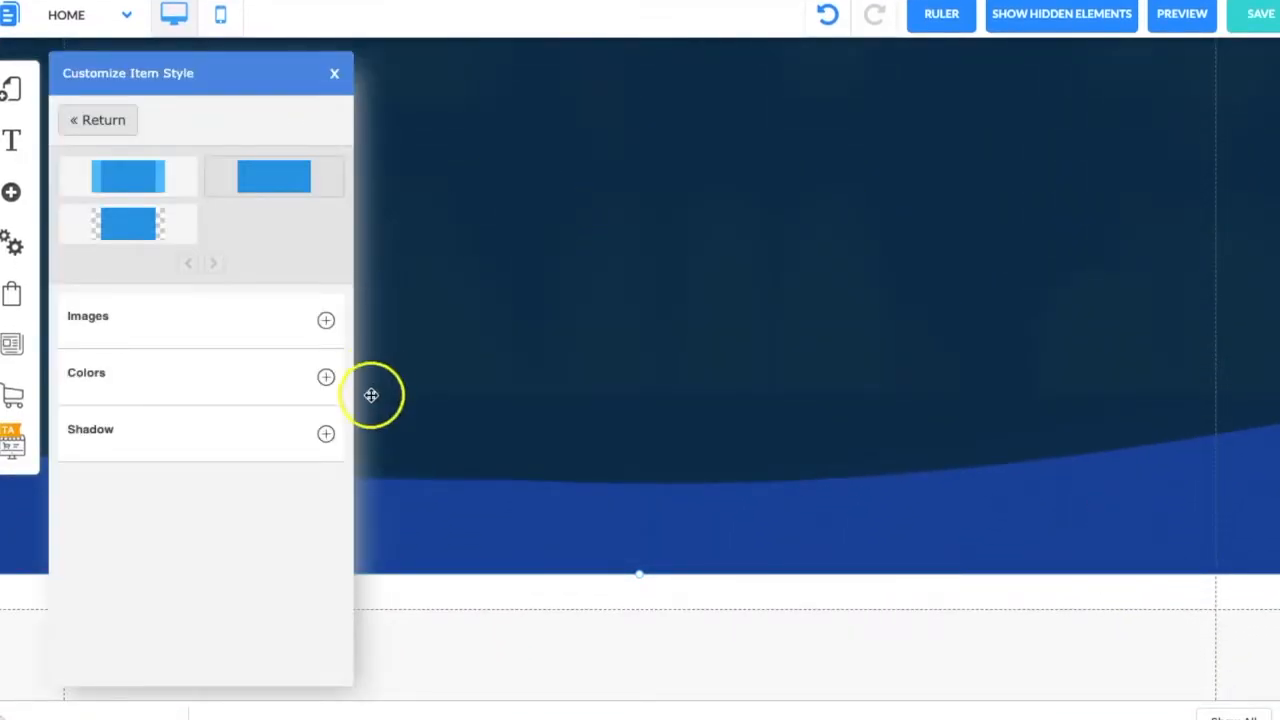
click(325, 377)
click(325, 433)
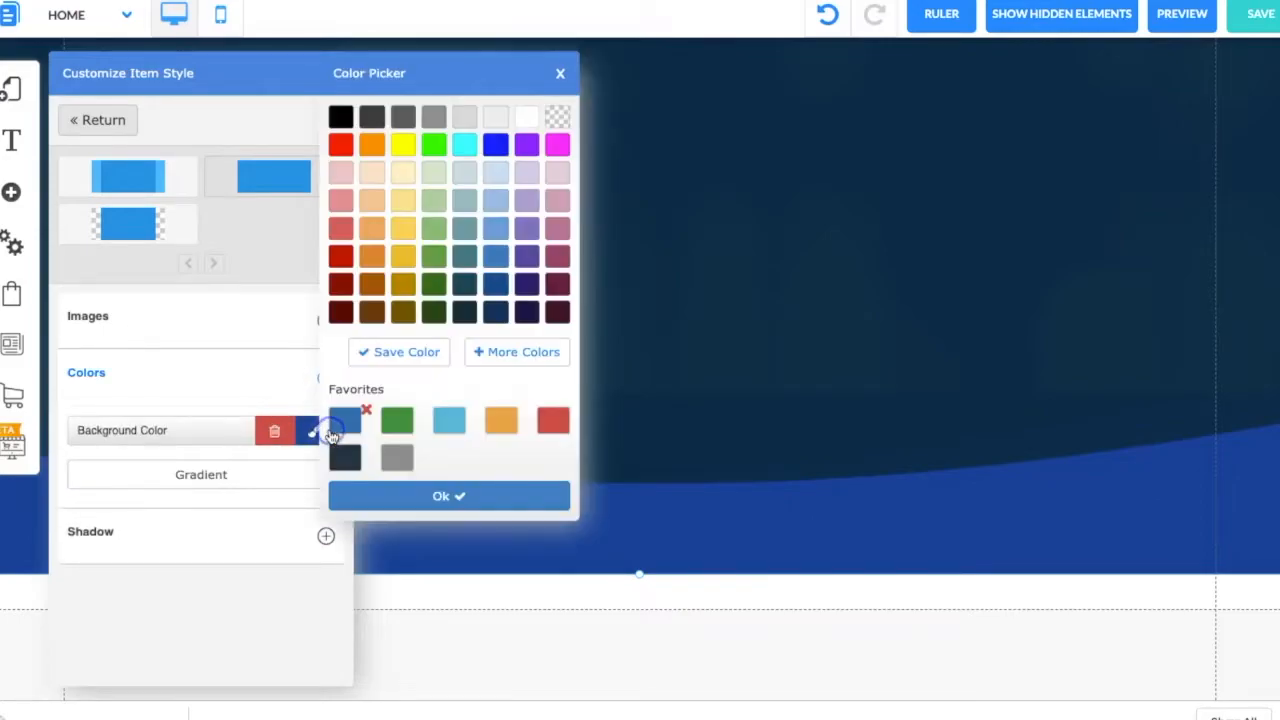
click(558, 118)
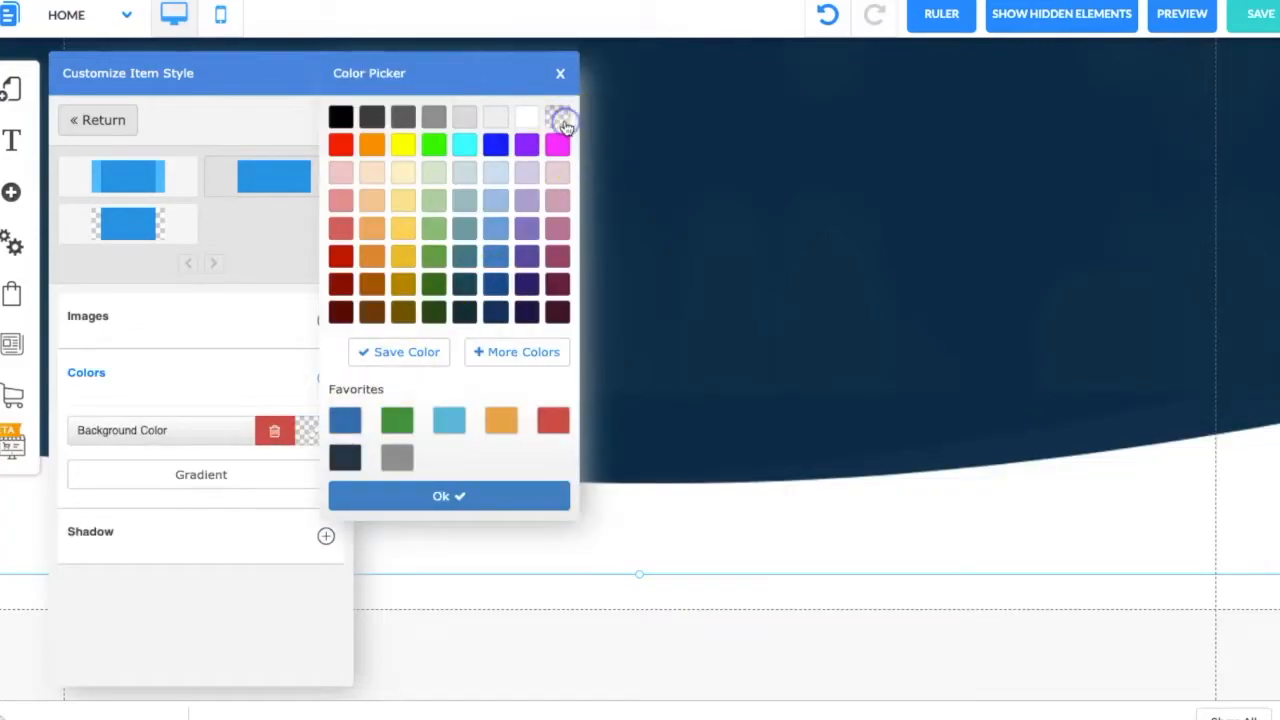
- Shorten the curved banner slightly from its lower edge and extend the page body farther down to make room below it
click(1094, 560)
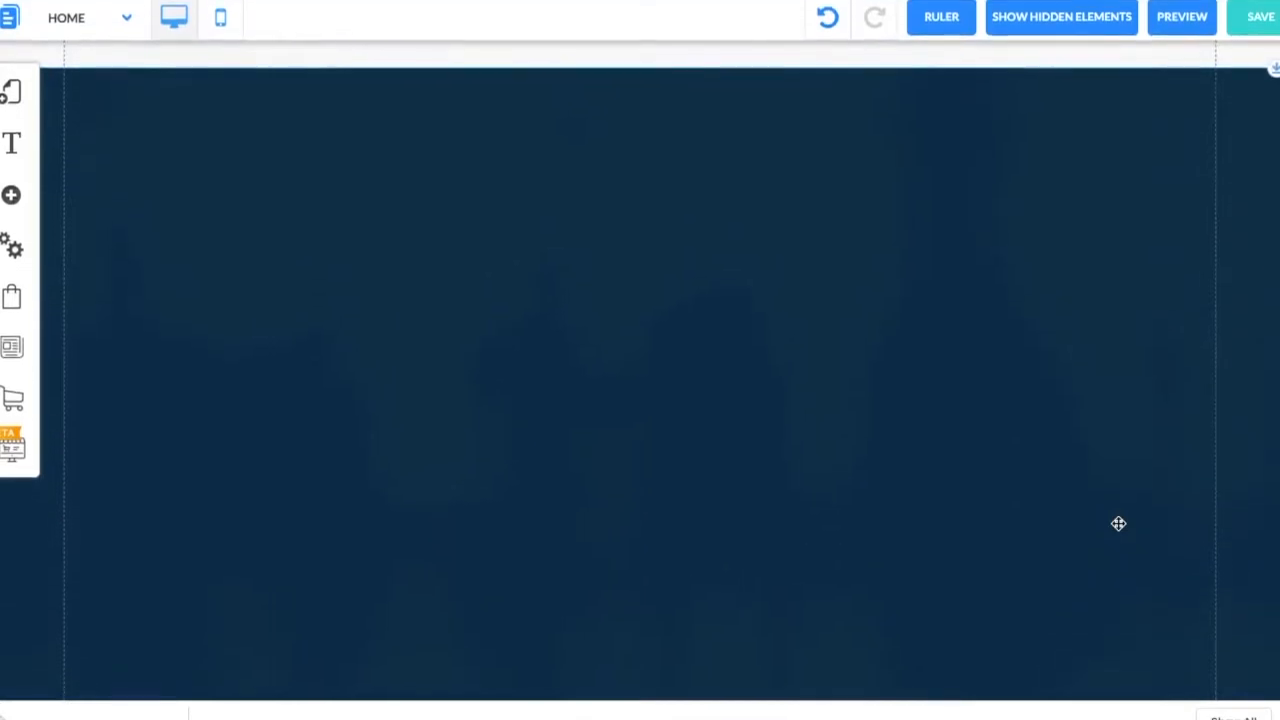
scroll(1118, 523, down, 3)
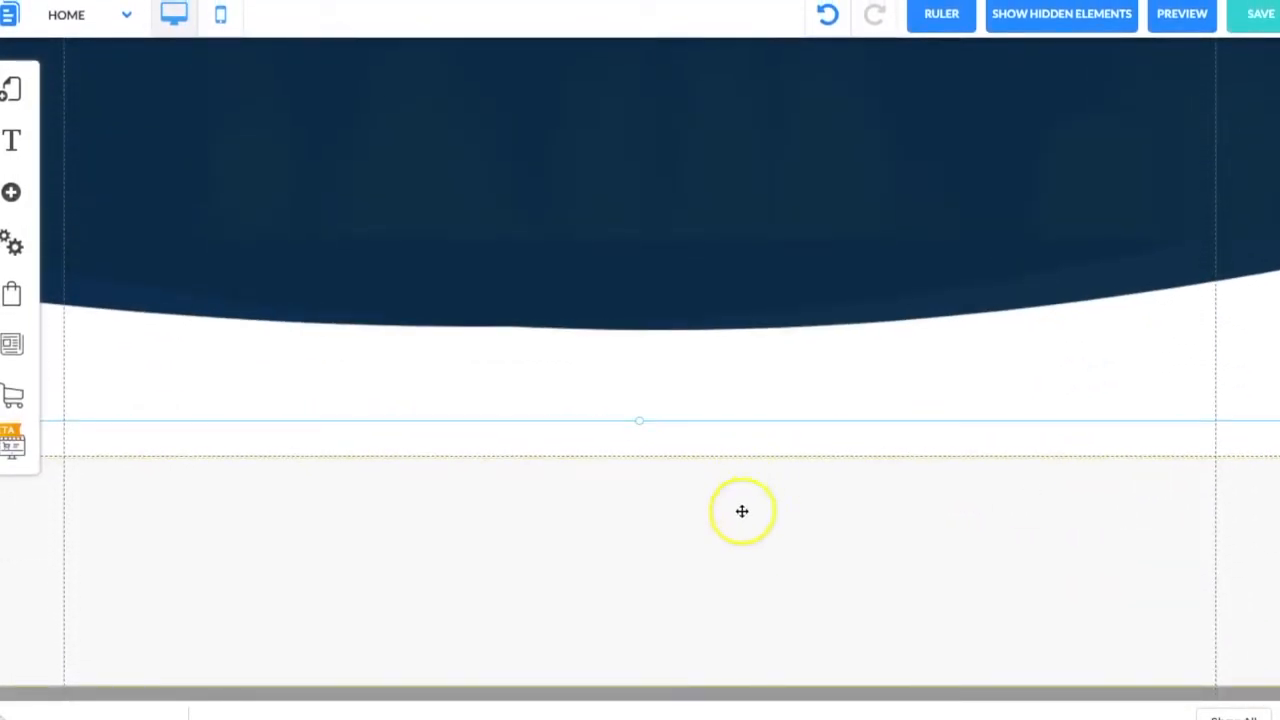
drag(640, 421, 643, 383)
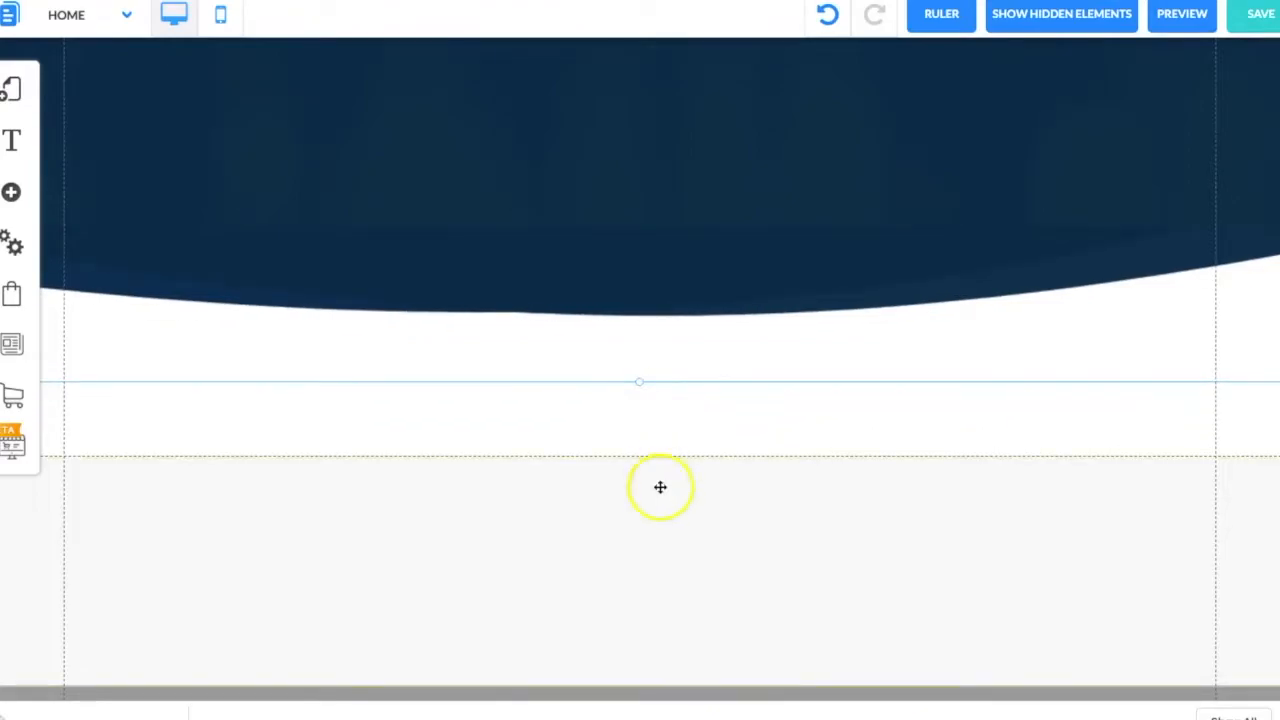
drag(811, 491, 835, 716)
- Add a classic Standard (Dark Blue) banner and place it just below the curved banner, at about Y 940
click(11, 191)
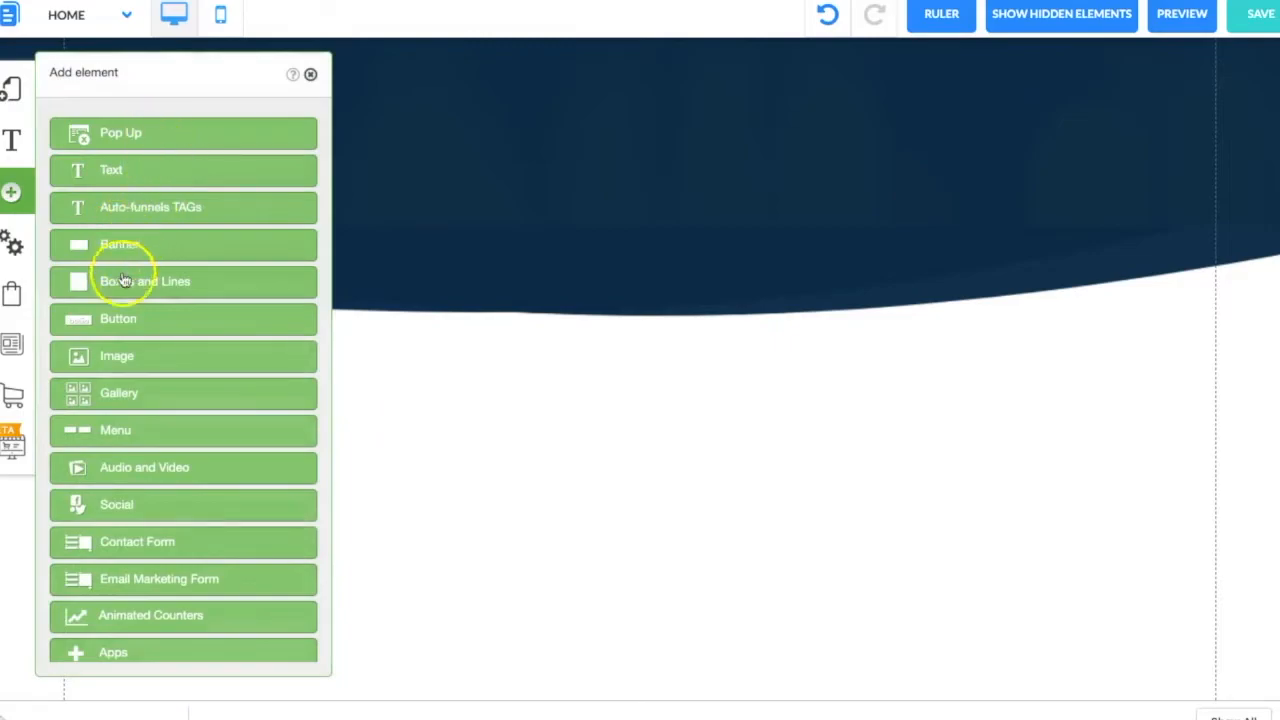
click(119, 247)
click(260, 230)
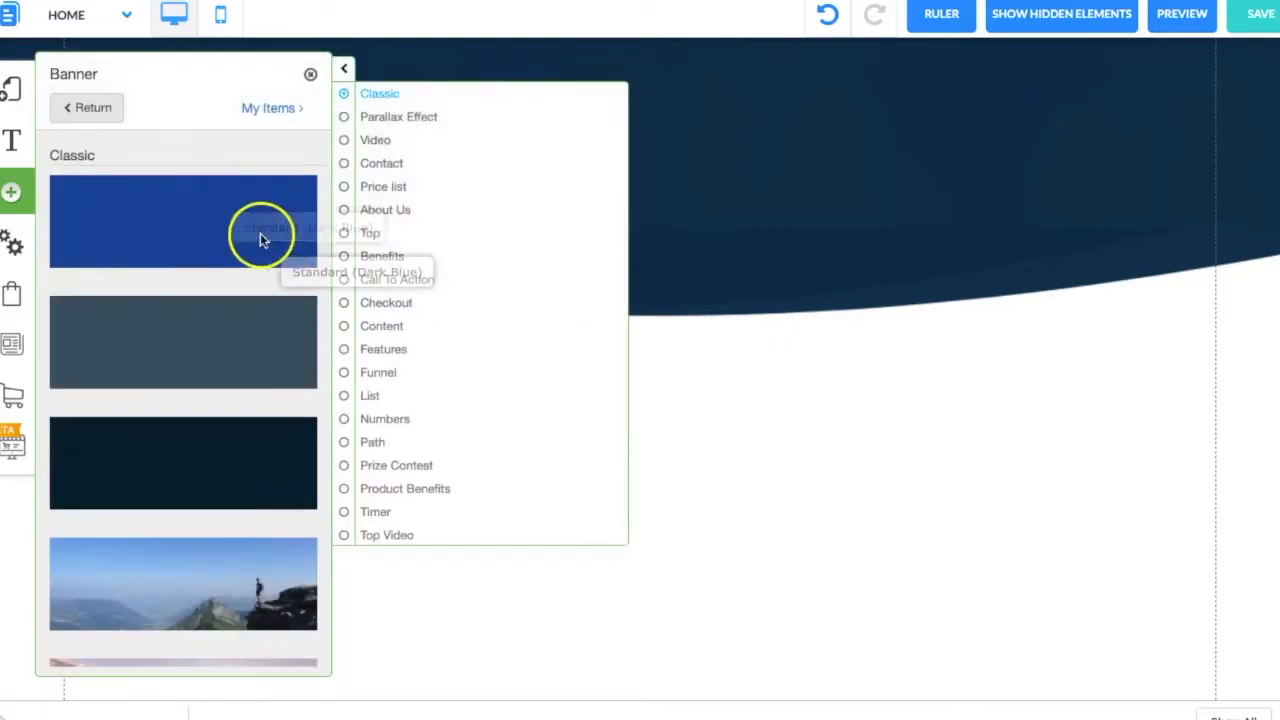
click(1171, 402)
drag(1160, 200, 1116, 718)
click(967, 377)
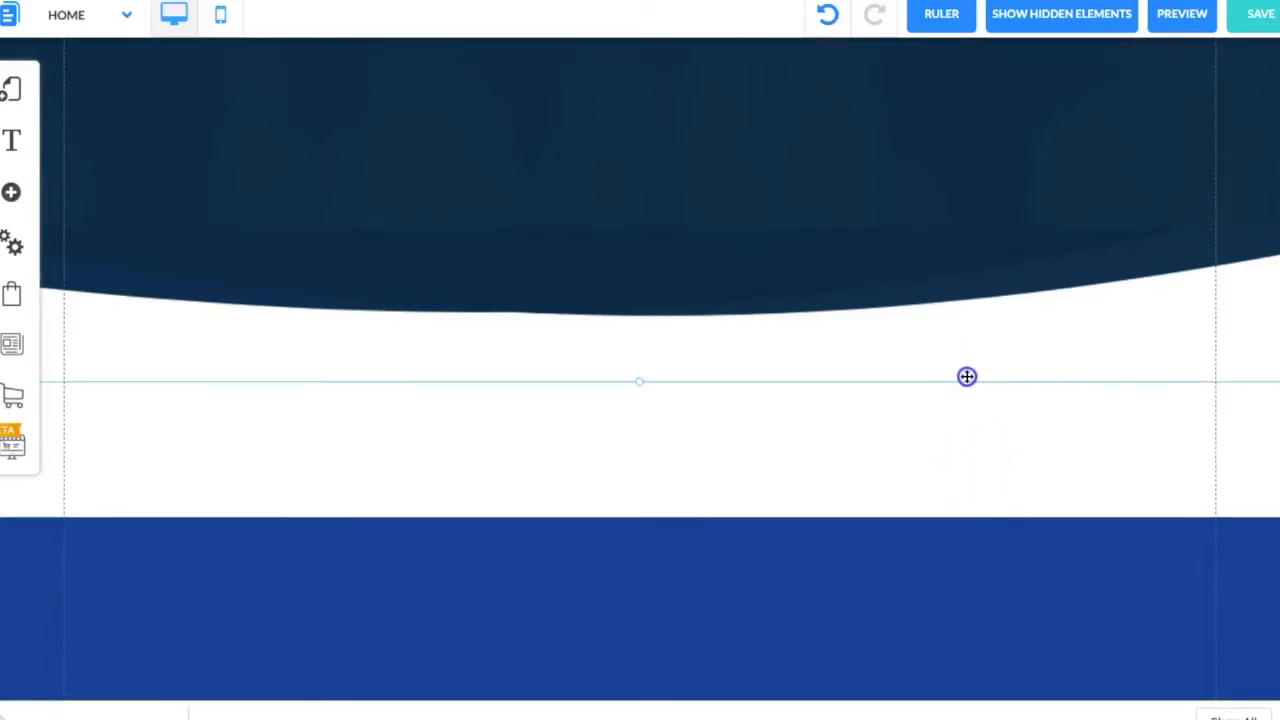
drag(869, 574, 875, 452)
- Set the new lower banner's background color to white
click(811, 467)
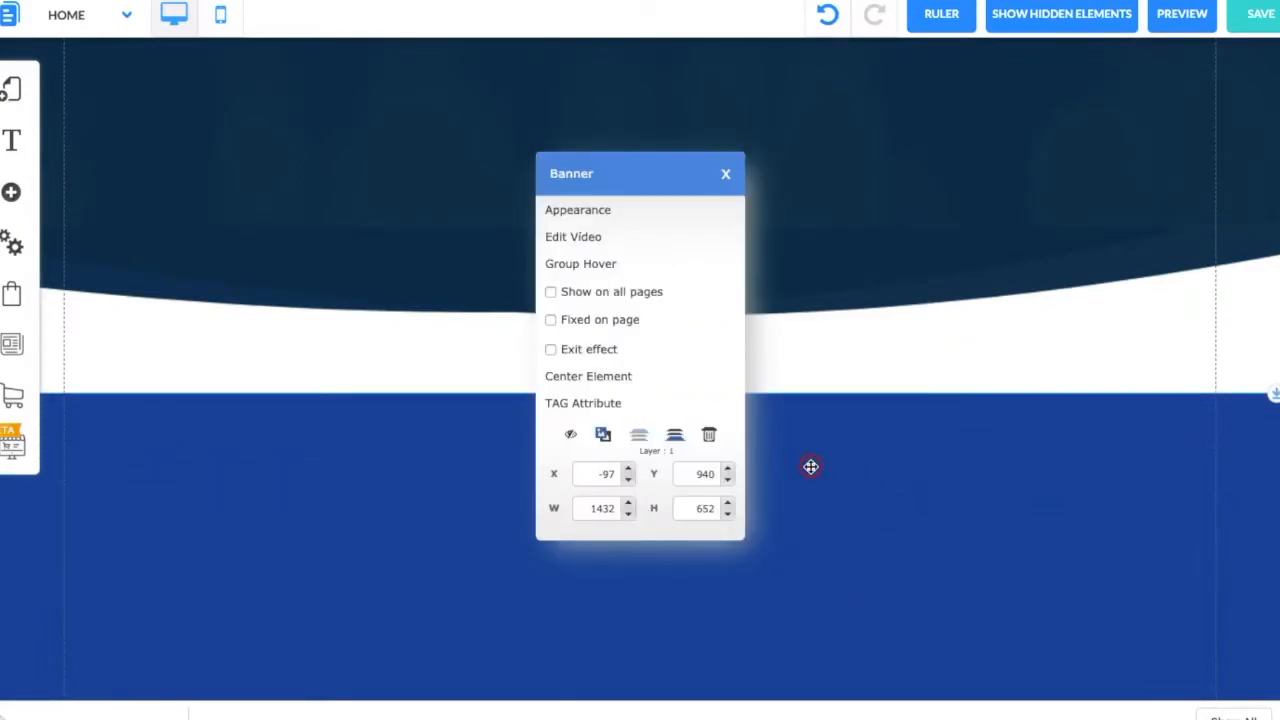
click(623, 209)
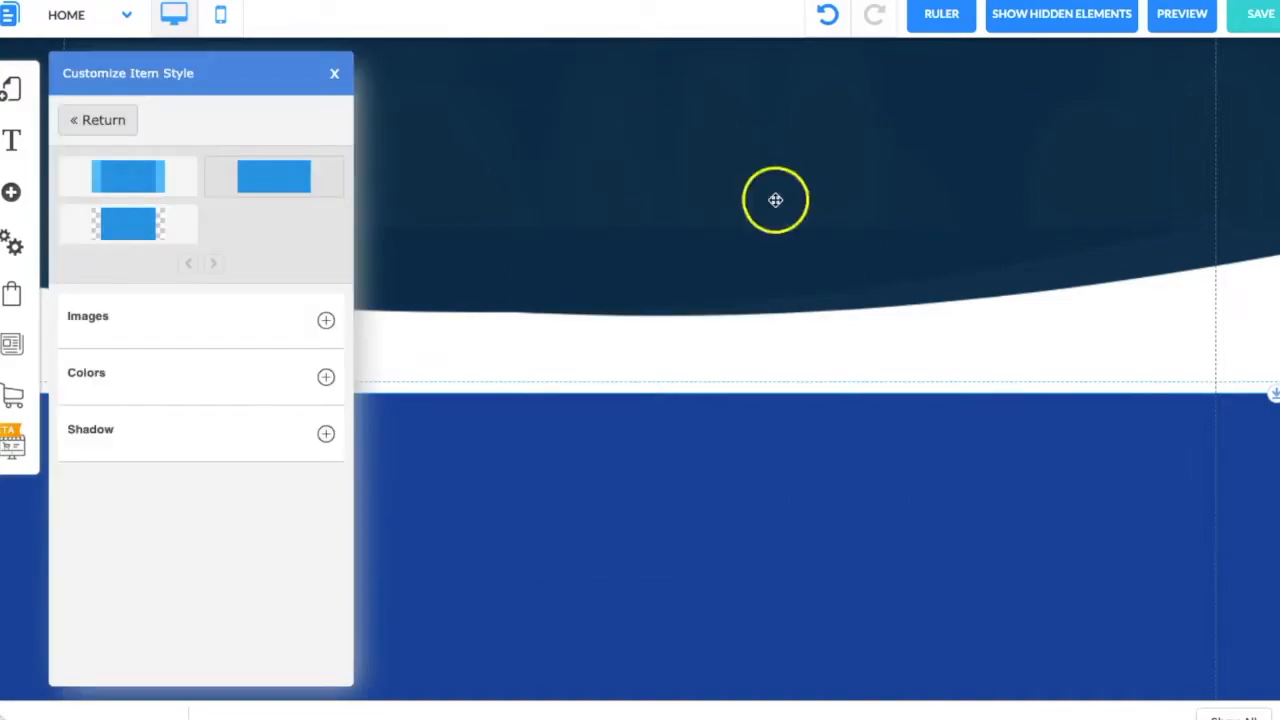
click(329, 321)
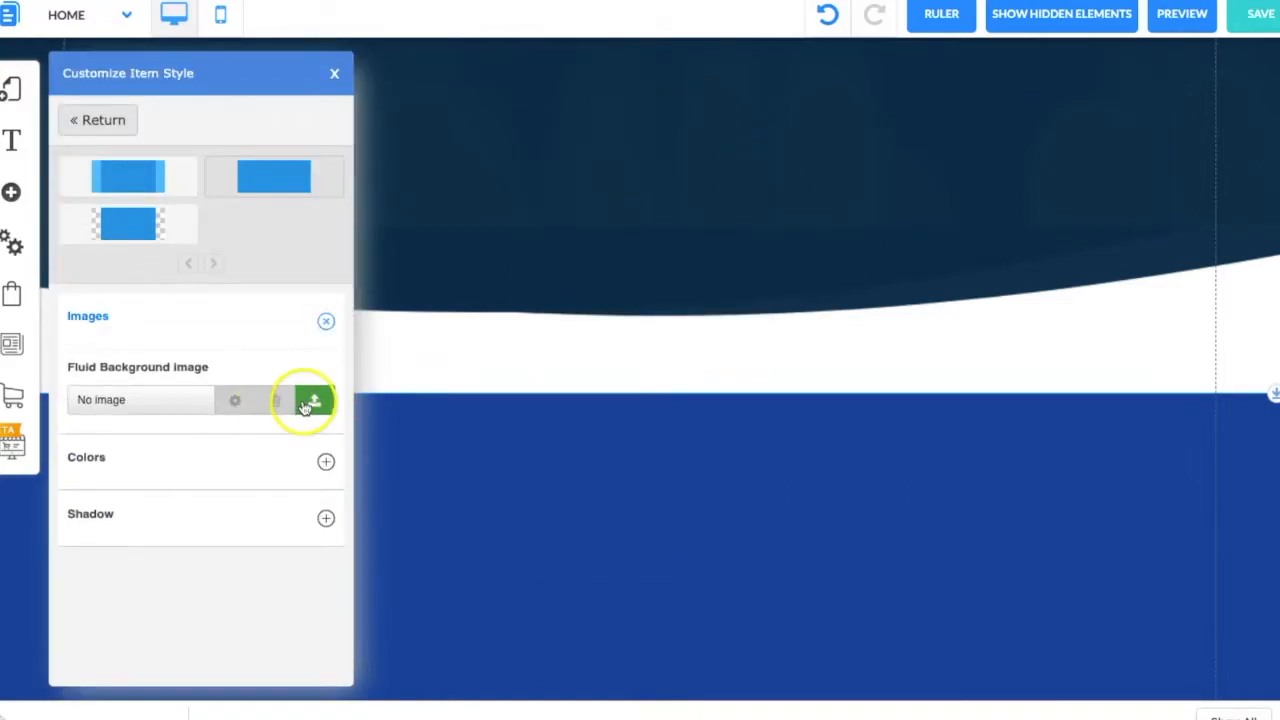
click(325, 461)
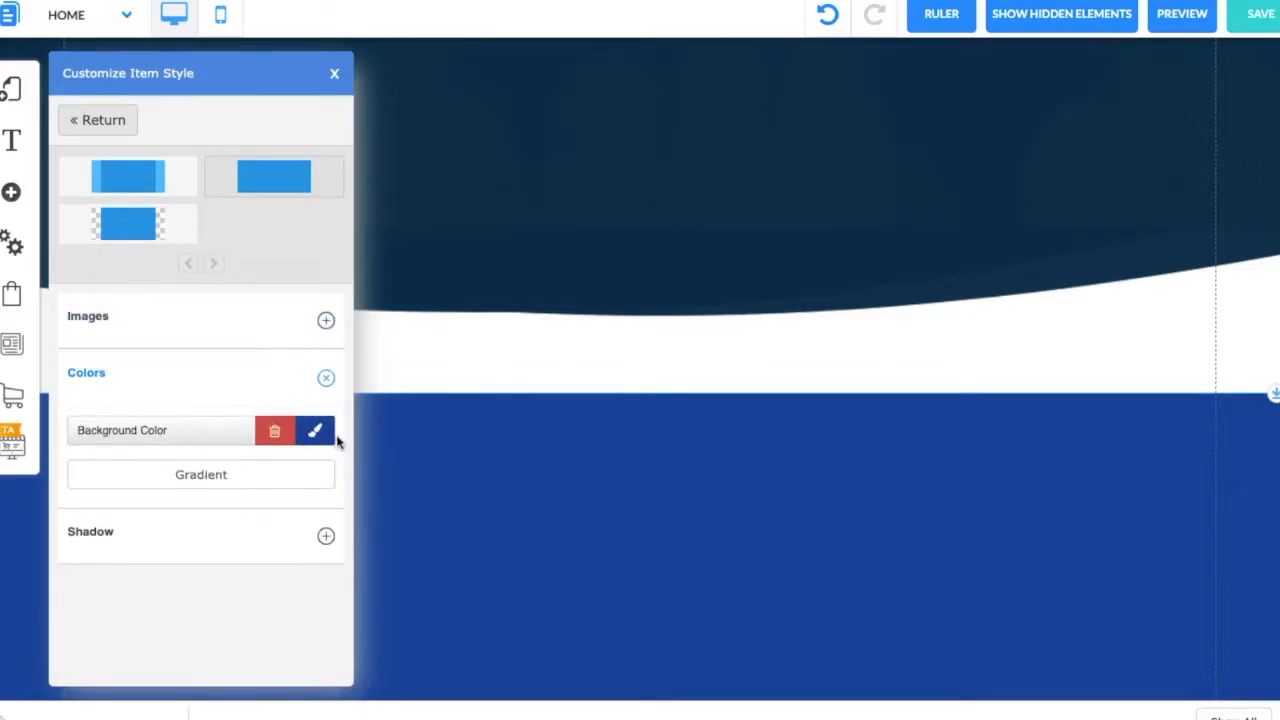
click(316, 434)
click(532, 115)
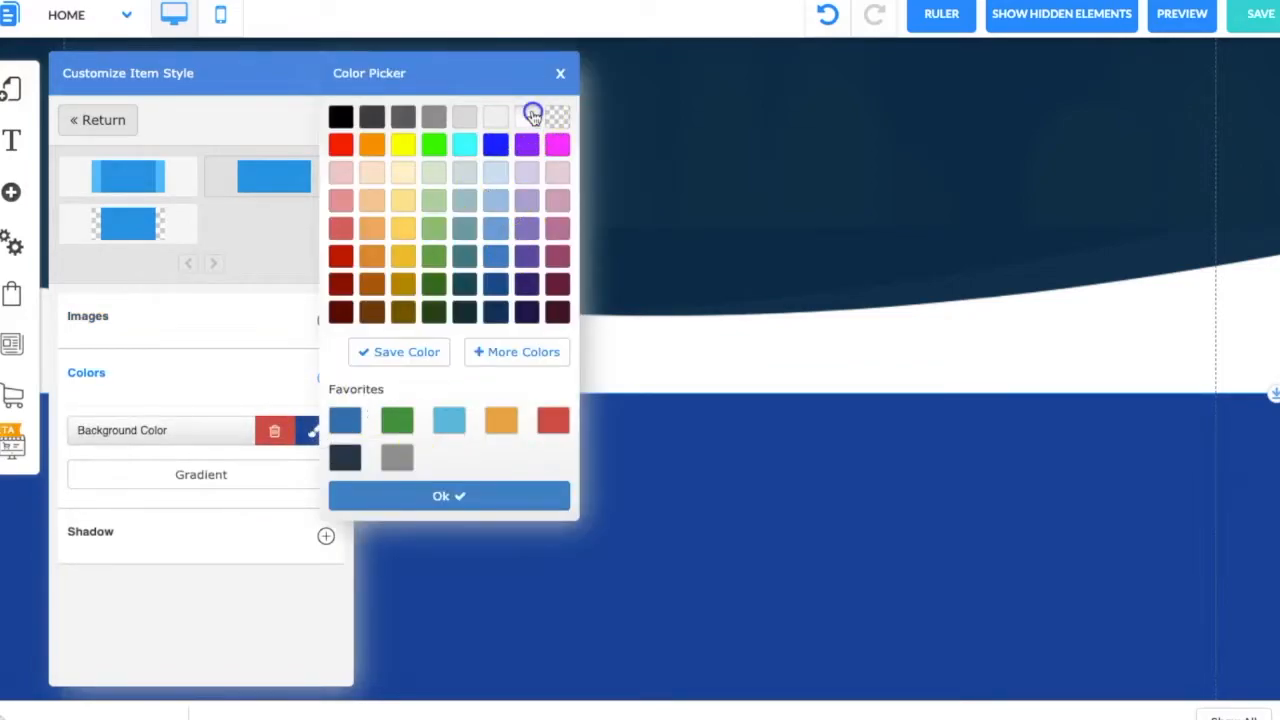
click(706, 566)
- Save the website changes with the default layout and the Home page included
scroll(706, 566, up, 10)
scroll(706, 566, down, 1)
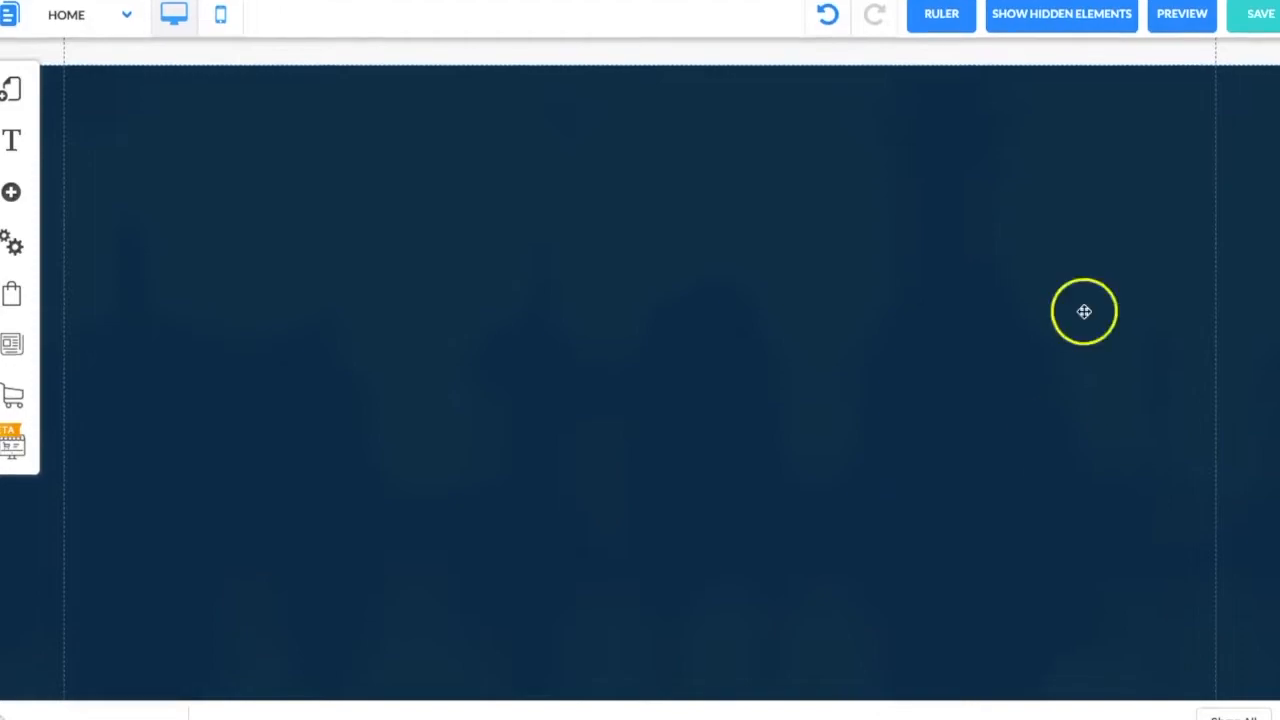
click(1264, 26)
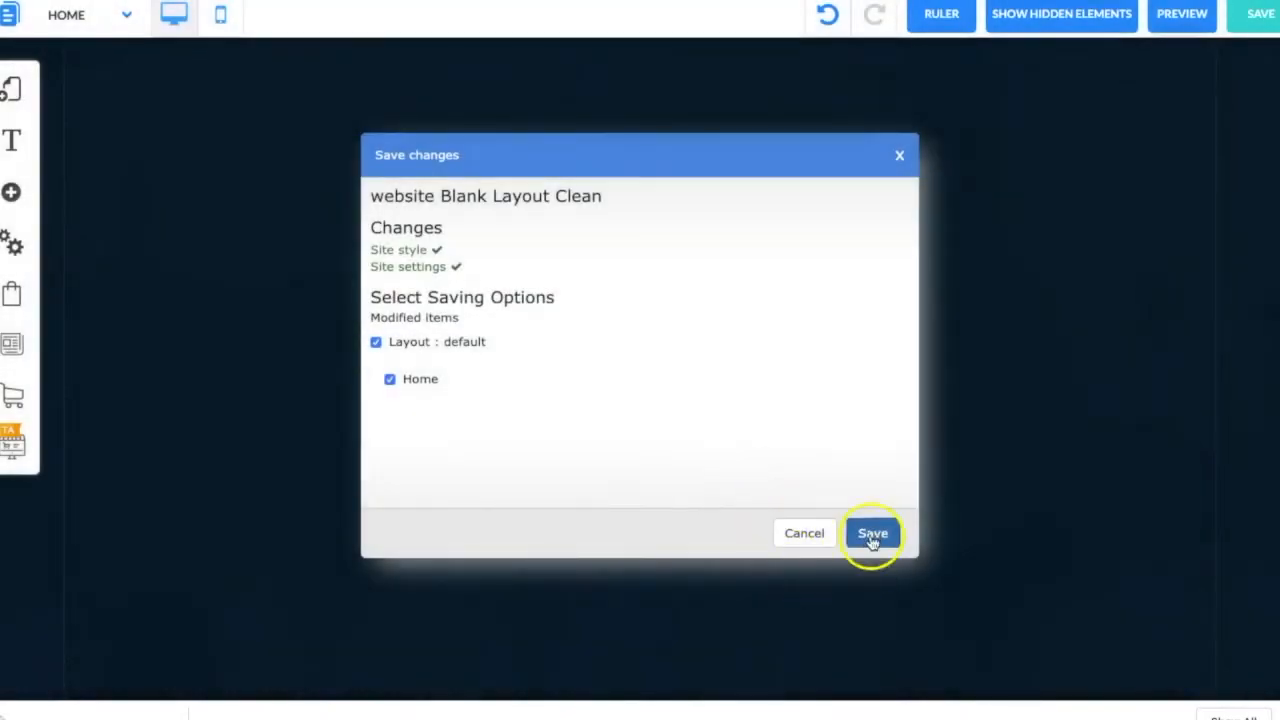
click(867, 533)
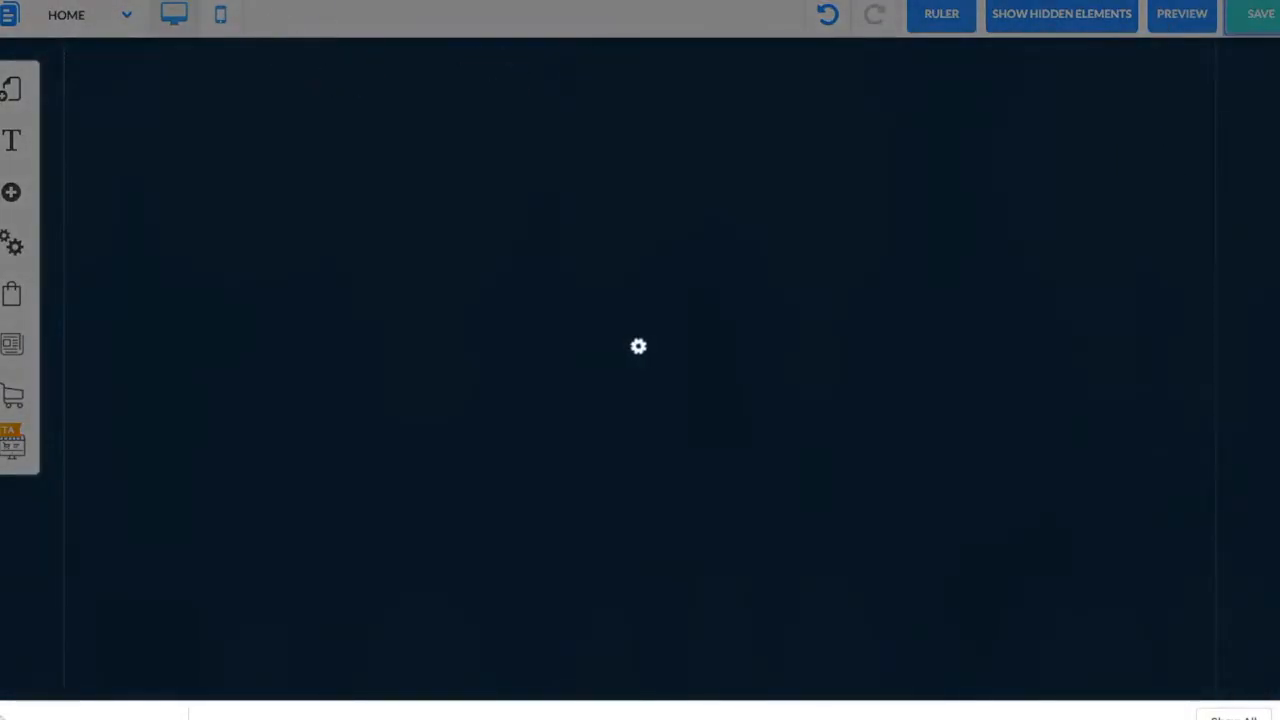
click(757, 297)
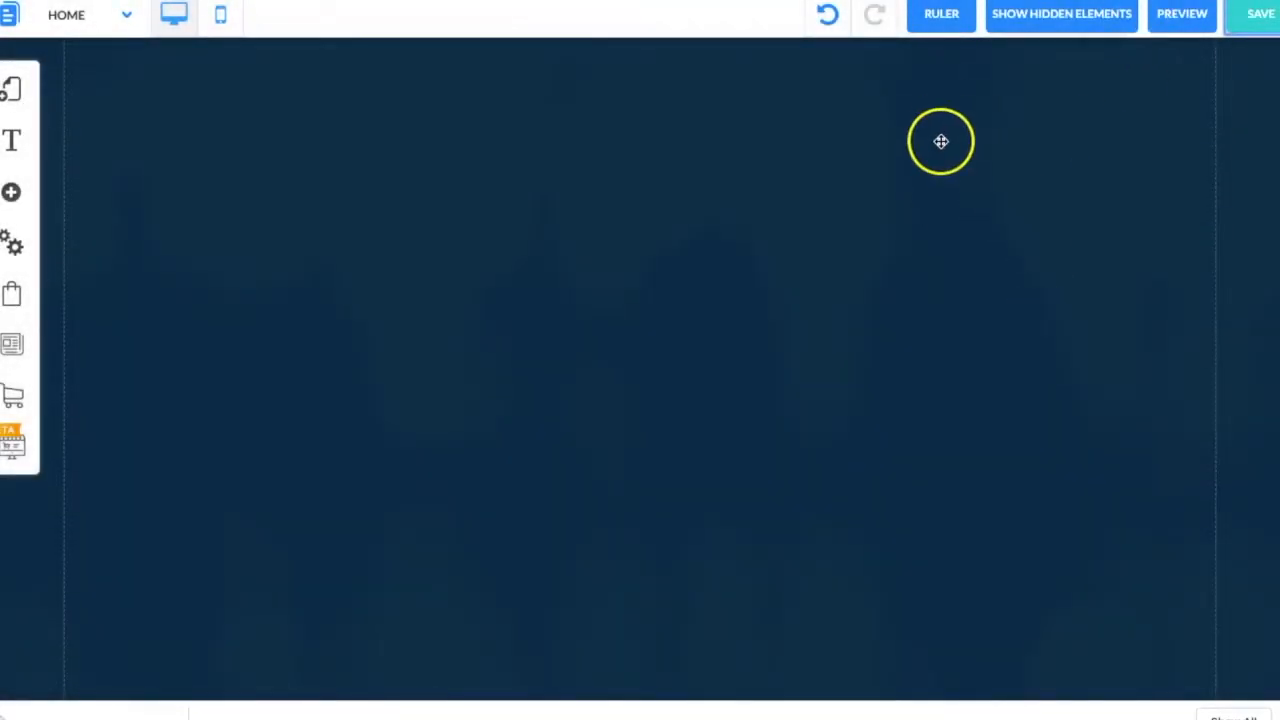
scroll(940, 138, up, 2)
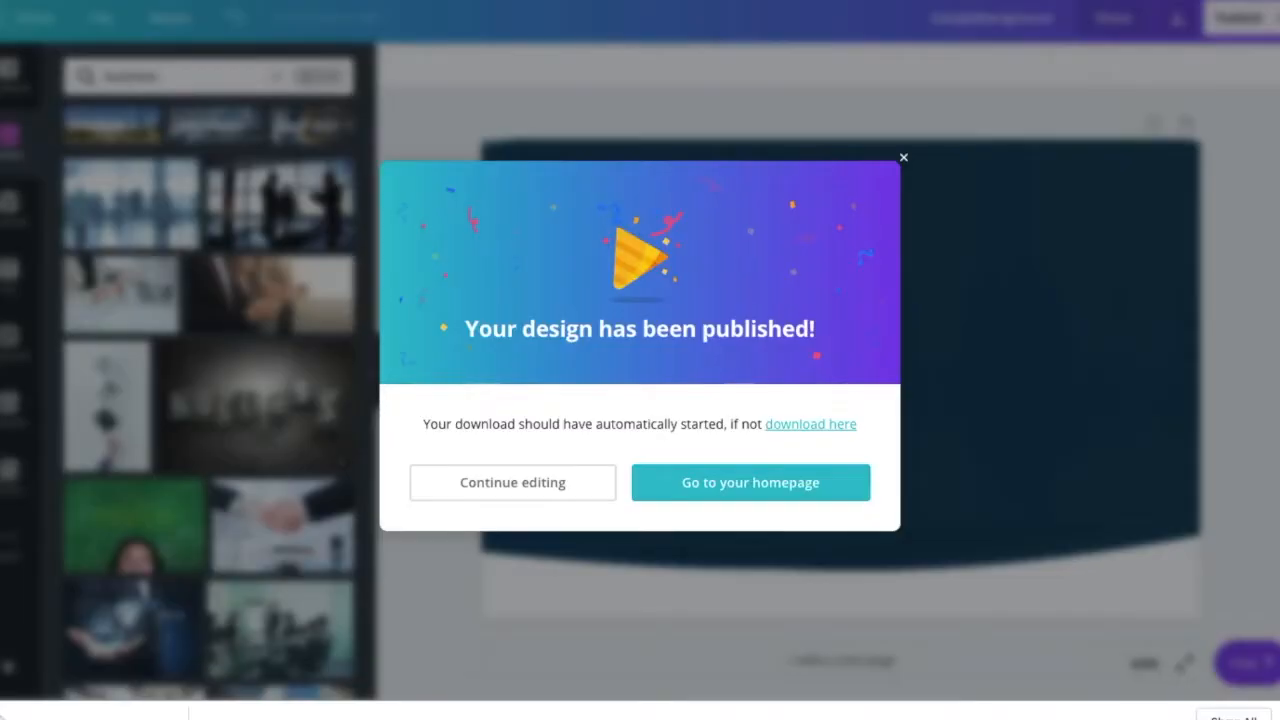
- Switch to the Canva design and copy the hex color code of the dark blue curved shape
click(903, 157)
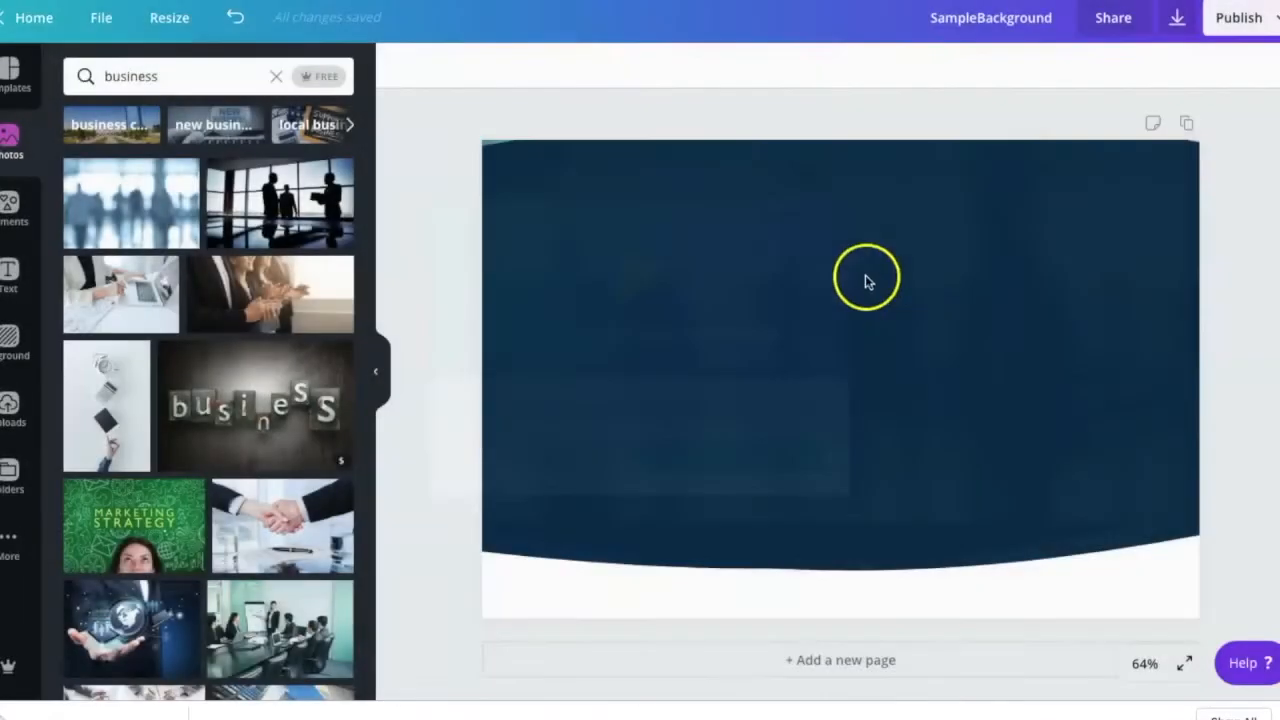
click(605, 200)
click(401, 65)
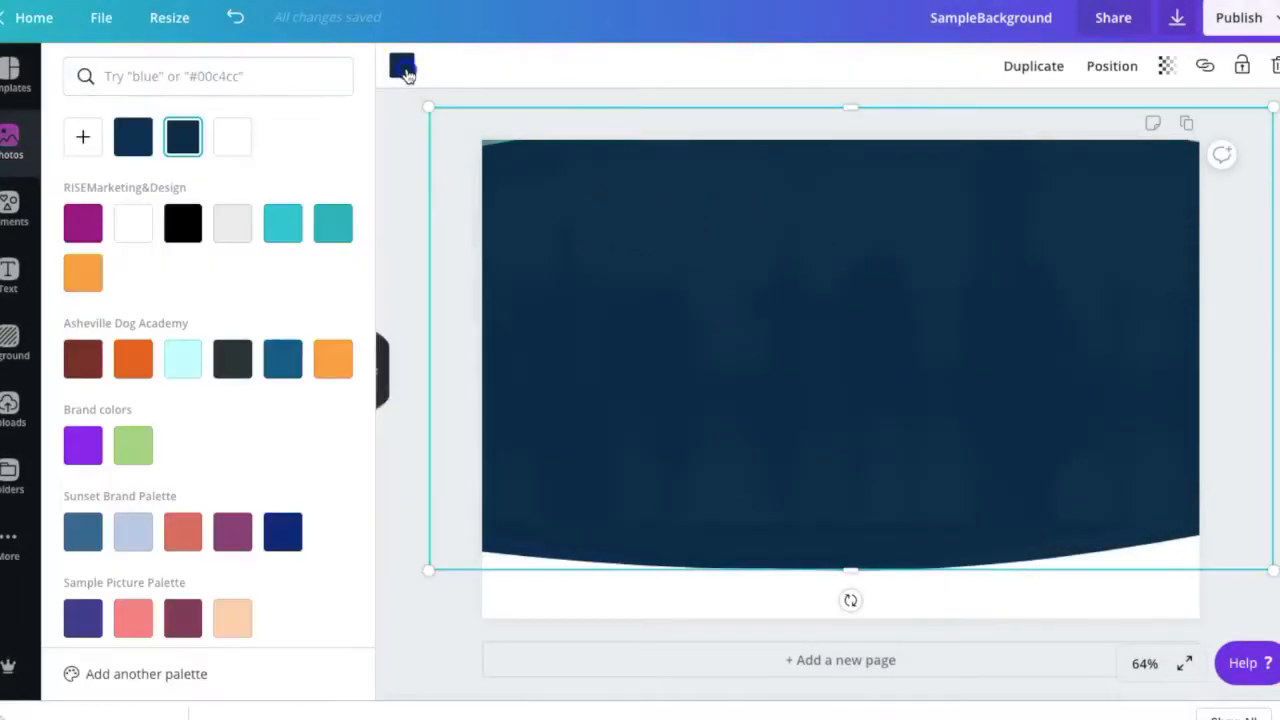
click(84, 136)
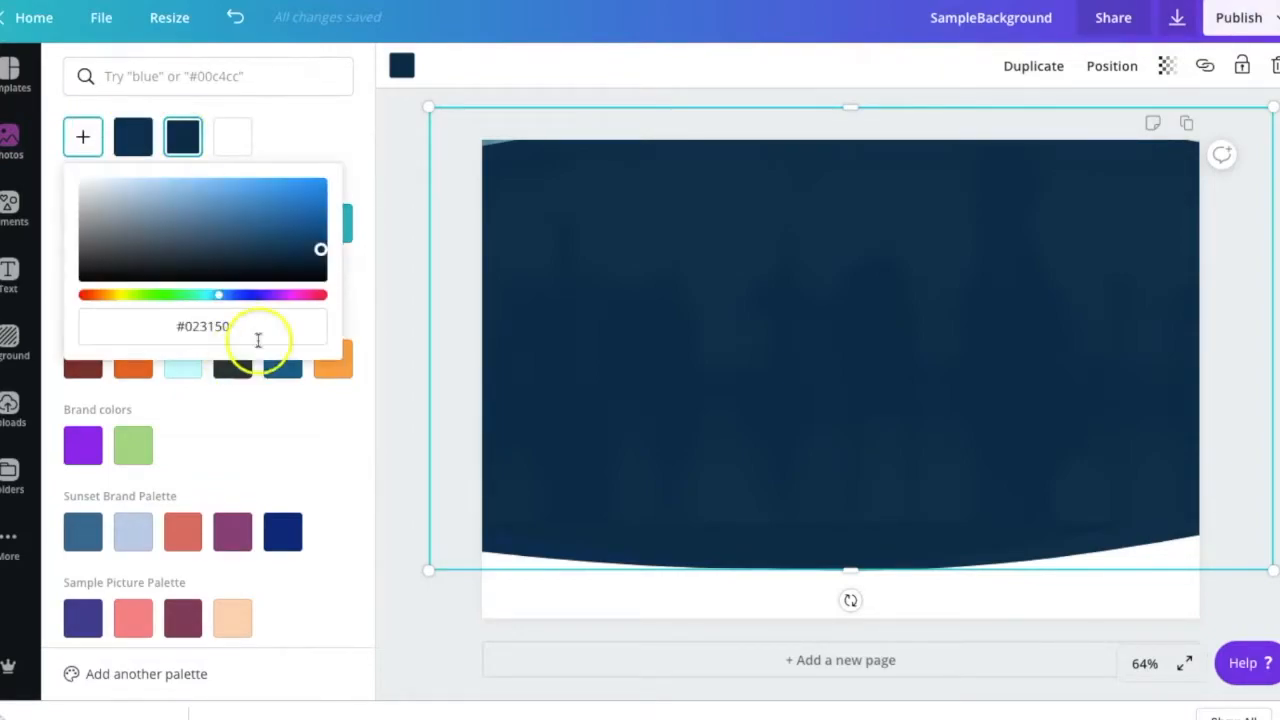
drag(257, 336, 183, 326)
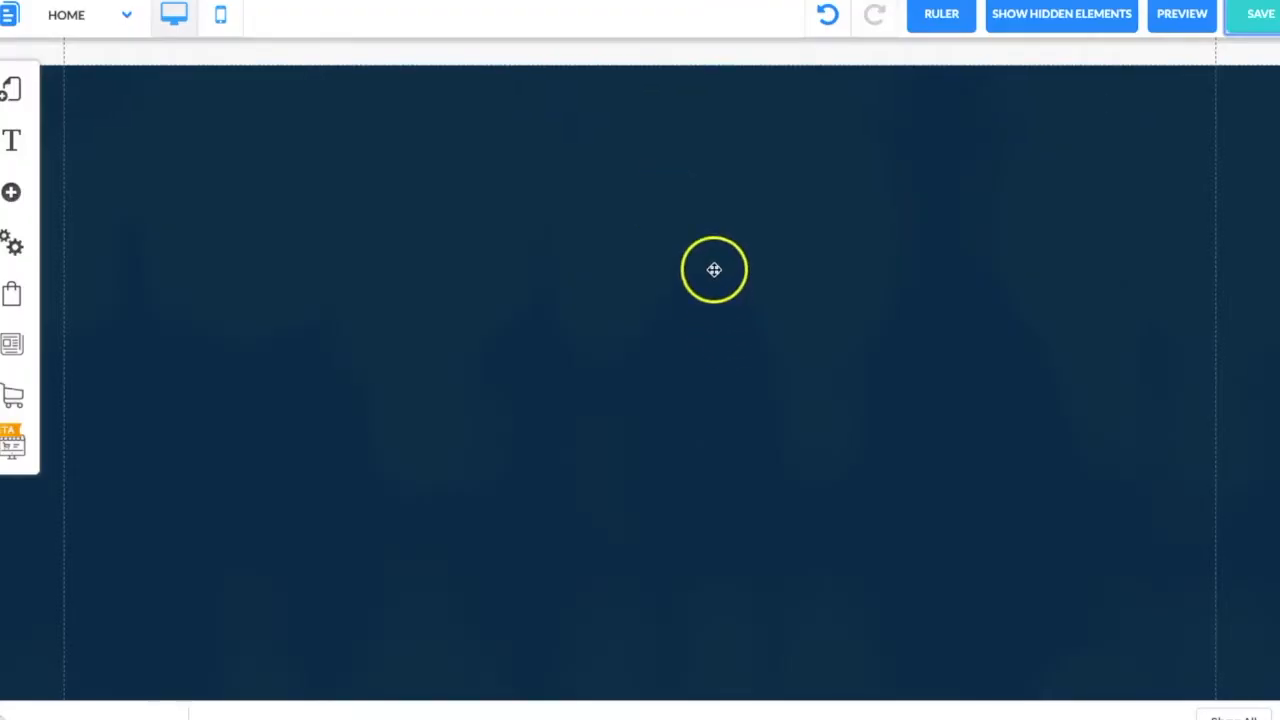
- Switch back to the Builderall page and apply the plain full-width block style to the header's appearance
click(750, 53)
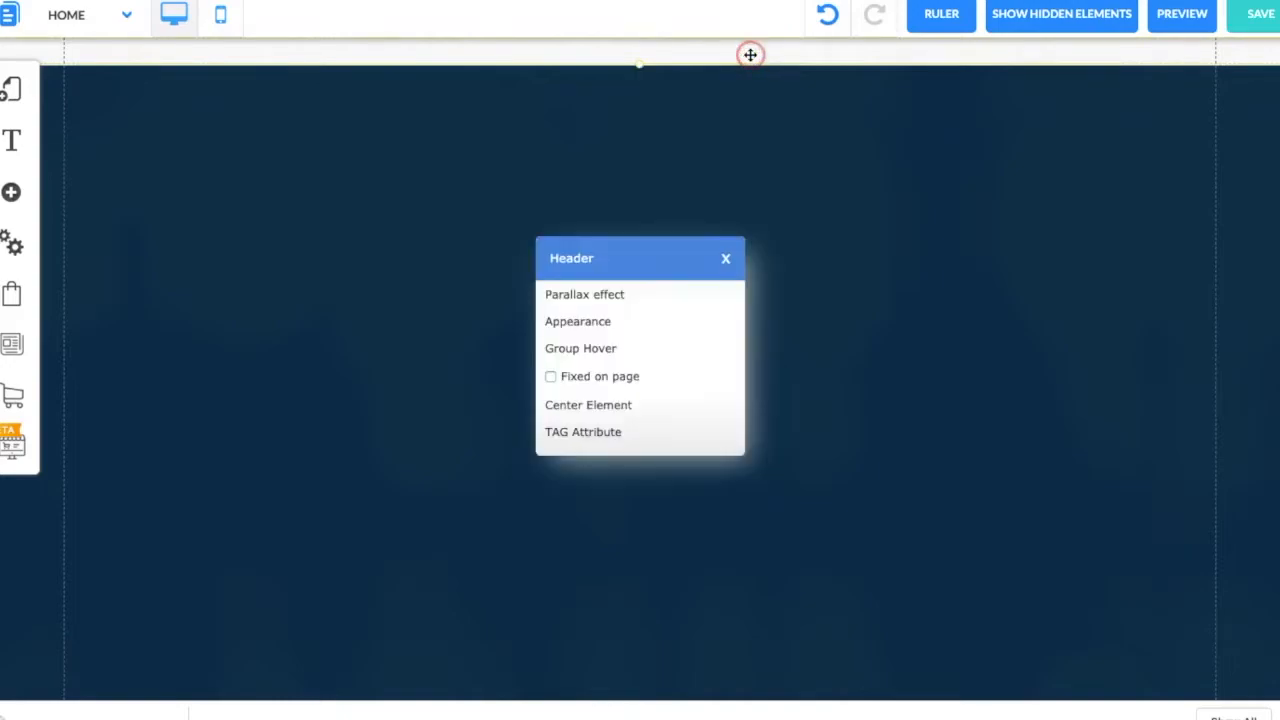
click(578, 324)
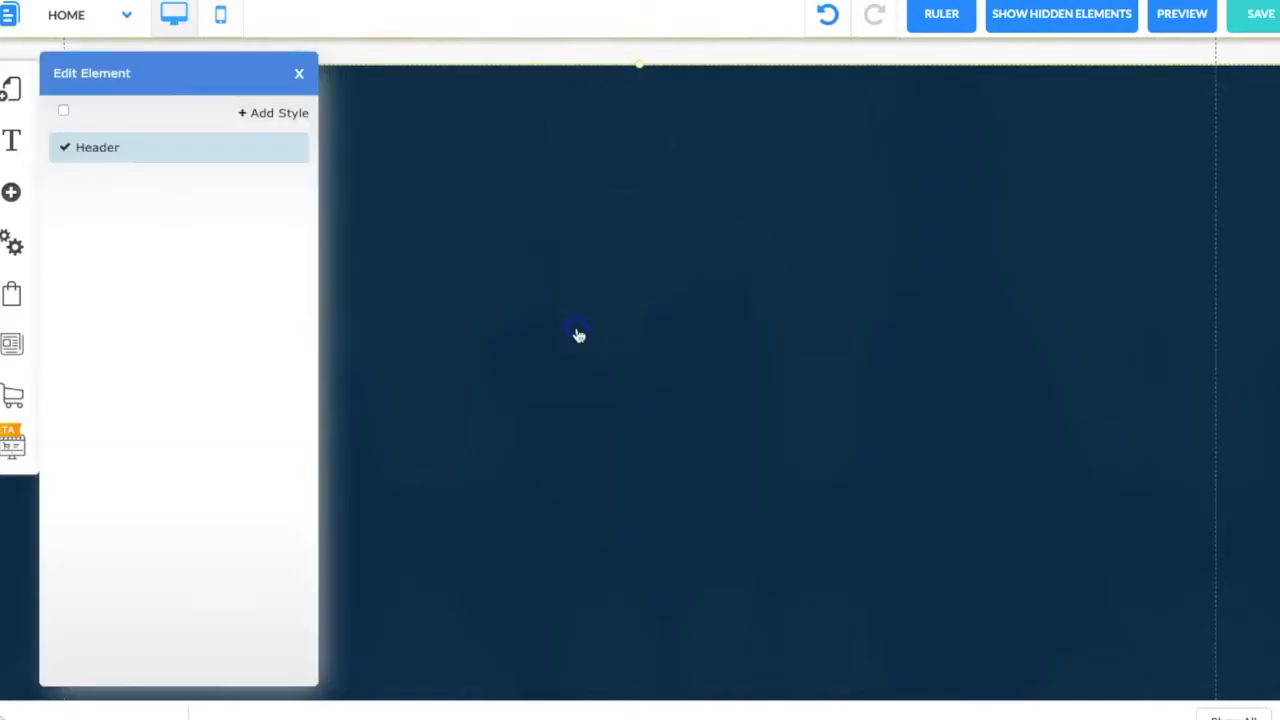
click(293, 149)
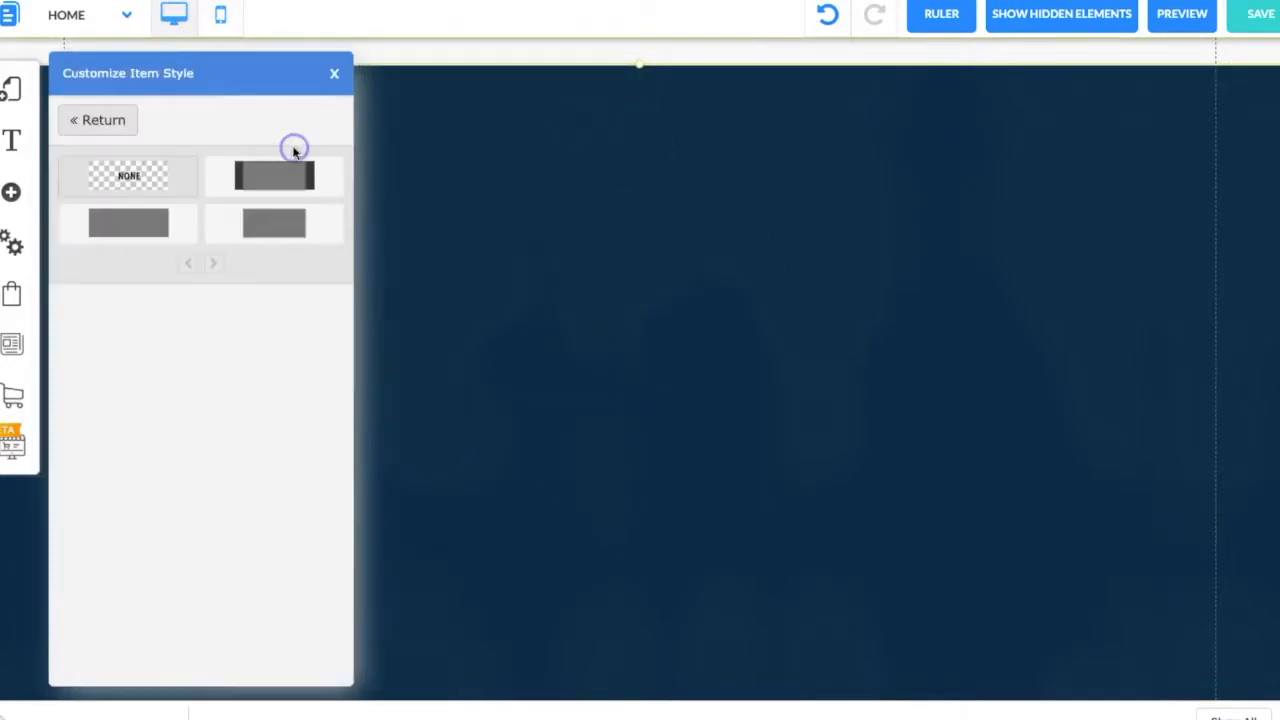
click(180, 225)
click(139, 229)
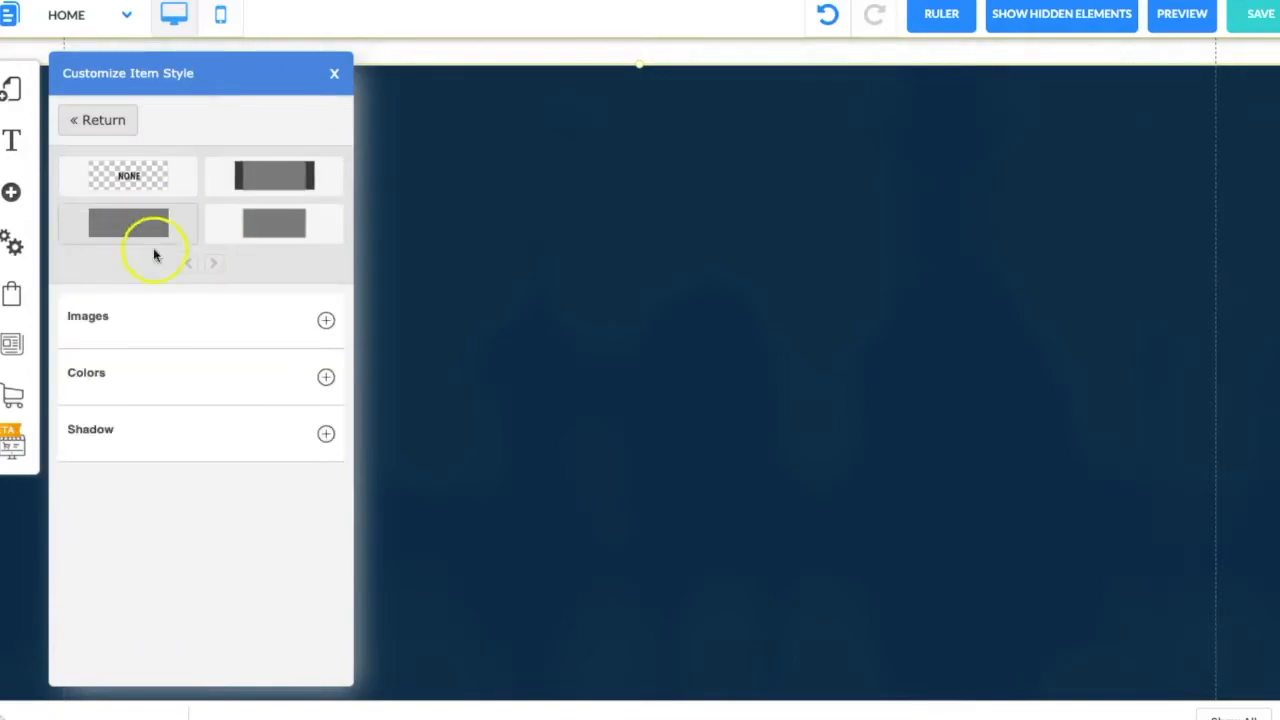
- Set the header's background color to #023150 and save that color to the favorites
click(326, 377)
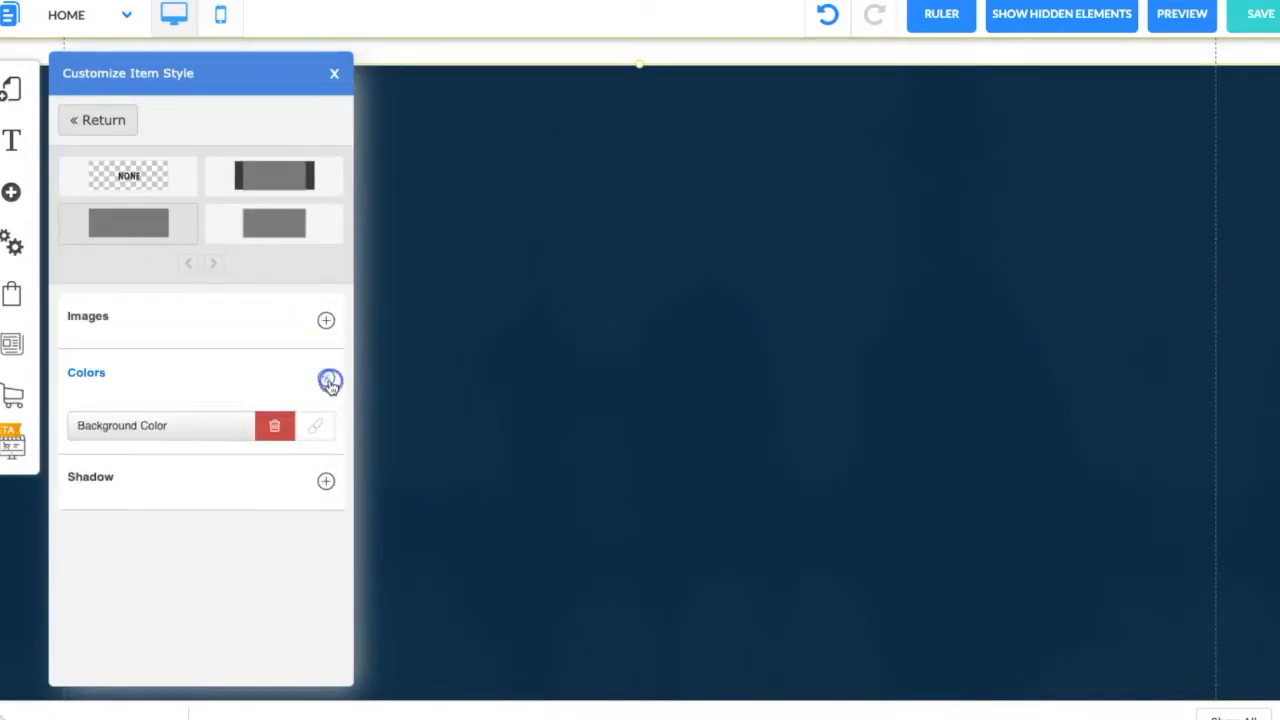
click(326, 432)
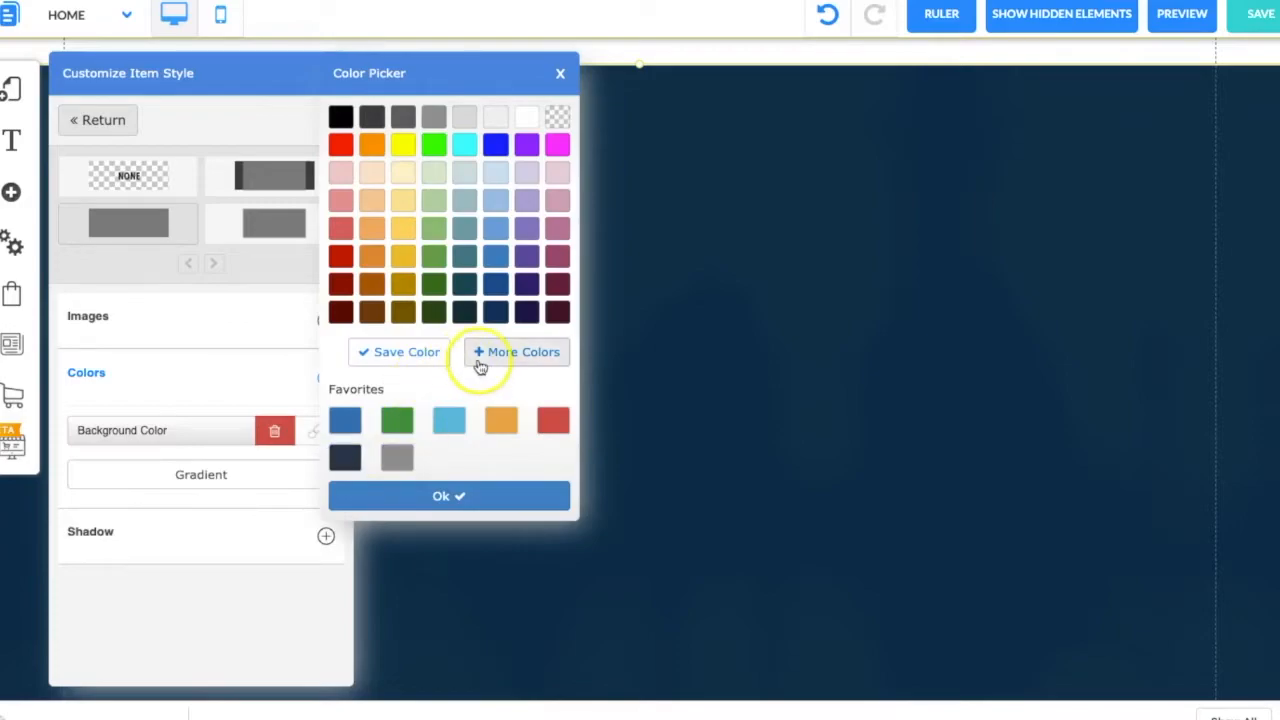
click(480, 356)
drag(651, 325, 519, 315)
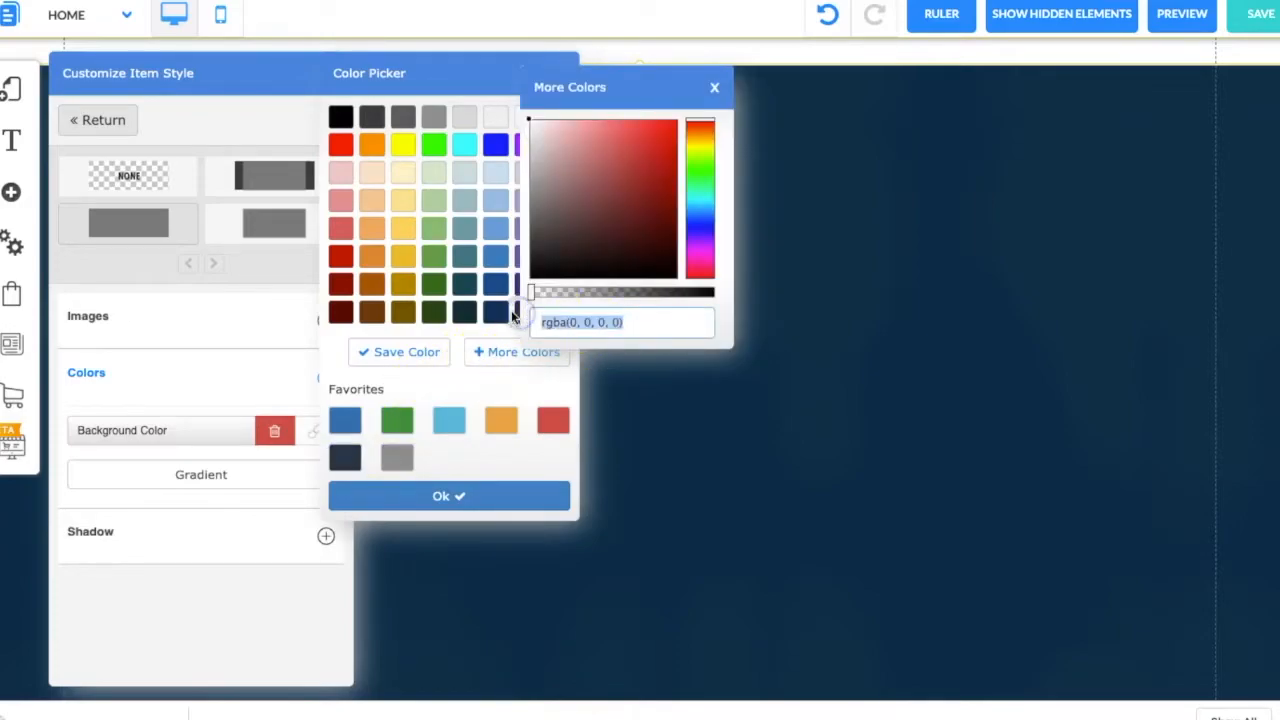
text(rgb(2, 49, 80))
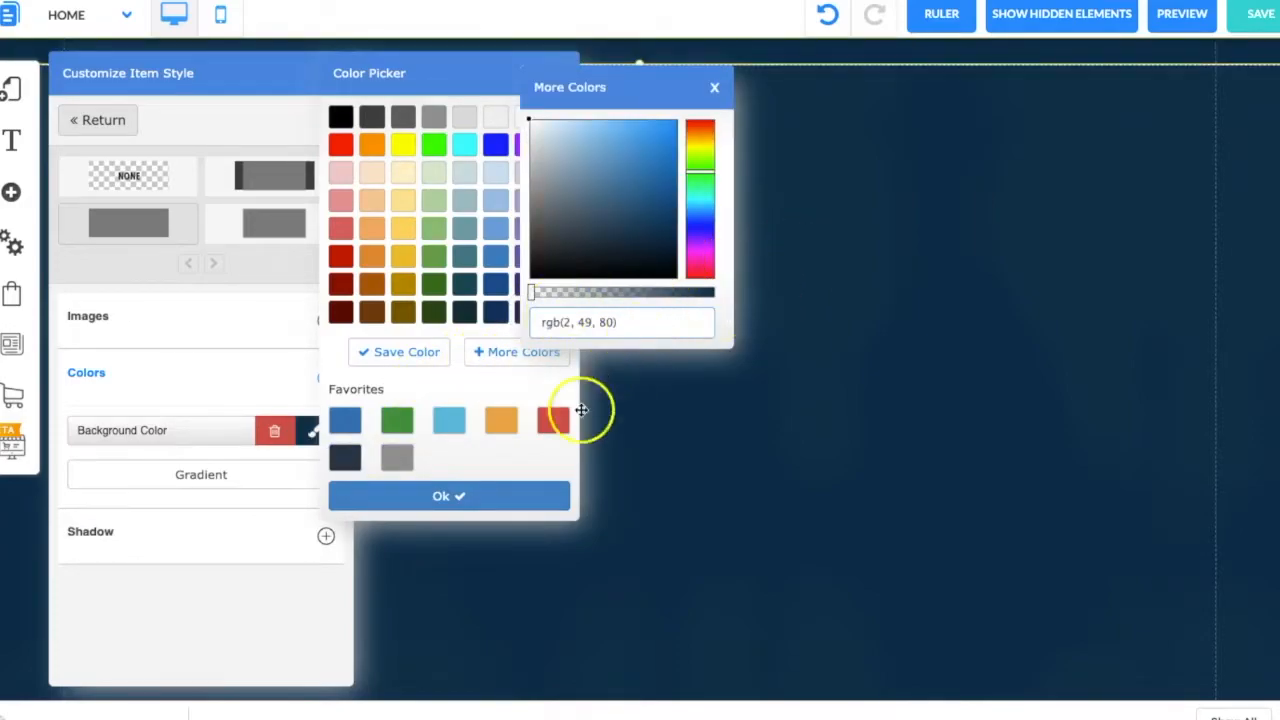
click(436, 358)
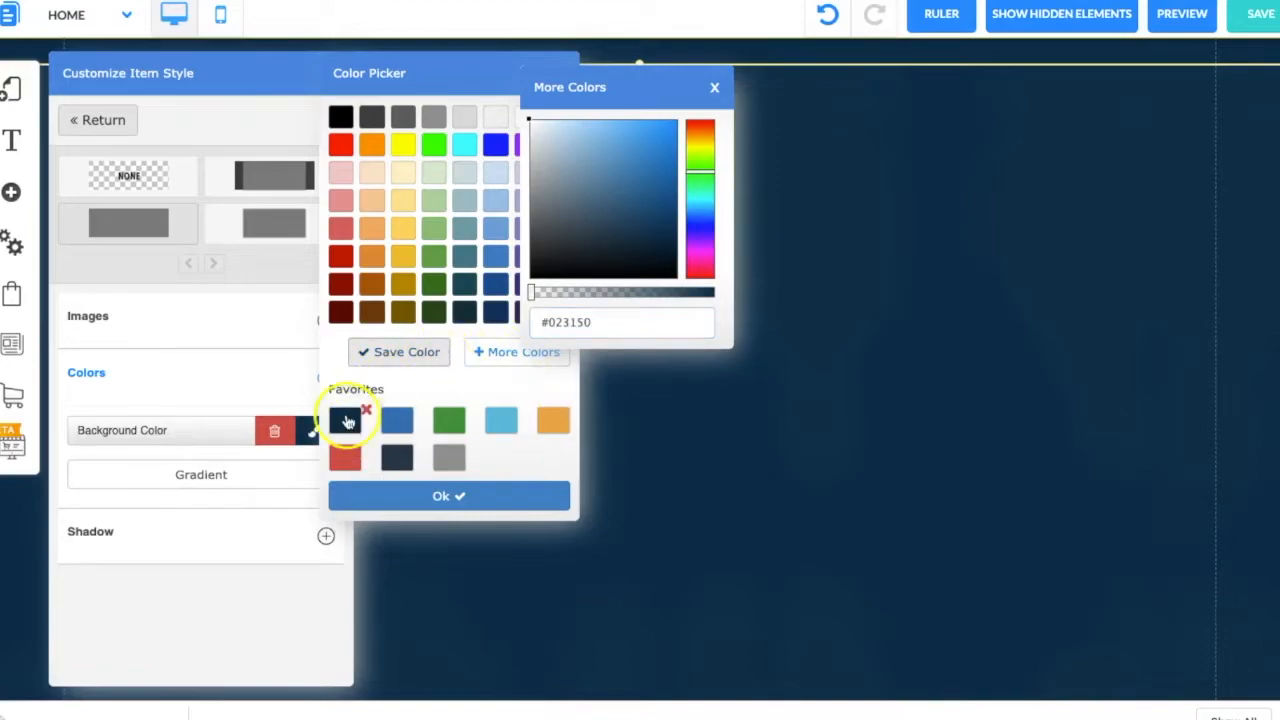
click(414, 494)
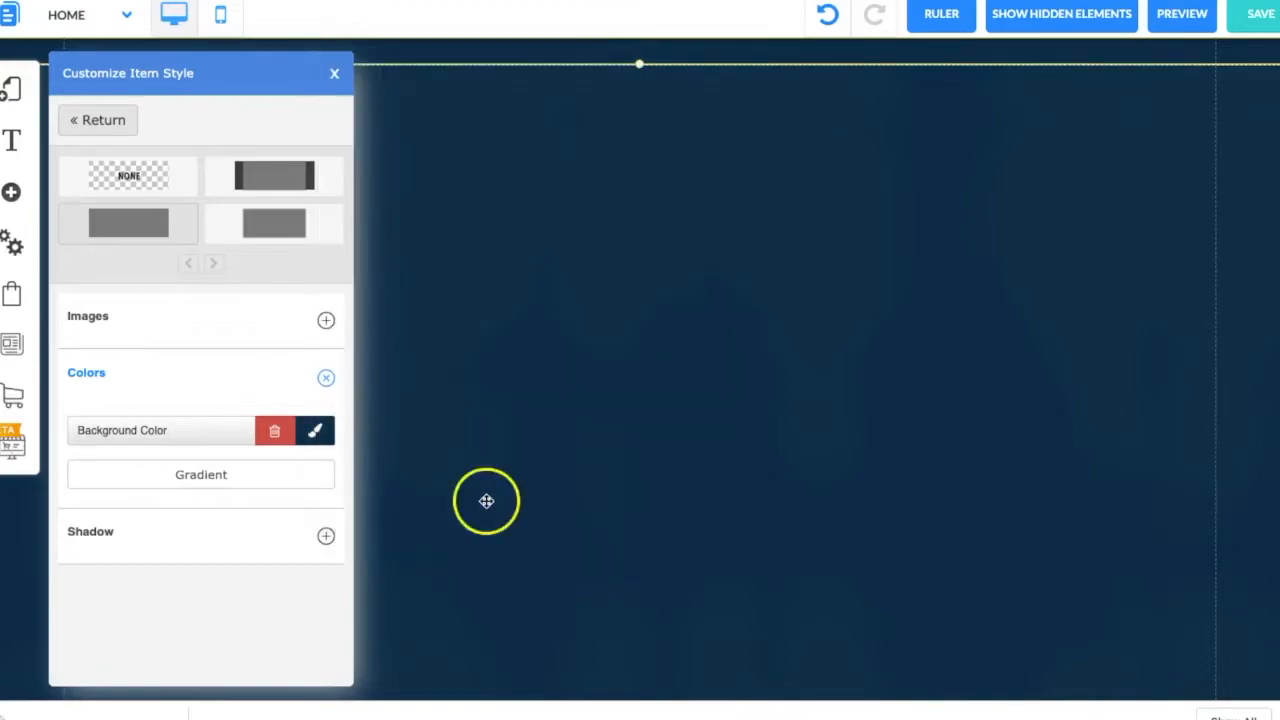
click(579, 451)
- Save the website again with the recolored header
click(1257, 14)
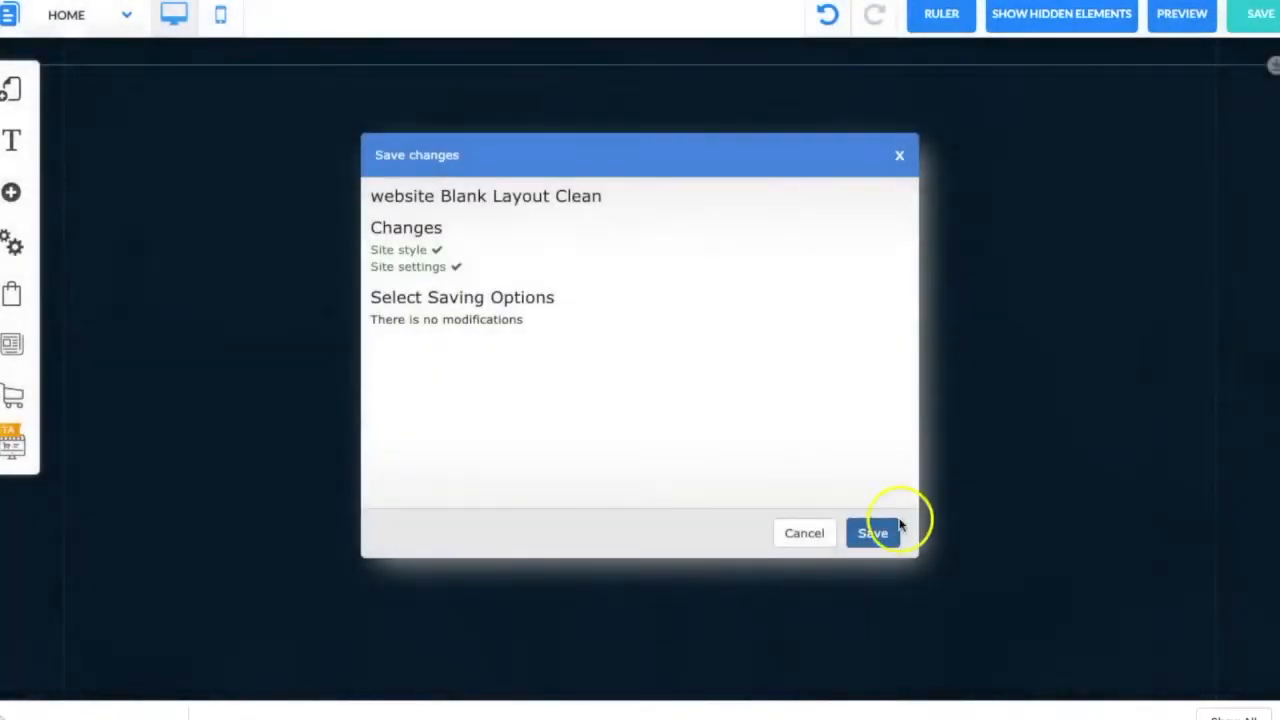
click(878, 533)
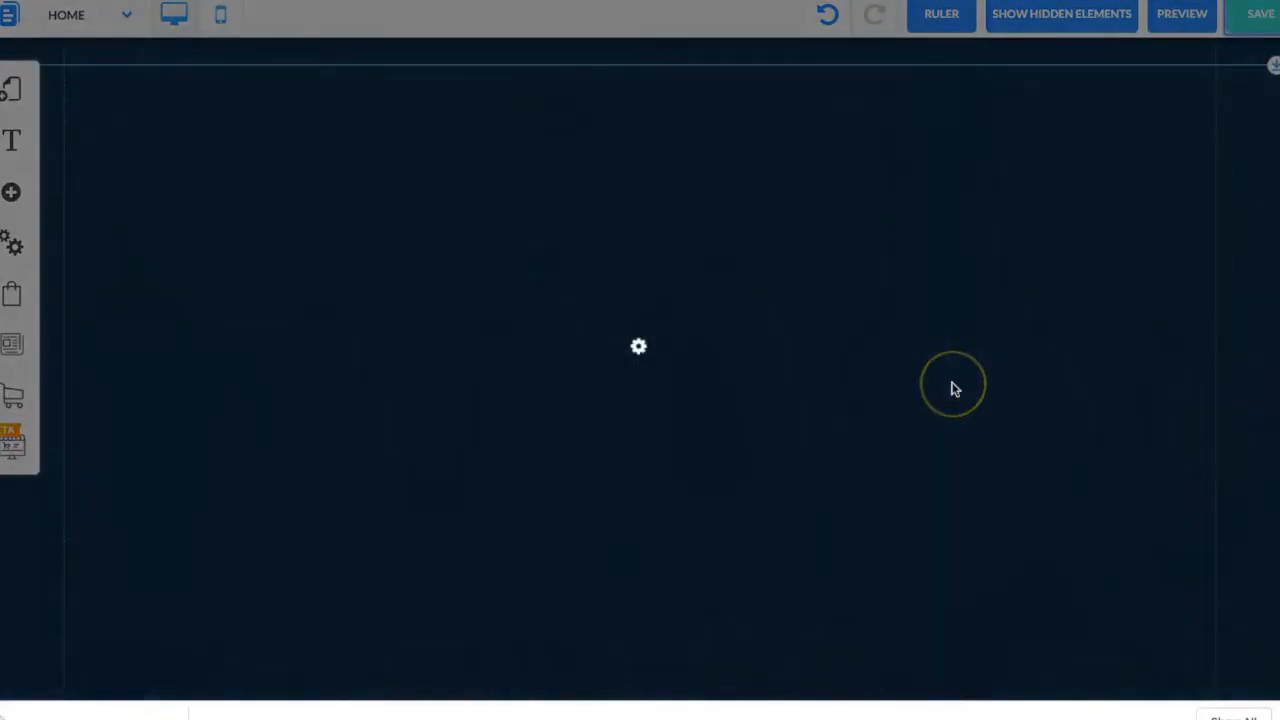
click(758, 300)
- Preview the page and check the header, the curved banner and the white section below it
click(1185, 22)
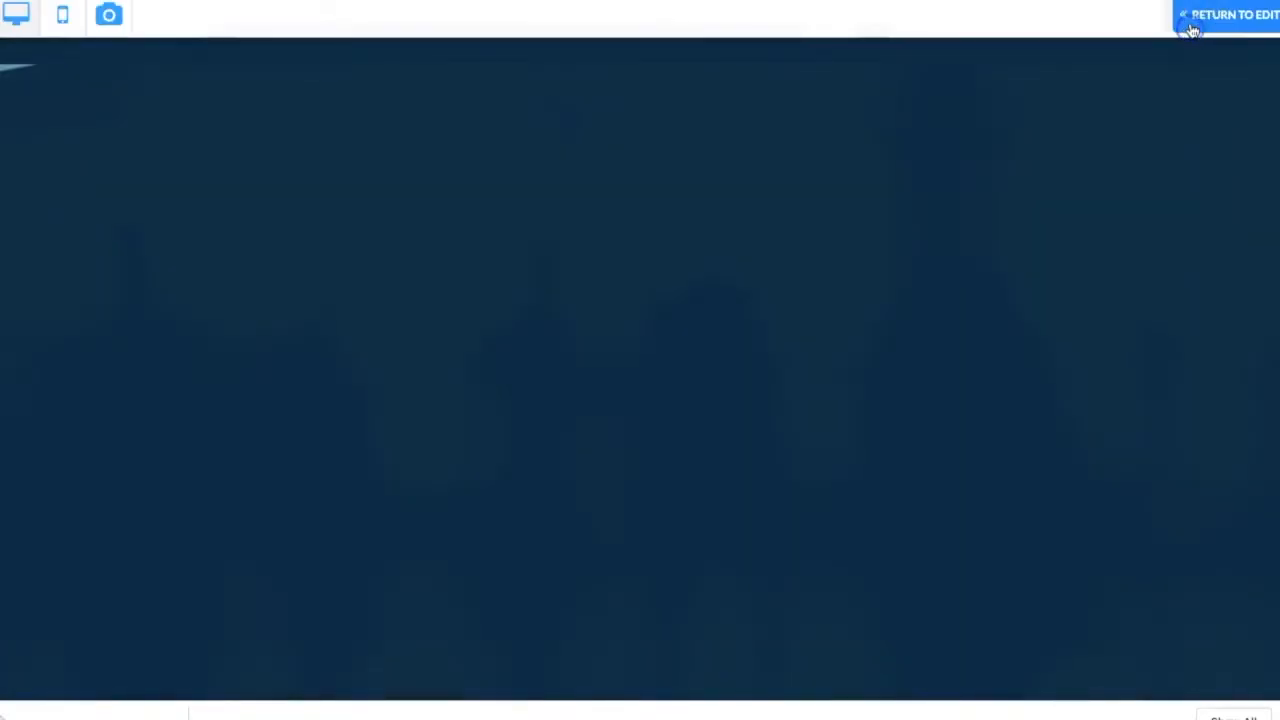
scroll(1123, 401, down, 7)
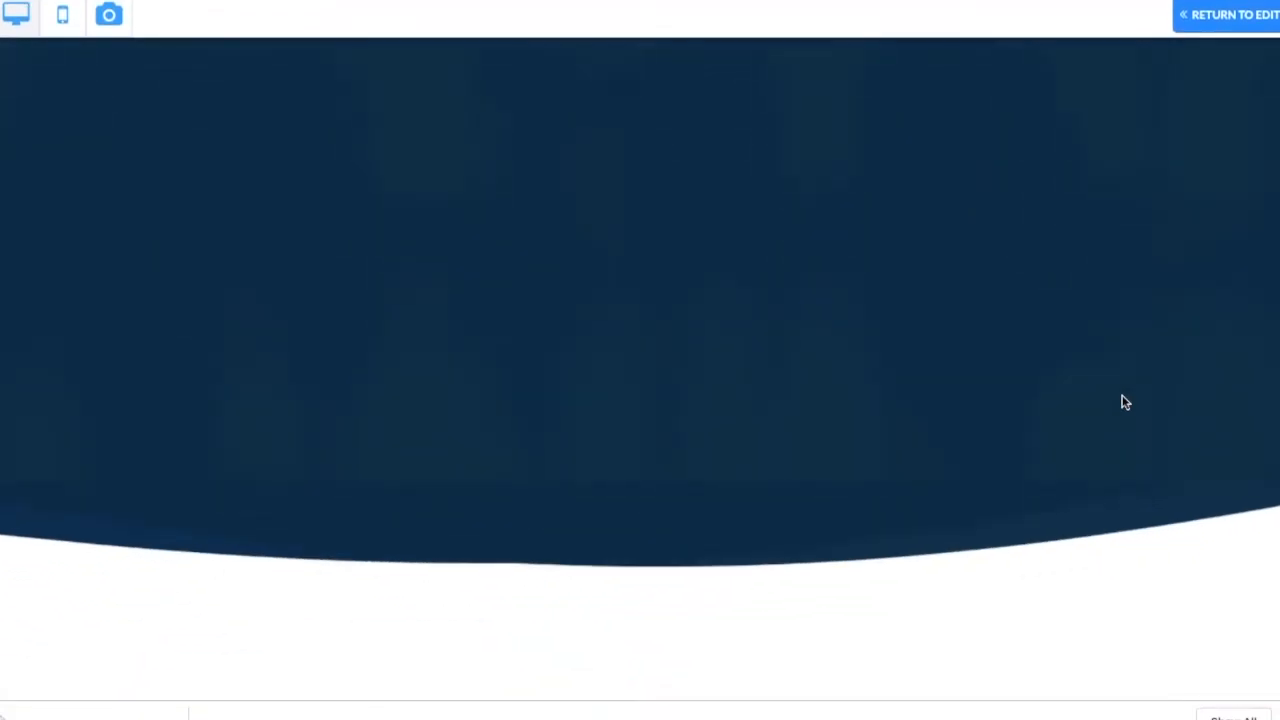
scroll(1123, 401, up, 4)
scroll(1123, 401, down, 5)
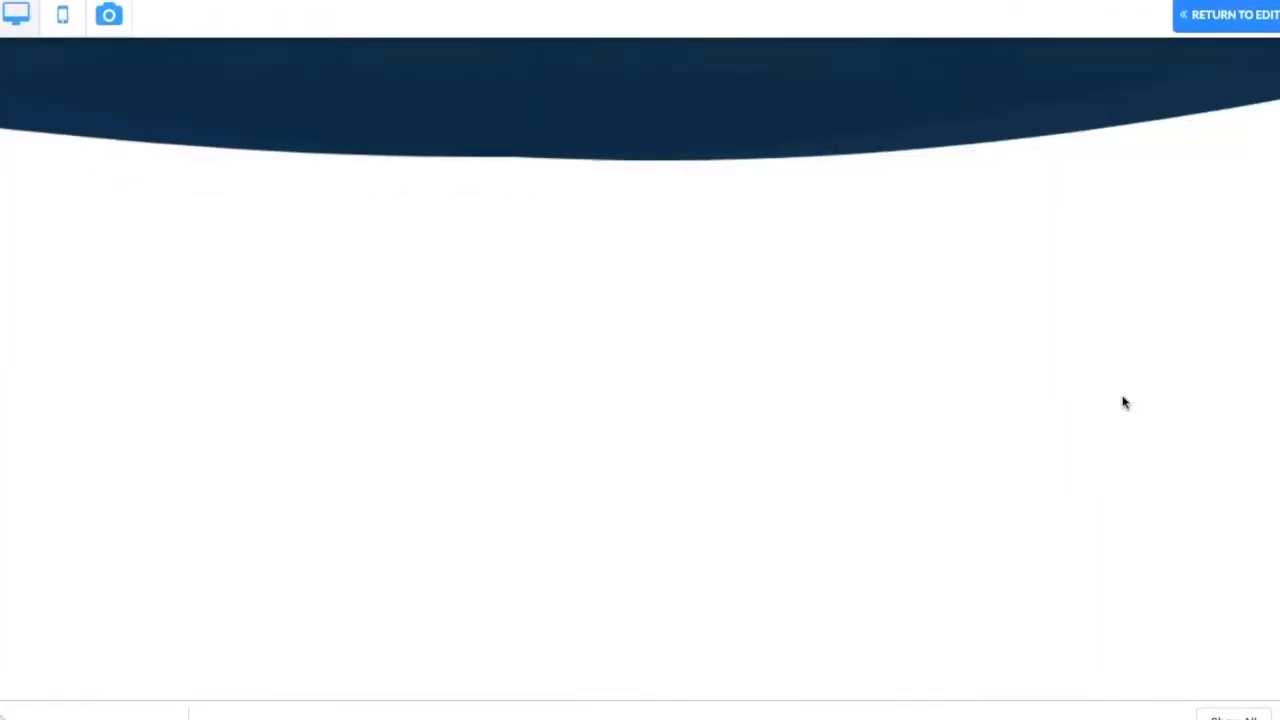
- Return from the preview to the editor and set the H1 title style's desktop text color to white
scroll(1123, 401, up, 5)
click(1232, 16)
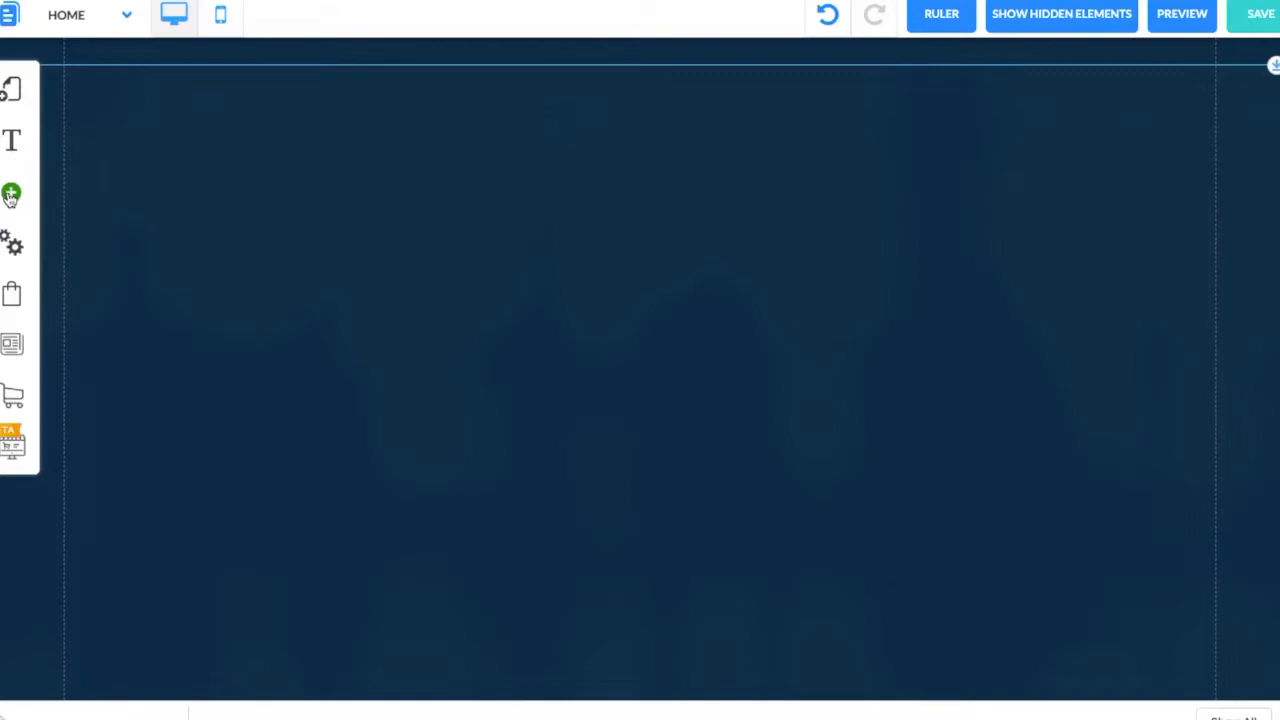
click(11, 145)
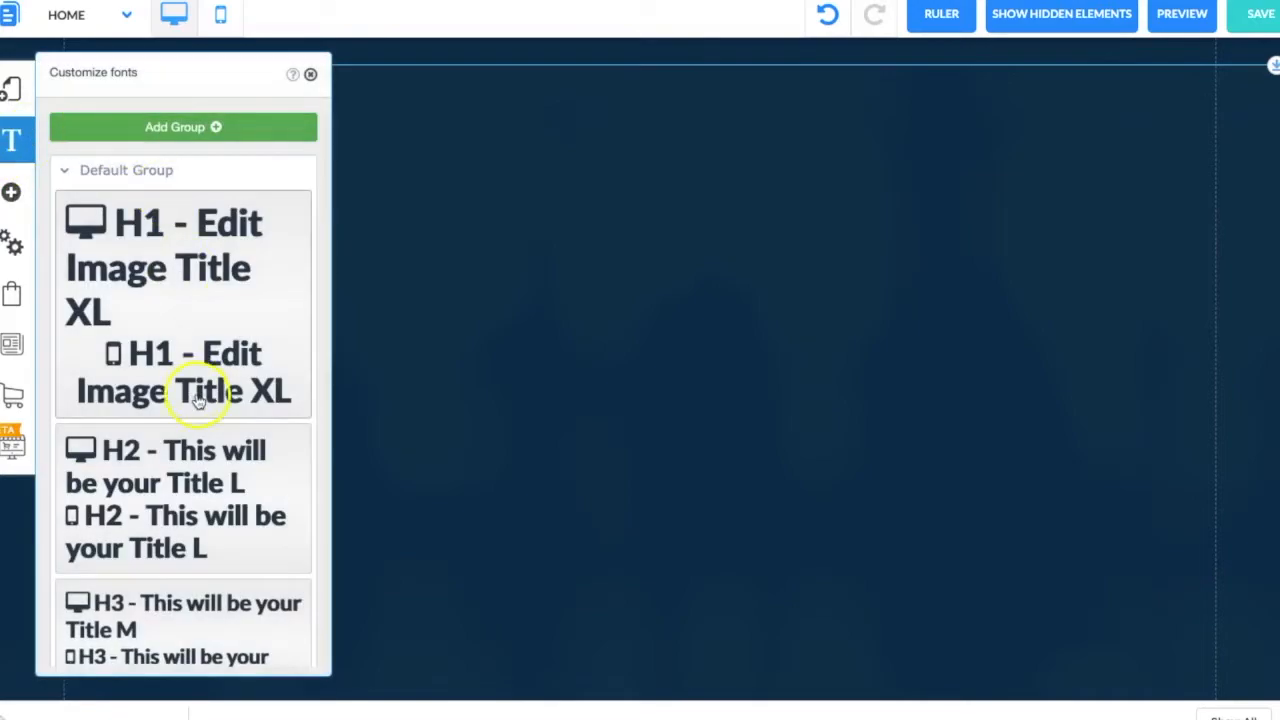
click(195, 376)
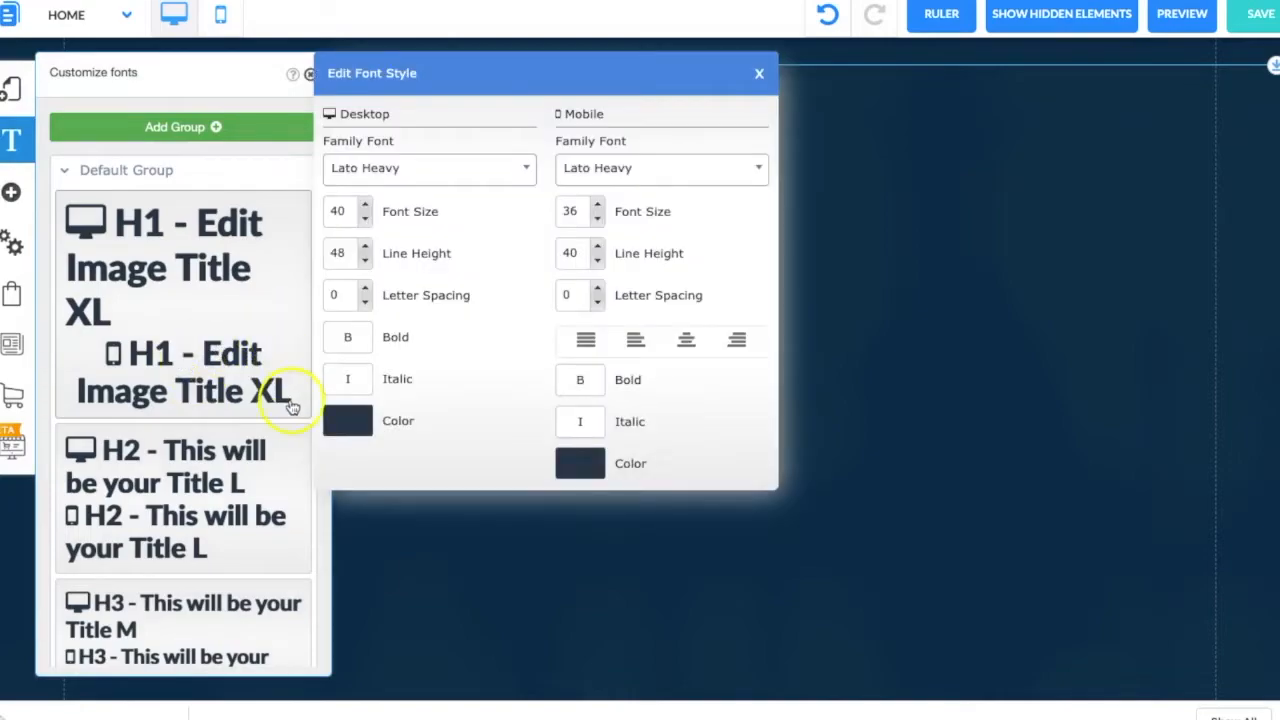
click(353, 430)
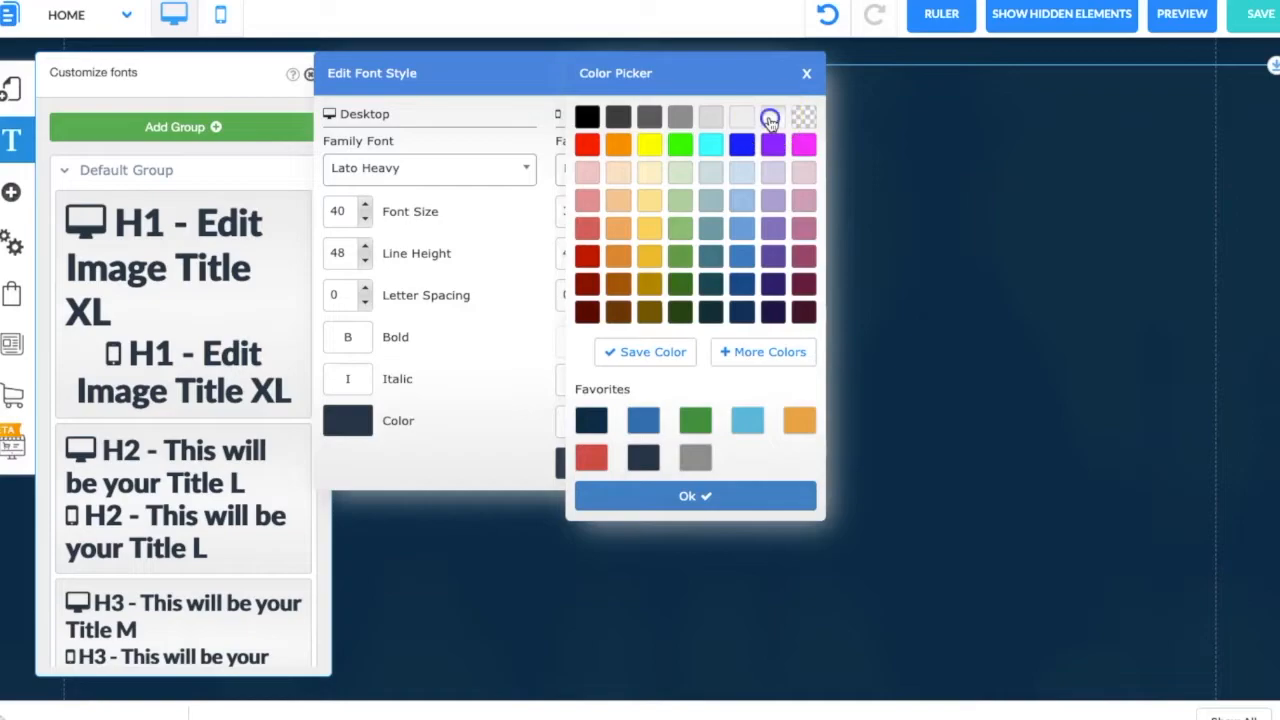
click(770, 119)
- Set the H1 title style's desktop line height to 40
click(365, 262)
click(365, 262)
click(365, 262)
click(365, 262)
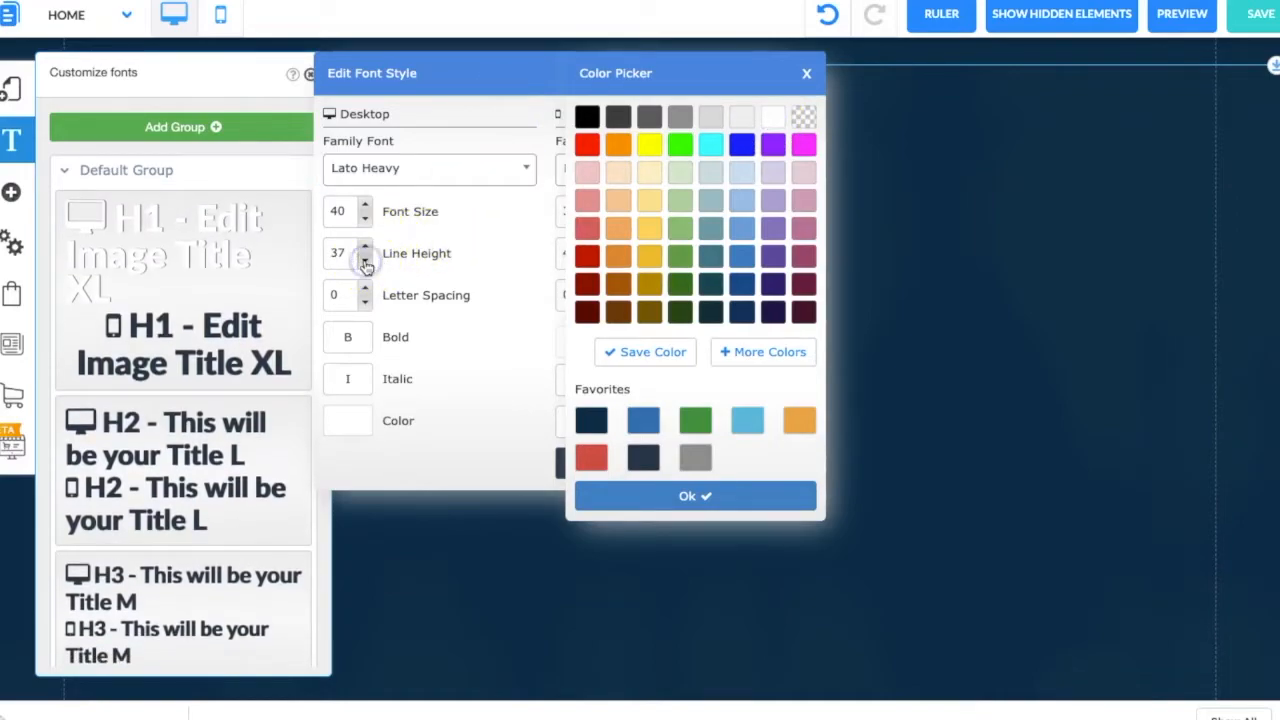
click(365, 262)
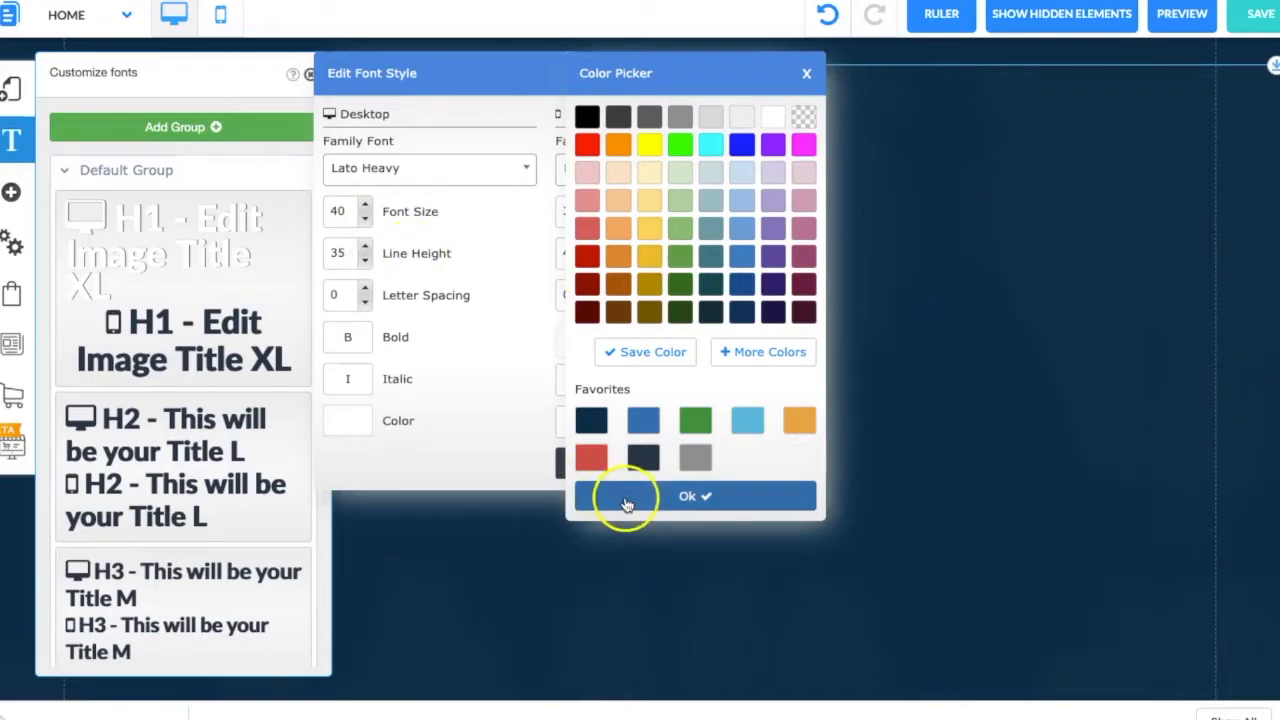
click(364, 247)
click(364, 247)
click(364, 247)
click(364, 247)
click(364, 247)
click(364, 247)
click(365, 260)
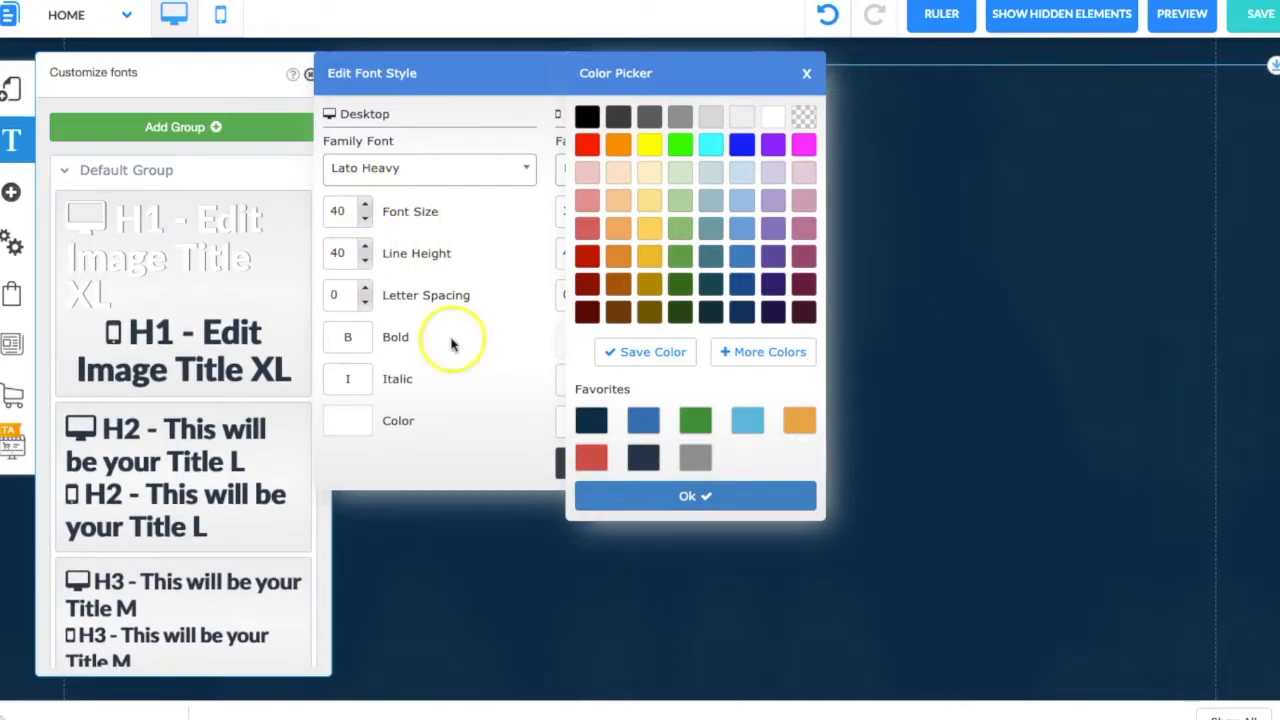
click(590, 500)
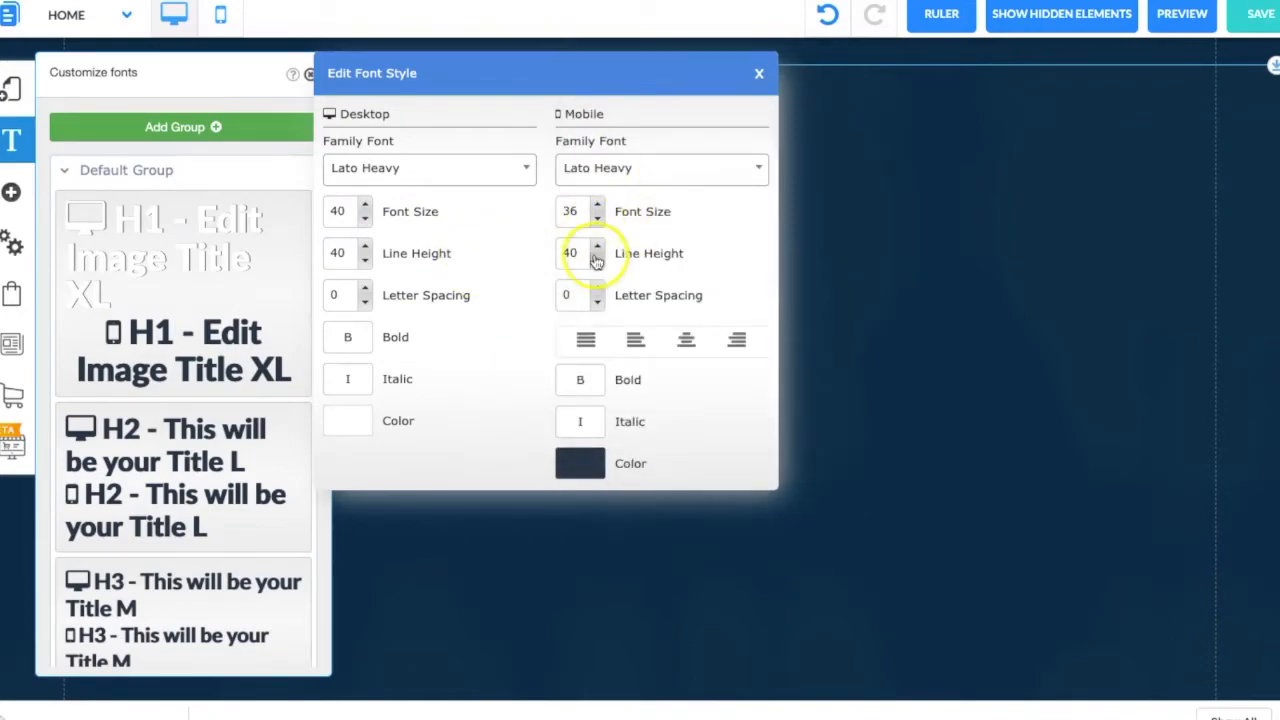
- Set the H1 title style's mobile text color to white
click(580, 461)
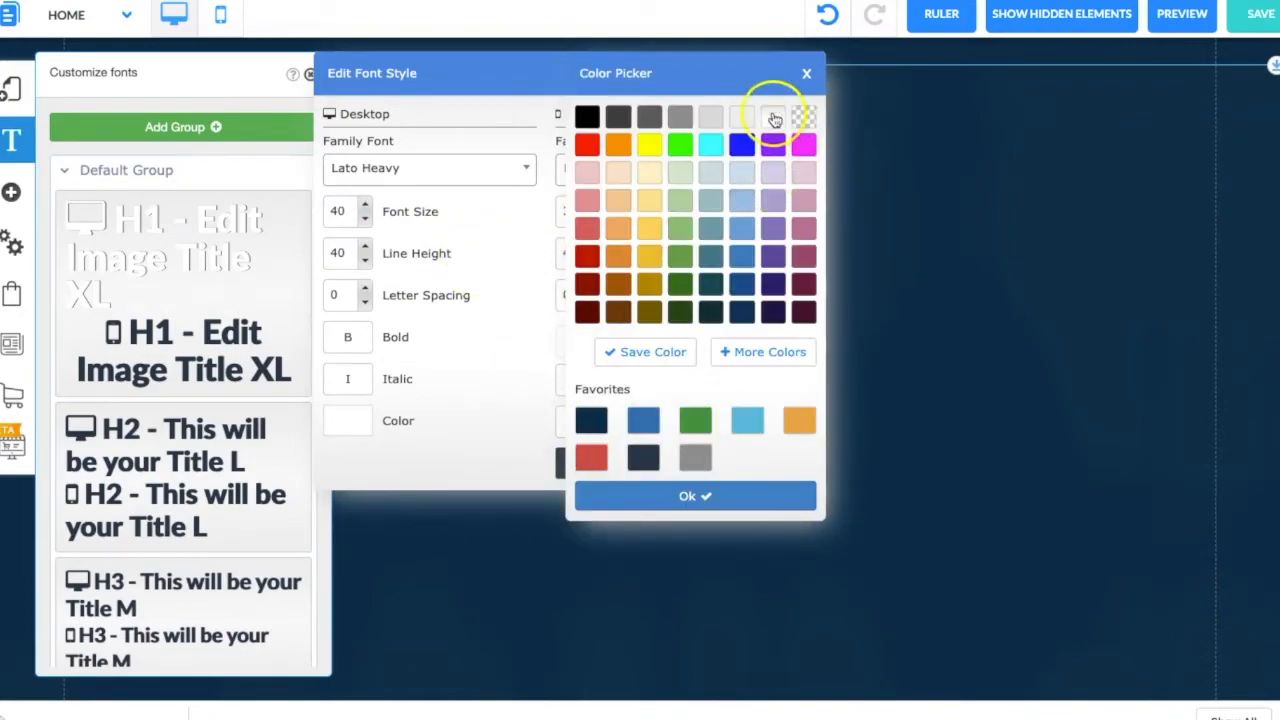
click(773, 117)
click(666, 497)
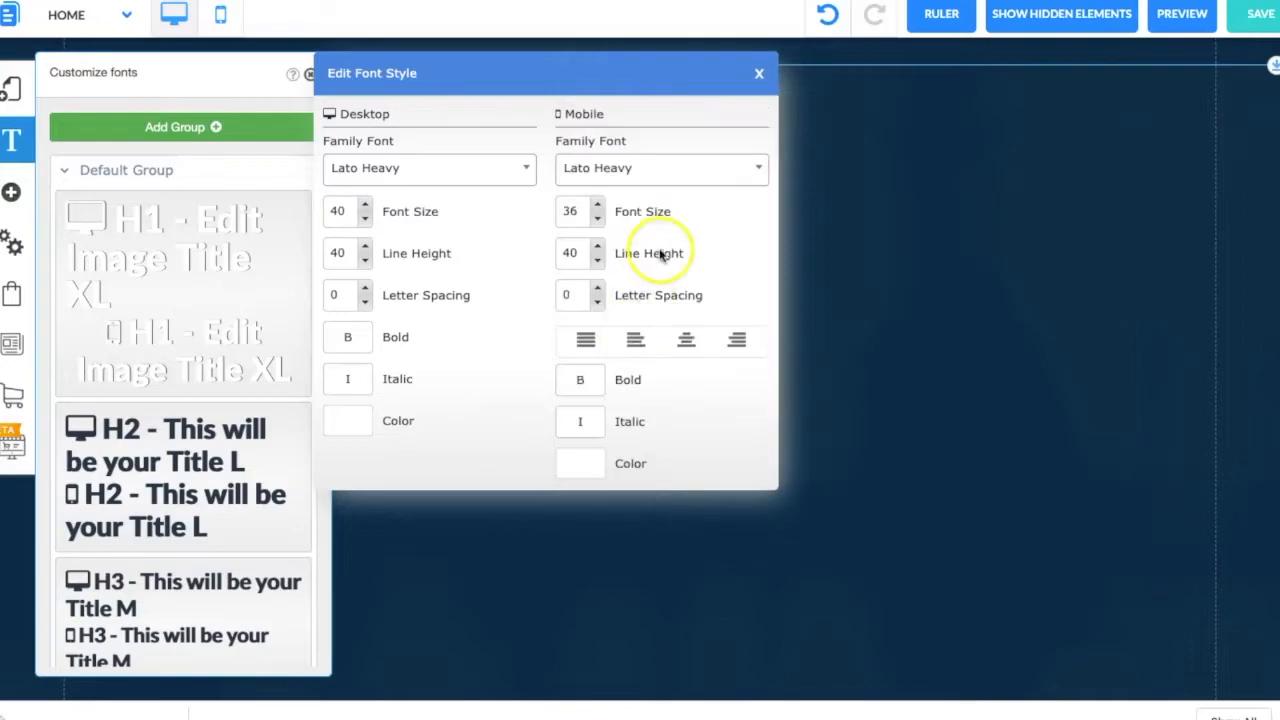
- Set the H1 title style's mobile line height to 36 and close the font style settings
click(597, 261)
click(597, 261)
click(597, 261)
click(597, 261)
click(597, 261)
click(597, 261)
click(597, 261)
click(597, 247)
click(597, 247)
click(597, 247)
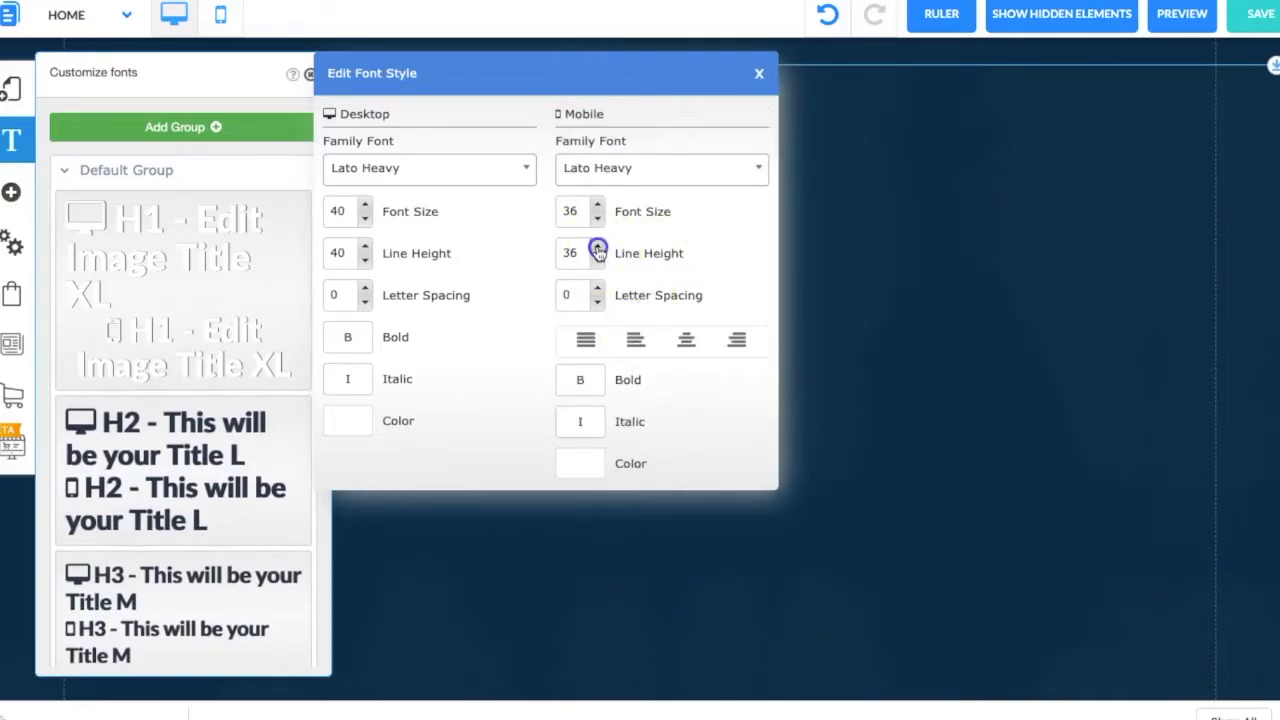
click(408, 558)
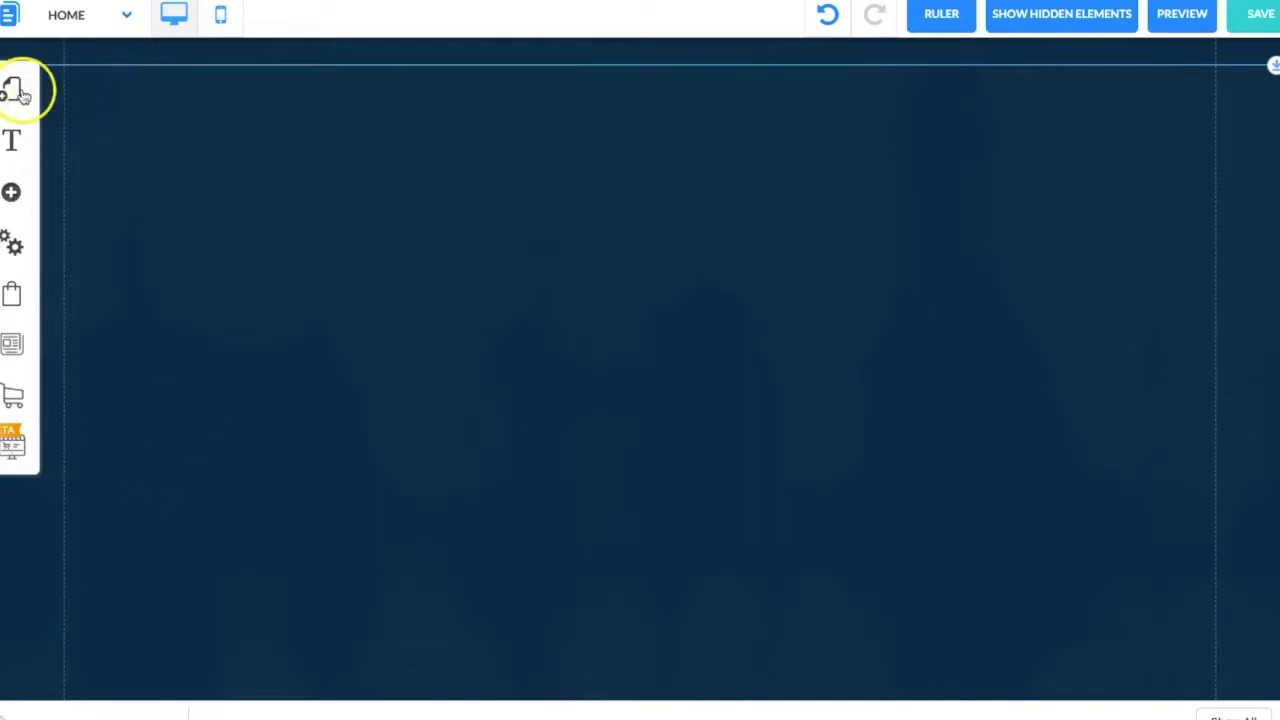
- Set the H2 title style's text color to white for both desktop and mobile
click(15, 92)
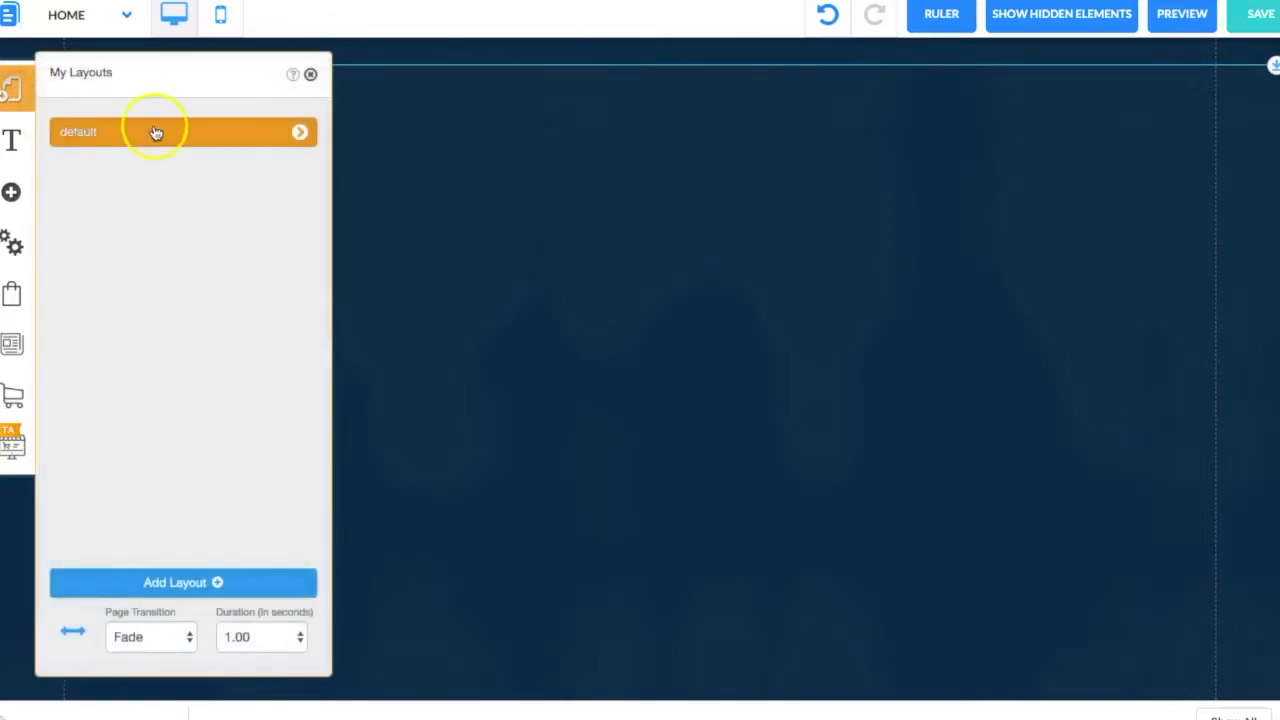
click(14, 140)
click(152, 532)
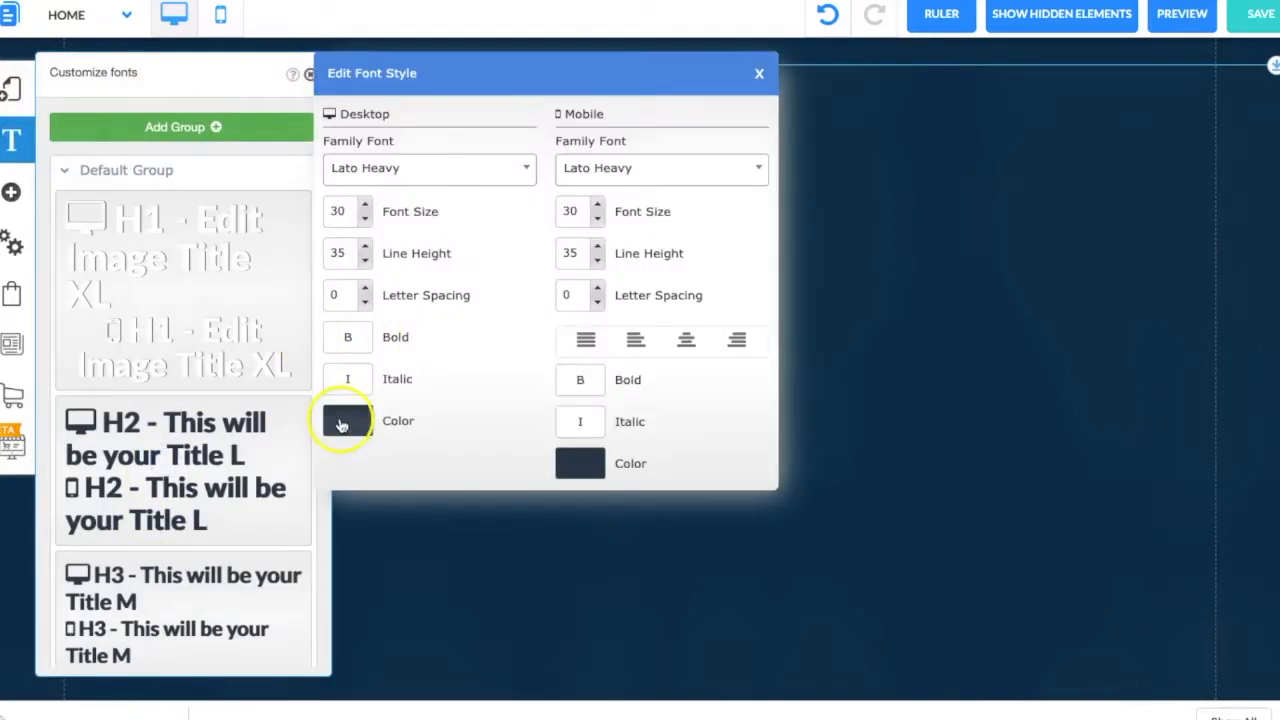
click(345, 420)
click(771, 118)
click(677, 493)
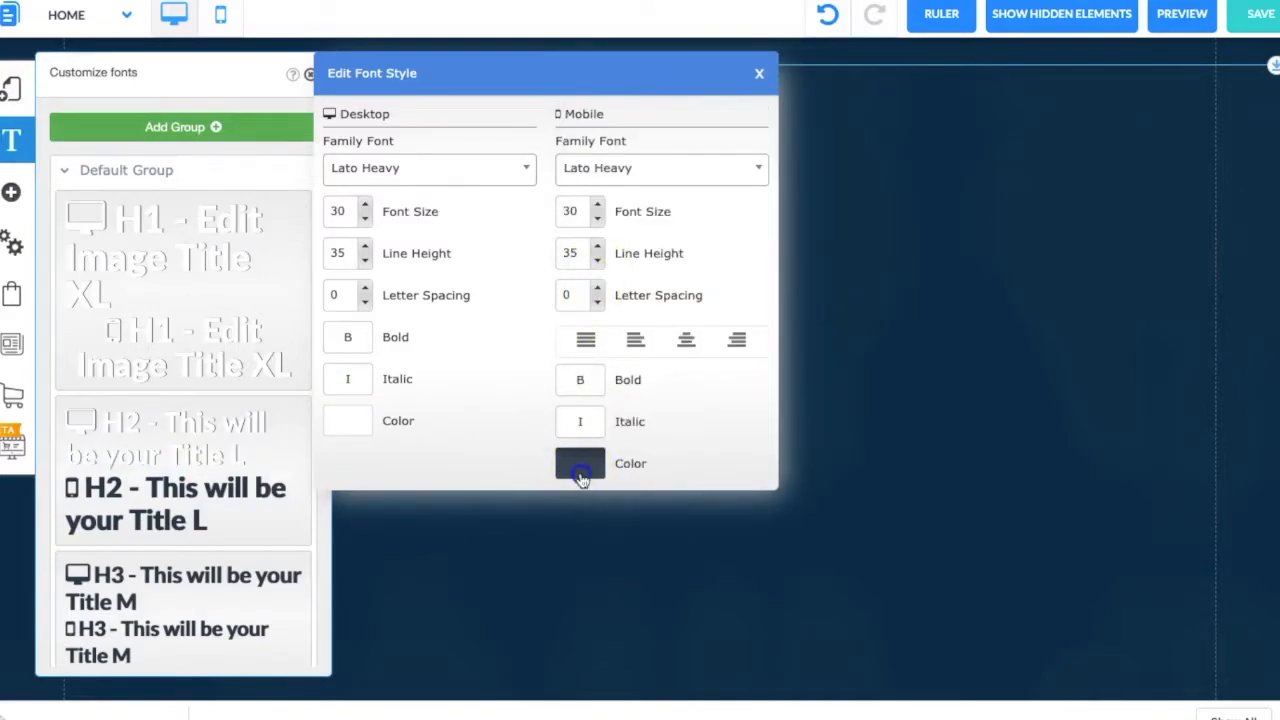
click(580, 470)
click(773, 118)
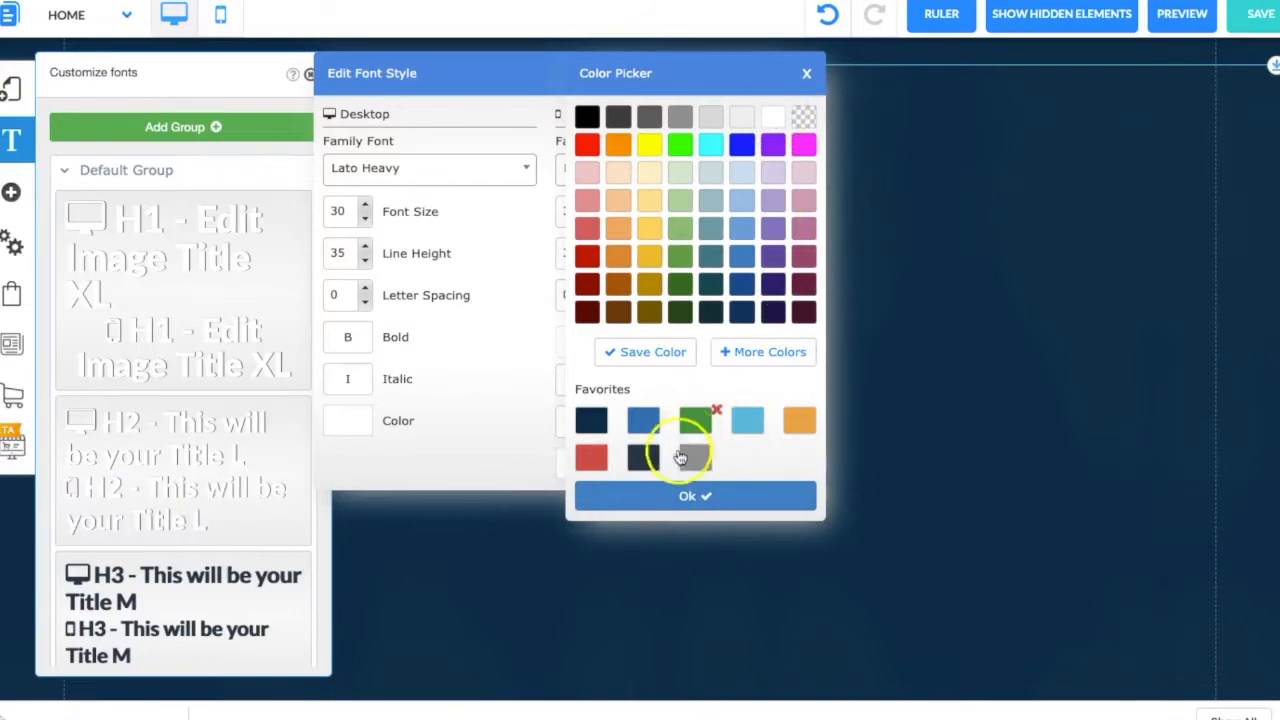
click(659, 499)
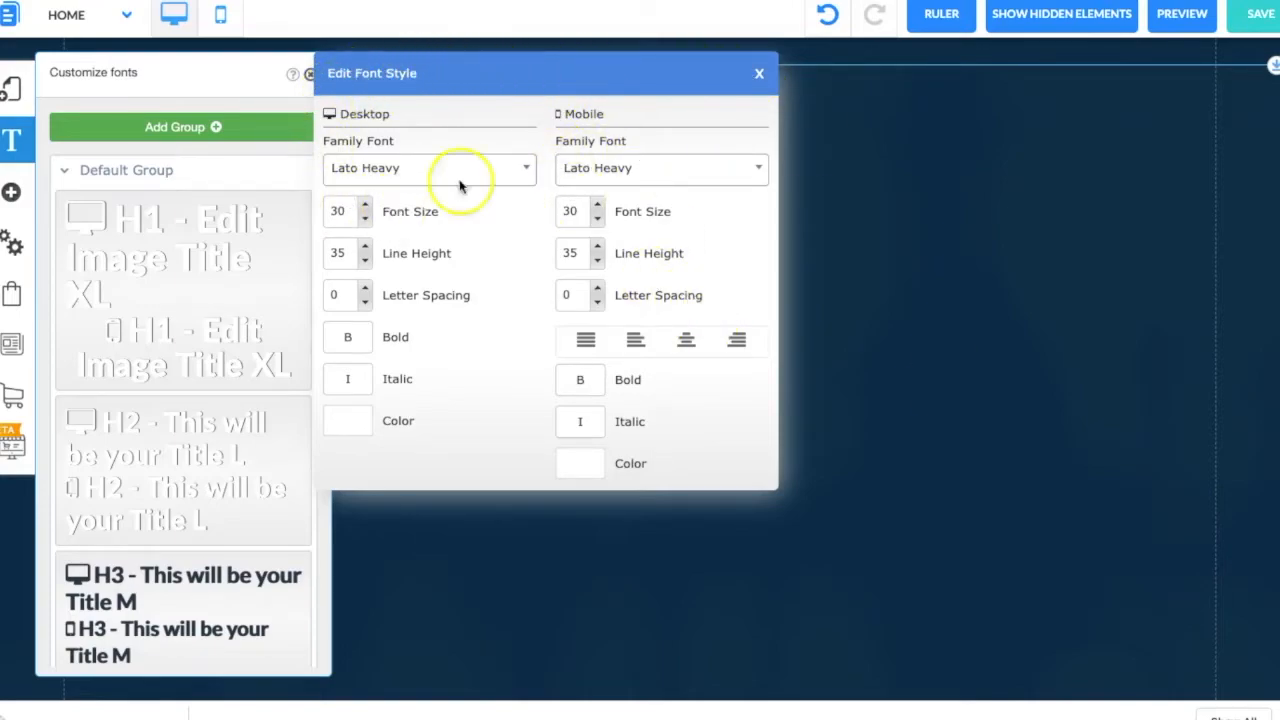
click(1062, 244)
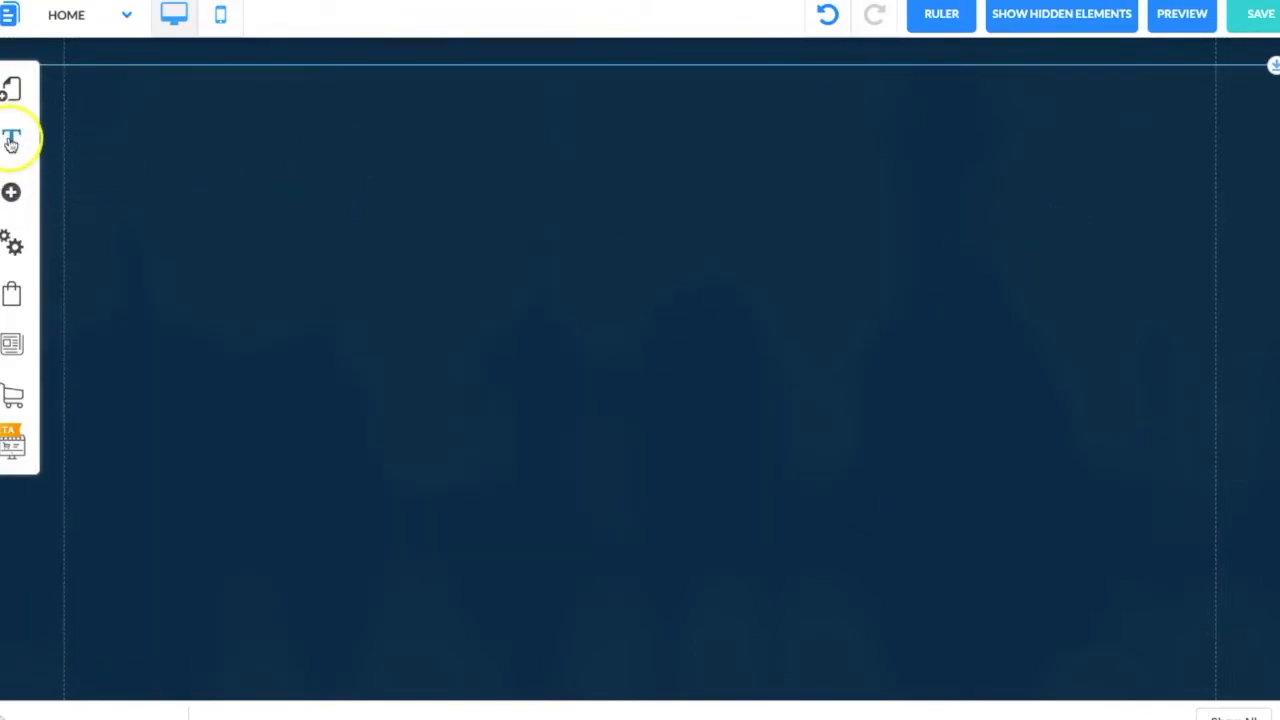
- Add an H1 title text element to the banner and place it in the upper part of the banner's right half
click(11, 192)
drag(109, 166, 428, 252)
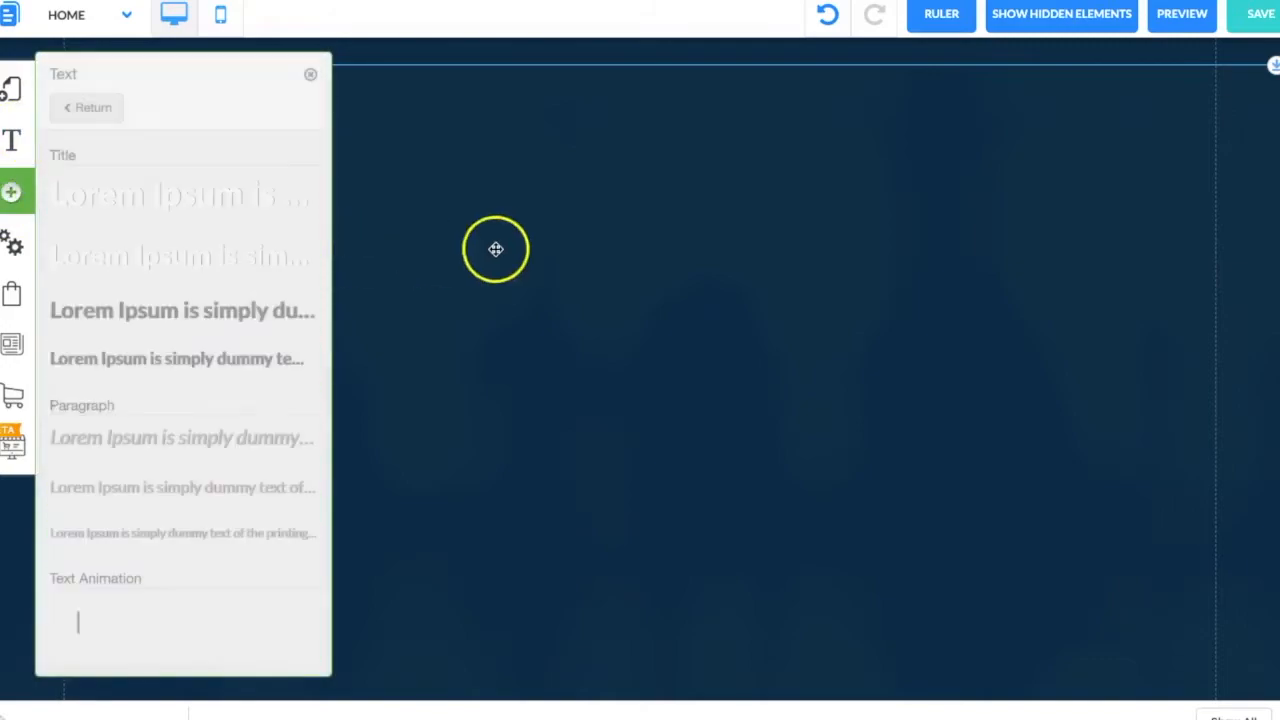
click(148, 204)
click(494, 286)
drag(494, 286, 783, 153)
- Replace the H1 placeholder text with "FREE DOWNLOAD" and center it
double_click(763, 160)
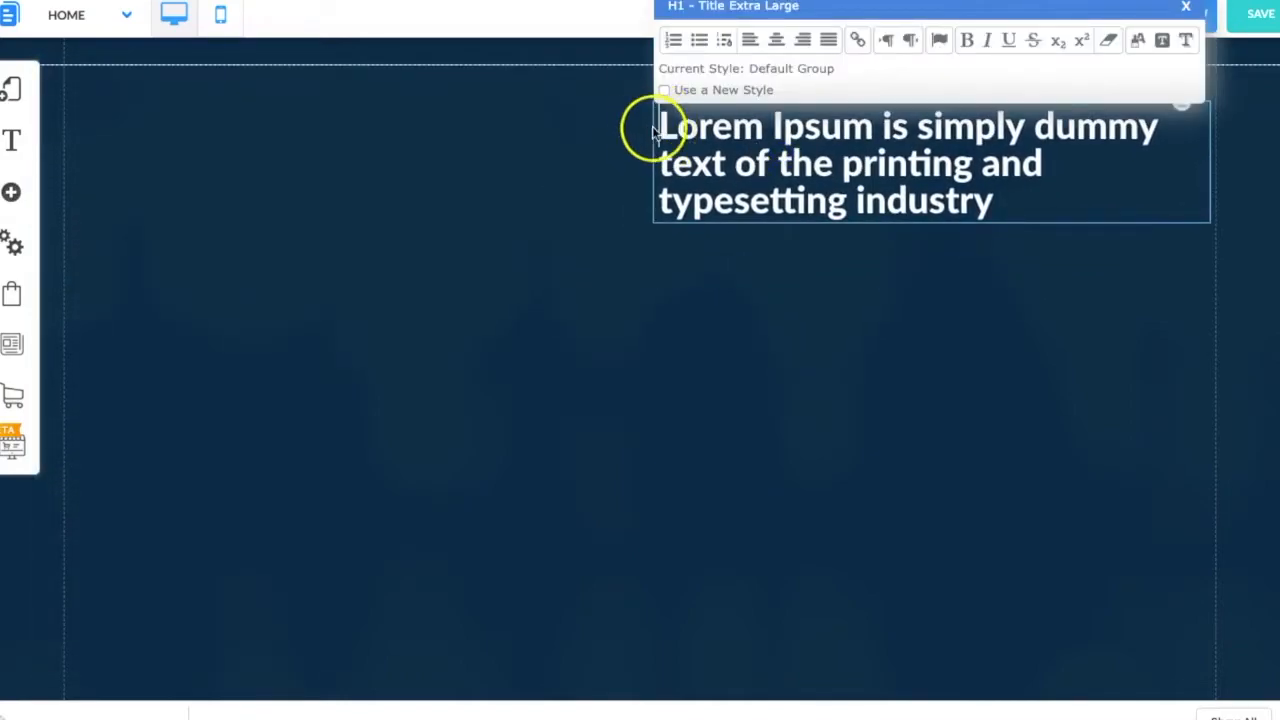
drag(660, 122, 1017, 181)
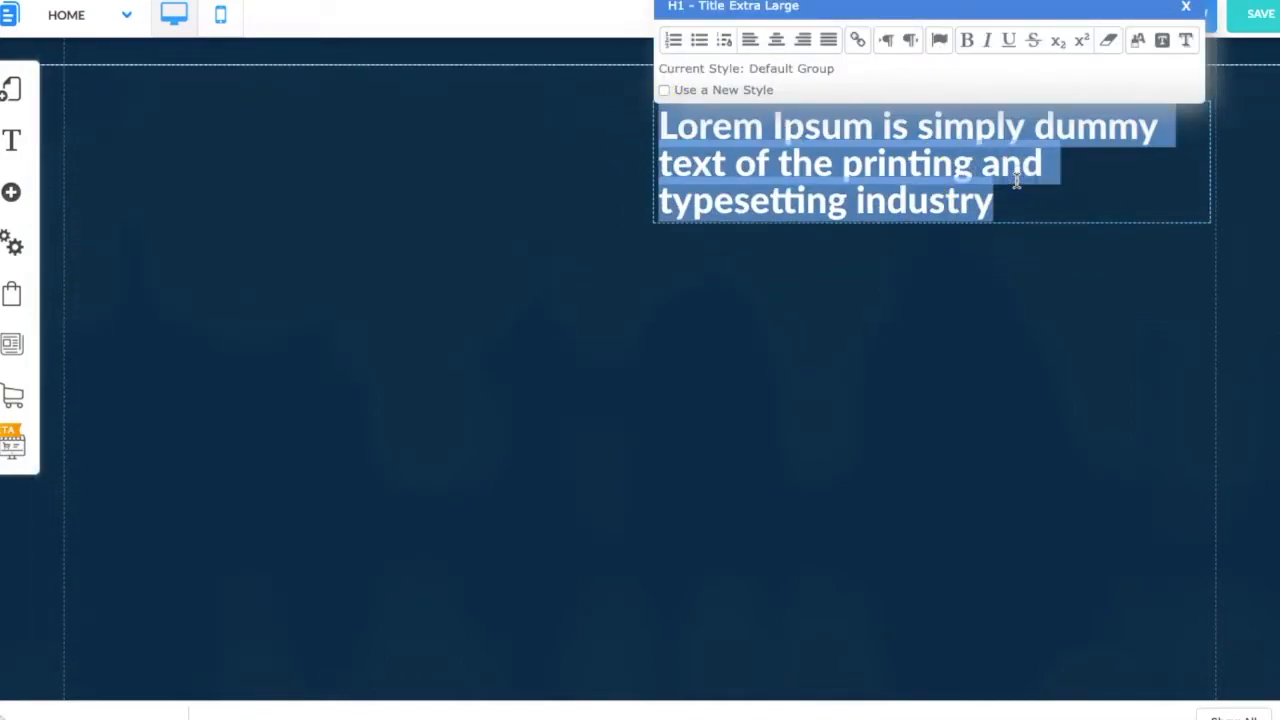
text(F)
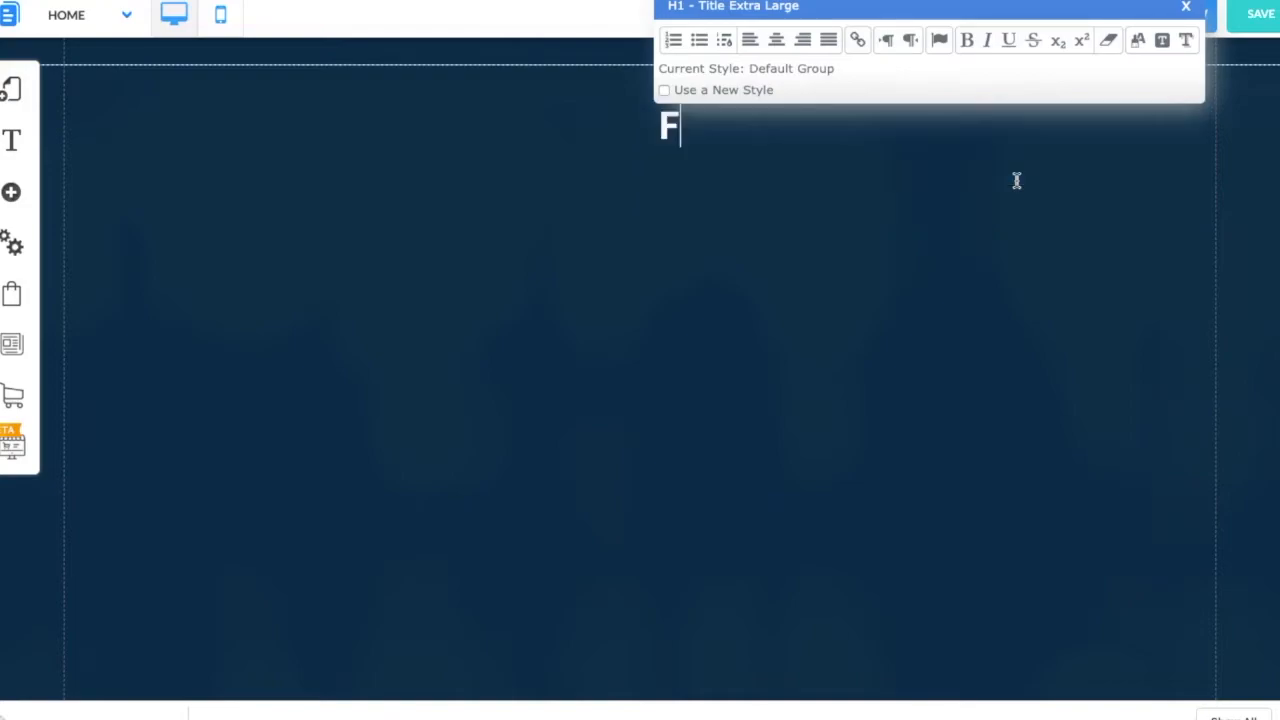
text(REE DOWNLOAD)
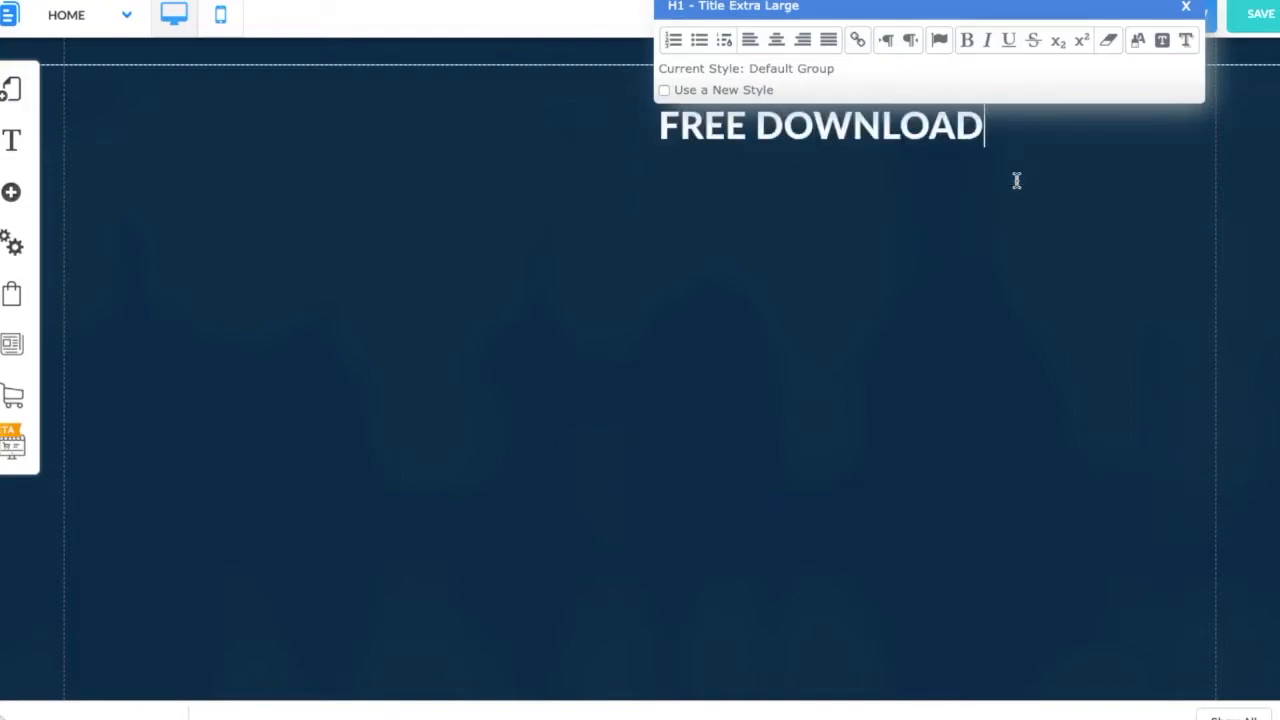
click(776, 39)
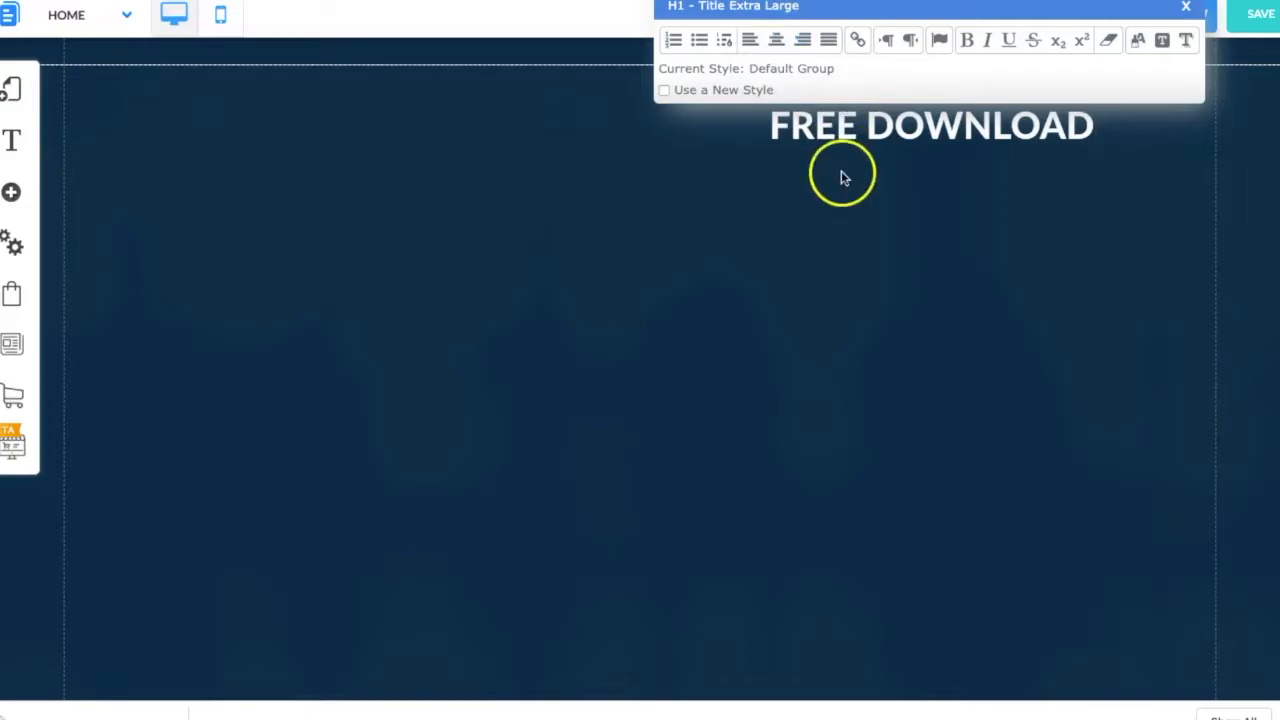
- Give the FREE DOWNLOAD title a custom style with font size 50 and the orange favorite color
drag(768, 123, 943, 100)
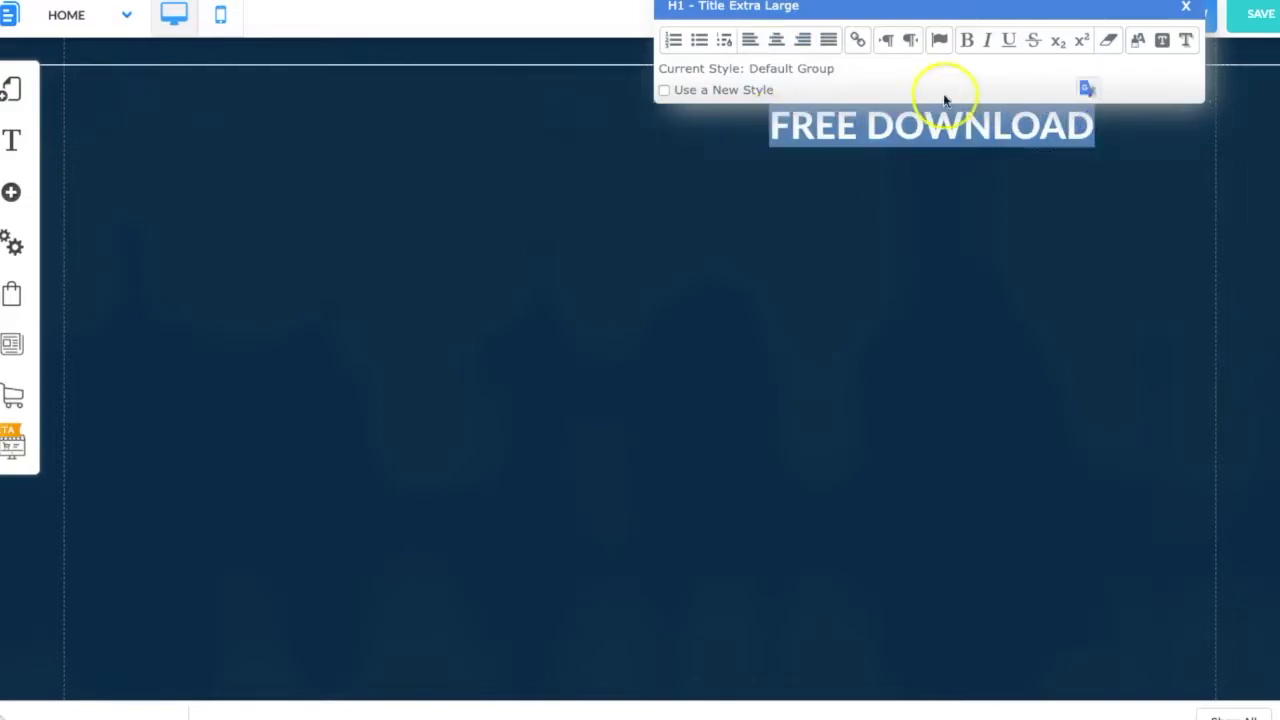
click(663, 91)
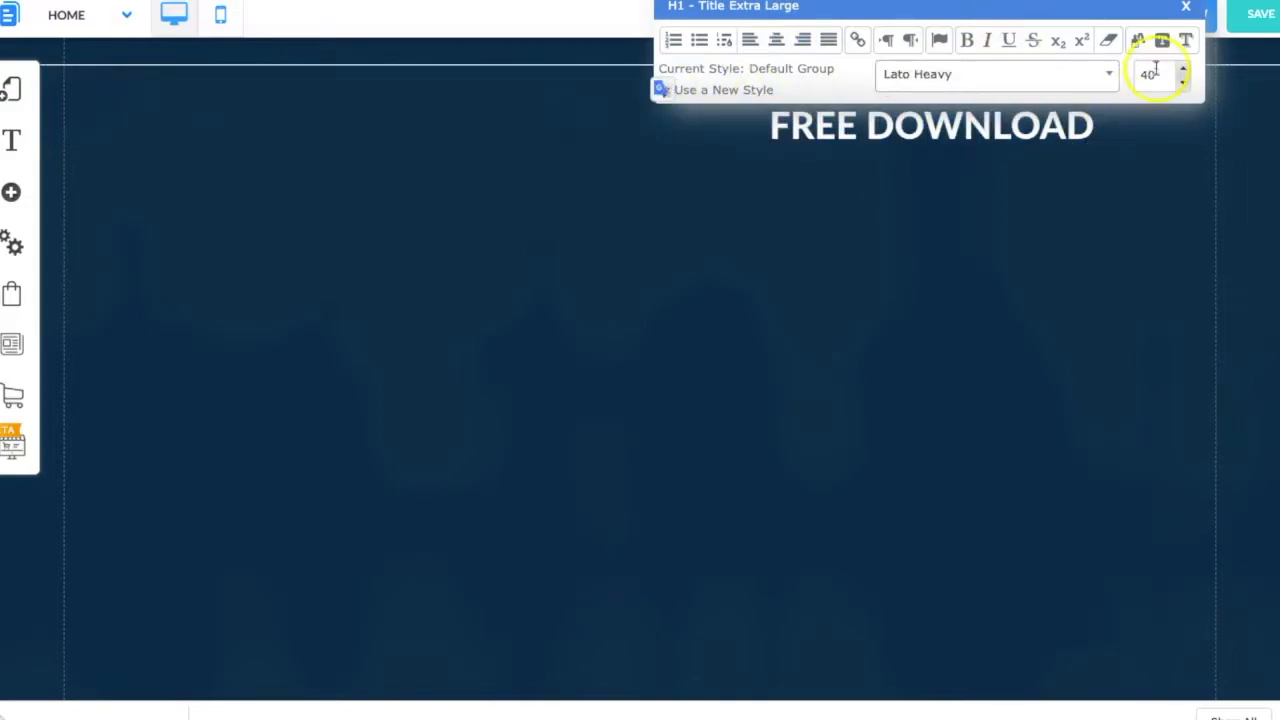
click(1188, 68)
click(1187, 68)
click(1187, 68)
click(1187, 68)
click(1138, 38)
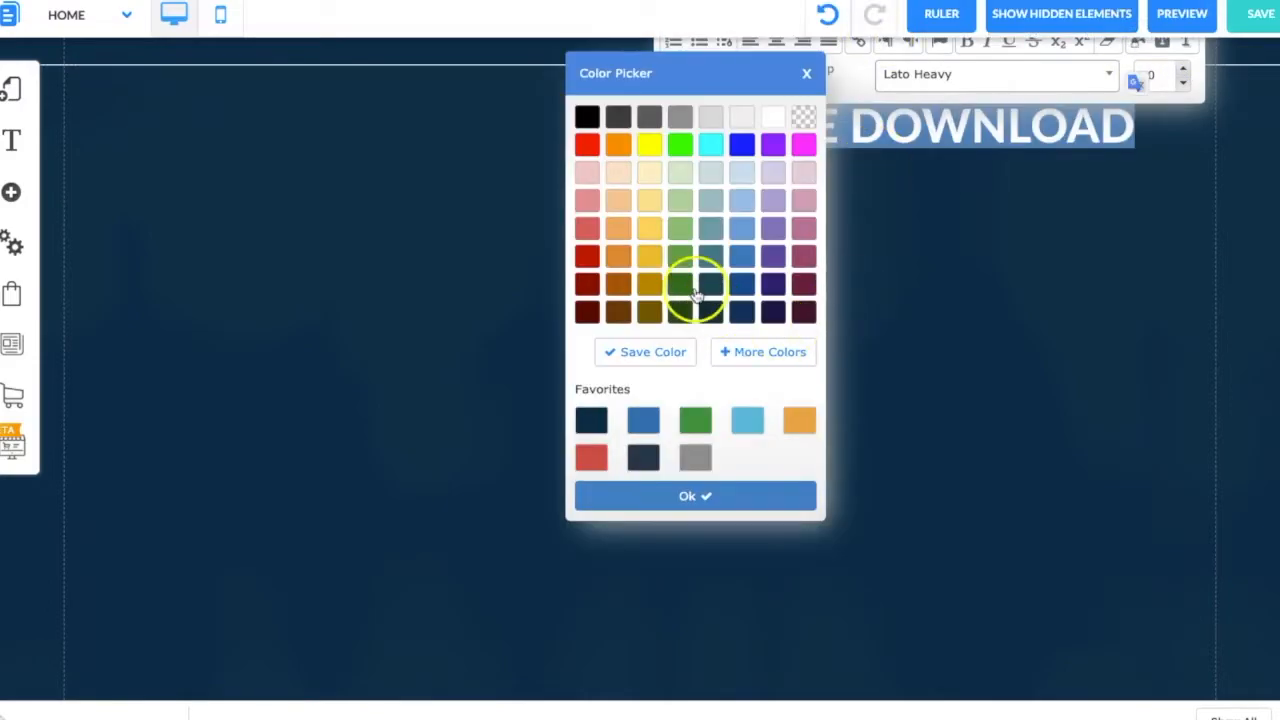
click(799, 422)
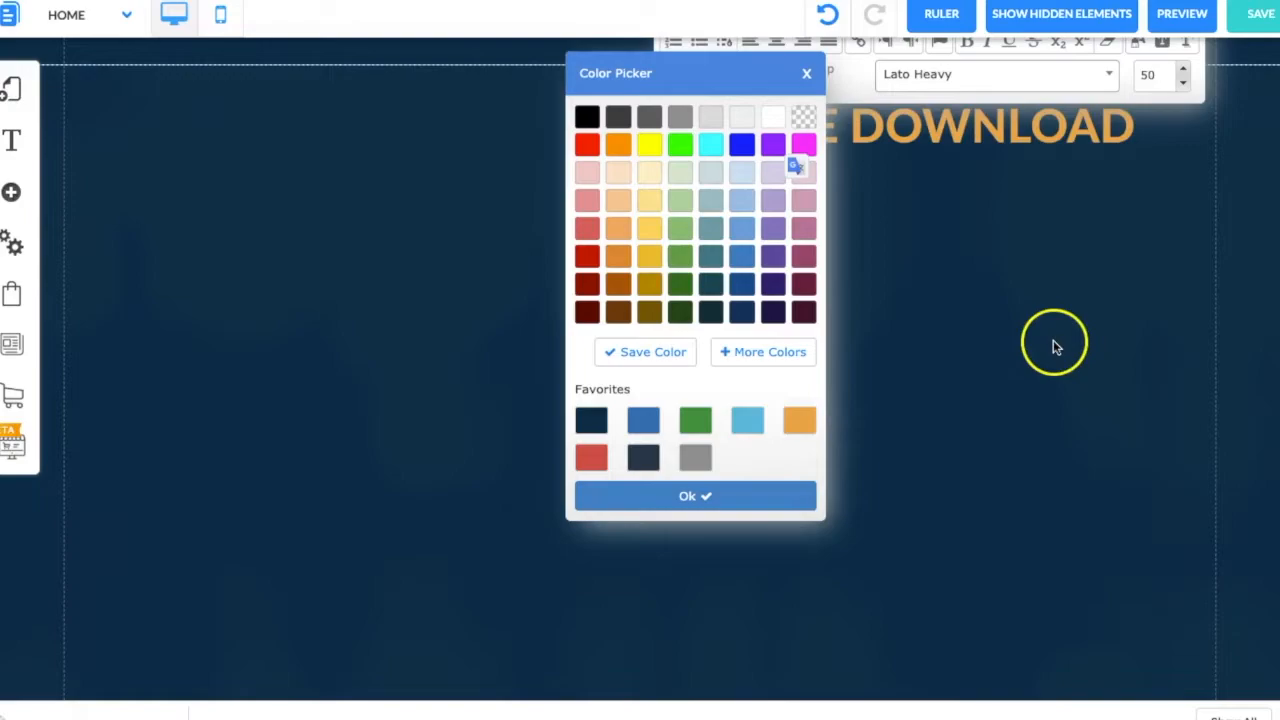
click(1053, 343)
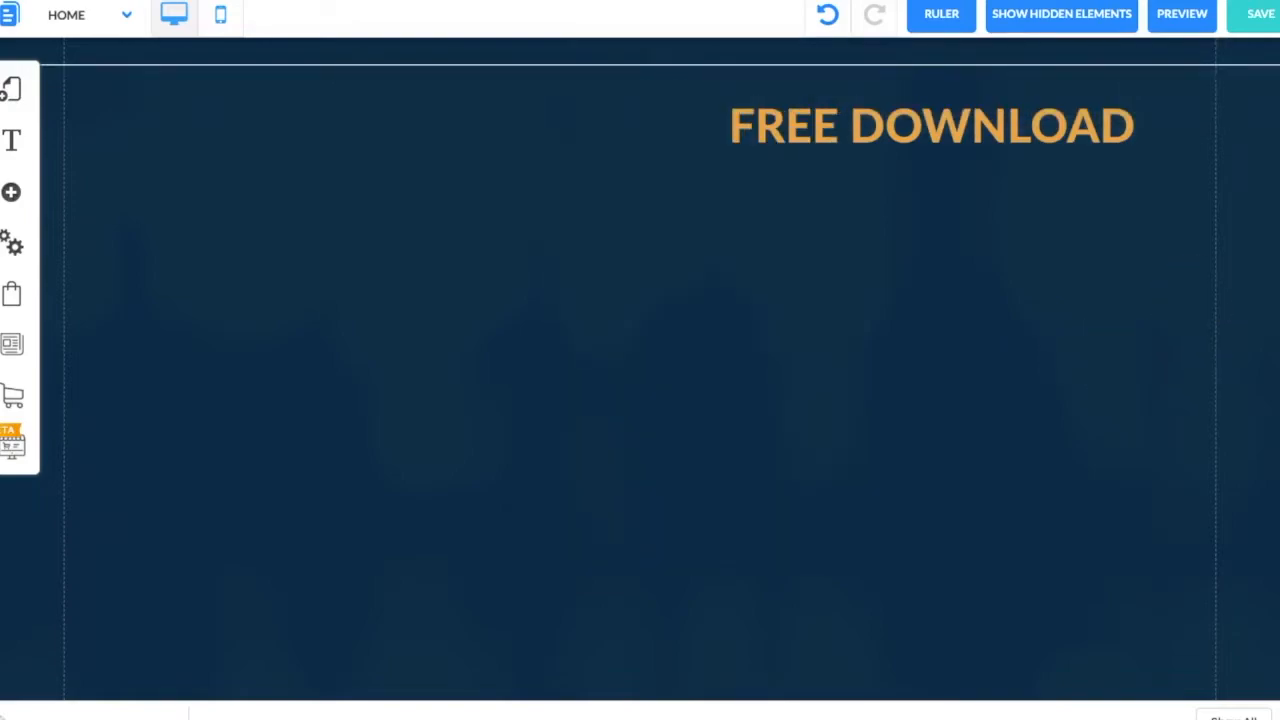
- Add an H2 title text element and place it just below the FREE DOWNLOAD title
click(11, 192)
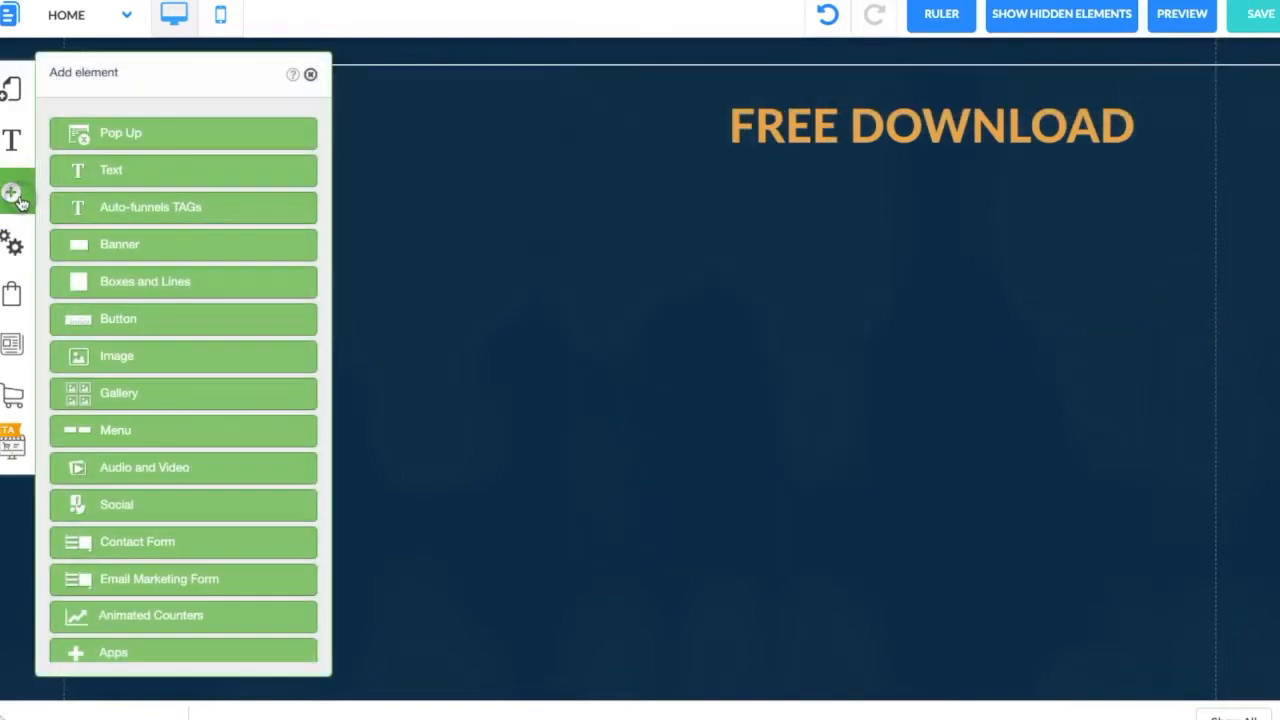
click(100, 175)
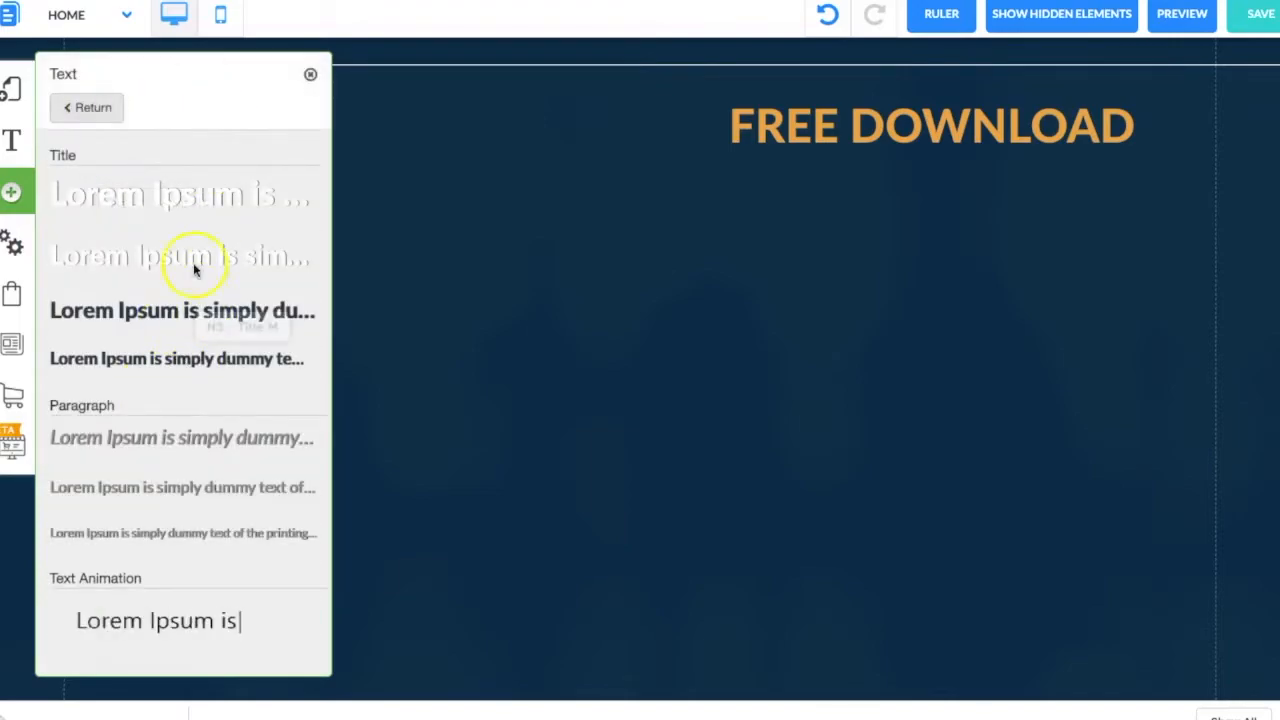
click(194, 258)
click(686, 386)
drag(586, 285, 952, 209)
- Replace the H2 placeholder with "TOP SECRET Report Reveals Little Known Builderall Design Hacks that Take Your Funnels To the Next Level!"
drag(1273, 228, 816, 186)
double_click(1190, 232)
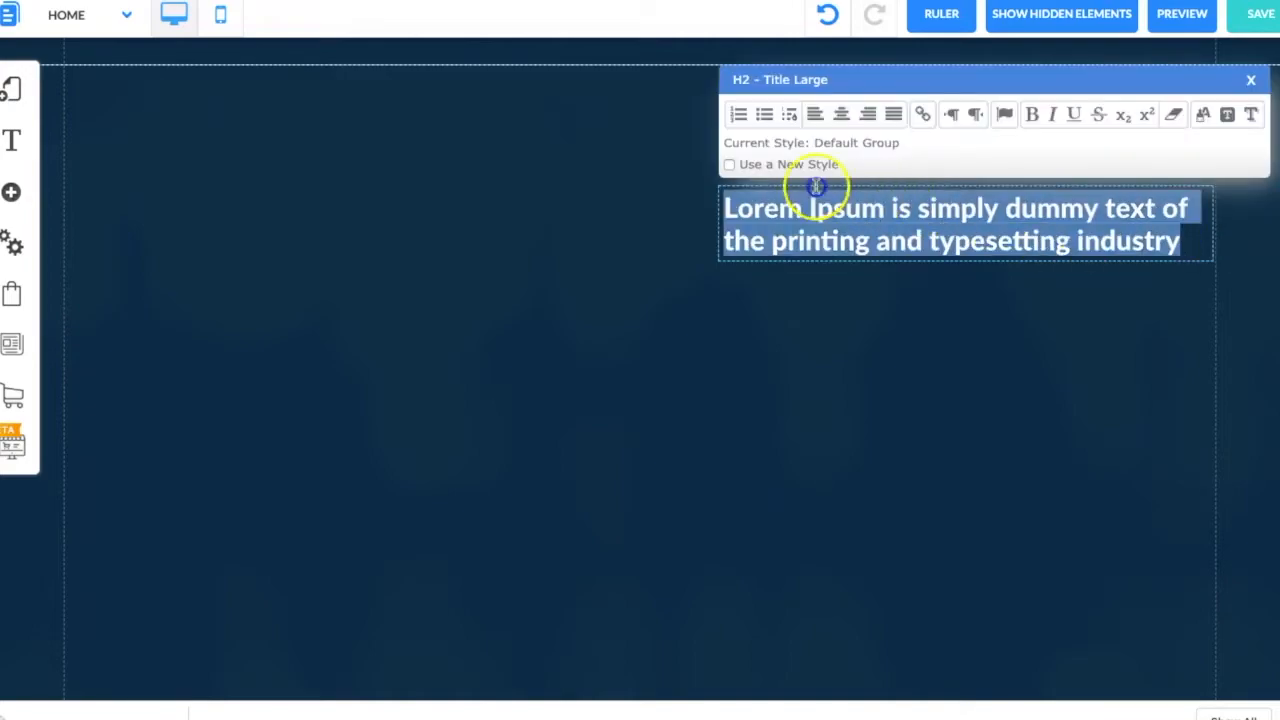
text(TOP)
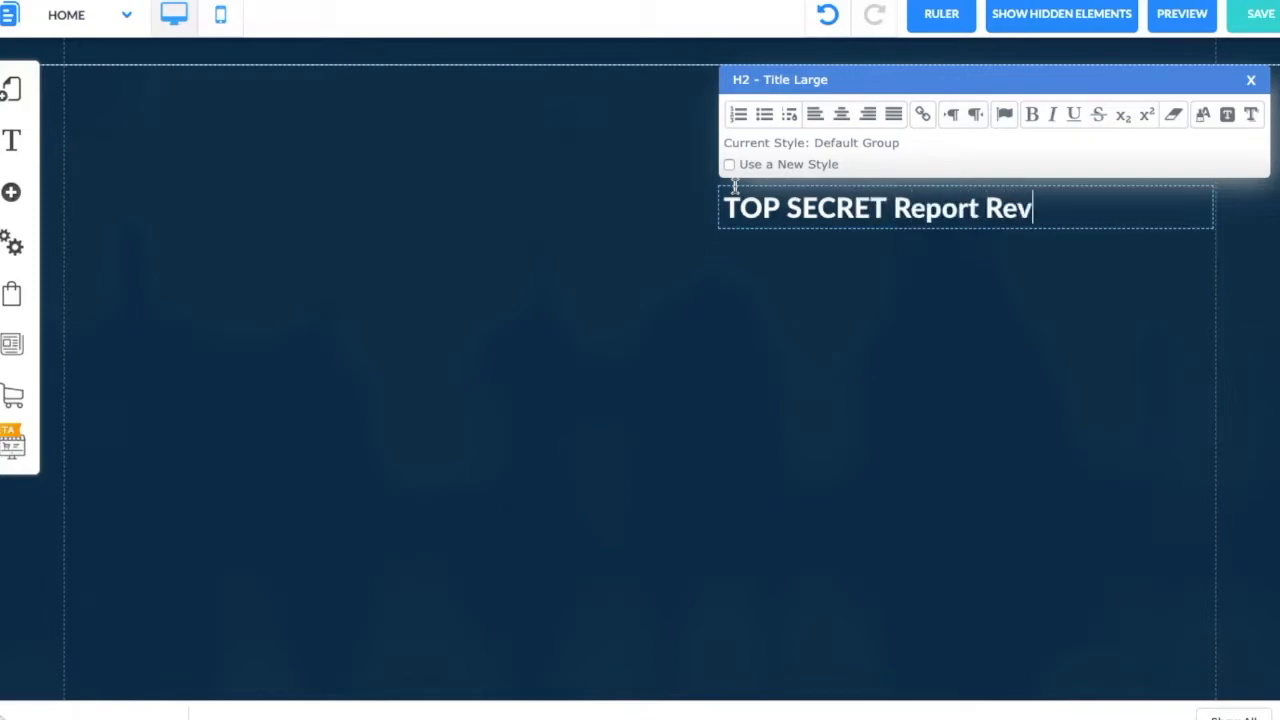
text(SECRET Report Reveals Little K)
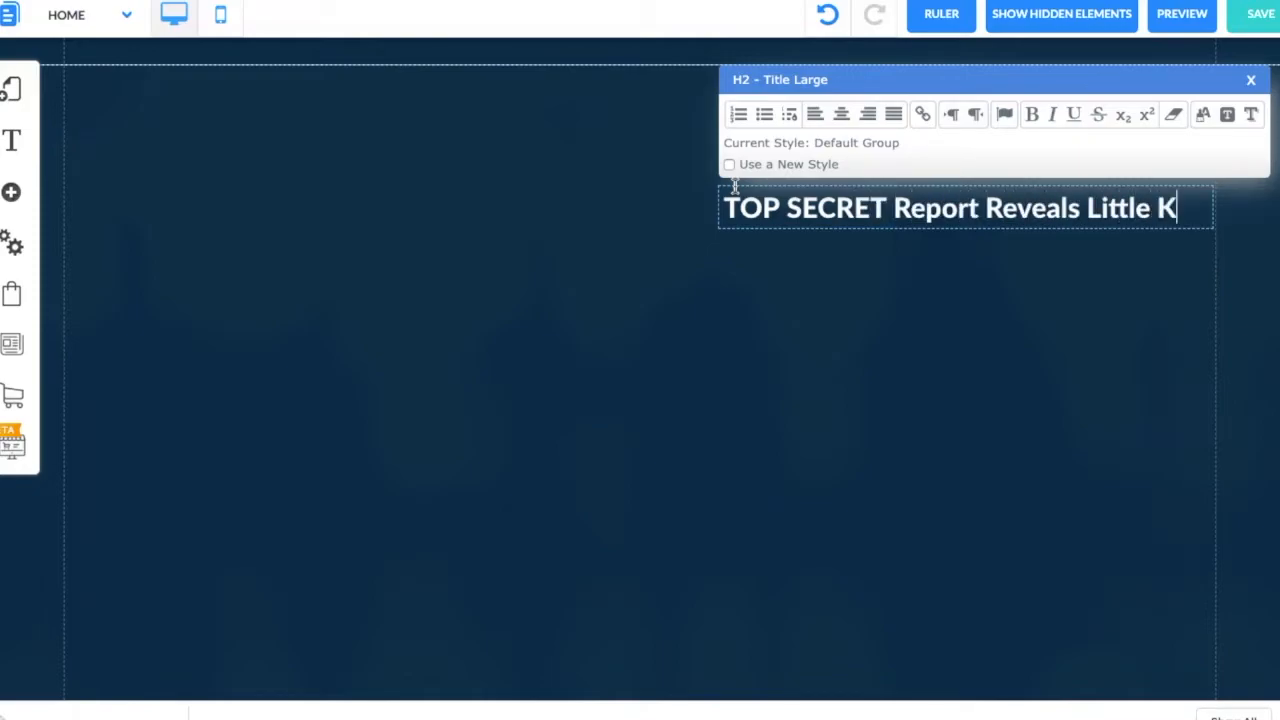
text(nown Builderall Design Hacks that )
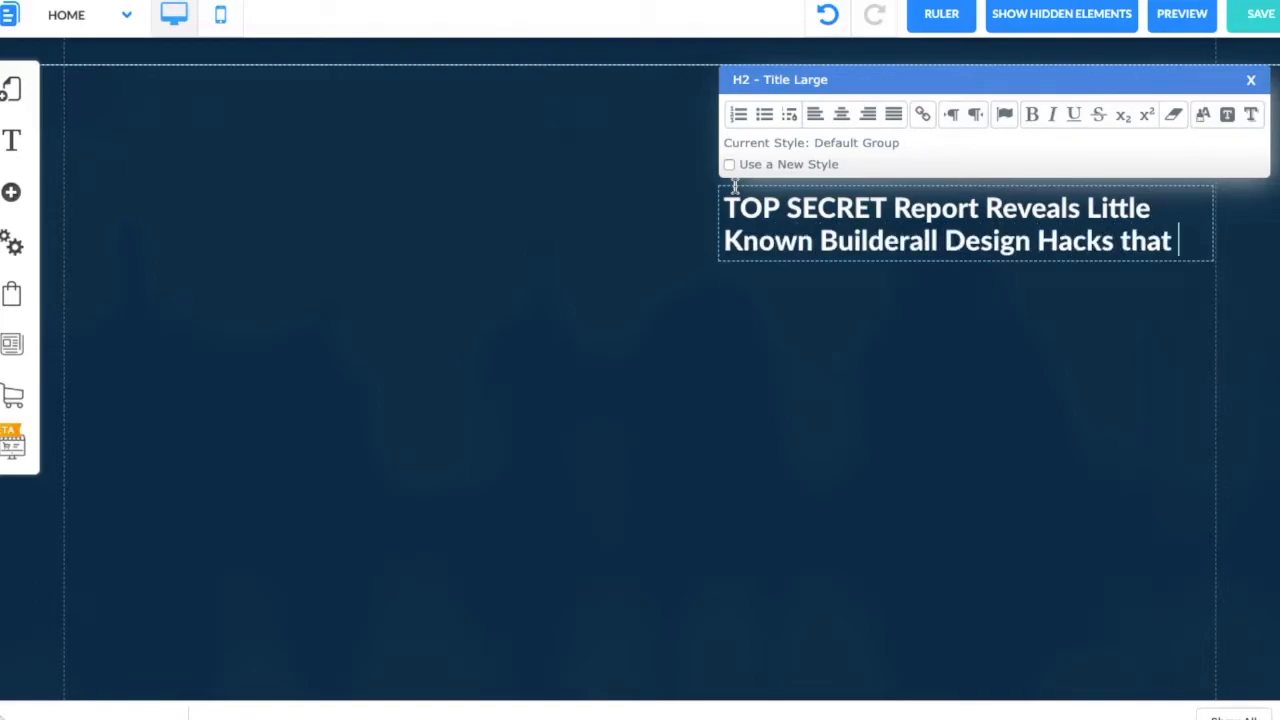
text(Take Your Funnels To the Next Level!)
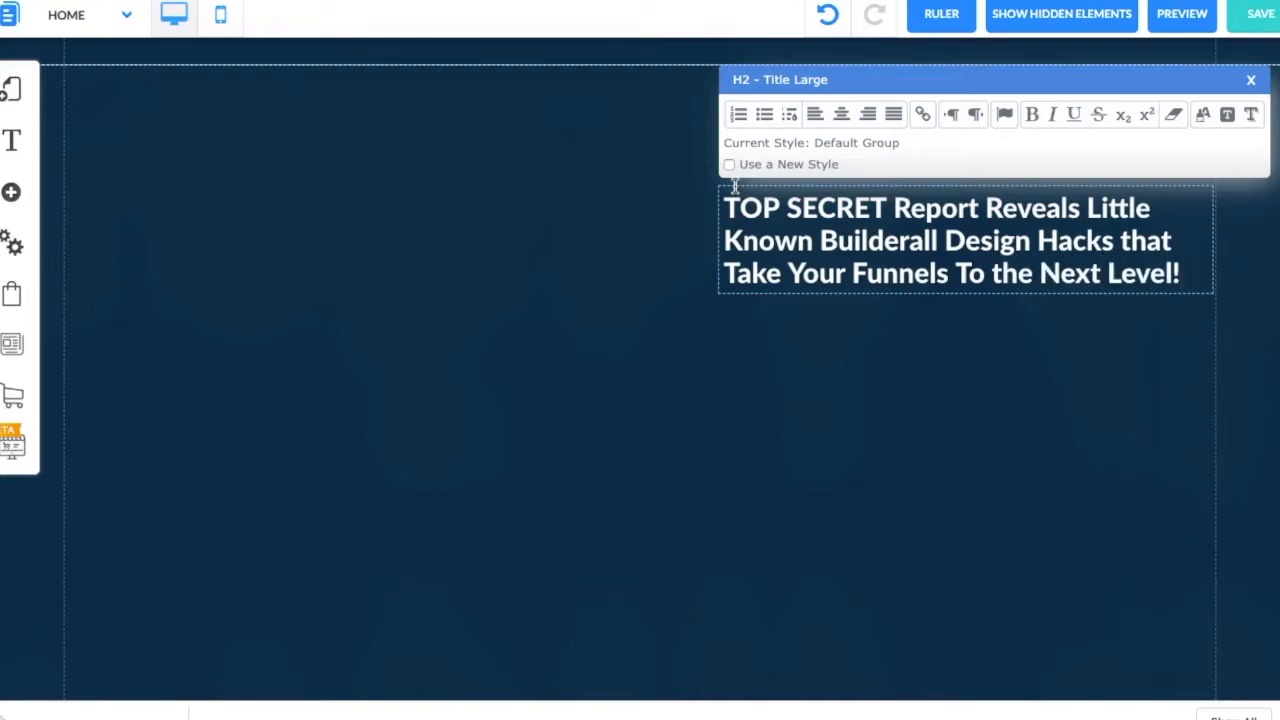
click(780, 431)
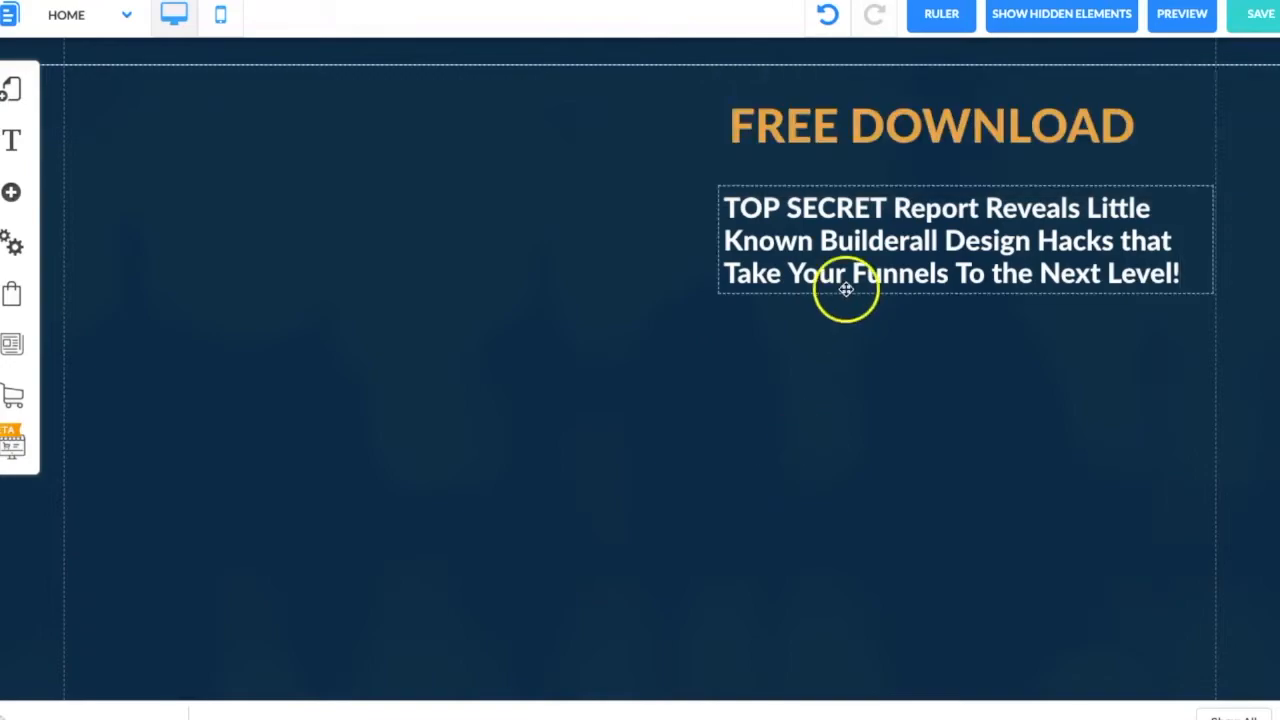
- Narrow the FREE DOWNLOAD title box and nudge it and the H2 headline so they line up as one block
click(848, 280)
right_click(846, 243)
click(880, 349)
click(1168, 120)
drag(1208, 129, 1152, 125)
drag(973, 123, 985, 128)
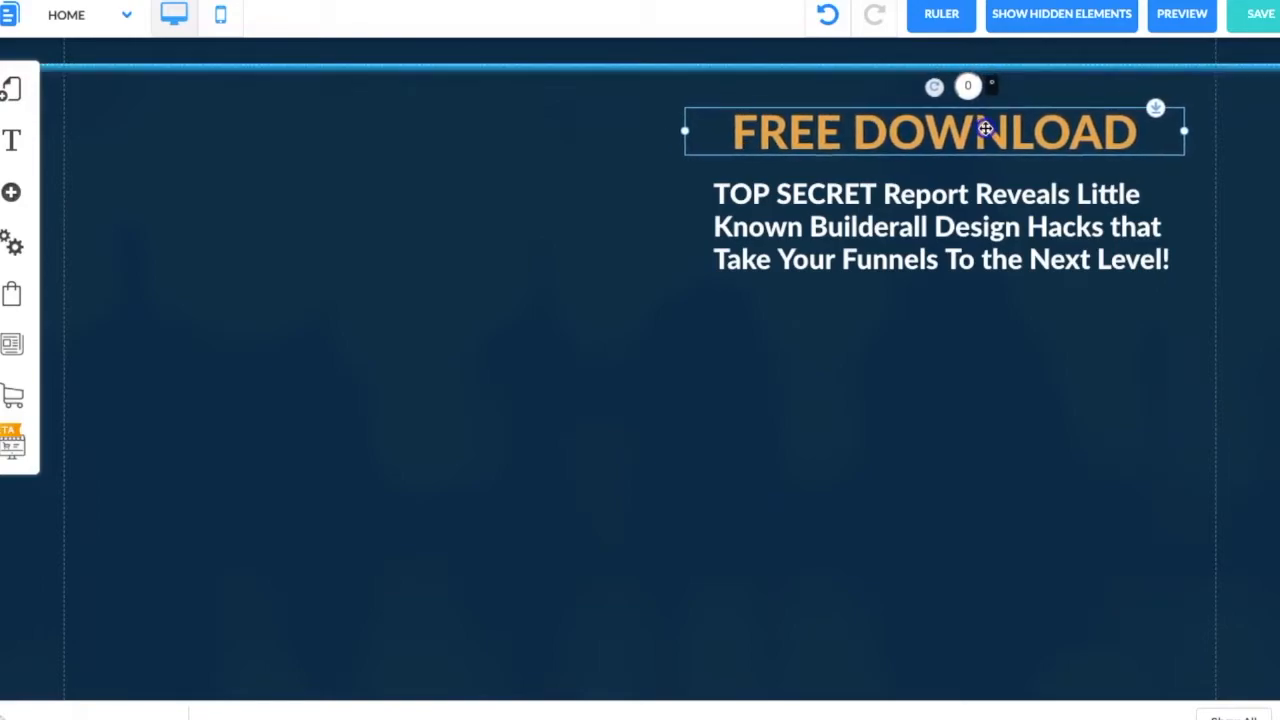
click(935, 248)
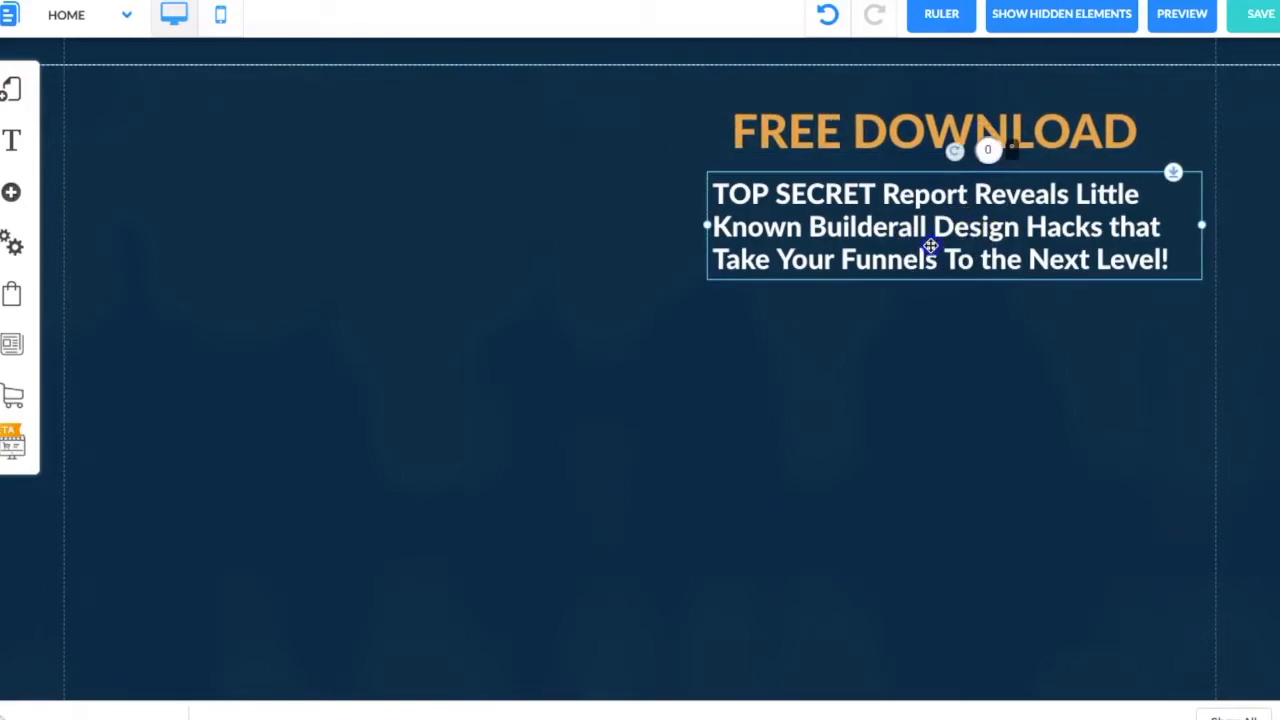
- Add an H3 title text element below the H2 headline and narrow it to about the headline's width
click(11, 195)
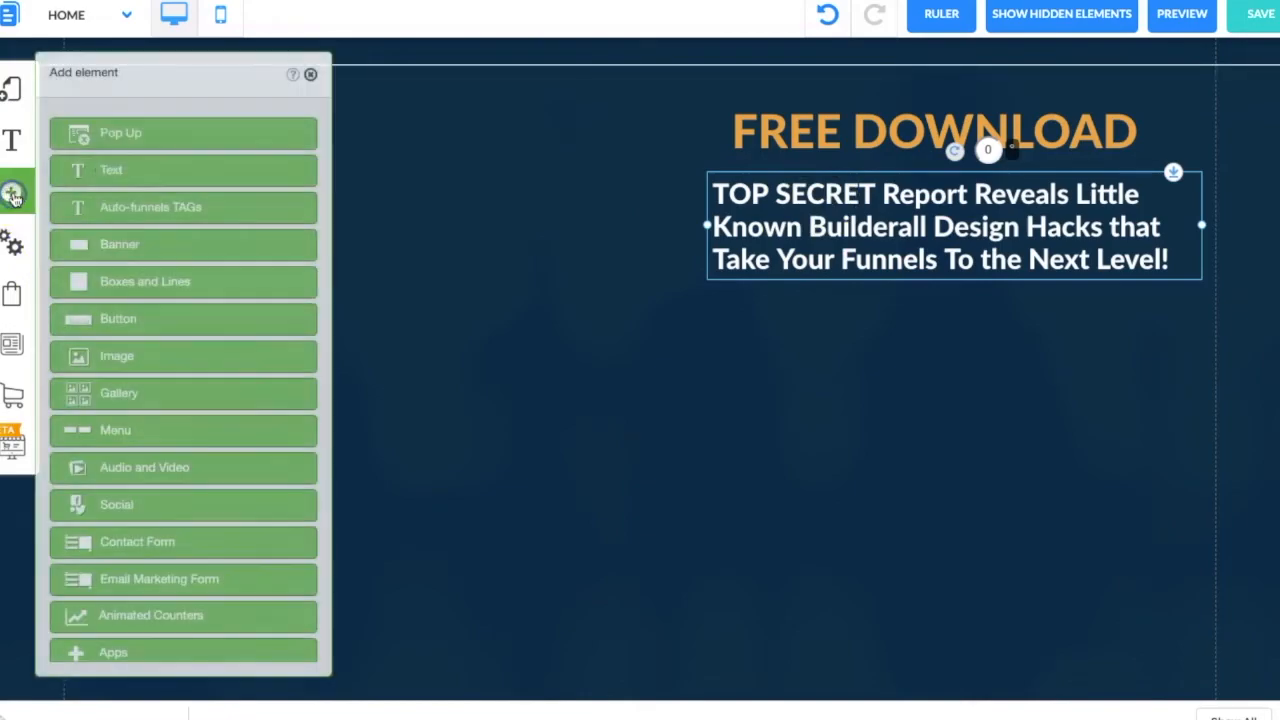
click(114, 172)
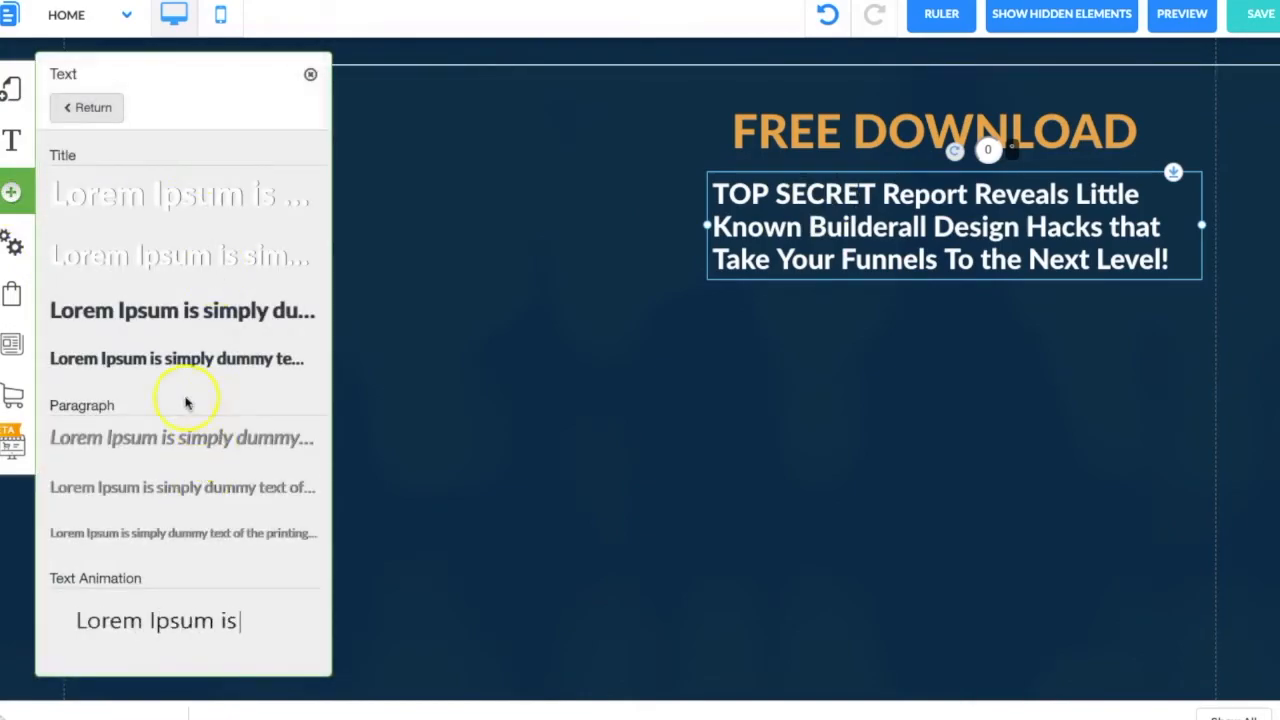
click(165, 317)
click(754, 466)
drag(547, 299, 884, 340)
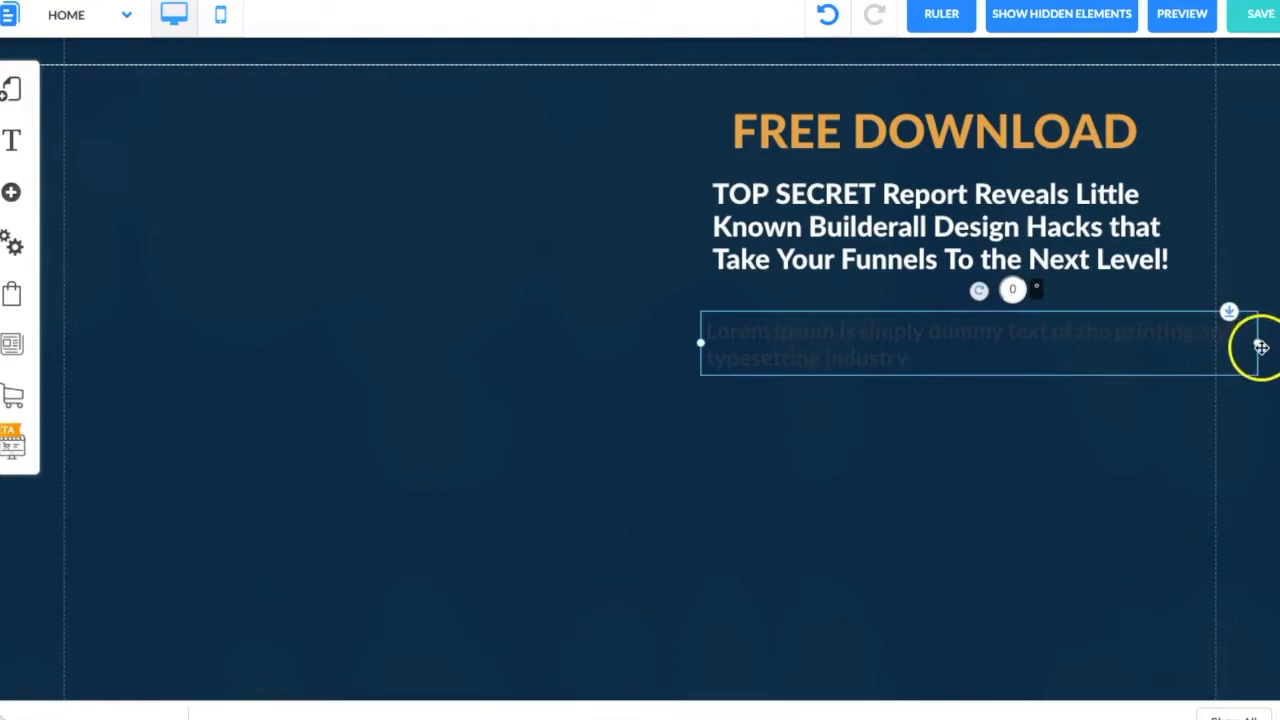
drag(1260, 346, 1163, 346)
drag(905, 338, 911, 340)
- Give the H3 text a new style with a near-white font color
click(911, 340)
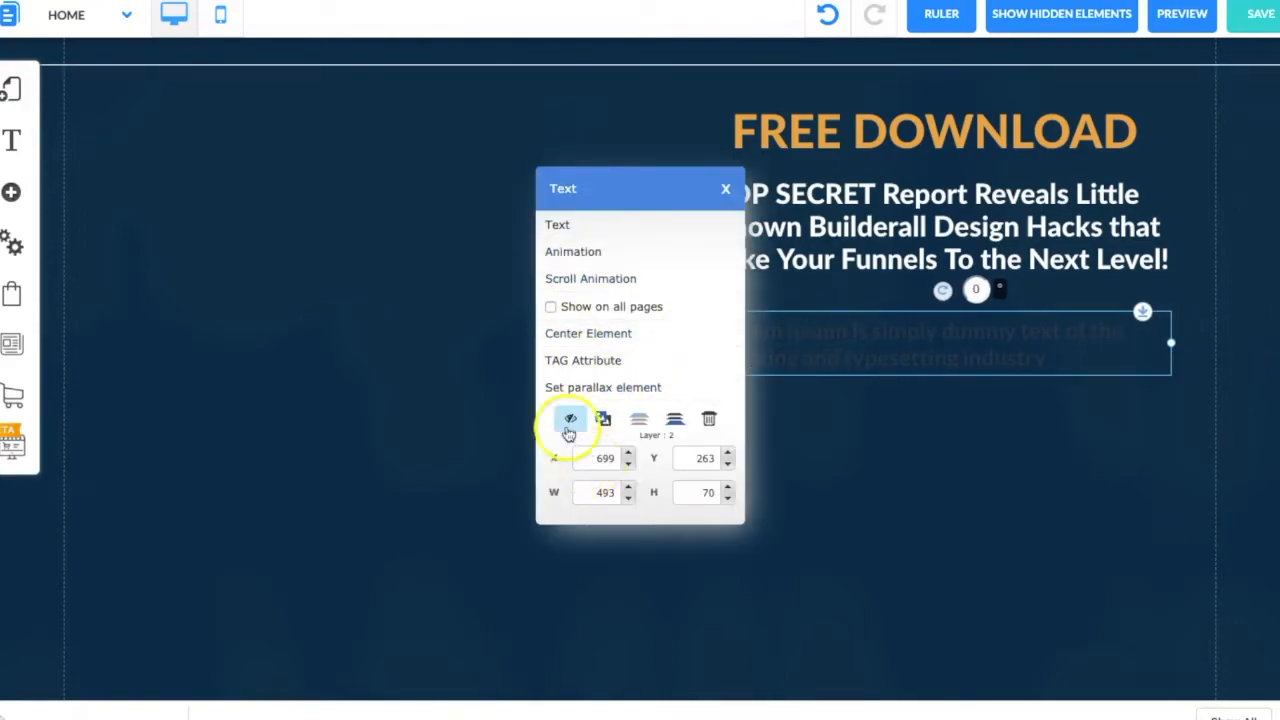
click(557, 227)
click(725, 289)
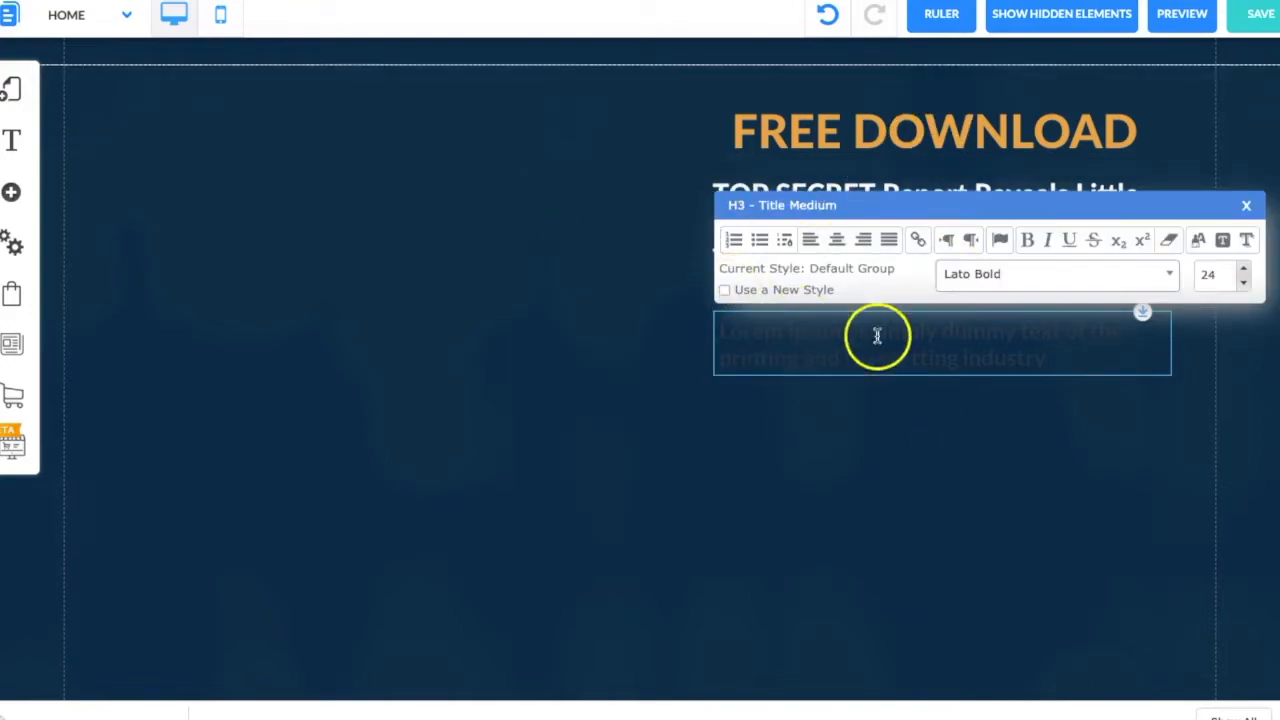
click(1196, 241)
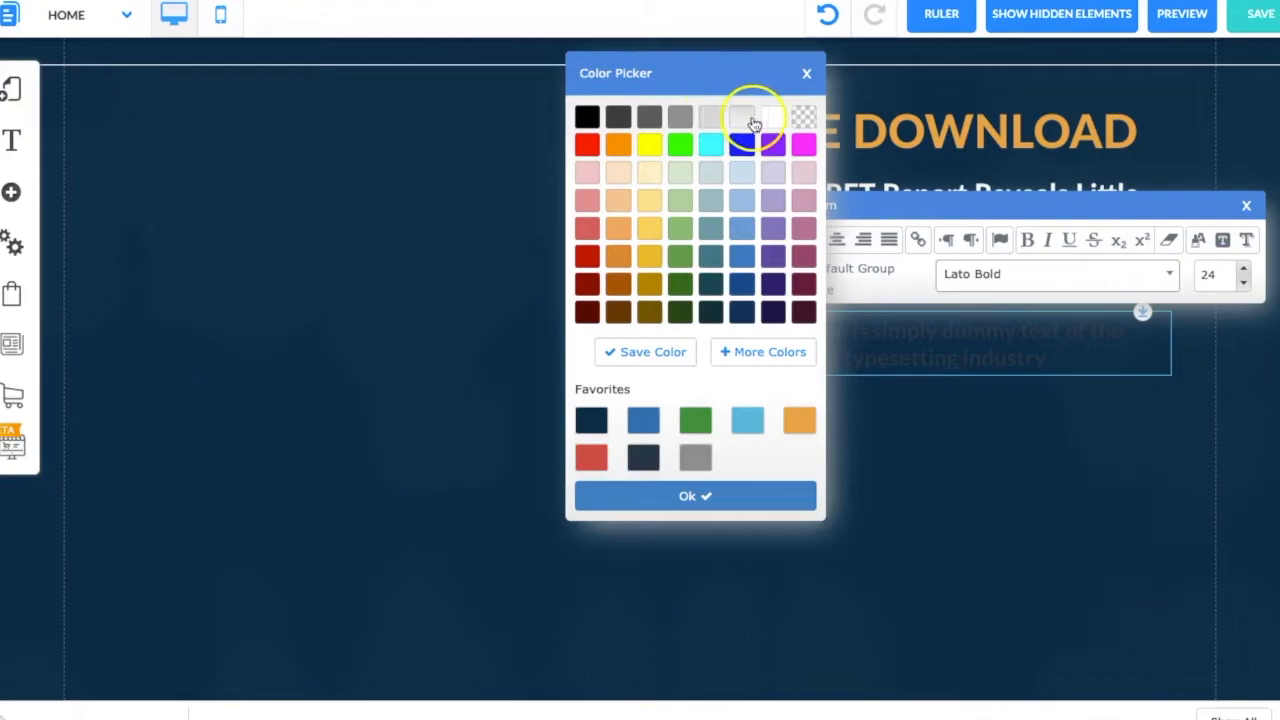
click(752, 122)
click(997, 543)
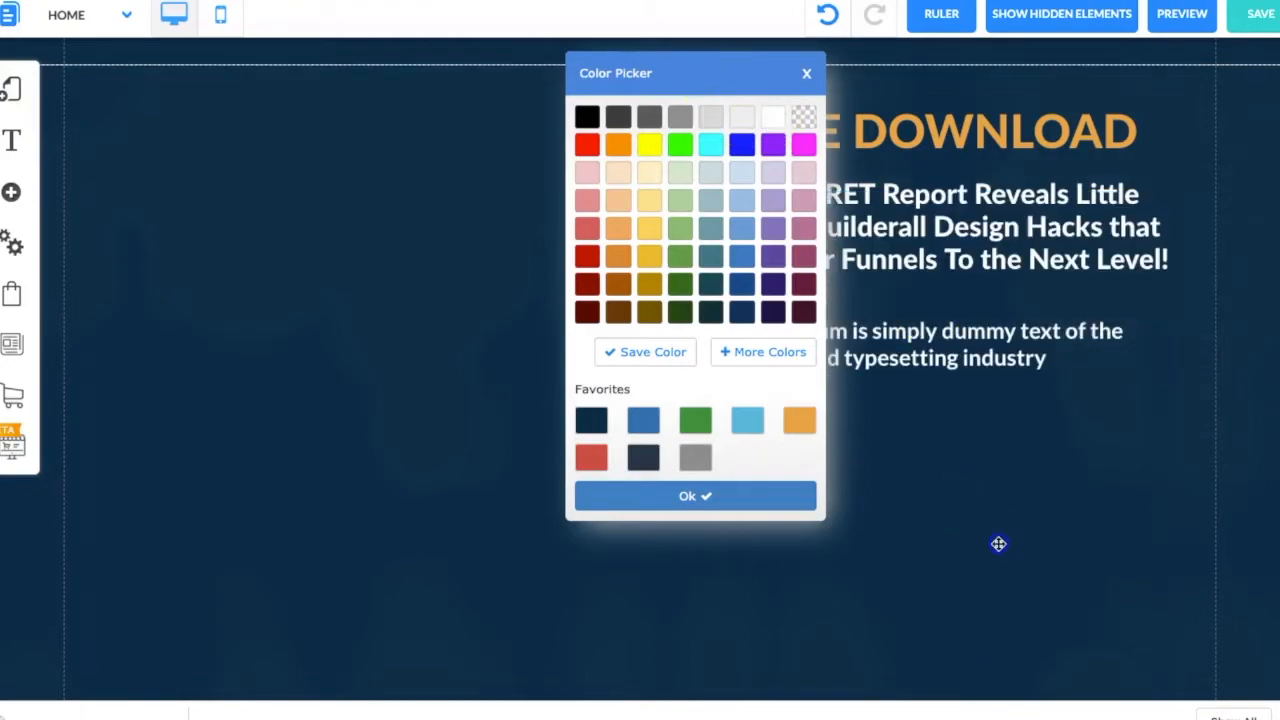
- Replace the H3 placeholder text with "FILL OUT THE FORM BELOW AND GRAB MY FREE INSIDER FUNNEL DESIGN REPORT!"
click(817, 370)
drag(720, 334, 1105, 357)
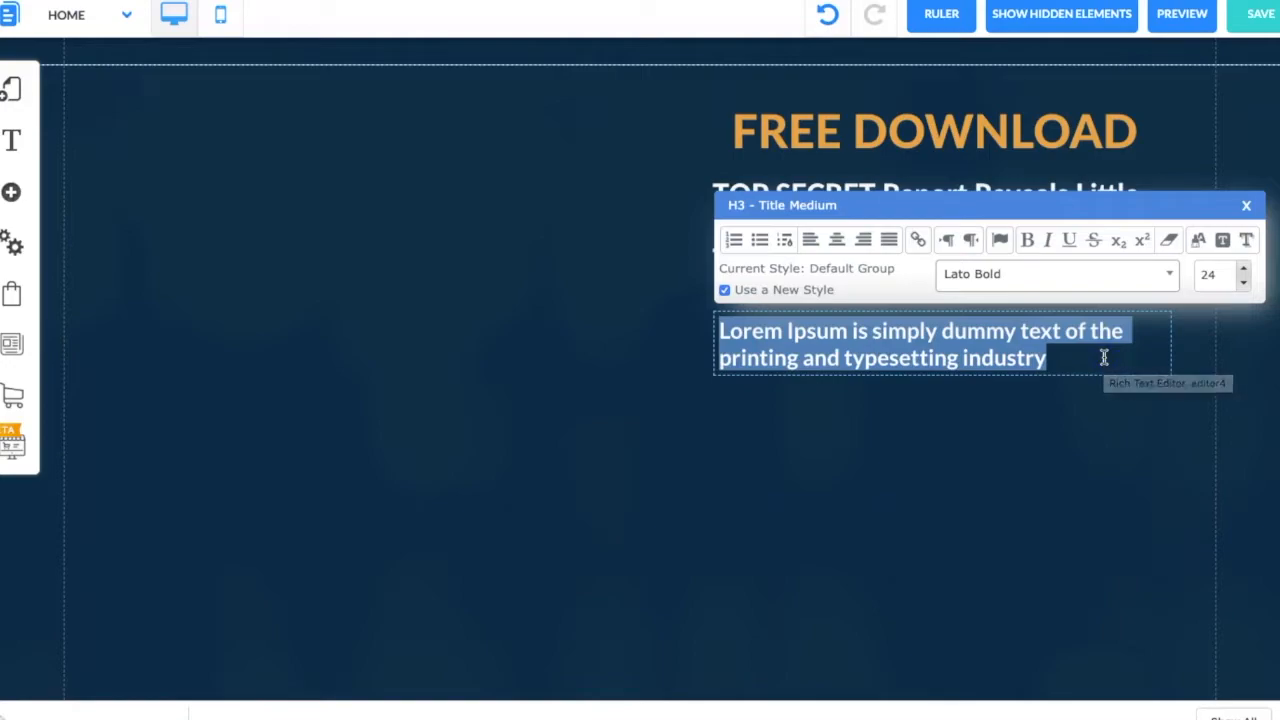
text(FILL OUT THE FORM BELOW AND G)
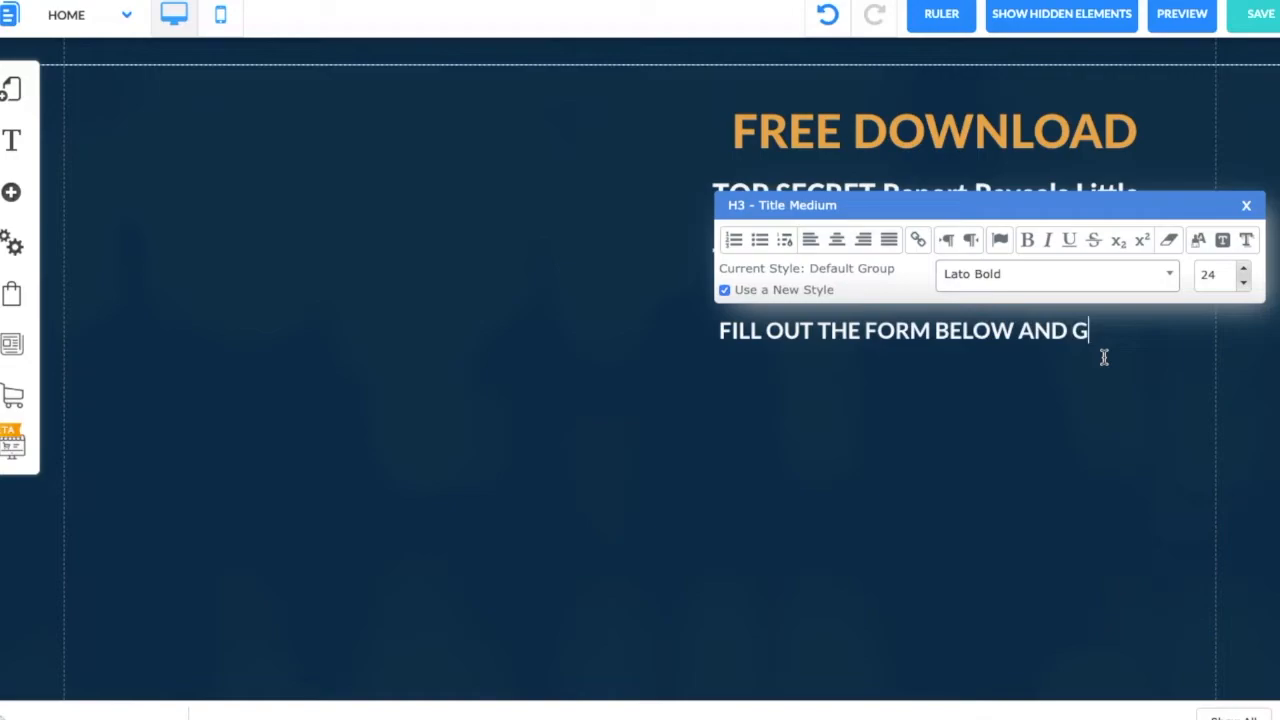
text(RAB MY FREE INSIDER)
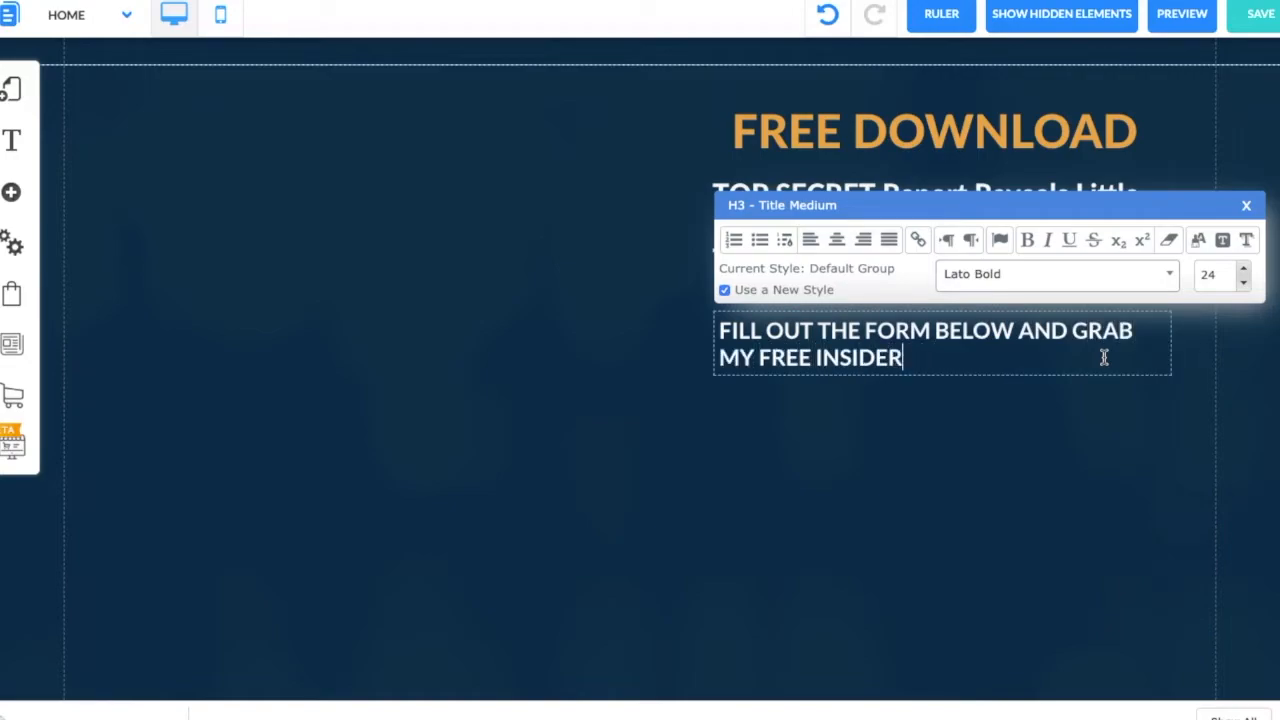
text( FUNNEL DESIGN REP)
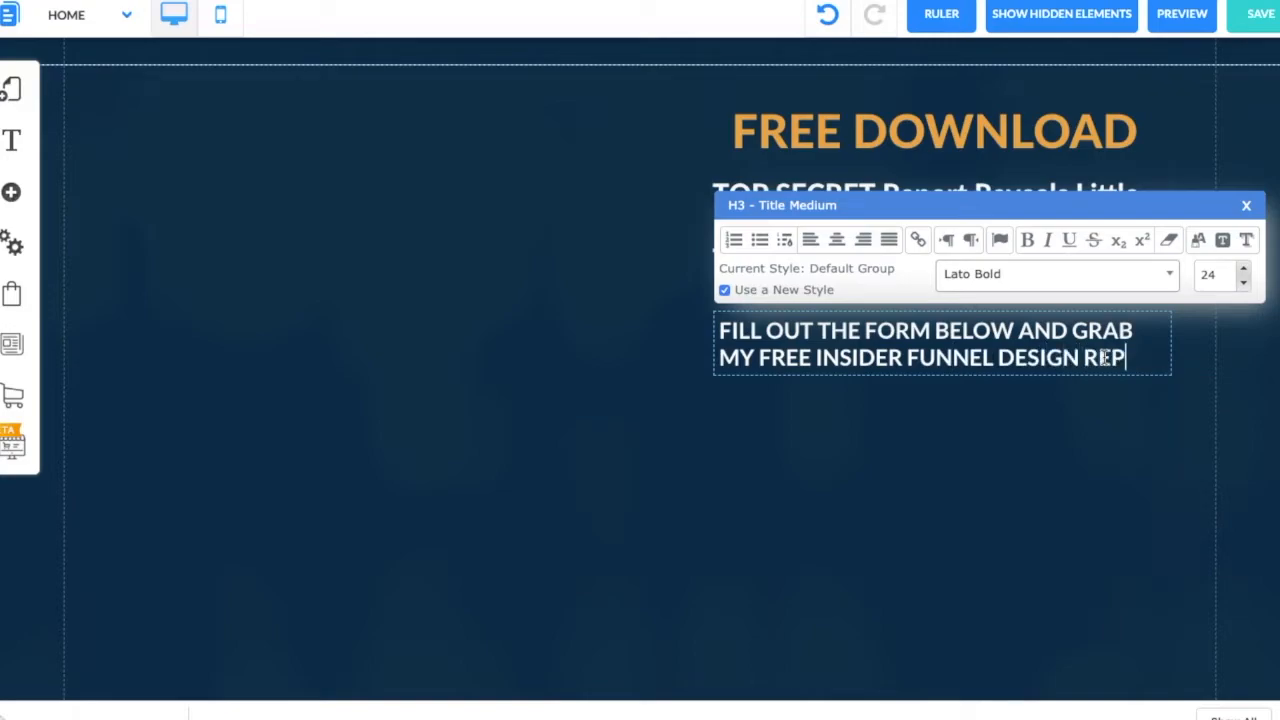
text(ORT!)
click(1097, 454)
- Widen the H3 text box so its text fits on two lines and align it beneath the H2 headline
click(877, 371)
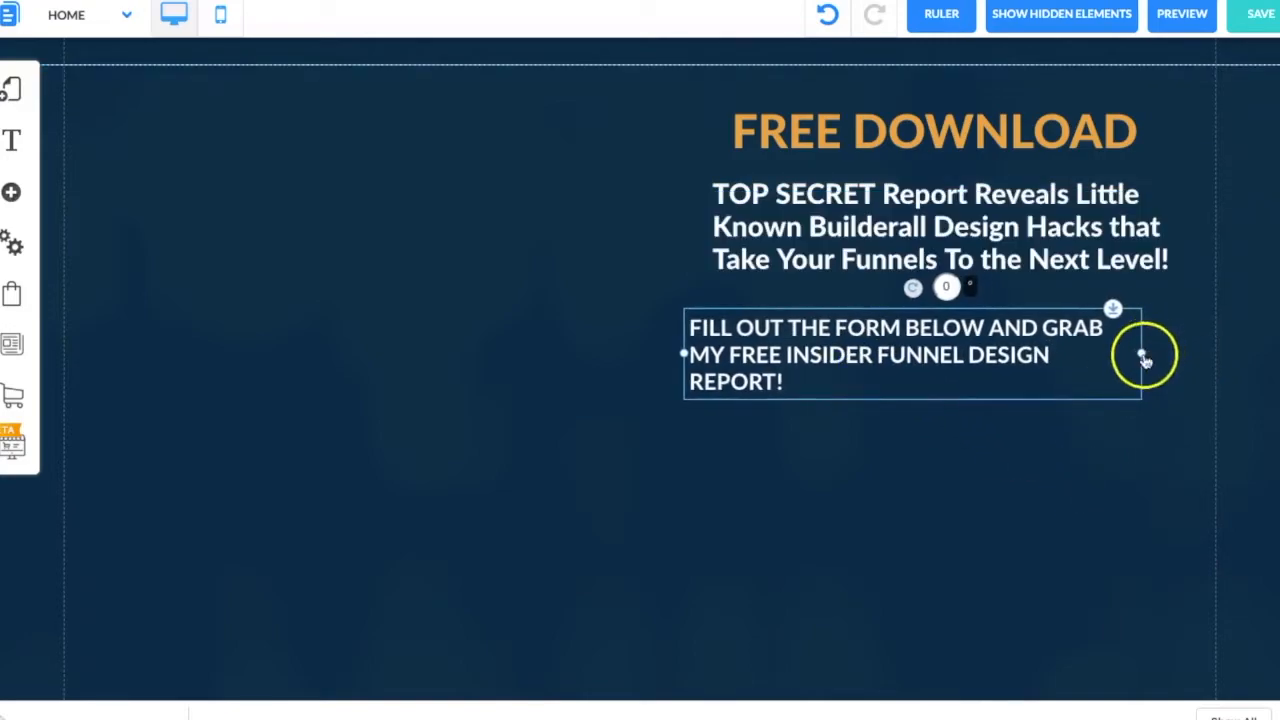
drag(1146, 355, 1183, 355)
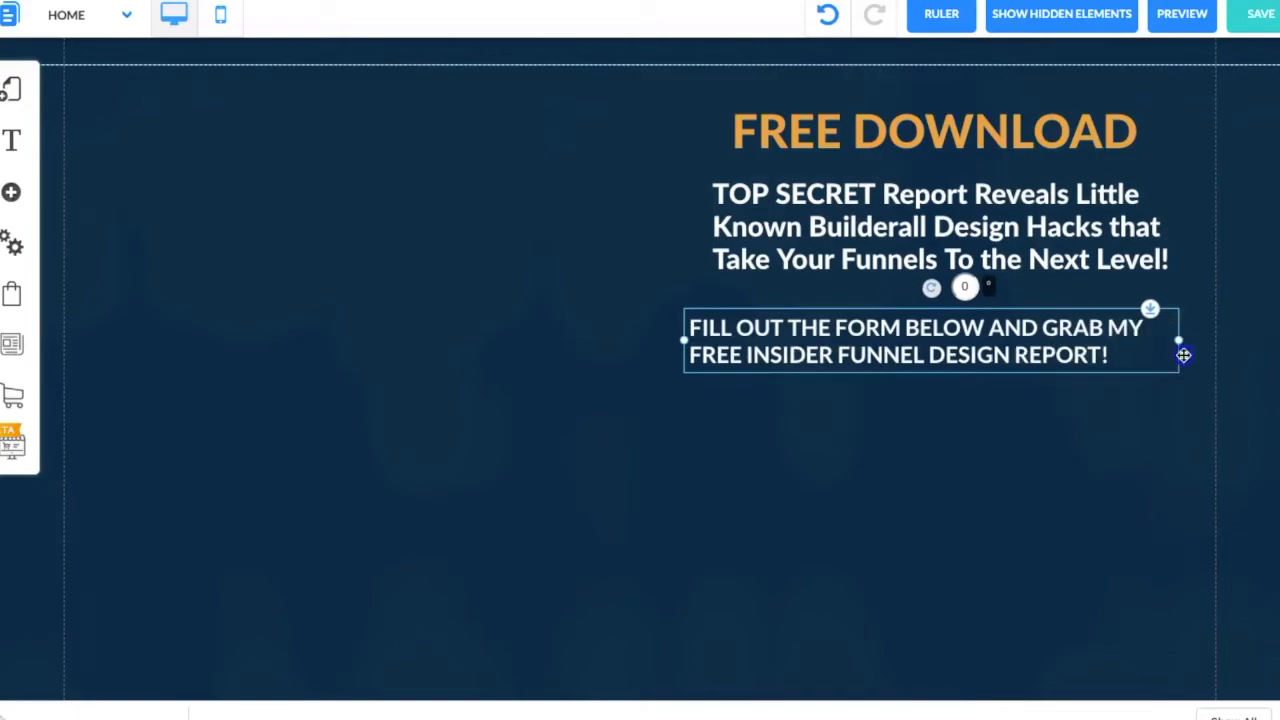
double_click(993, 350)
click(944, 447)
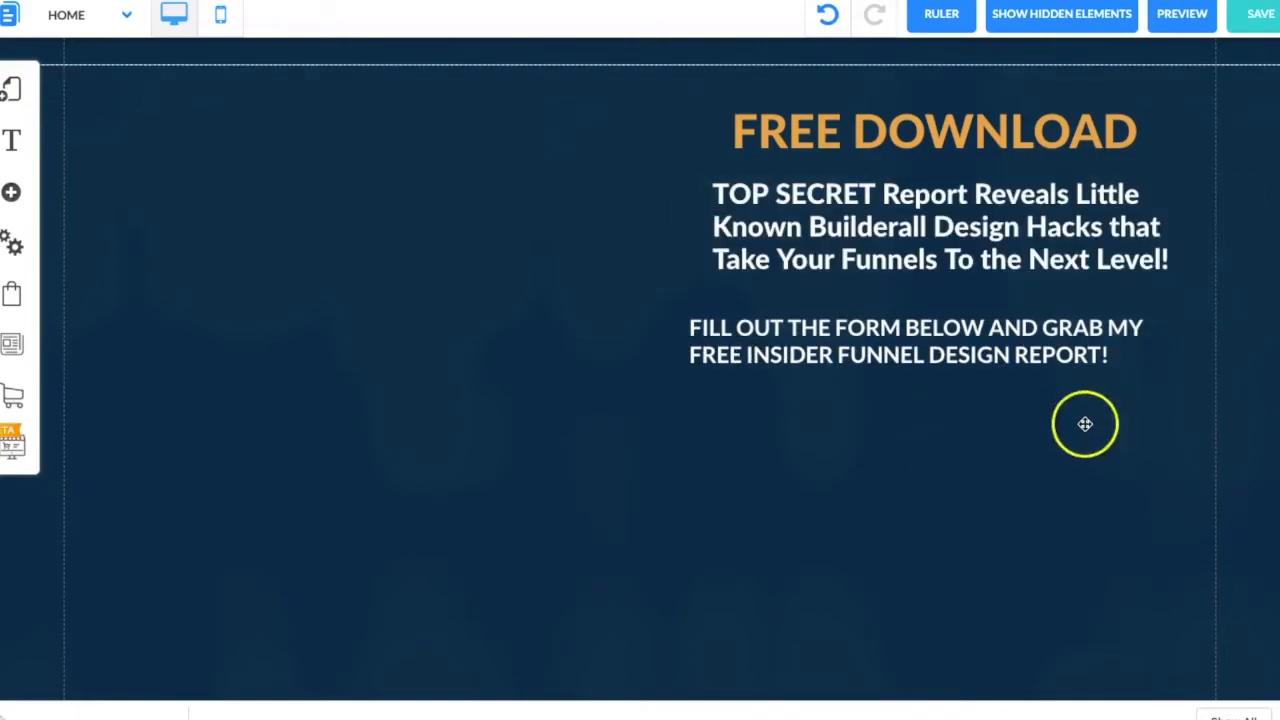
drag(958, 357, 988, 353)
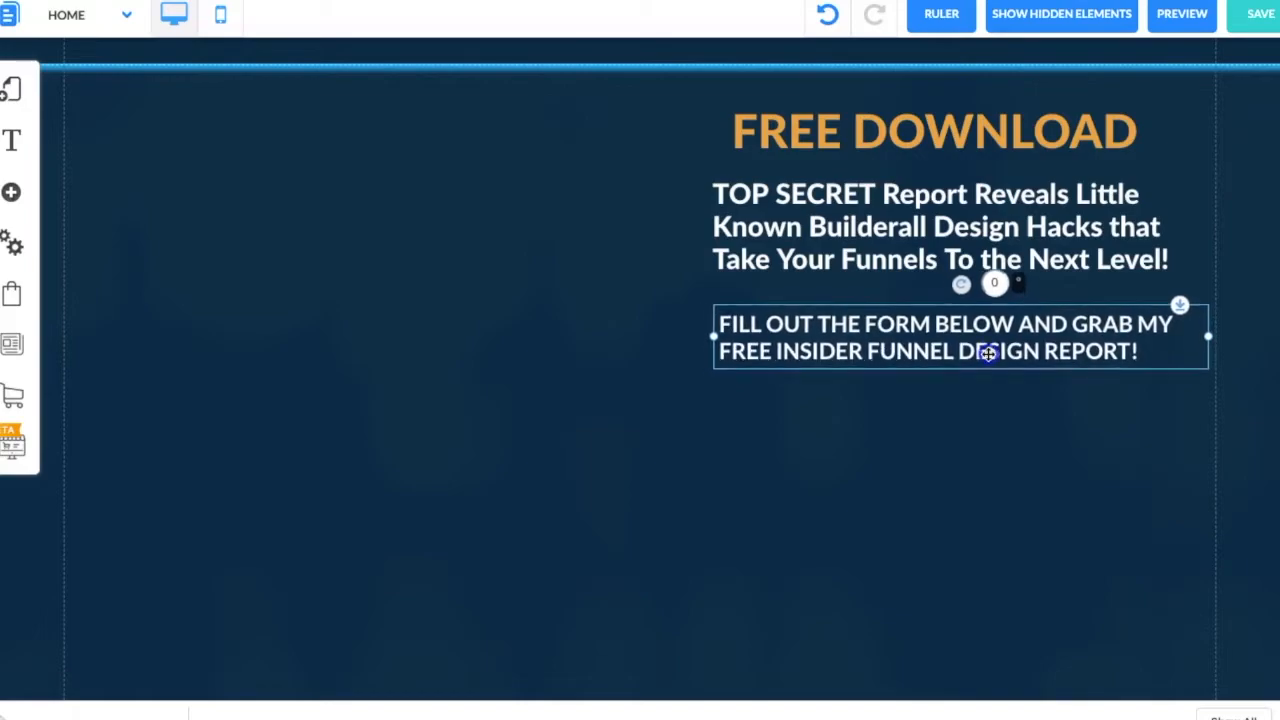
drag(1209, 340, 1190, 342)
click(1229, 351)
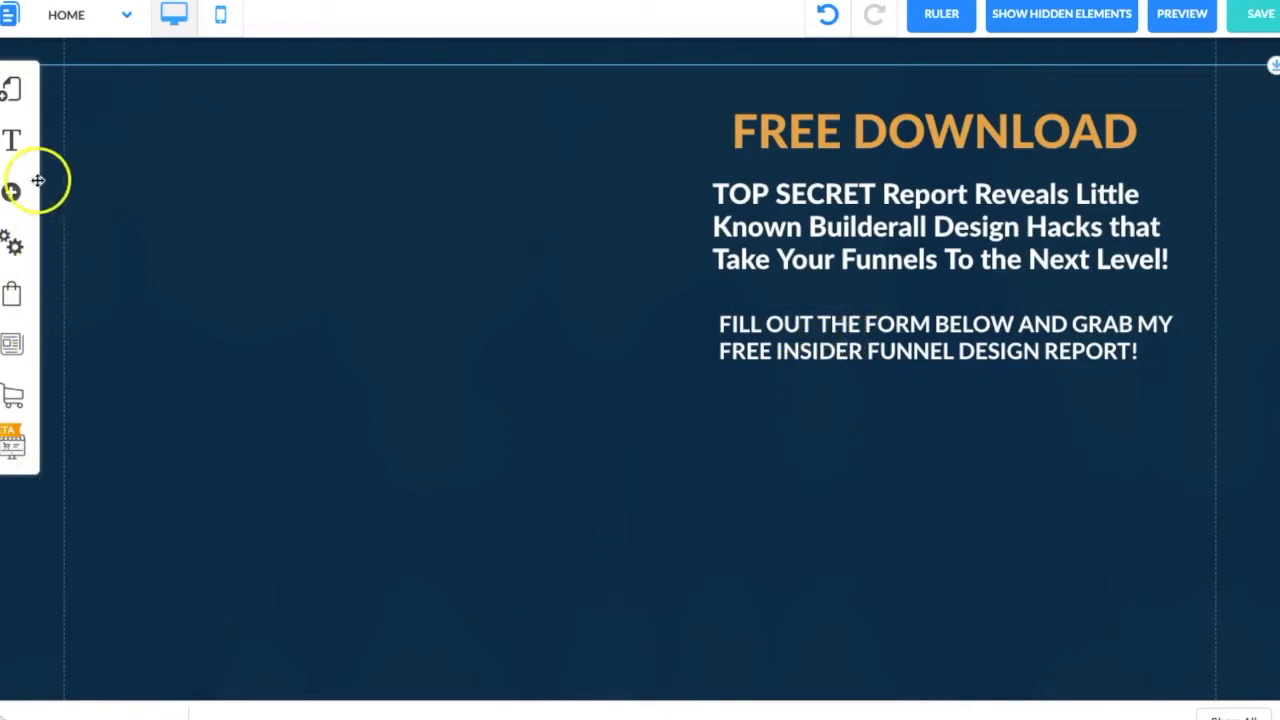
- Add the dark grey BUY NOW button, enlarge it to about 512 by 87, and place it below the H3 text
click(10, 194)
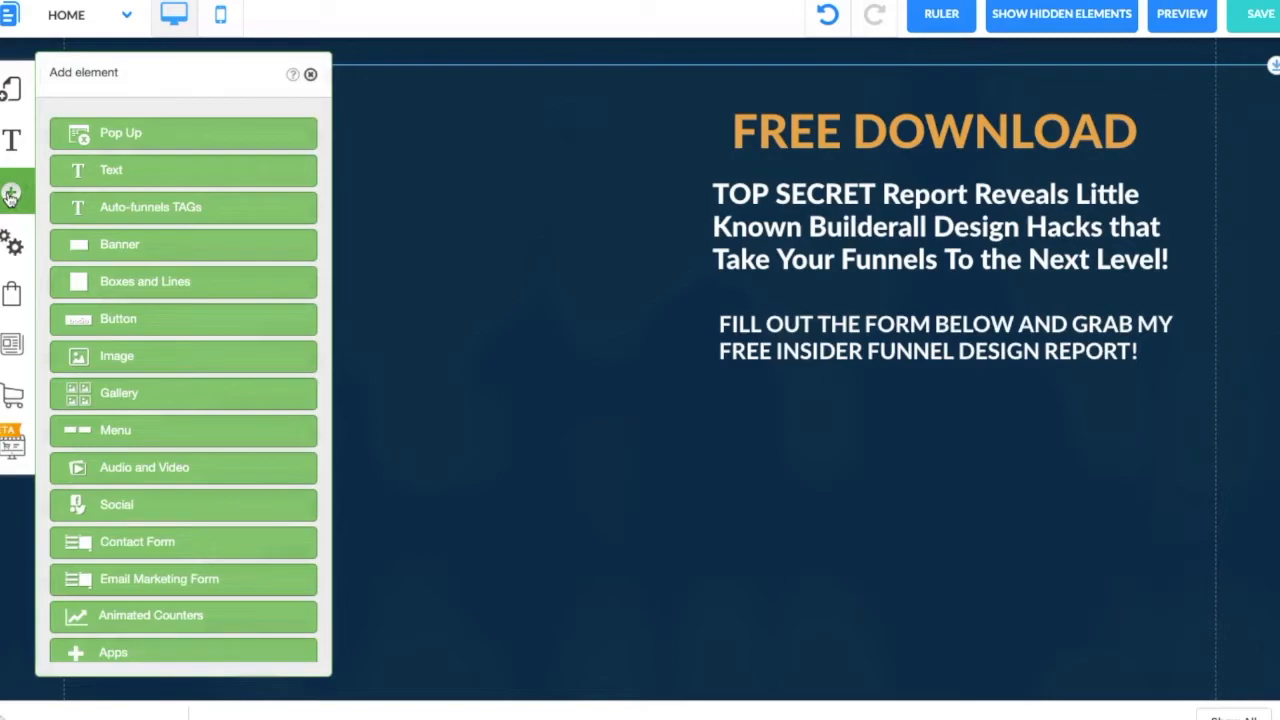
click(138, 320)
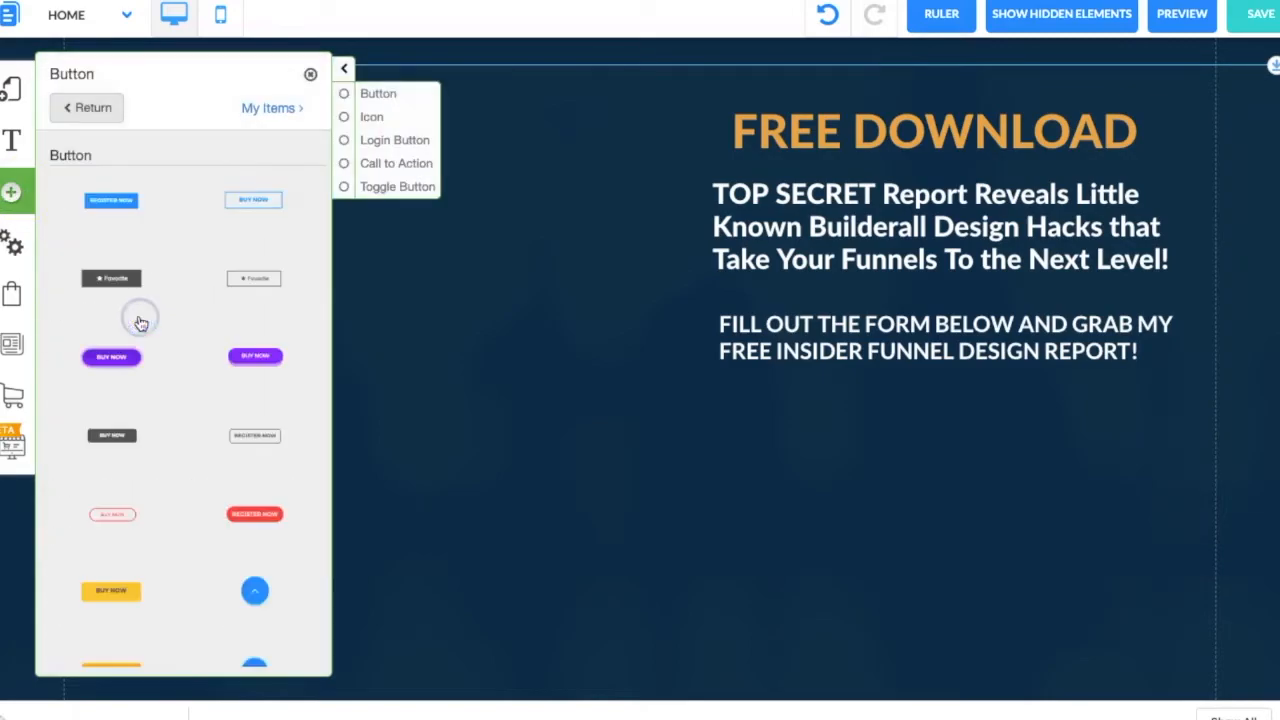
scroll(161, 566, down, 2)
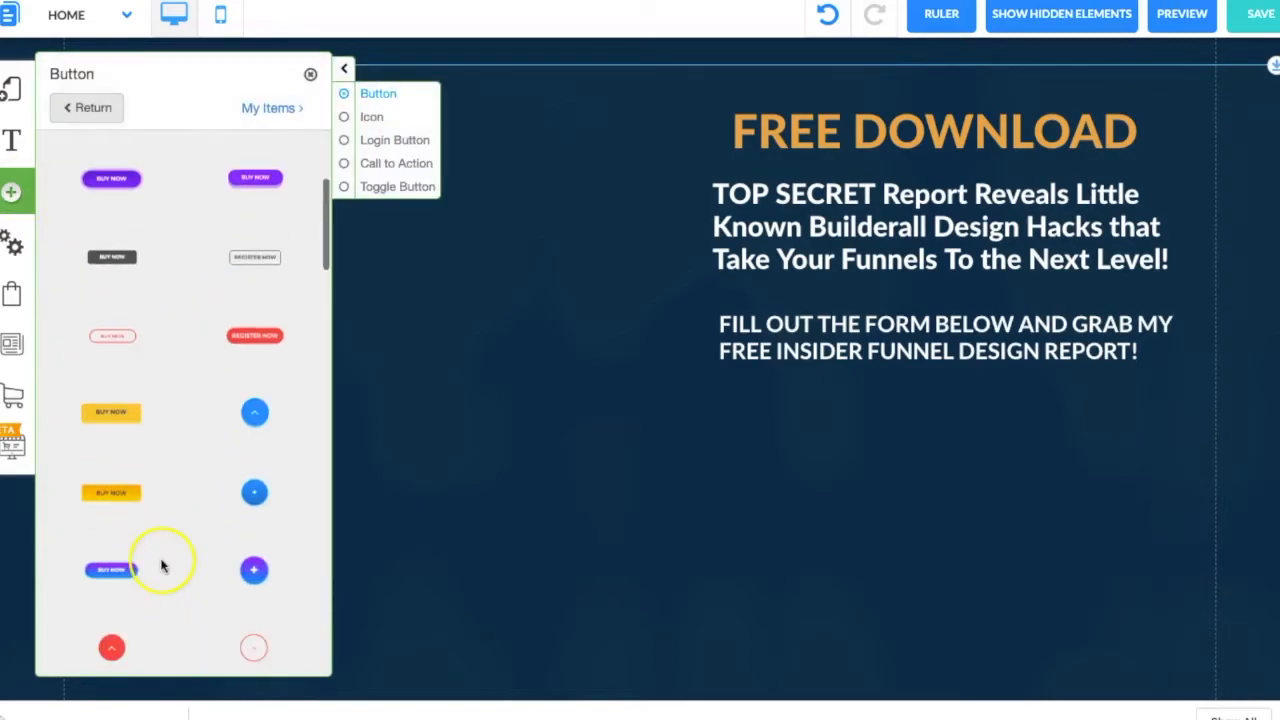
scroll(161, 566, up, 2)
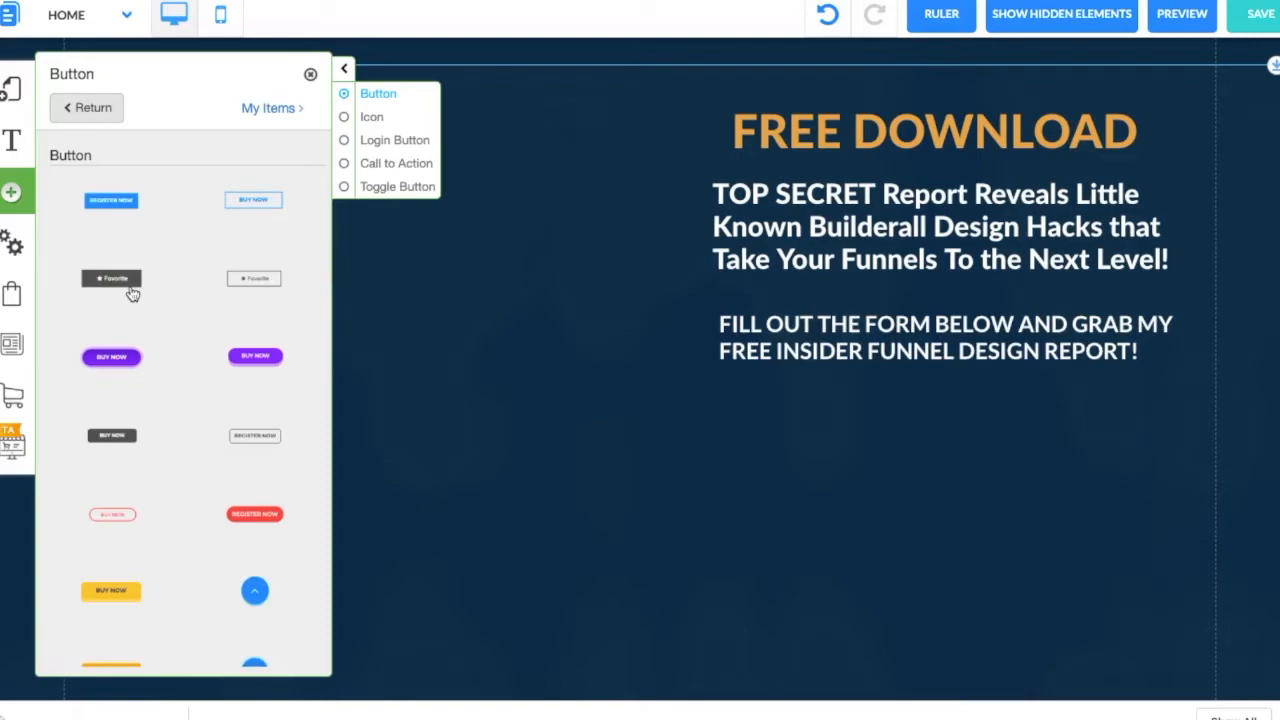
click(113, 437)
click(854, 543)
click(646, 316)
drag(646, 316, 1197, 476)
drag(1015, 477, 1001, 472)
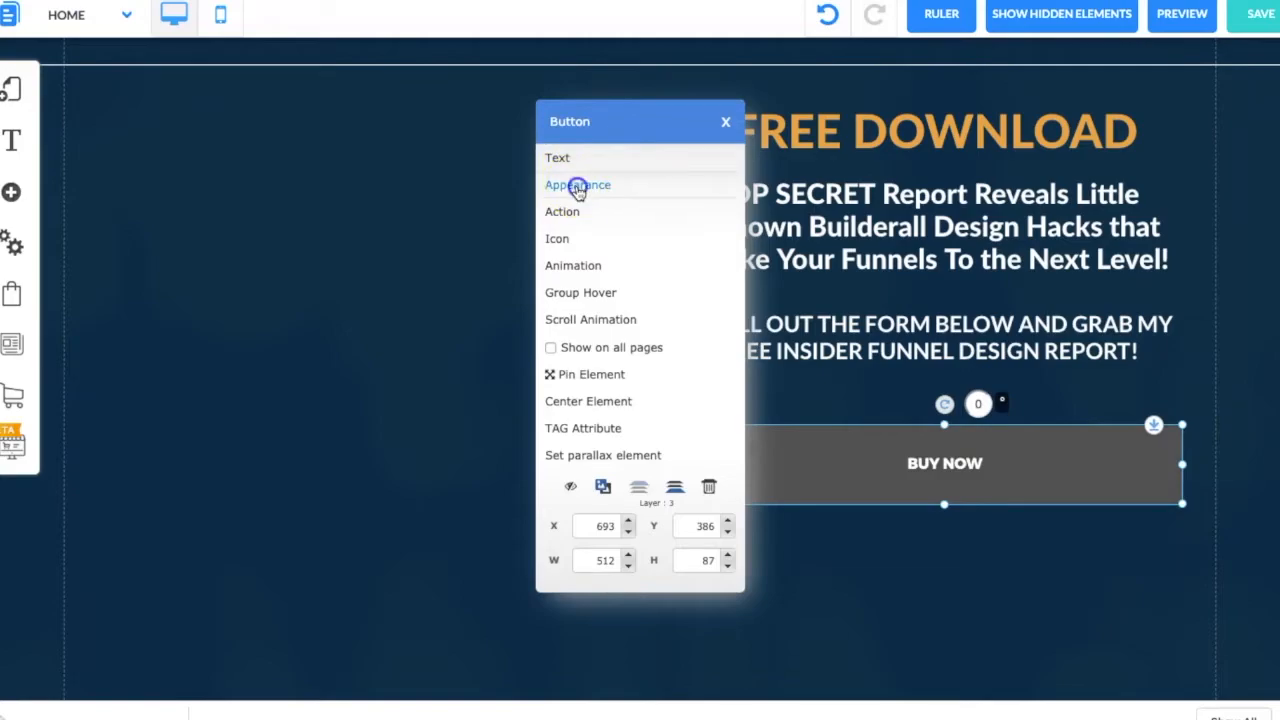
- Set the BUY NOW button's background to the orange favorite color and its hover background to yellow
click(577, 183)
scroll(225, 492, down, 3)
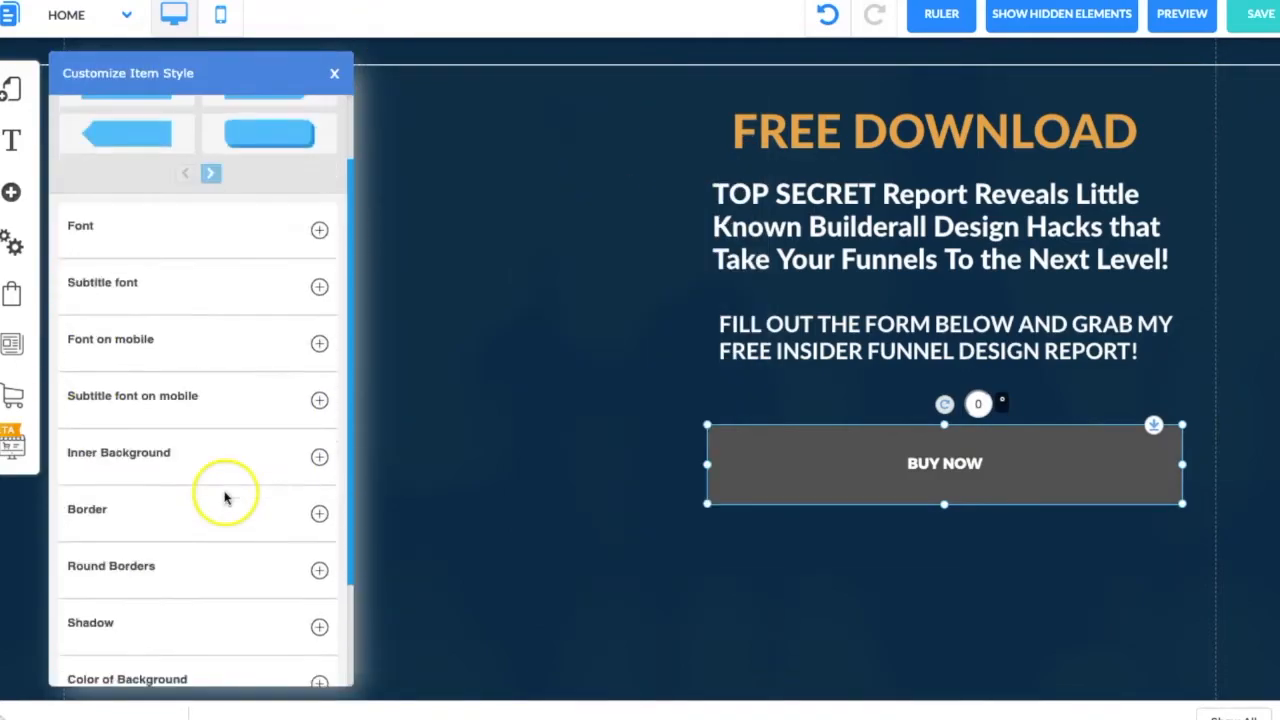
click(319, 543)
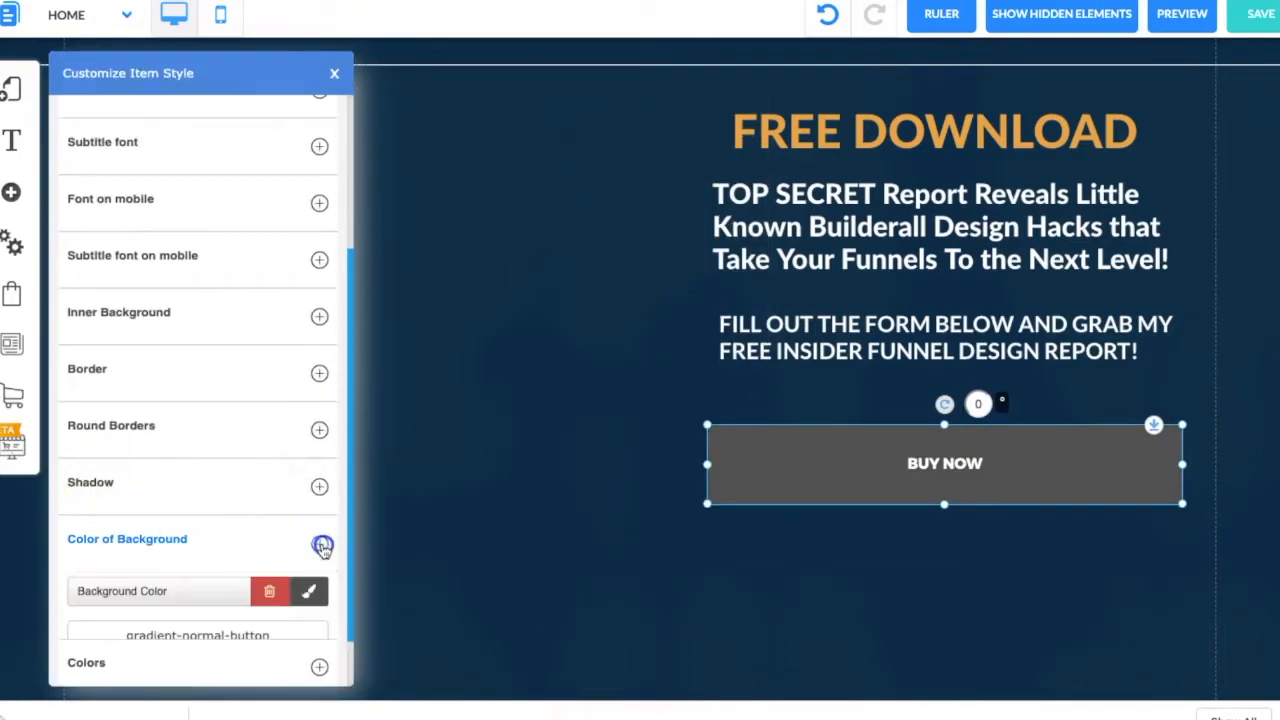
click(316, 600)
click(551, 422)
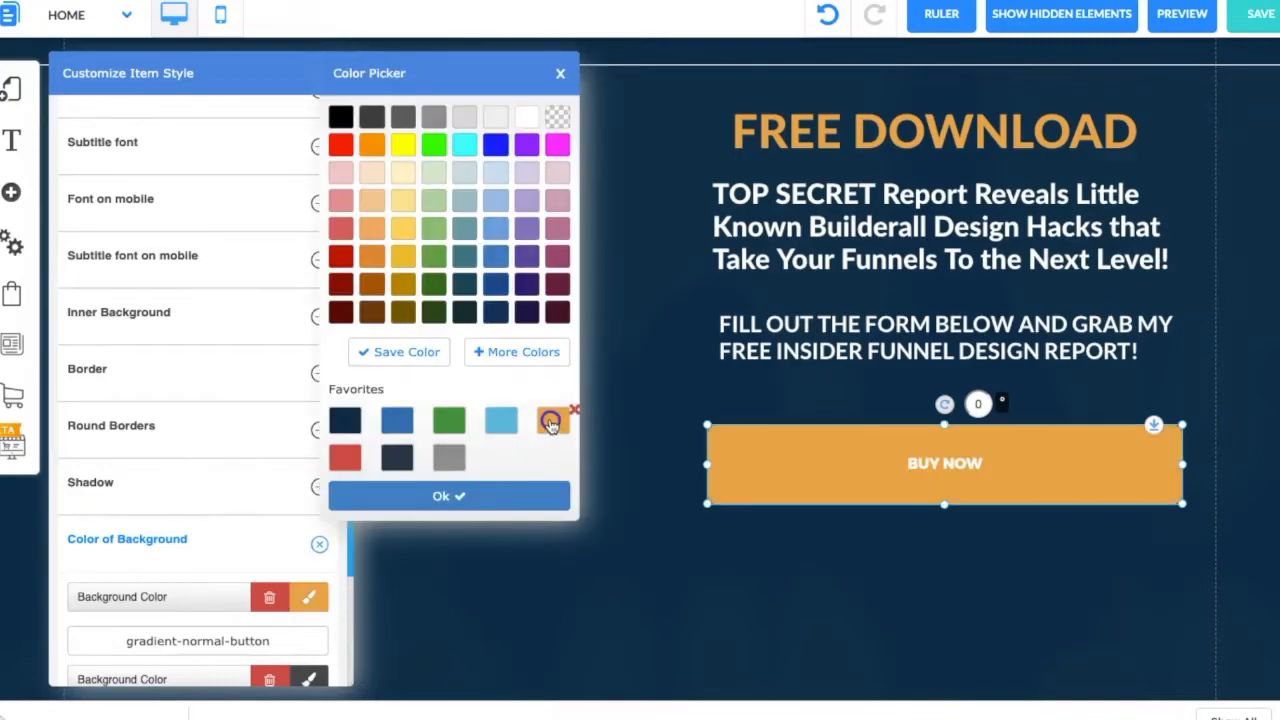
scroll(278, 583, down, 1)
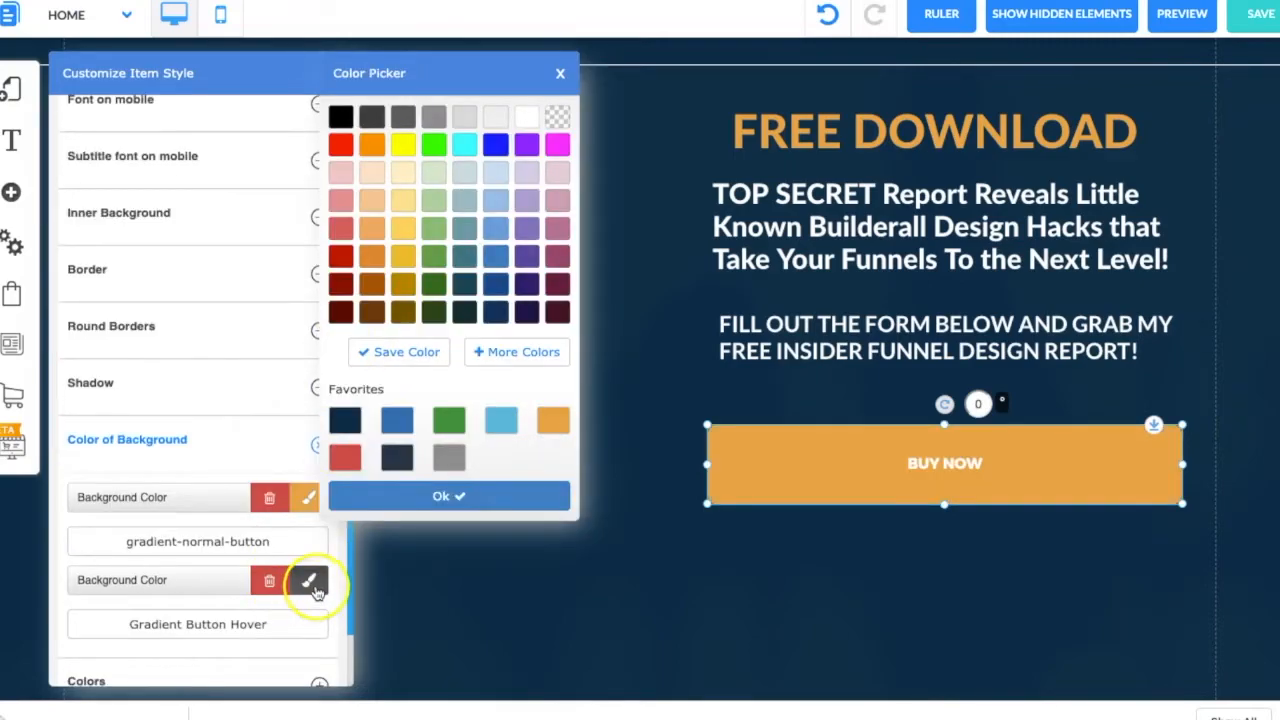
click(408, 230)
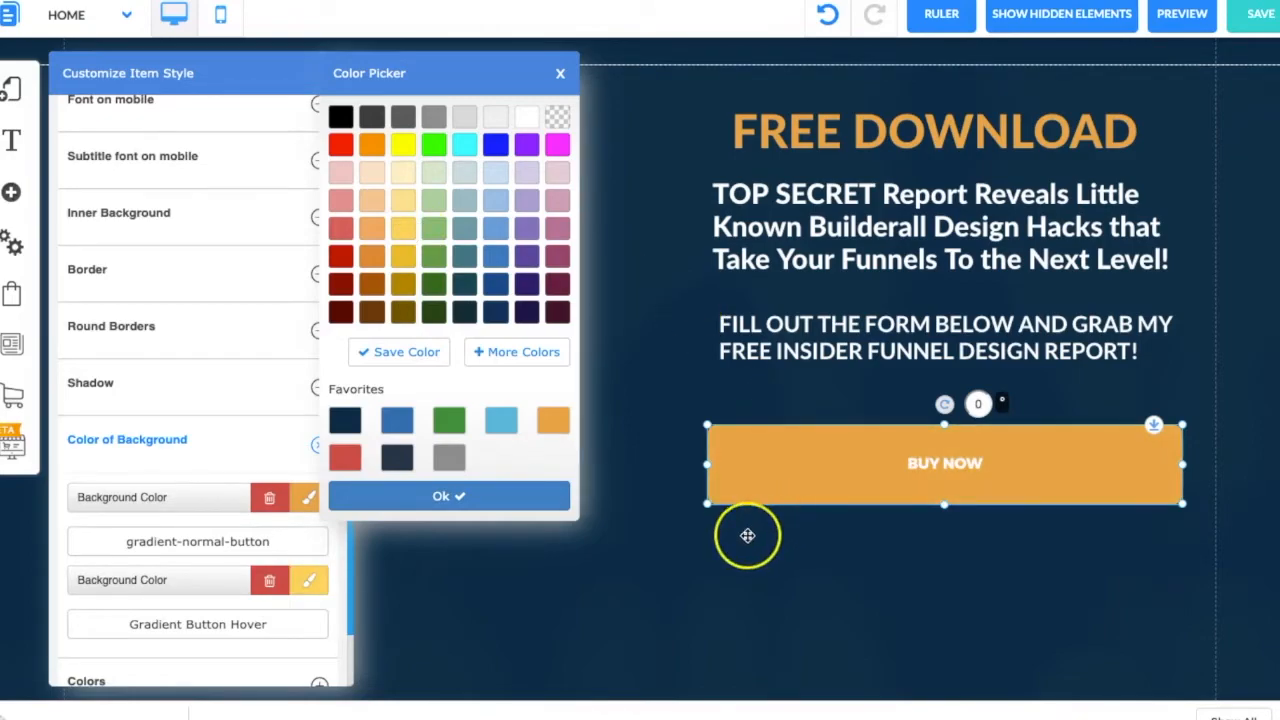
click(405, 499)
- Change the BUY NOW button's text to "GET FREE INSTANT ACCESS!"
click(771, 483)
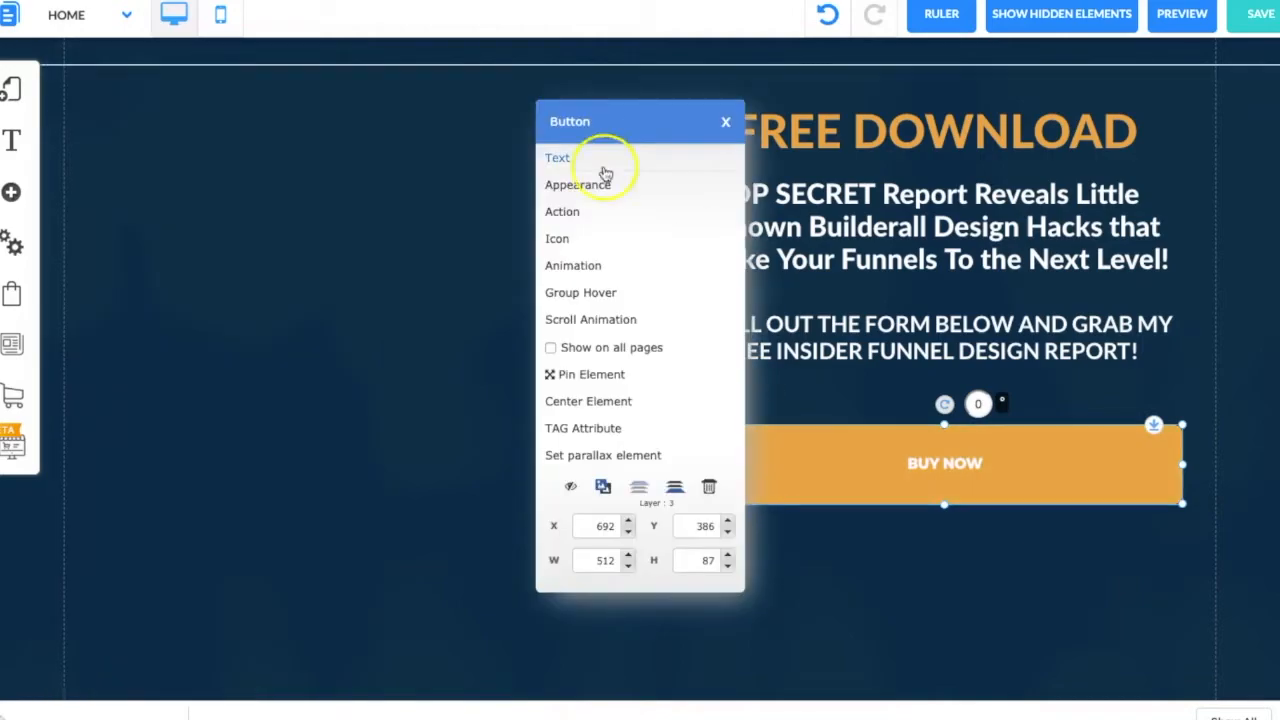
click(558, 158)
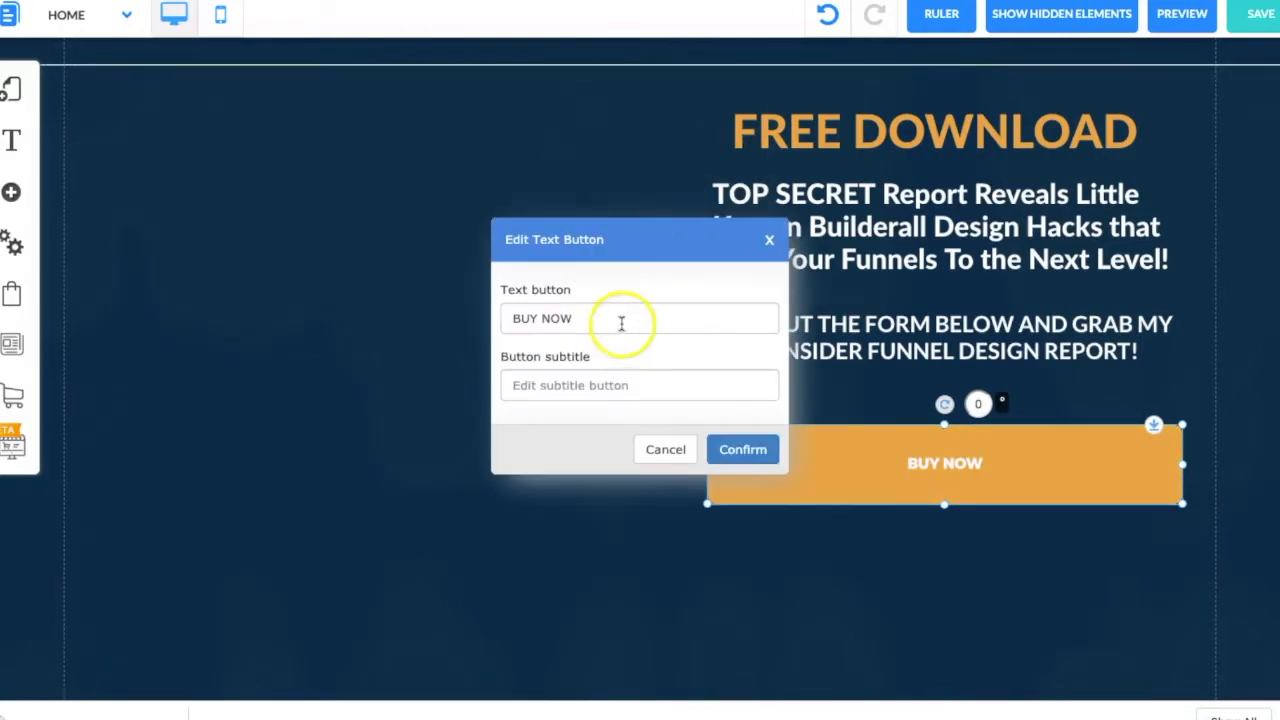
drag(623, 318, 495, 316)
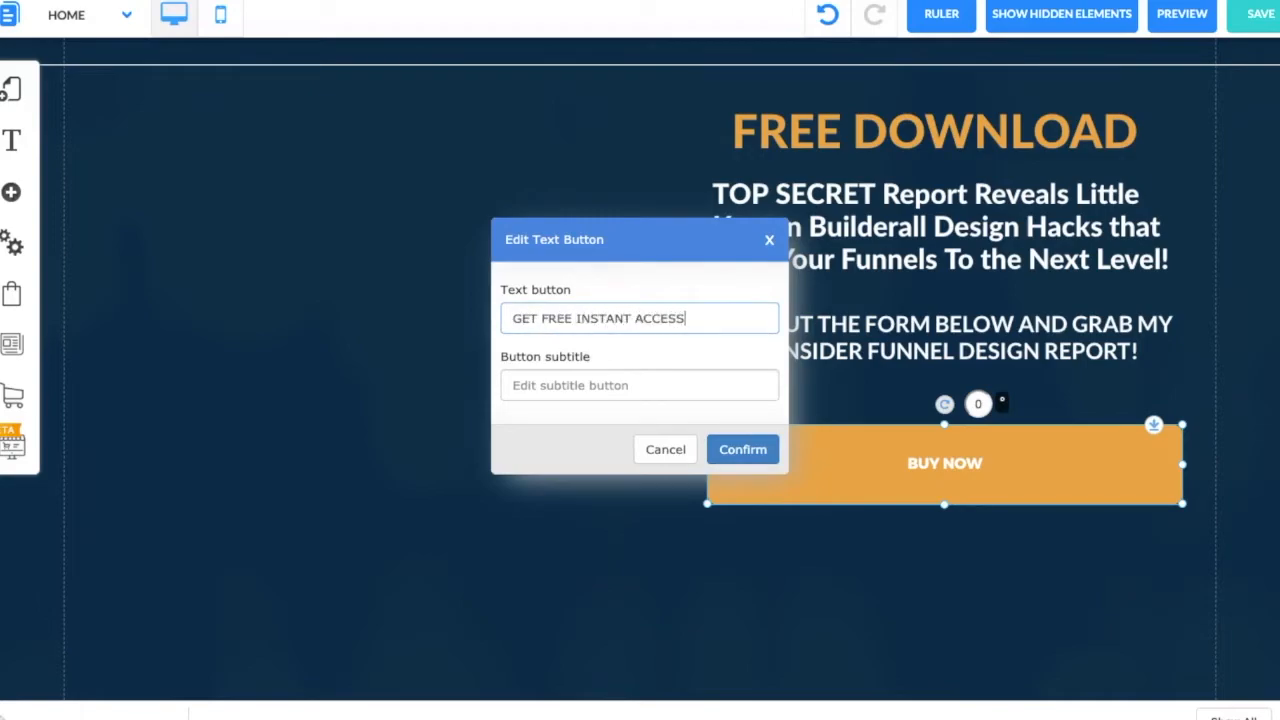
click(742, 449)
- Set the call-to-action button's text font size to 24
right_click(847, 475)
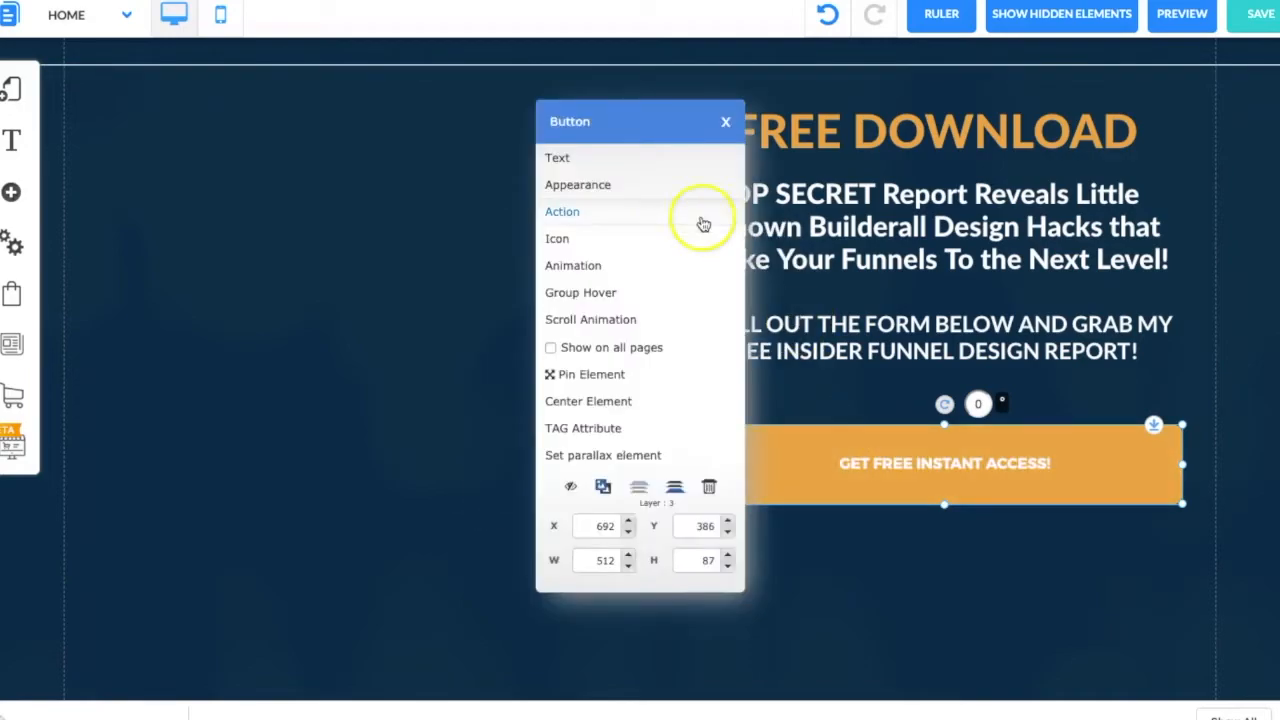
click(565, 184)
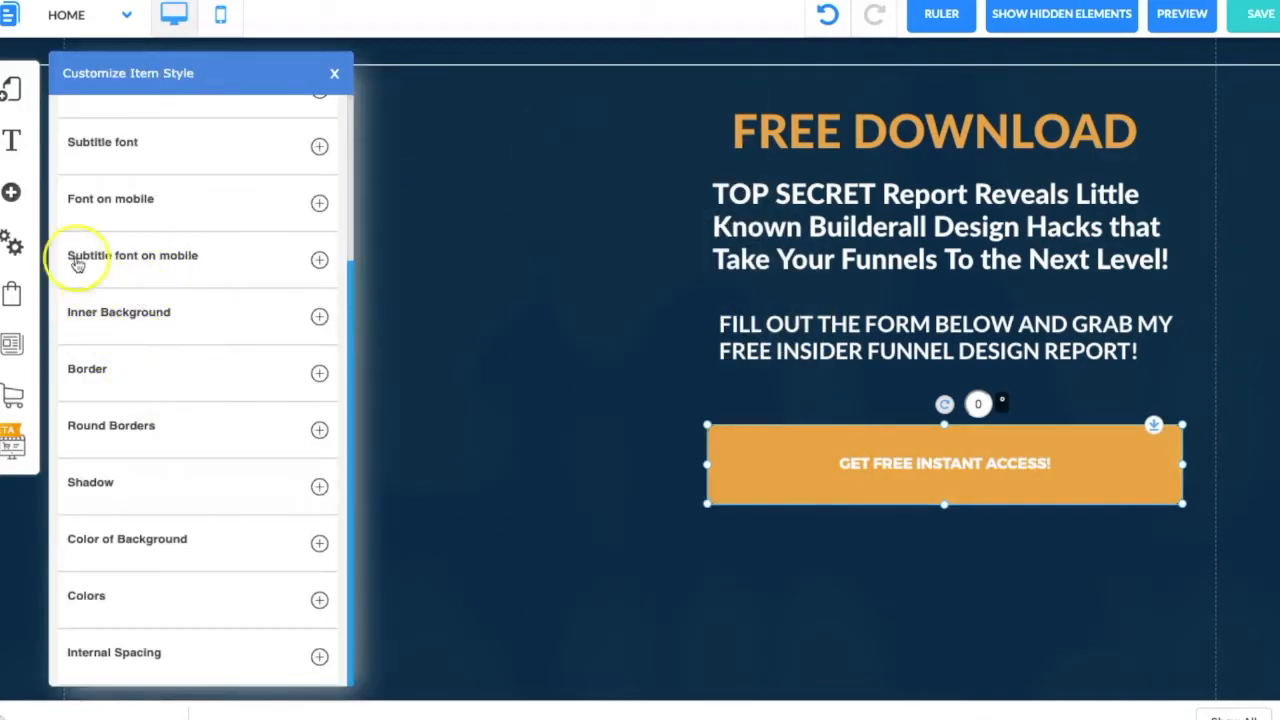
scroll(247, 291, up, 3)
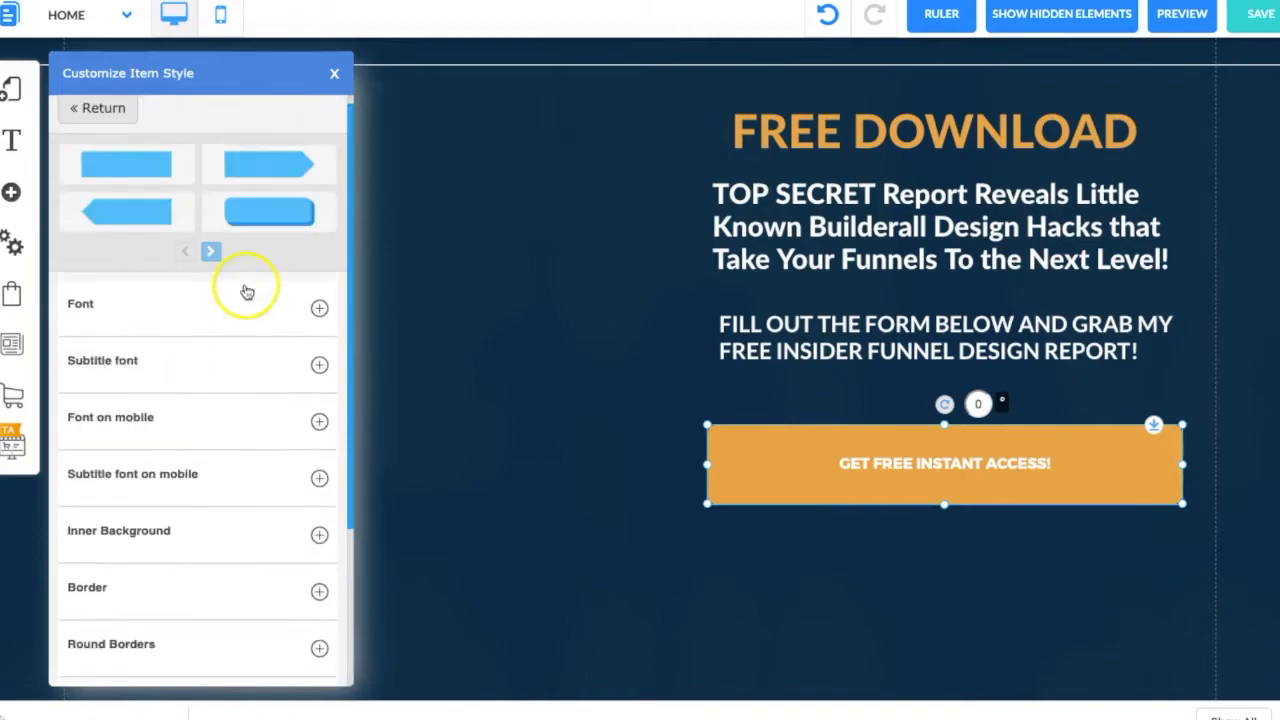
click(317, 321)
click(322, 410)
click(322, 410)
click(322, 410)
click(322, 410)
click(322, 410)
click(322, 410)
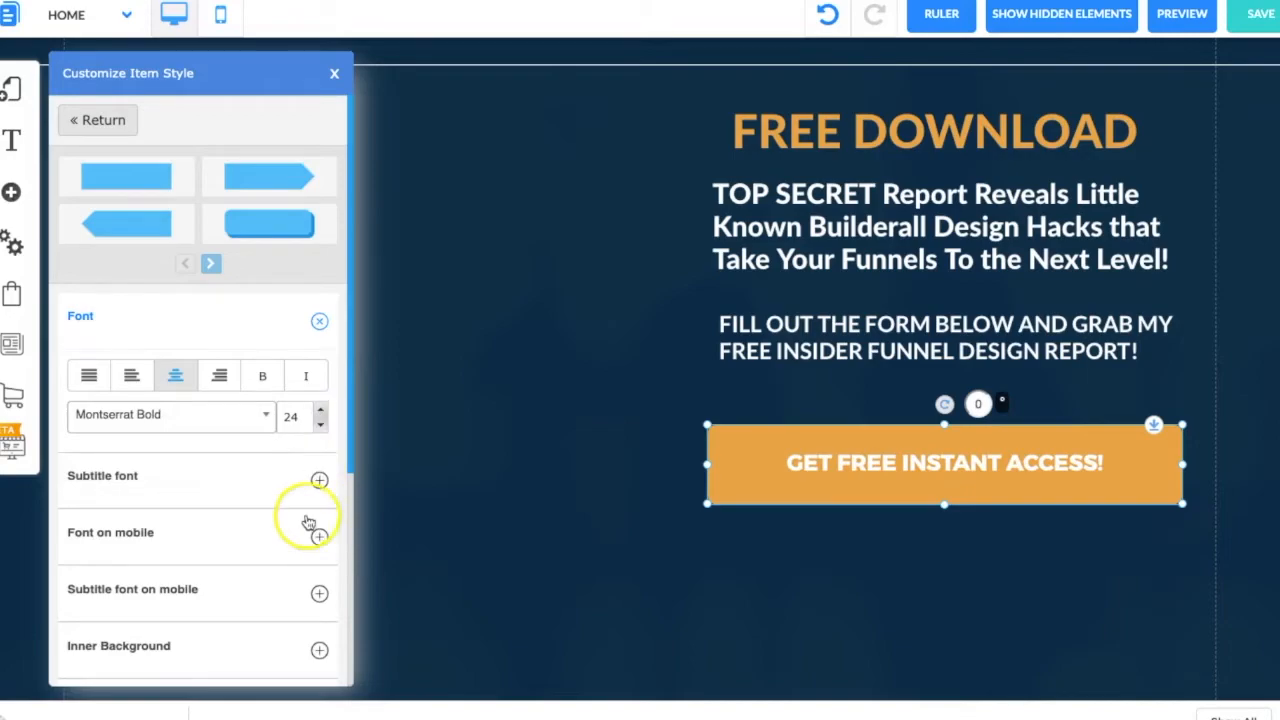
- Set the call-to-action button's normal text color to dark grey
scroll(307, 517, down, 5)
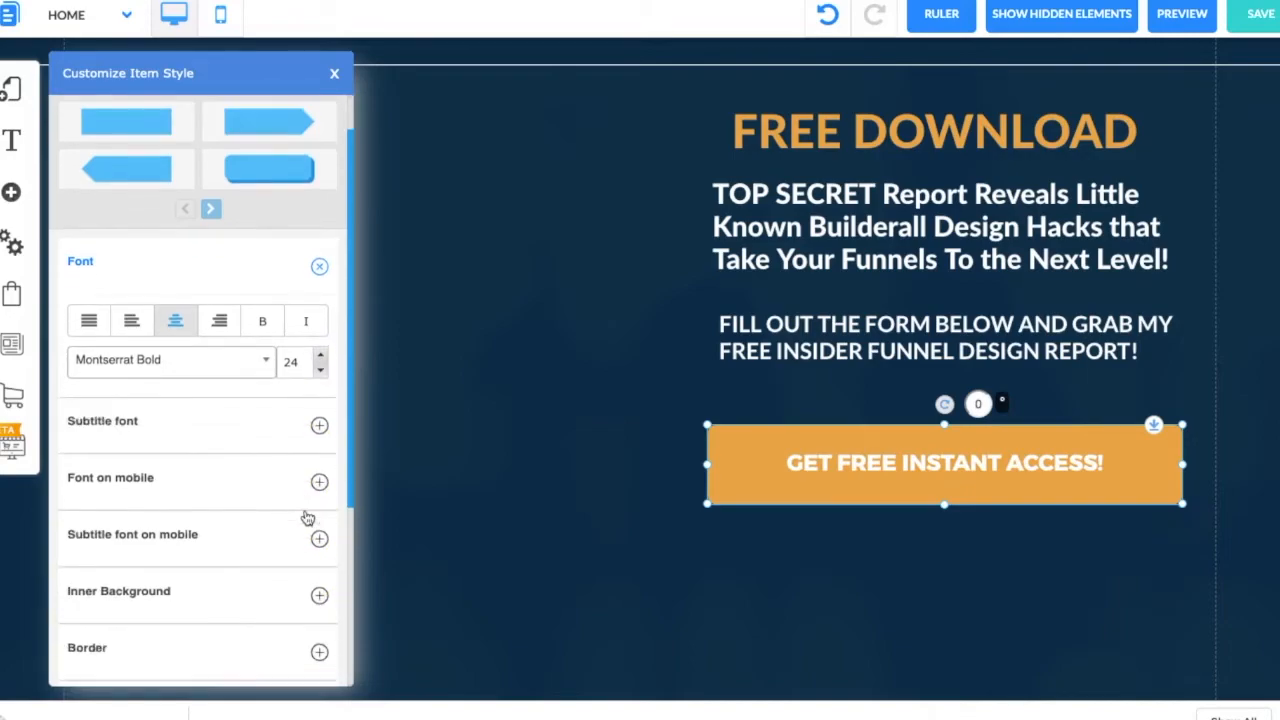
click(319, 601)
click(318, 630)
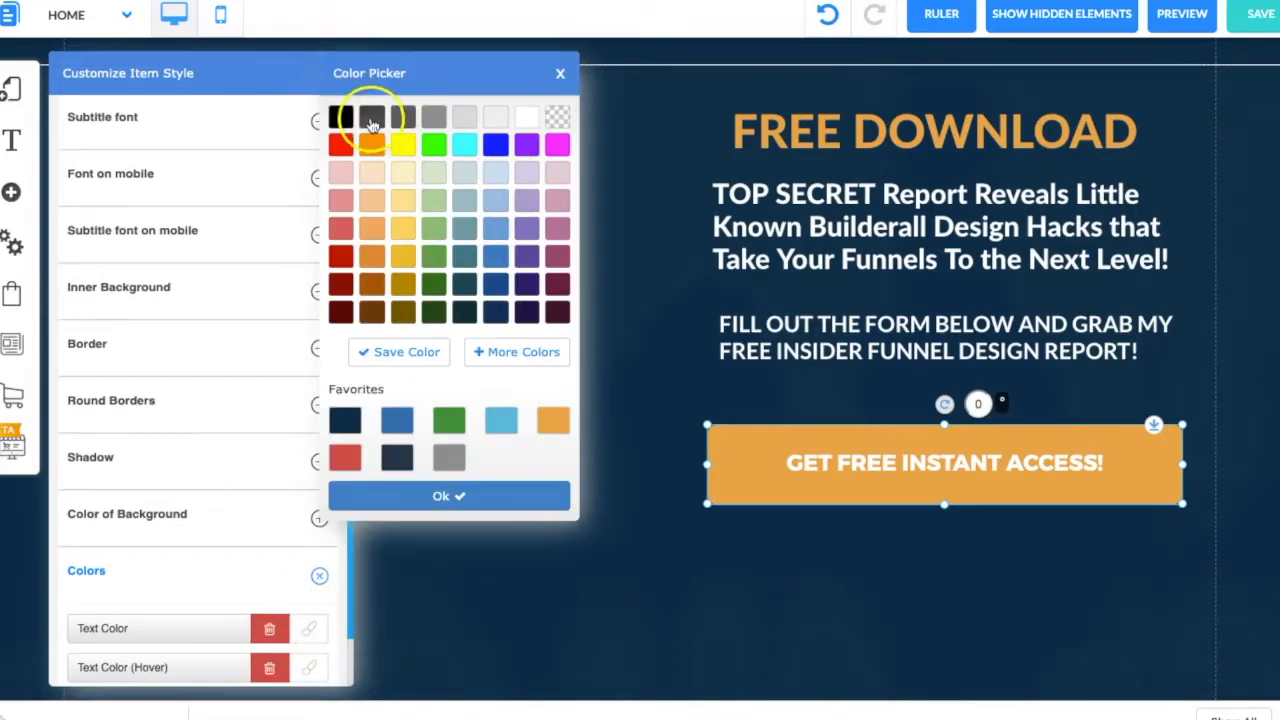
click(371, 118)
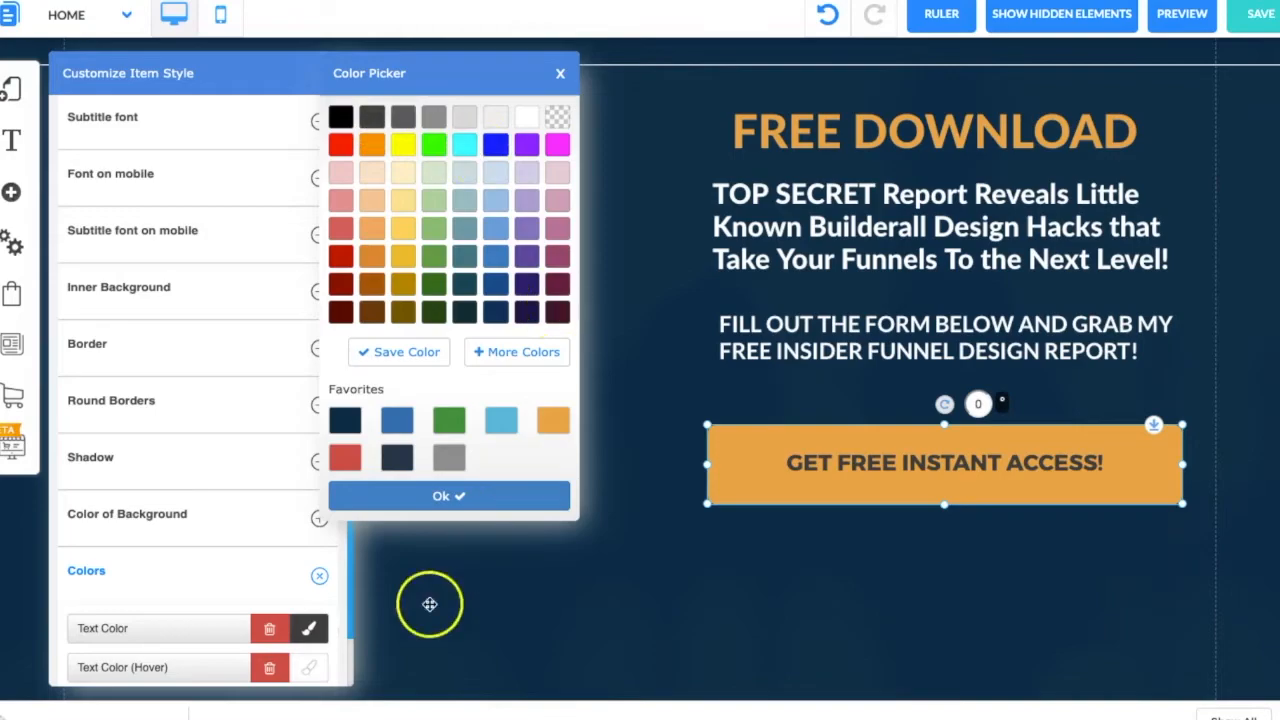
click(409, 496)
click(620, 560)
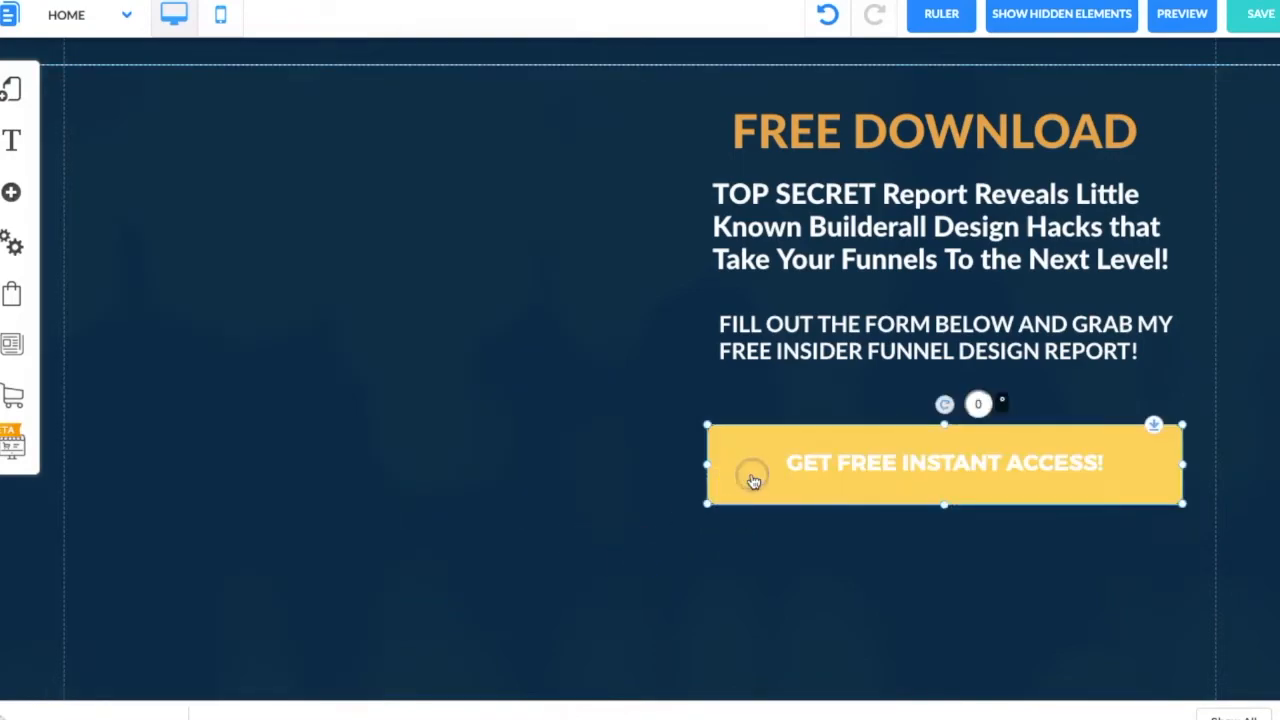
- Search the icon list for "arr" and add the solid circled right-arrow icon to the call-to-action button
click(855, 445)
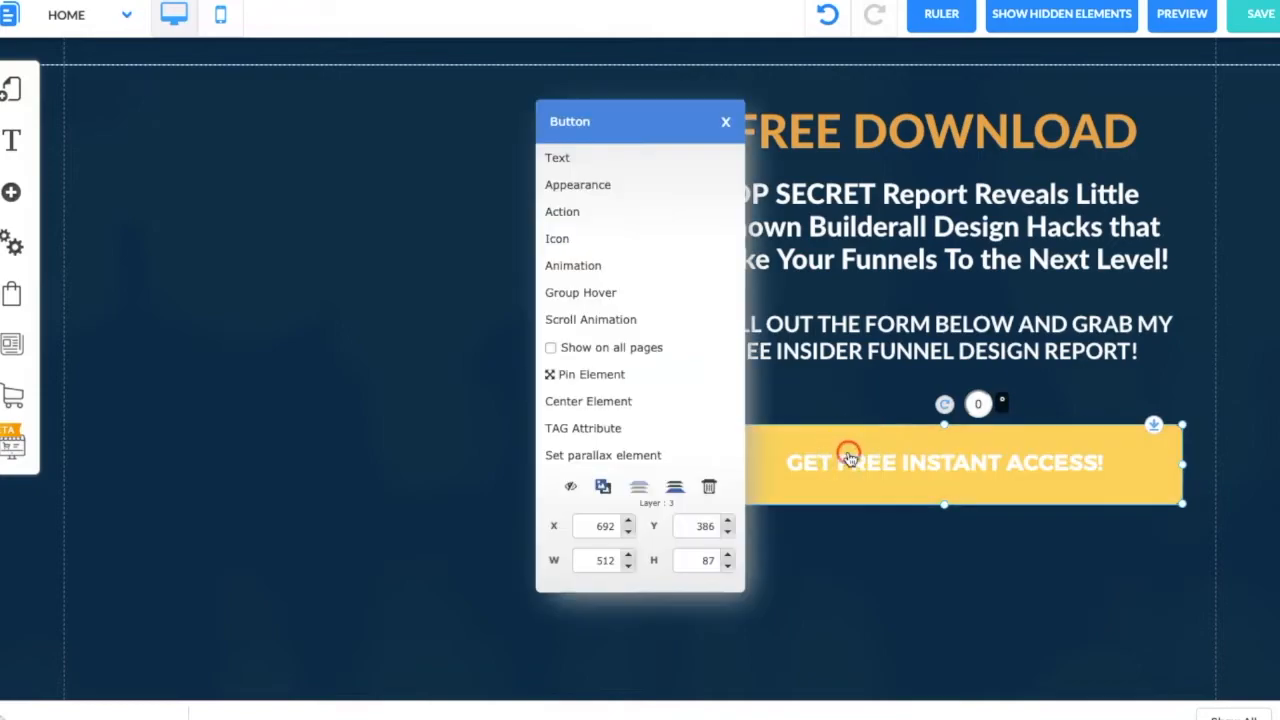
click(563, 240)
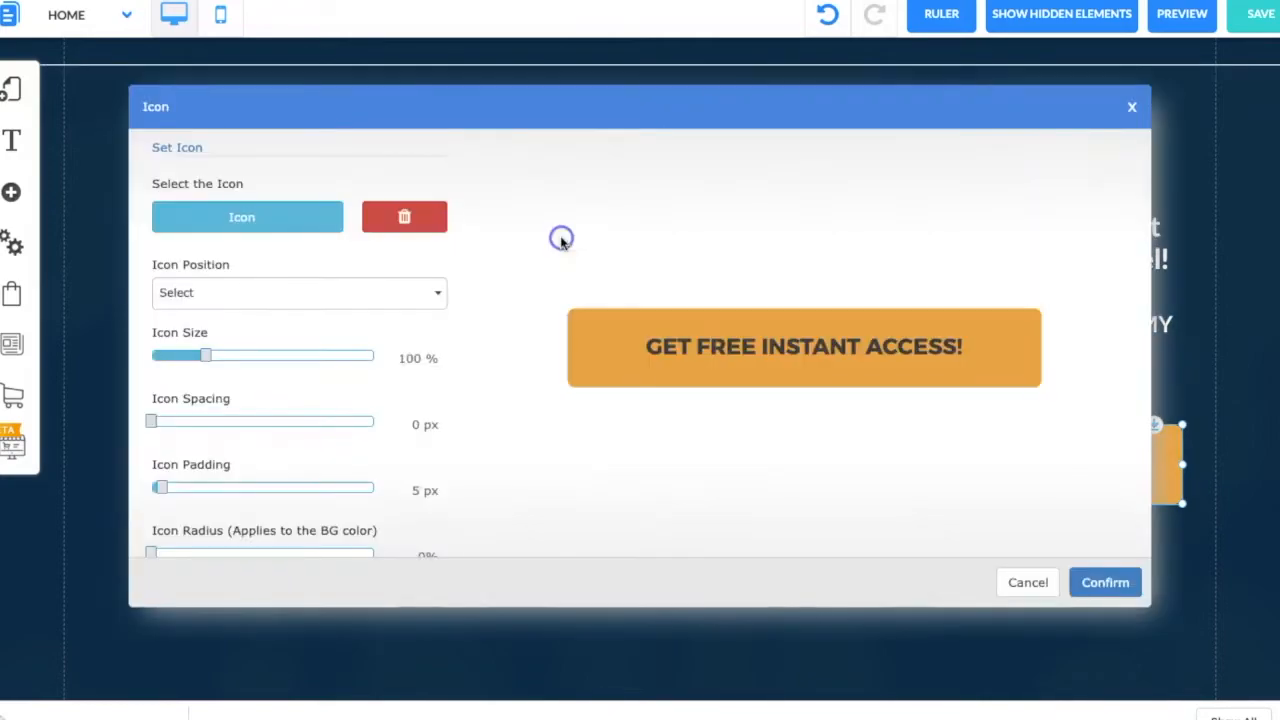
click(230, 210)
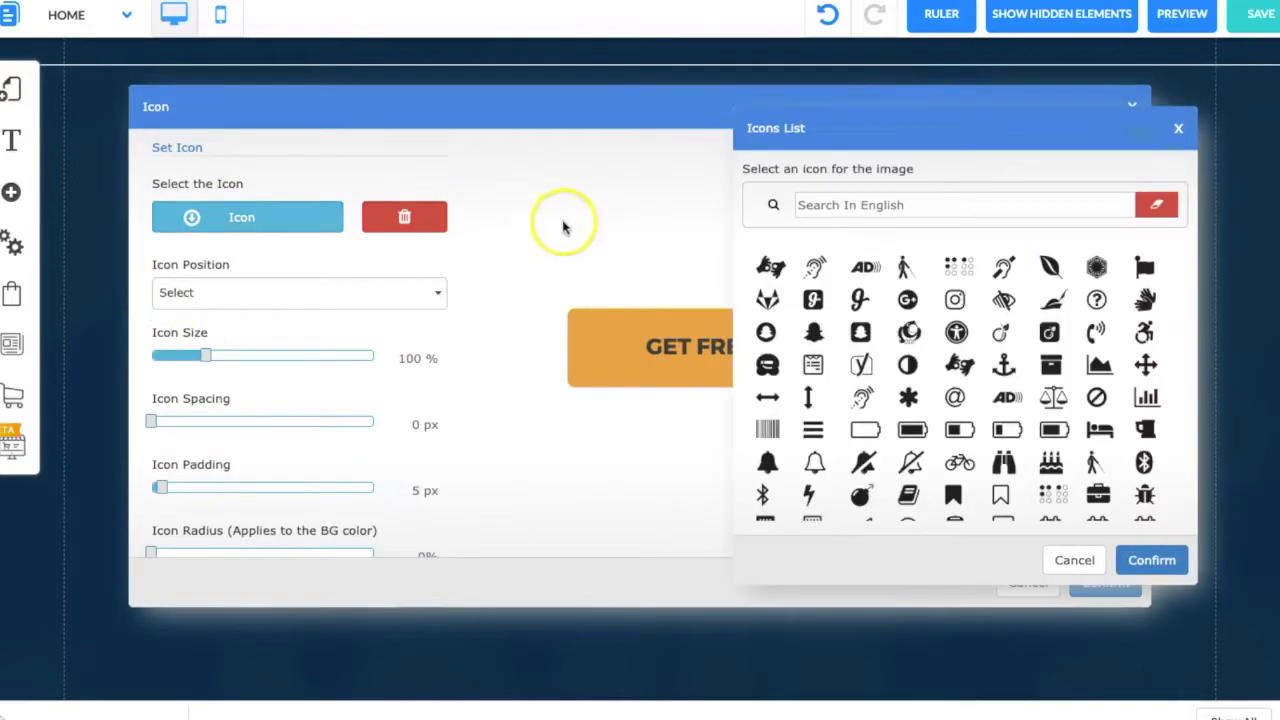
click(833, 204)
text(AROW)
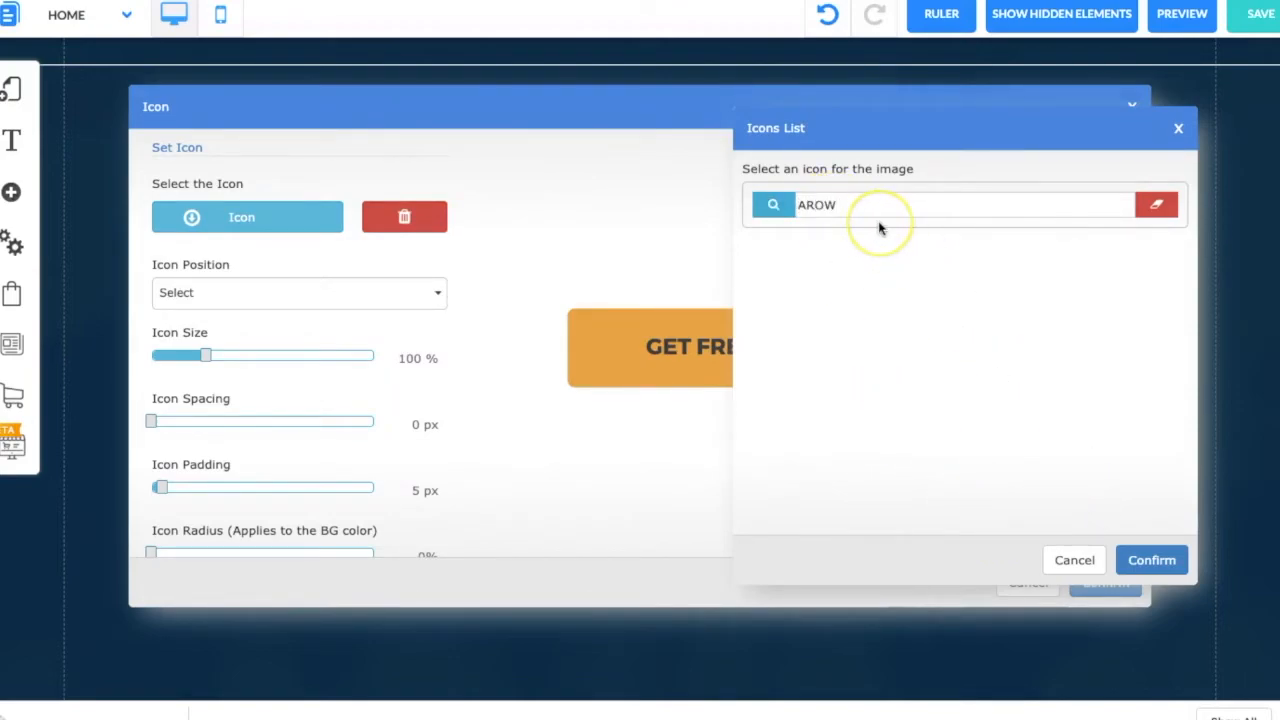
key(BackSpace)
text(R)
key(BackSpace)
key(BackSpace)
key(BackSpace)
text(arr)
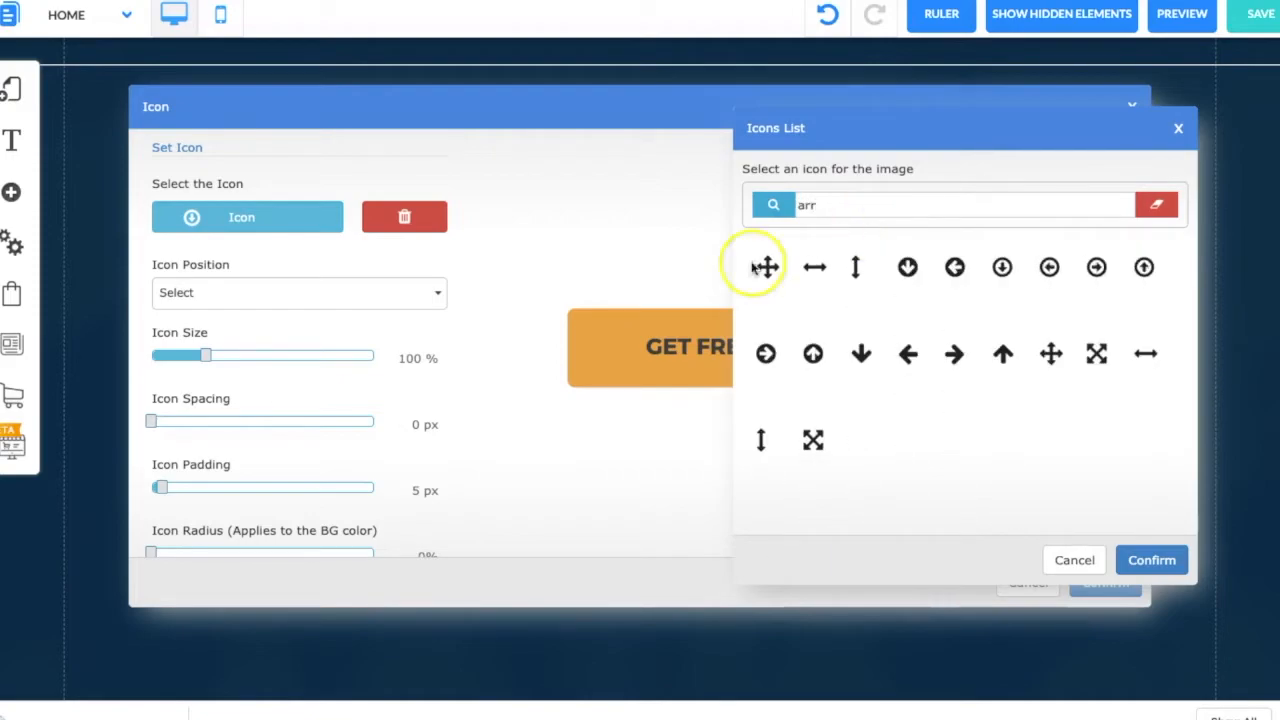
click(770, 355)
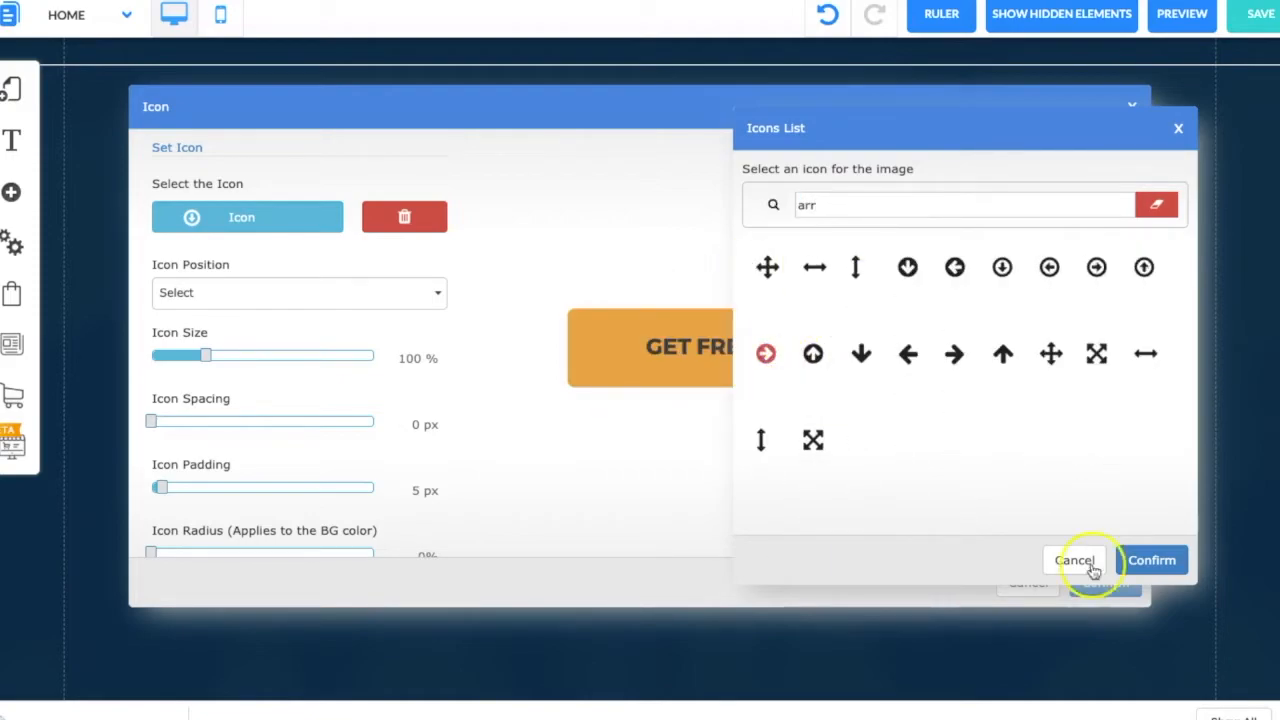
click(1150, 560)
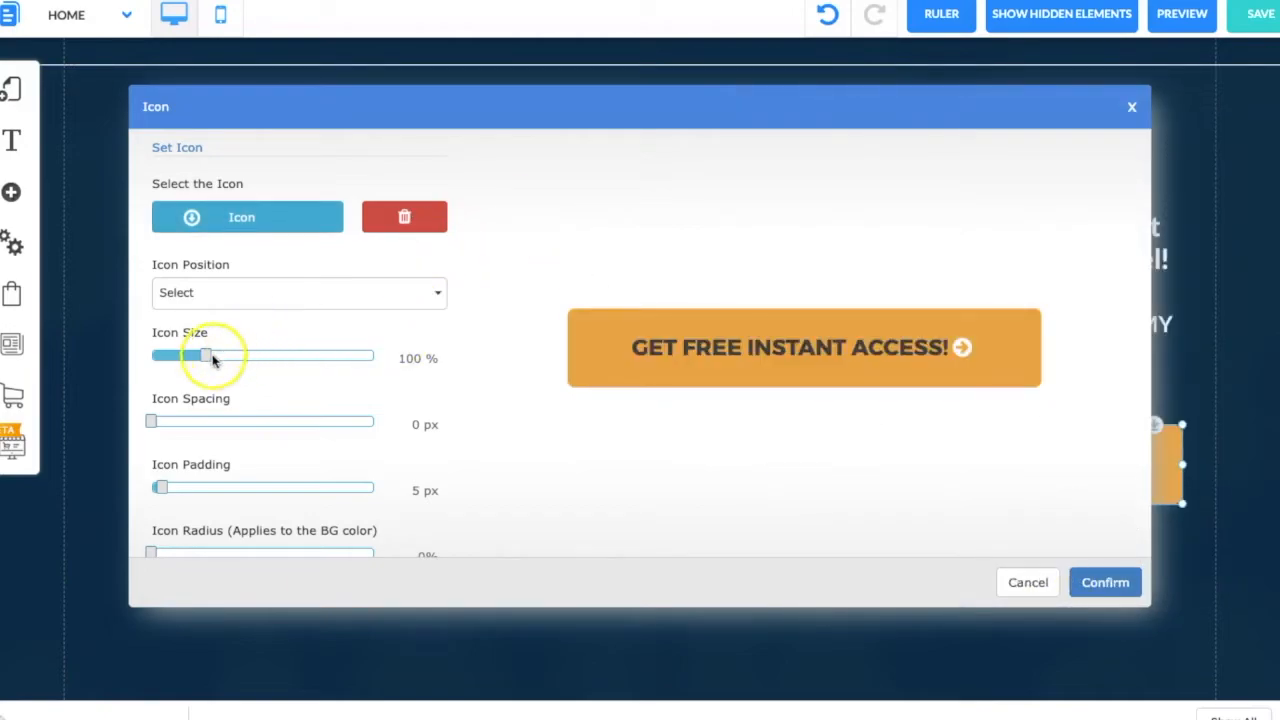
- Set the button's icon spacing to 8 px and its icon color to dark grey
drag(154, 421, 173, 423)
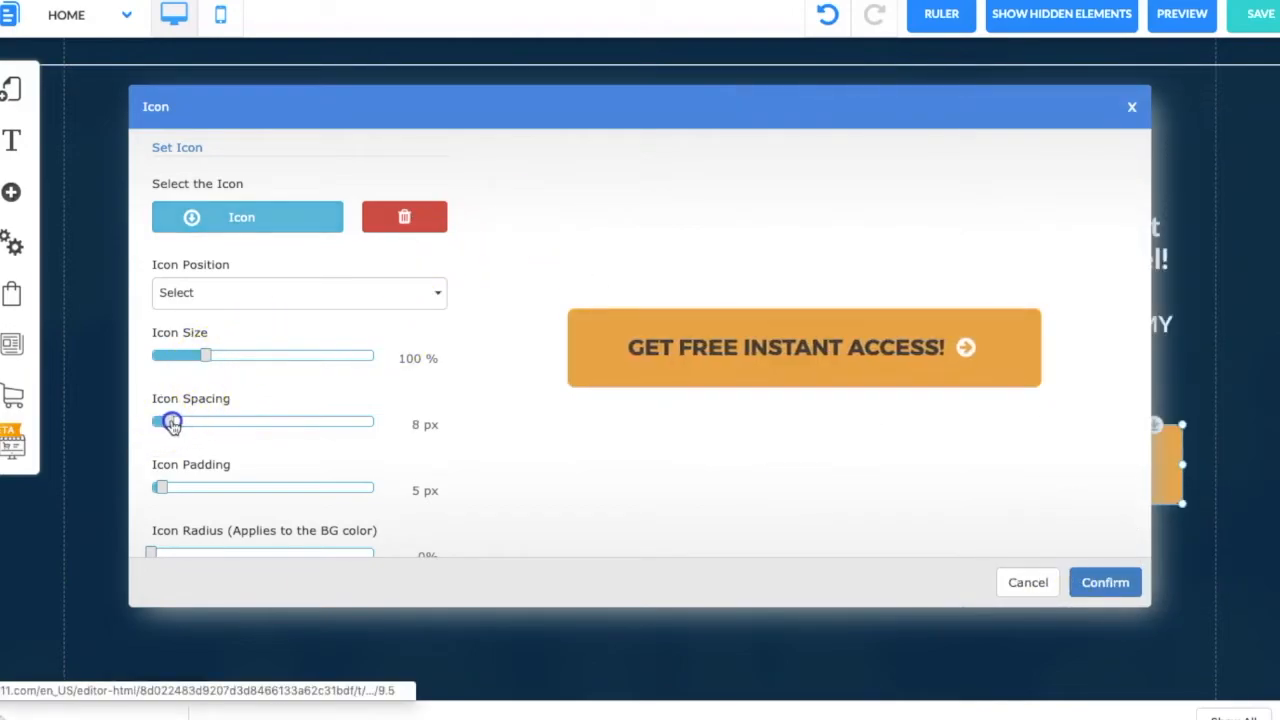
scroll(281, 432, down, 3)
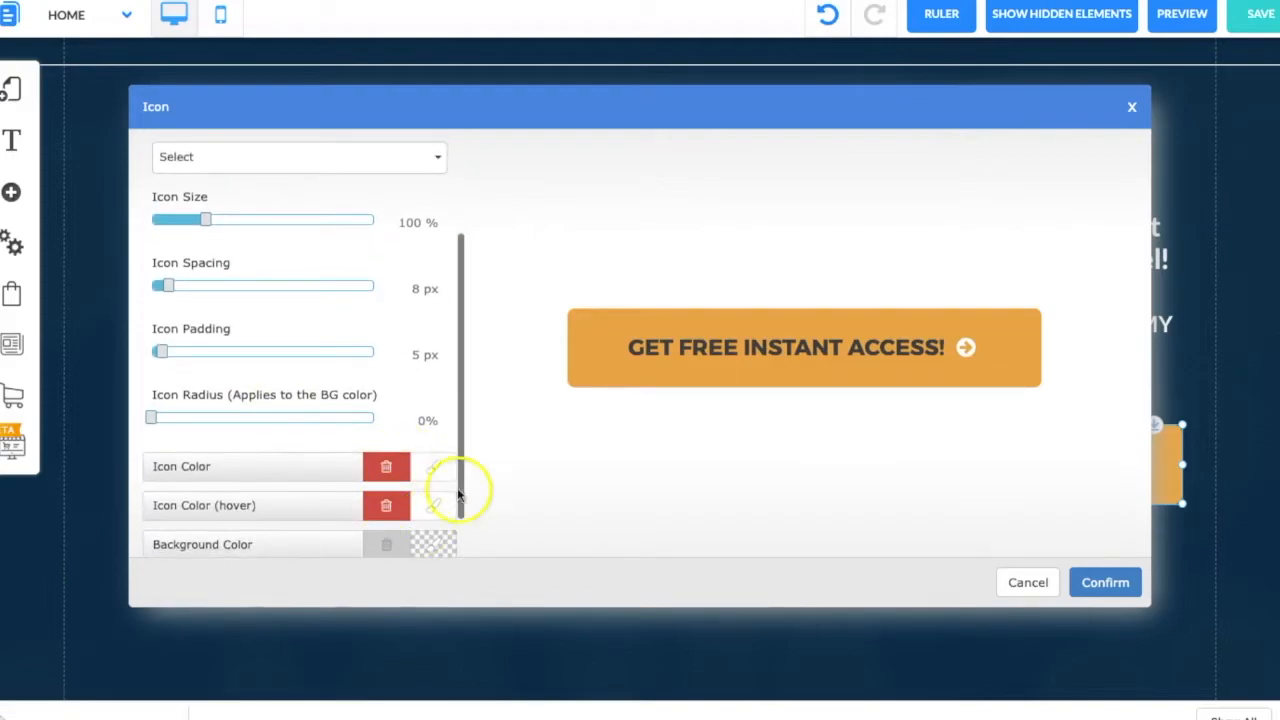
click(443, 476)
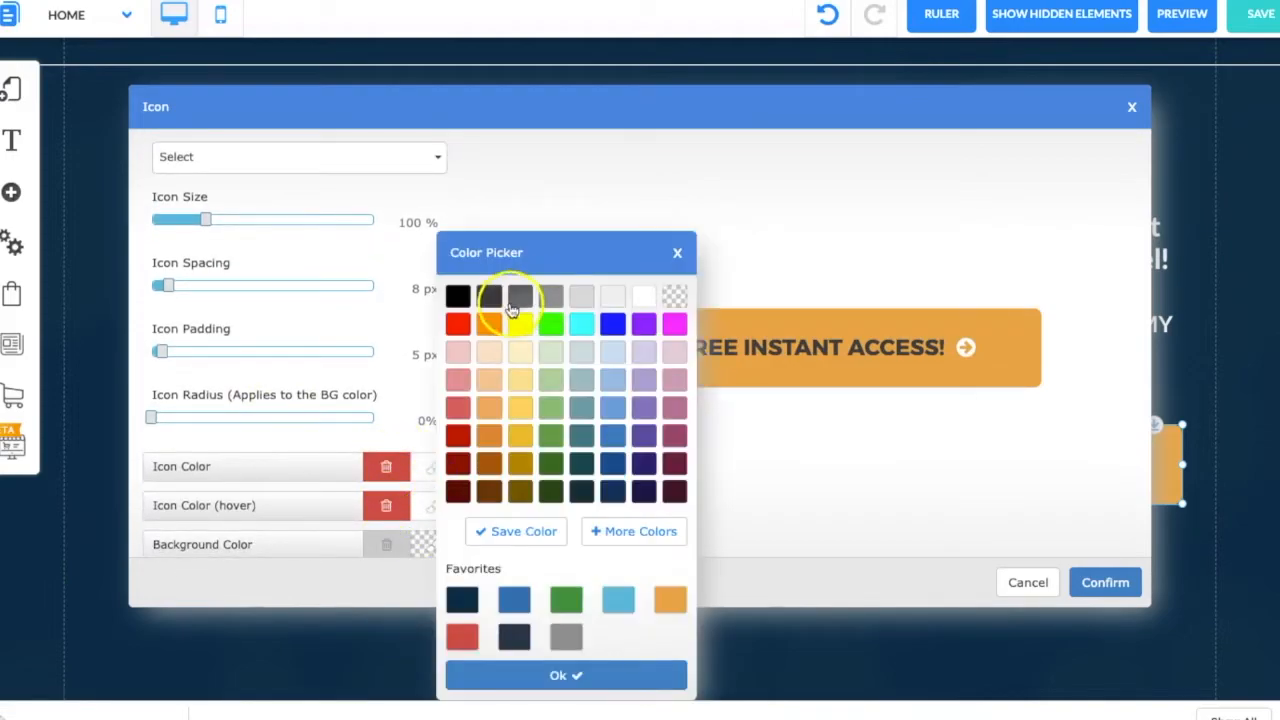
click(492, 298)
click(1098, 584)
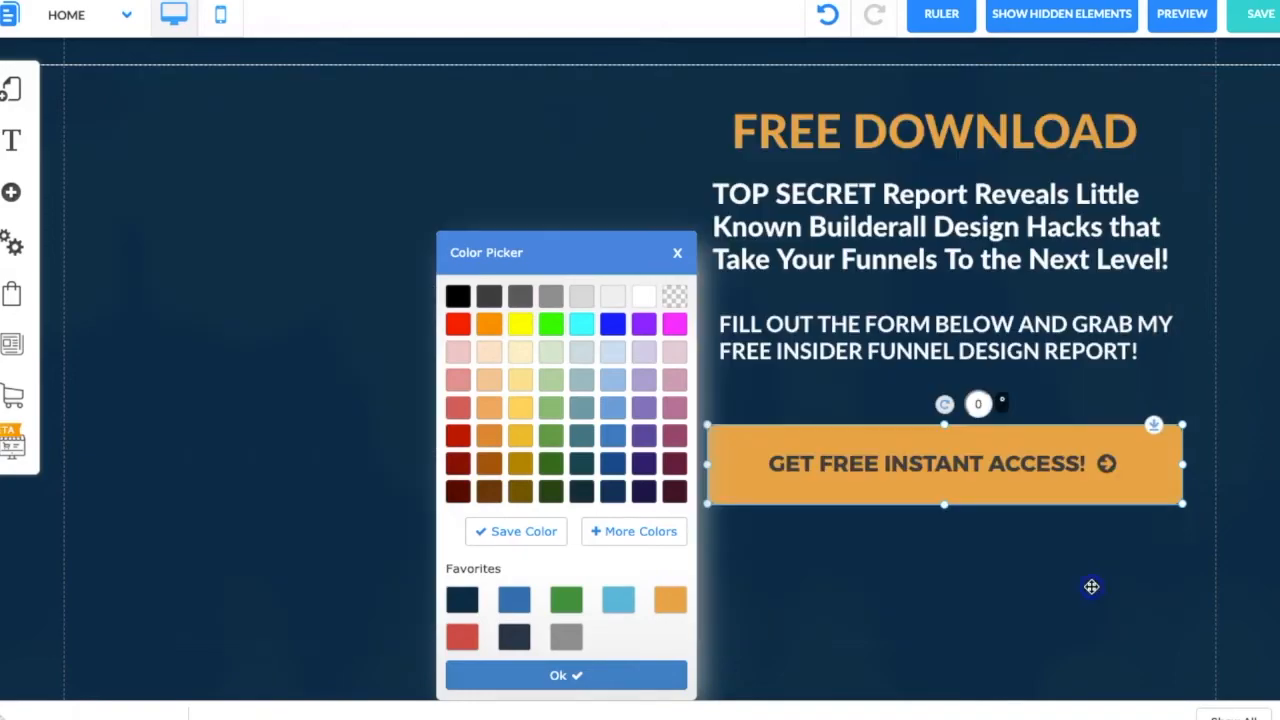
click(831, 637)
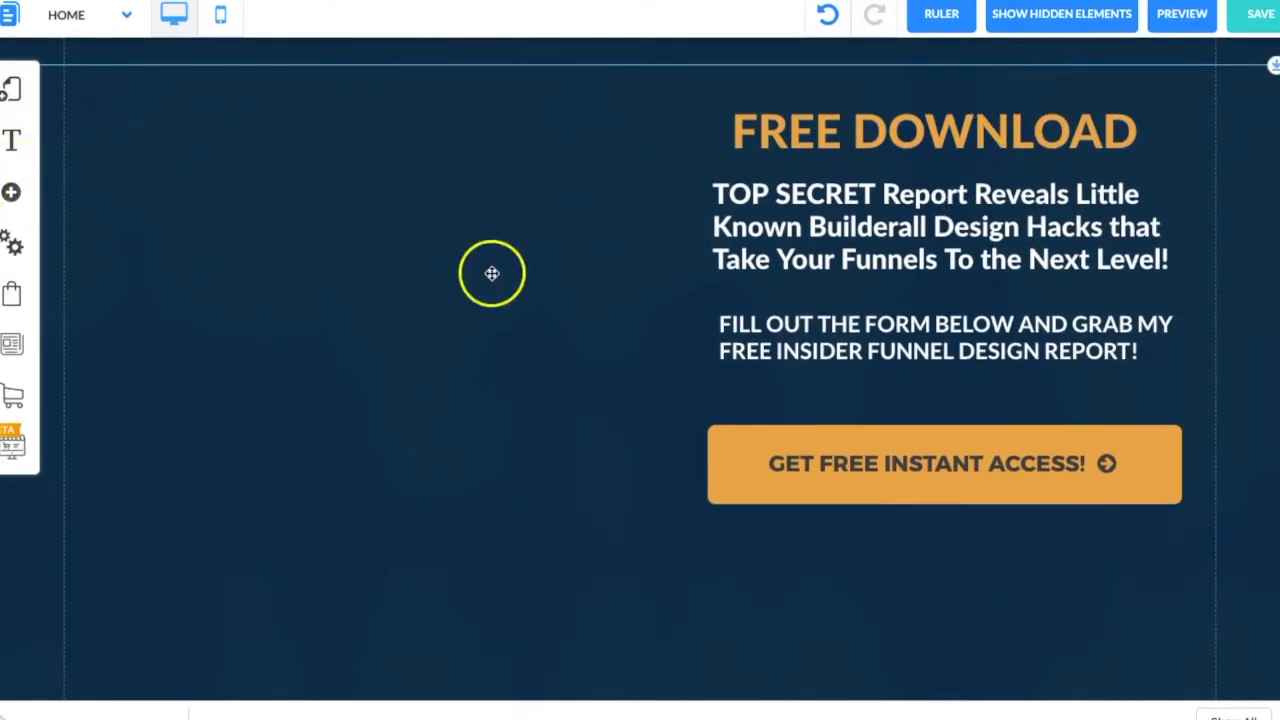
- Add a standard Image element and place it in the empty area beside the headline texts
click(11, 194)
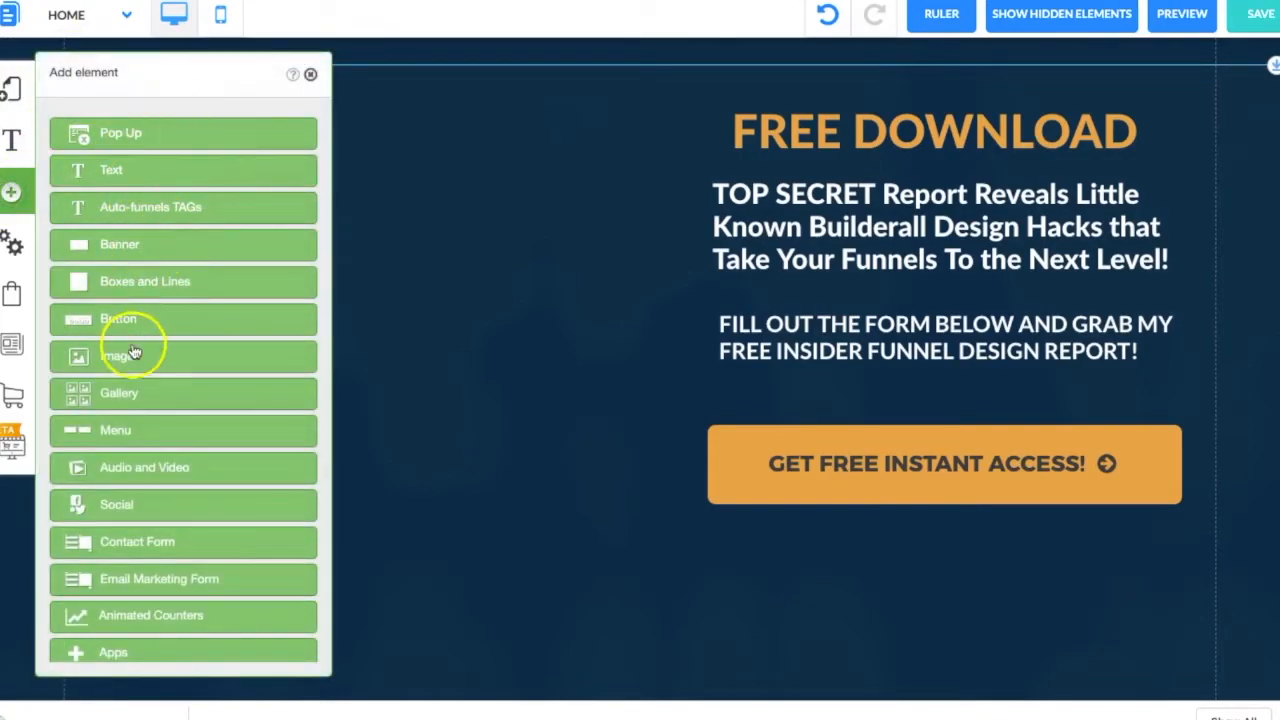
click(133, 350)
drag(251, 257, 582, 203)
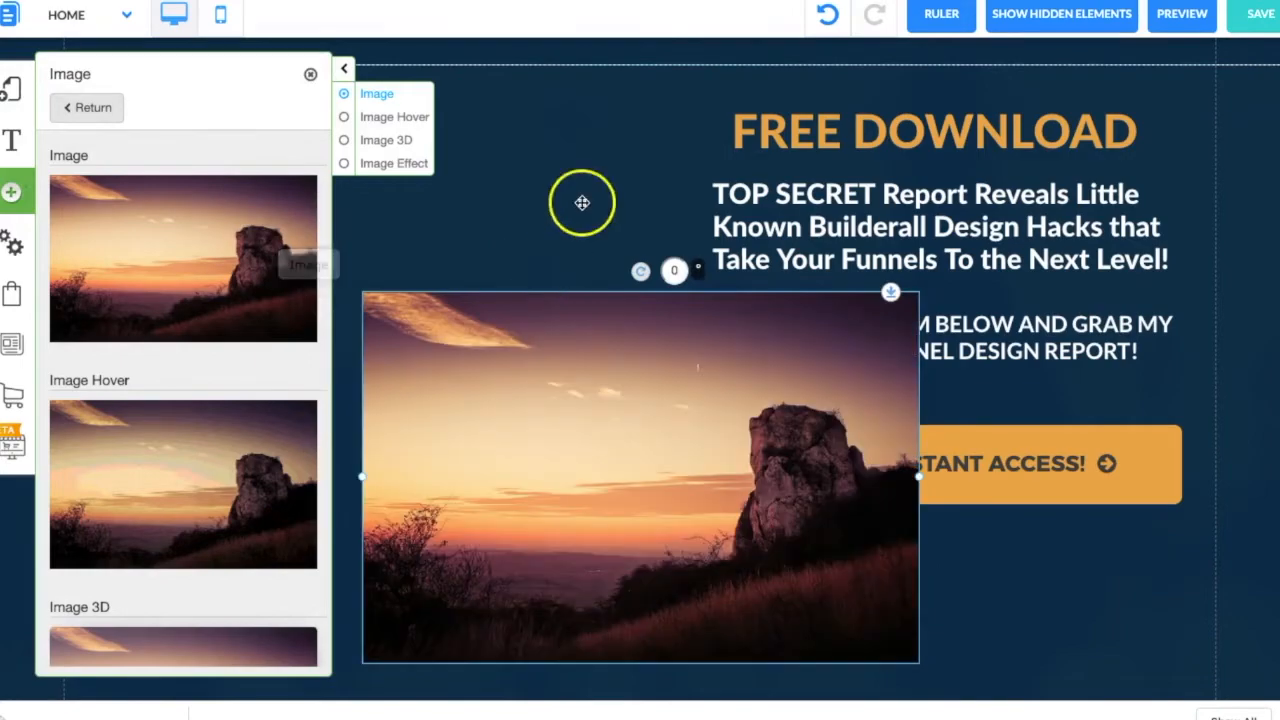
drag(574, 397, 318, 234)
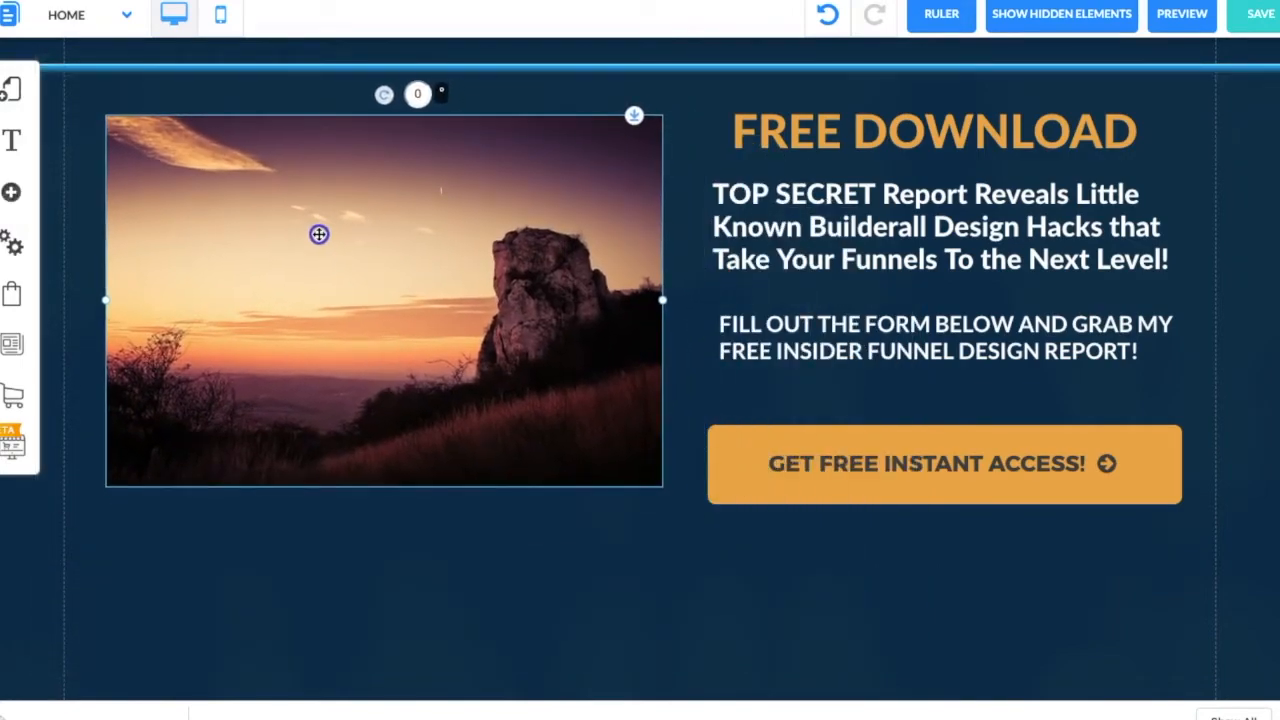
- Replace the placeholder sunset image with the "Lead Conversion Funnel Mastery for Beginners" book cover from My Files
click(318, 234)
click(633, 126)
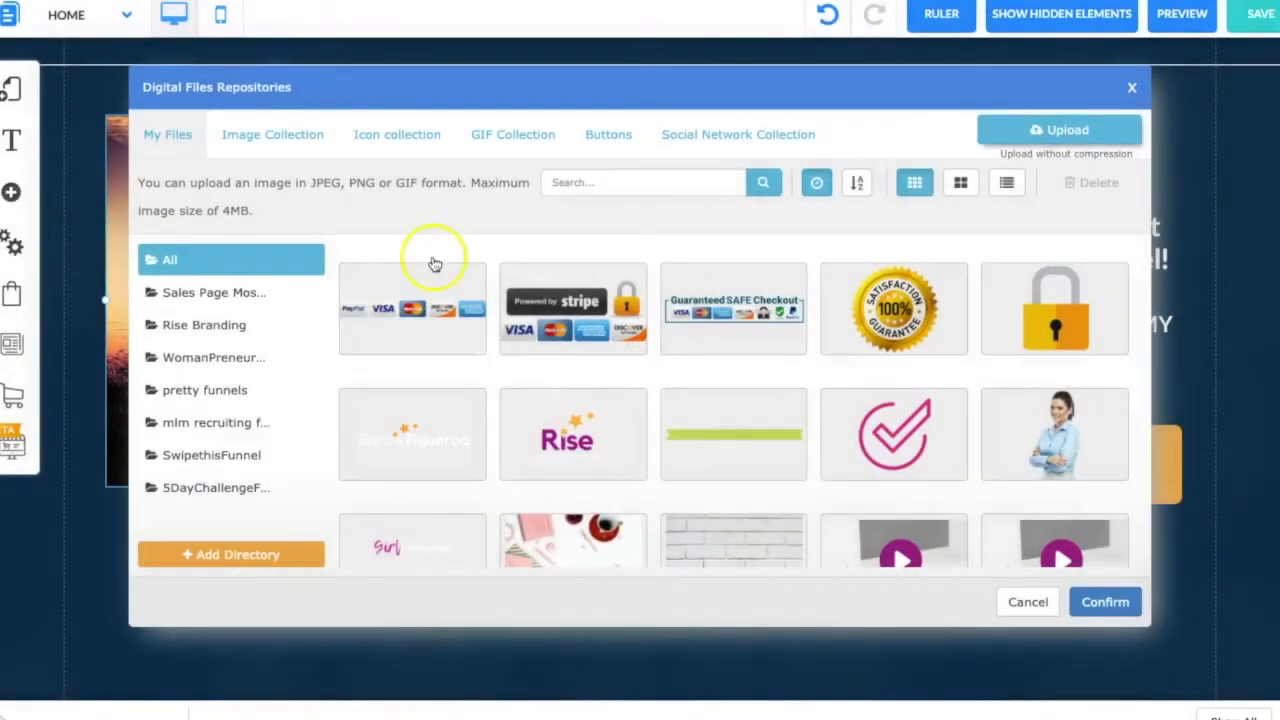
scroll(646, 426, down, 3)
scroll(648, 427, down, 5)
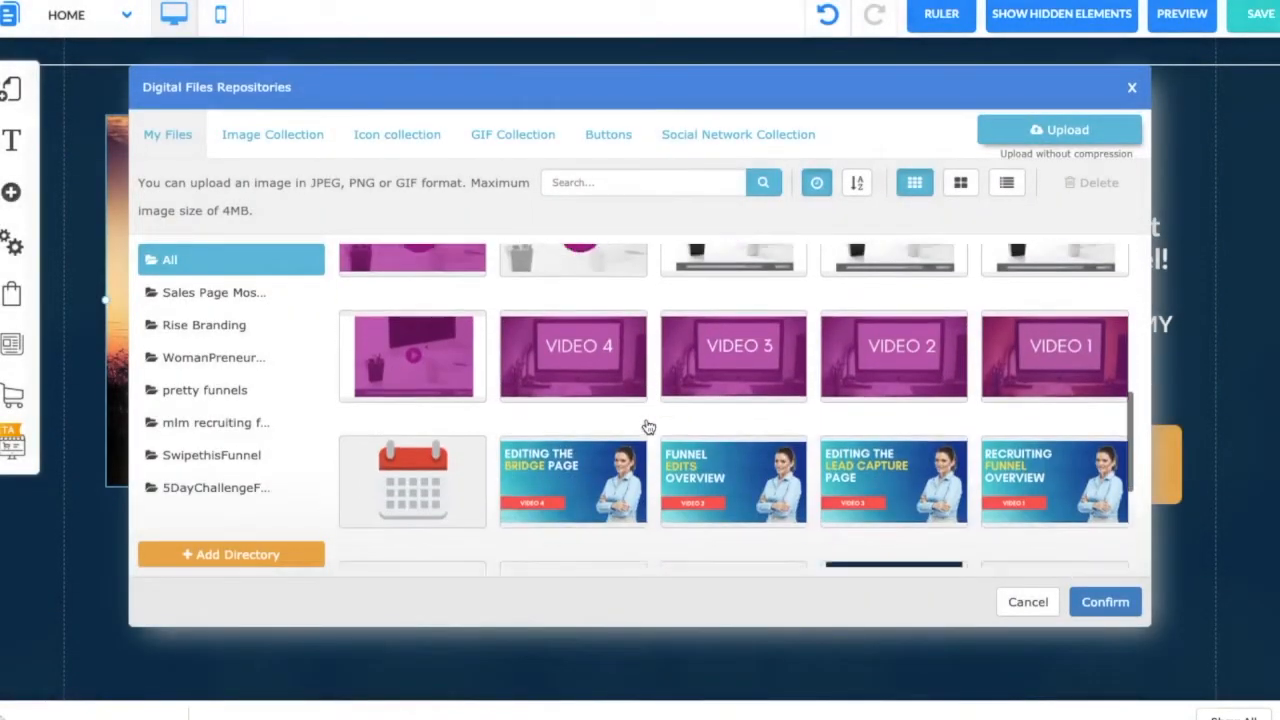
scroll(648, 427, down, 1)
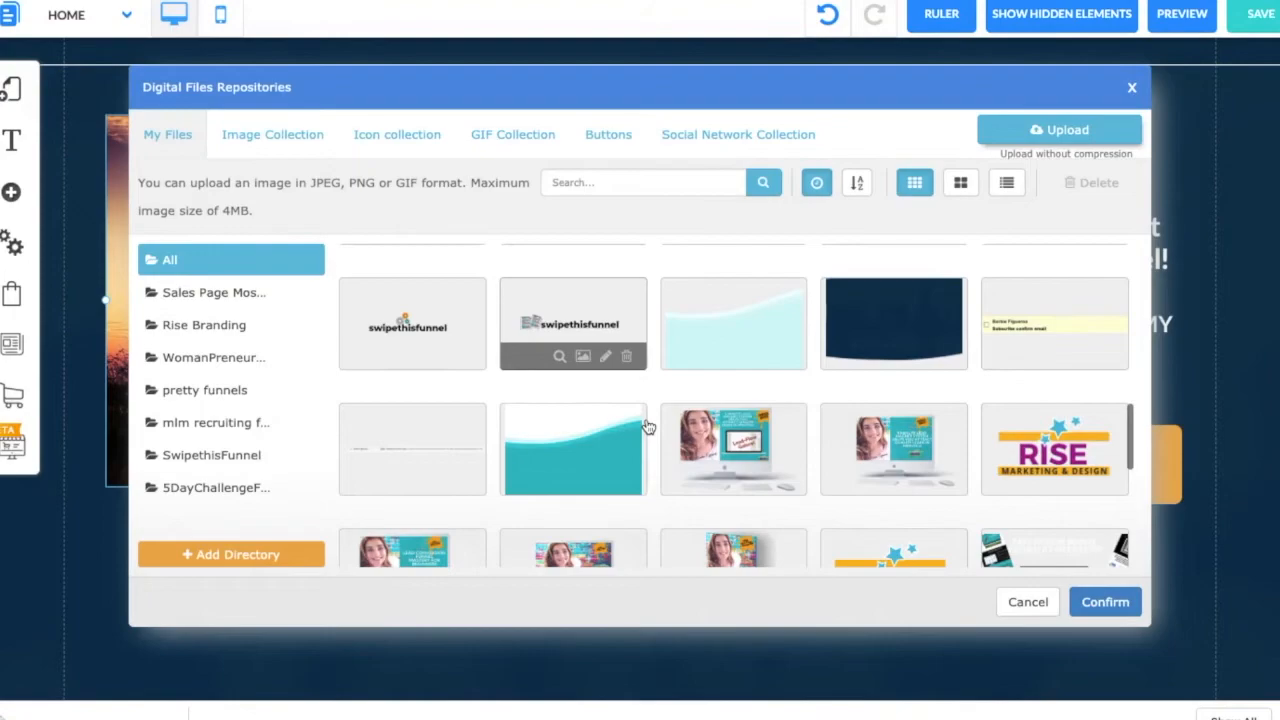
scroll(648, 427, down, 1)
click(727, 404)
scroll(724, 414, down, 4)
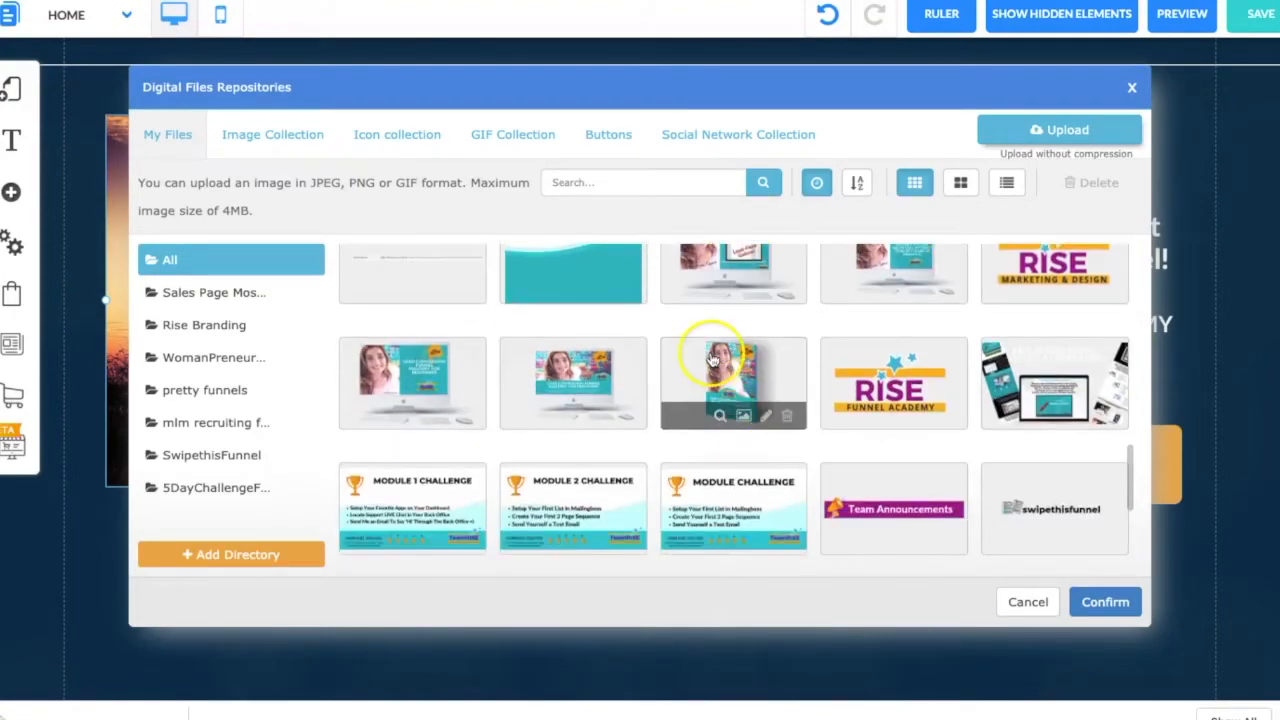
click(718, 368)
click(1100, 602)
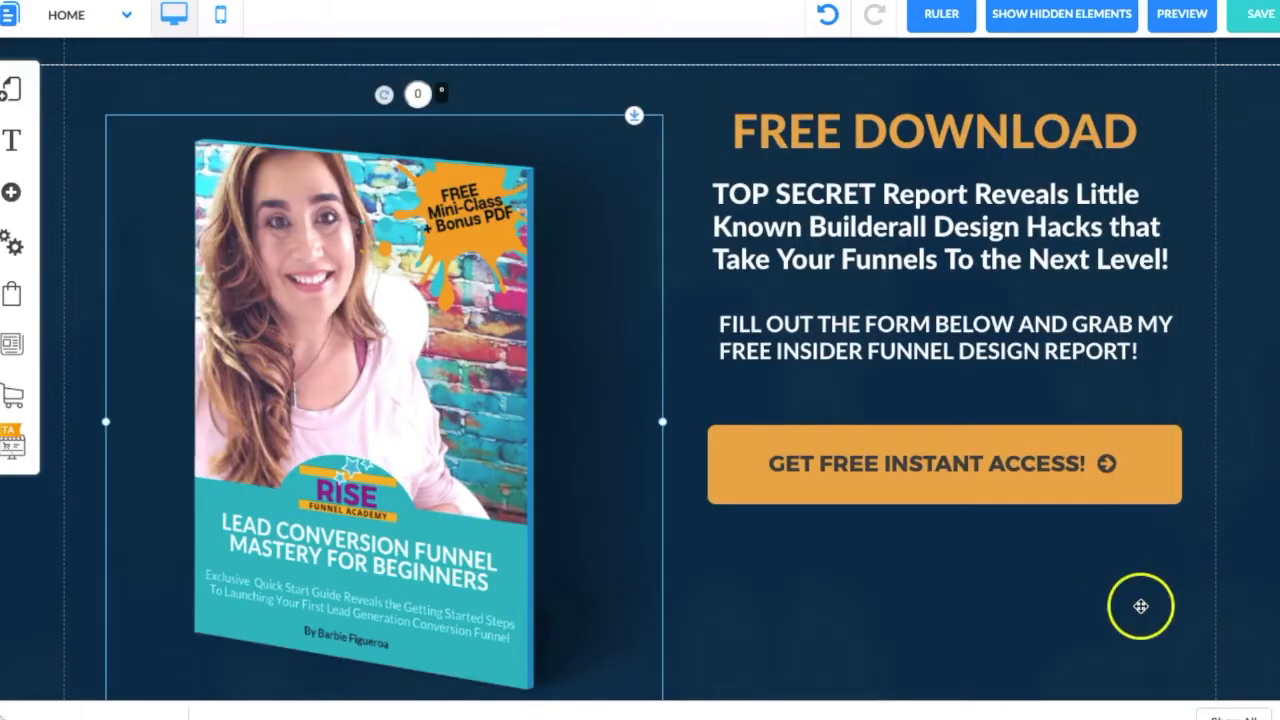
- Shrink the book cover image to fit above the banner's curve and center it in the space beside the headline texts
scroll(490, 435, down, 2)
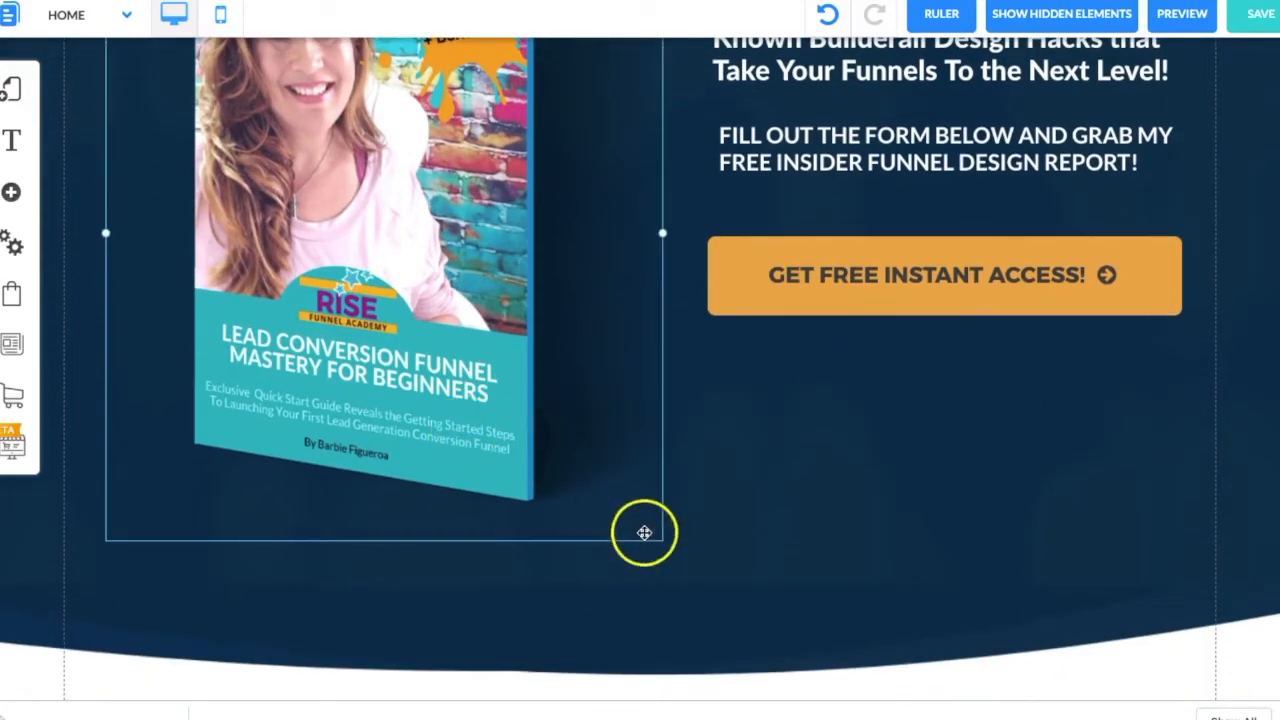
drag(663, 240, 508, 129)
scroll(663, 378, up, 2)
click(295, 353)
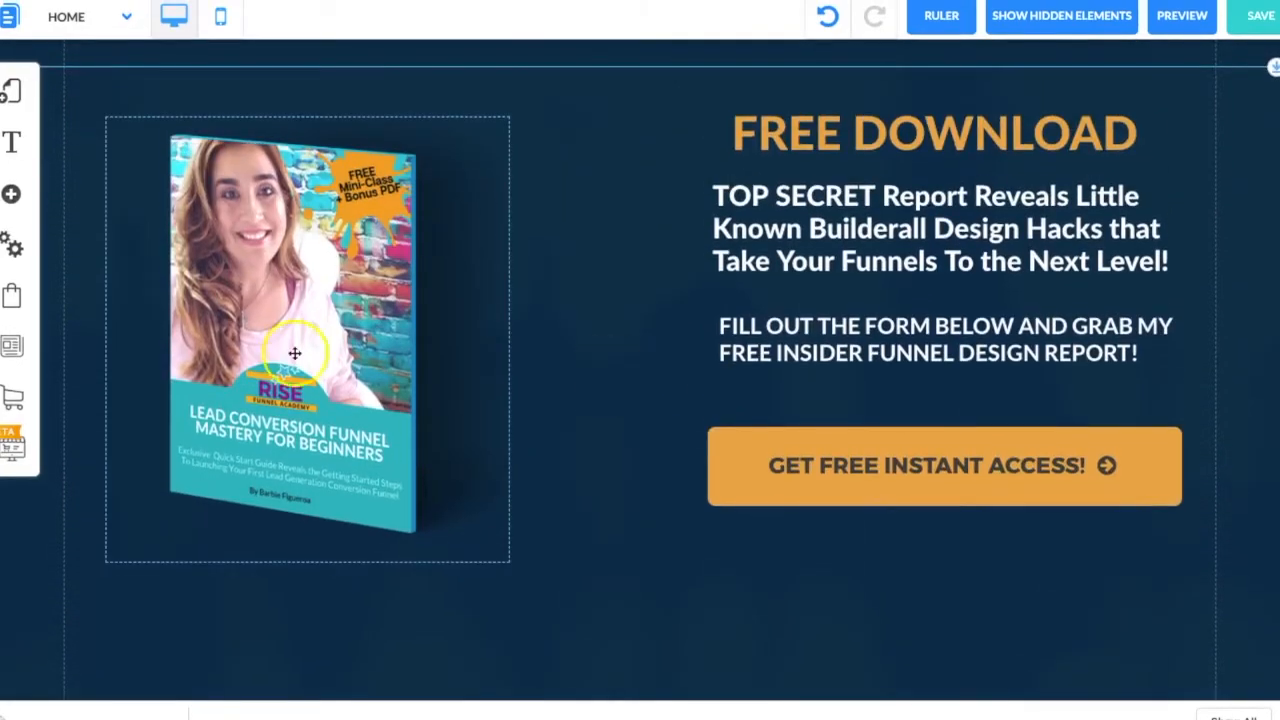
drag(243, 325, 329, 323)
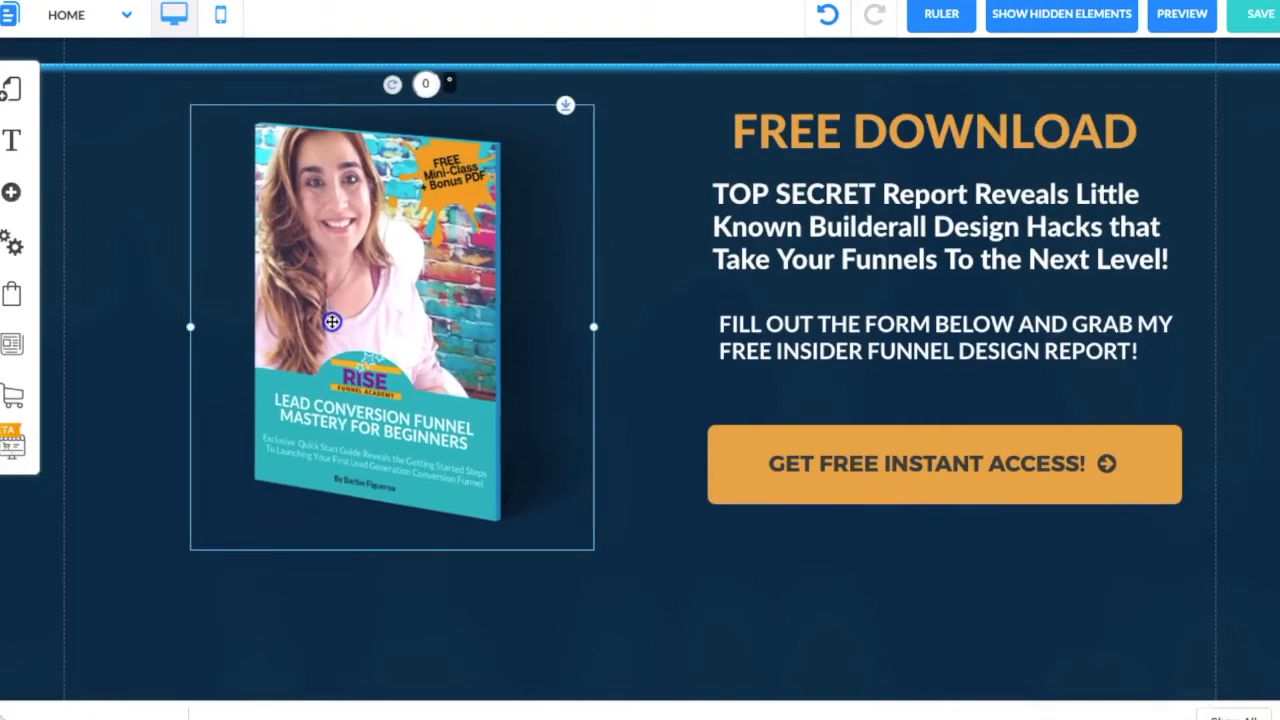
click(666, 609)
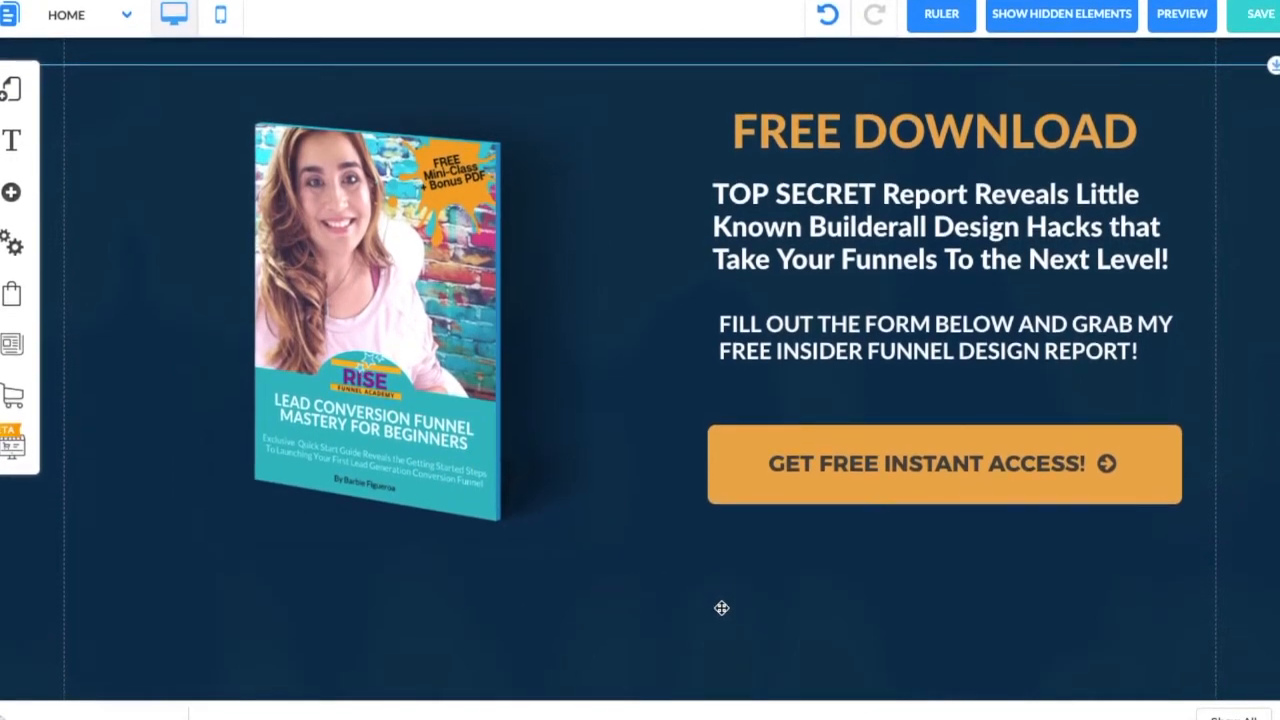
- Shift the book cover image slightly farther away from the headline texts
drag(432, 374, 403, 372)
click(543, 449)
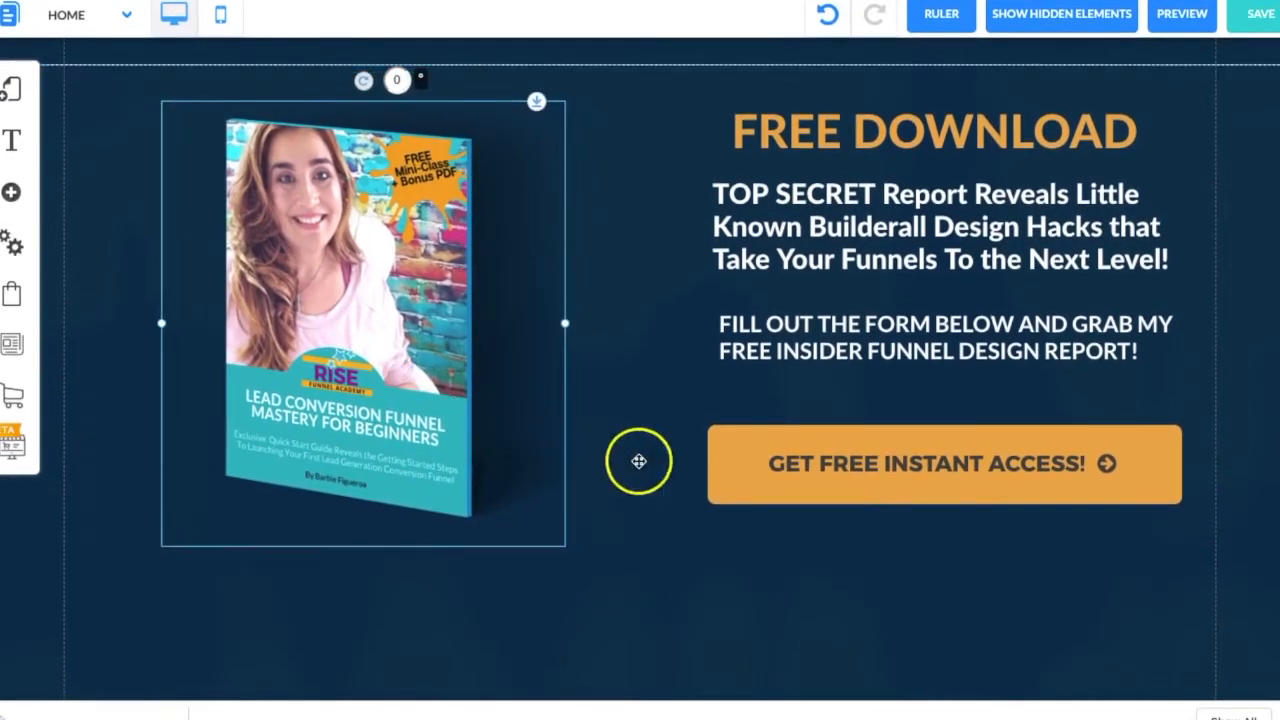
- Add a standard Image element and place it in the white section below the banner's curve, near the page's left margin line
scroll(651, 459, down, 5)
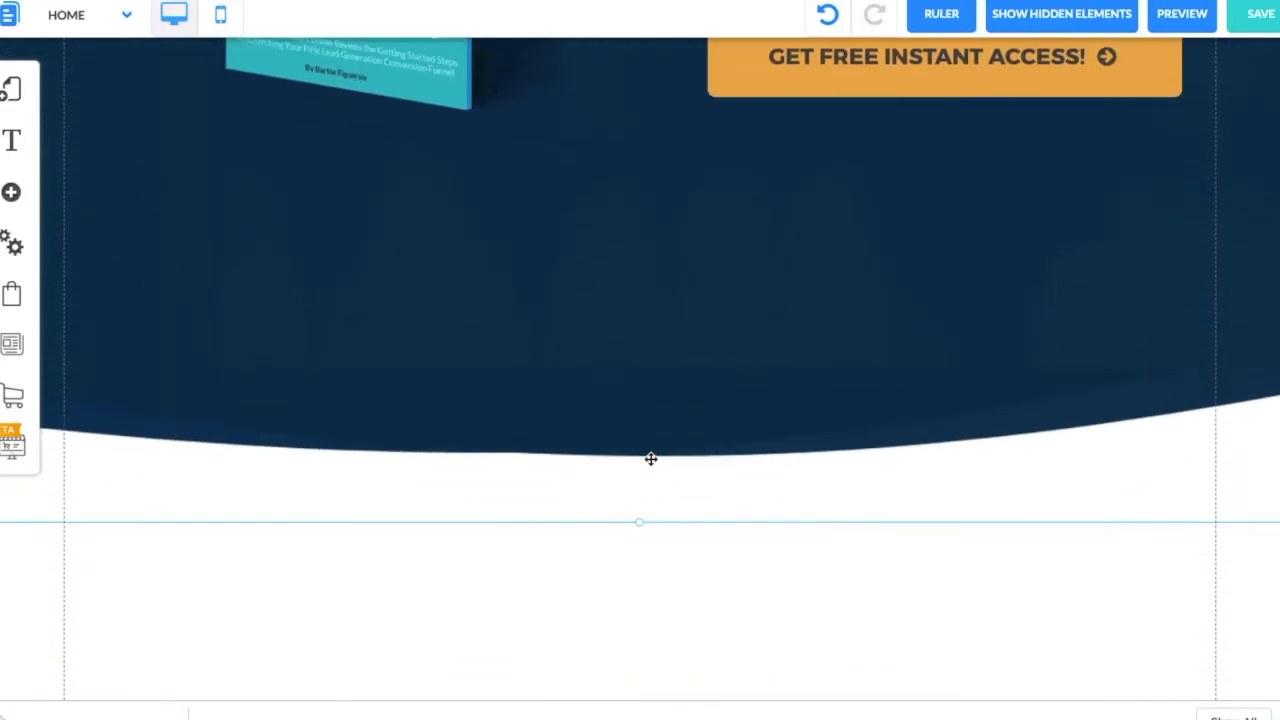
scroll(641, 488, down, 1)
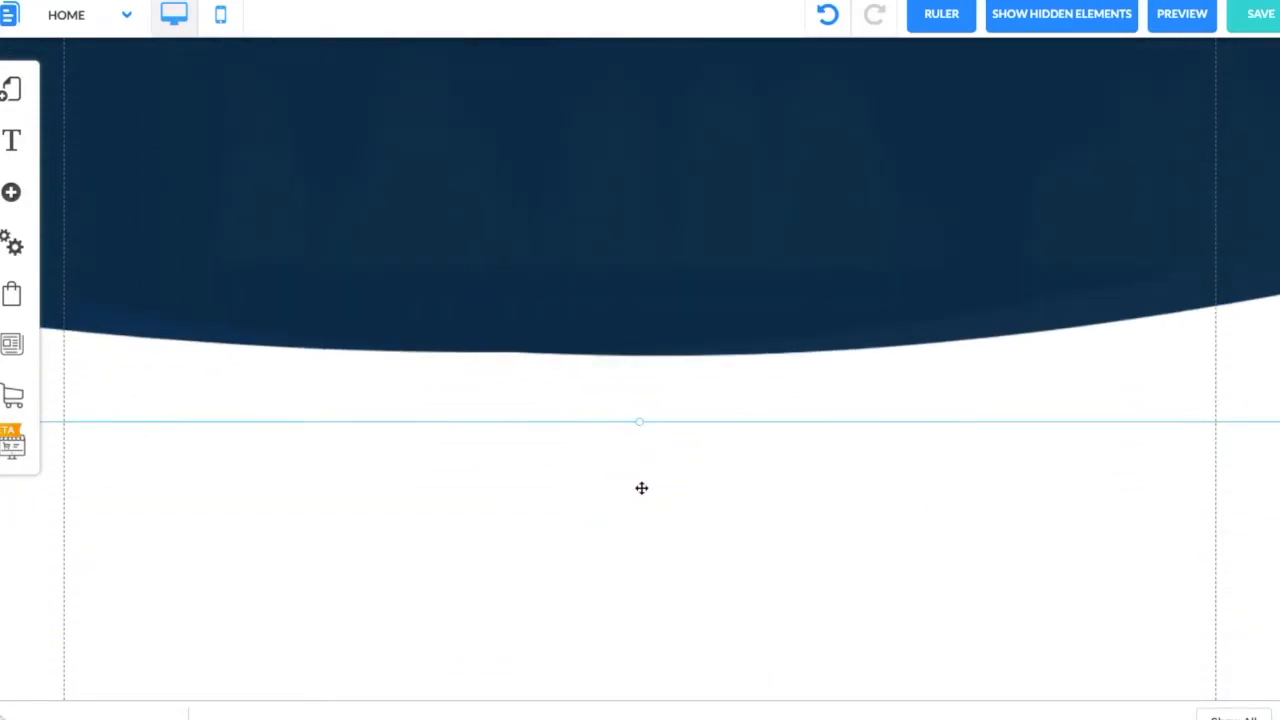
click(13, 193)
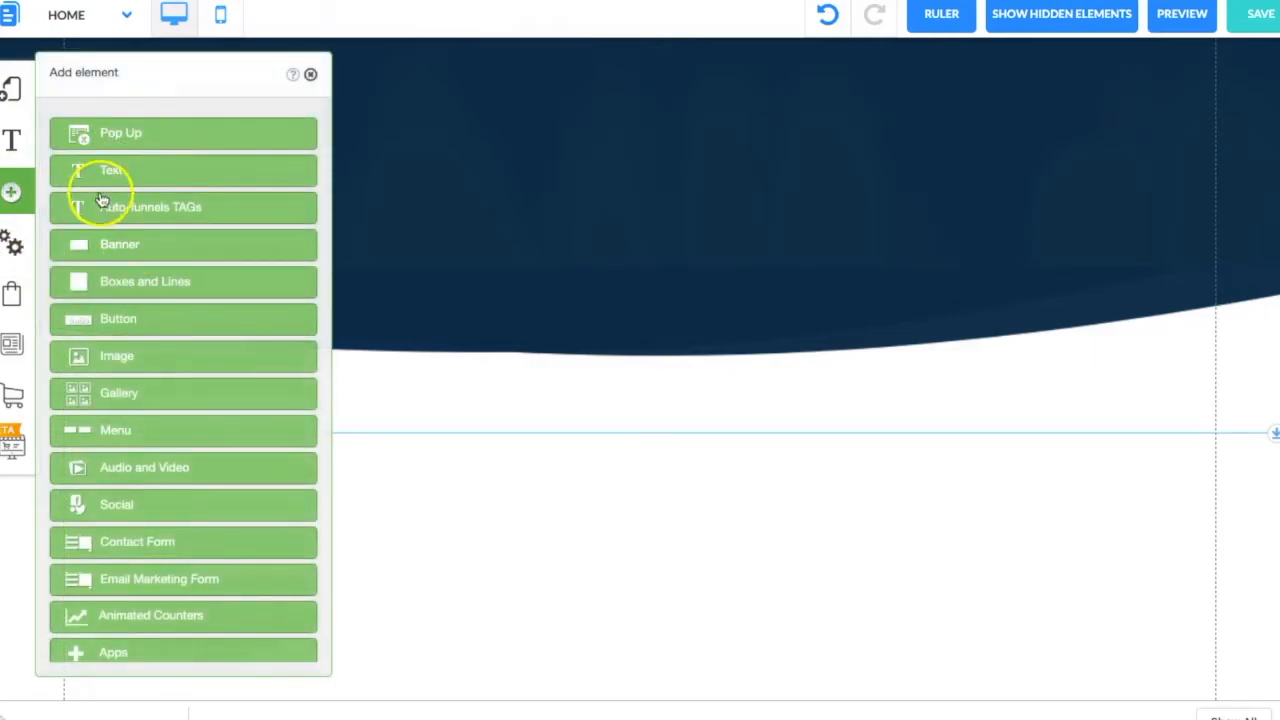
click(131, 362)
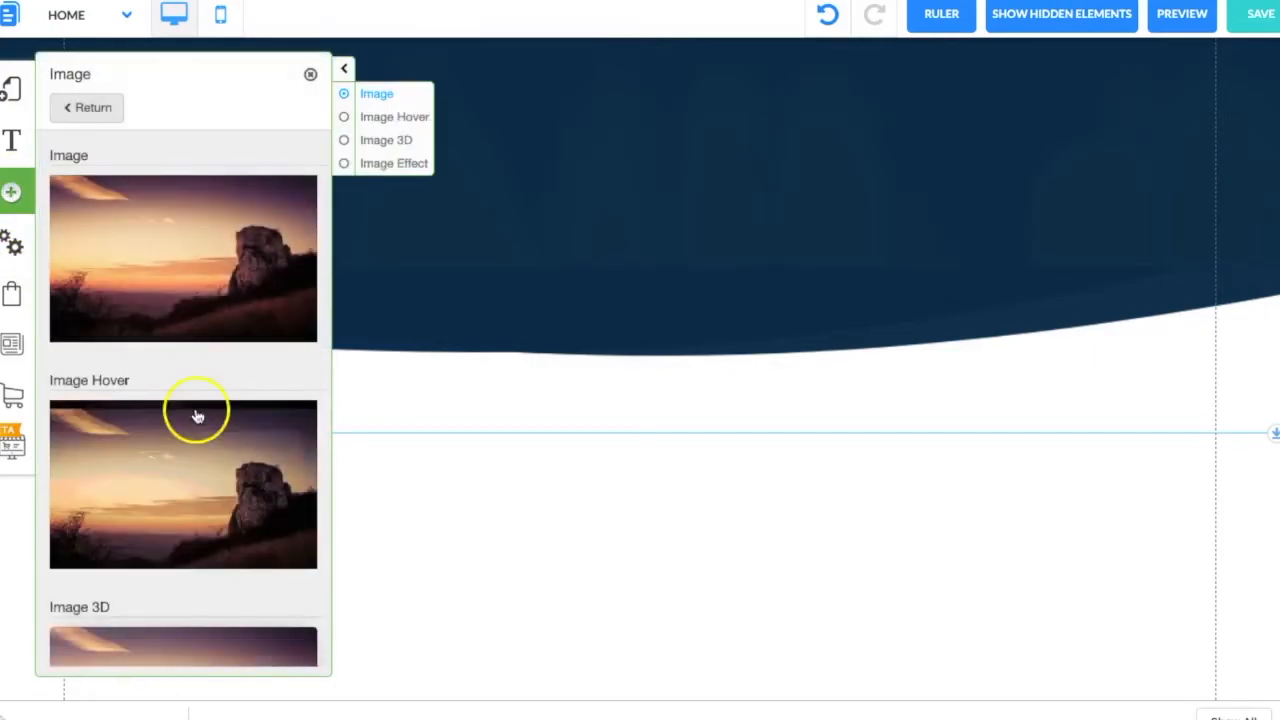
click(180, 286)
scroll(786, 549, down, 2)
drag(748, 201, 474, 543)
- Replace the new placeholder sunset image with the portrait photo against the colorful brick wall from My Files
click(363, 503)
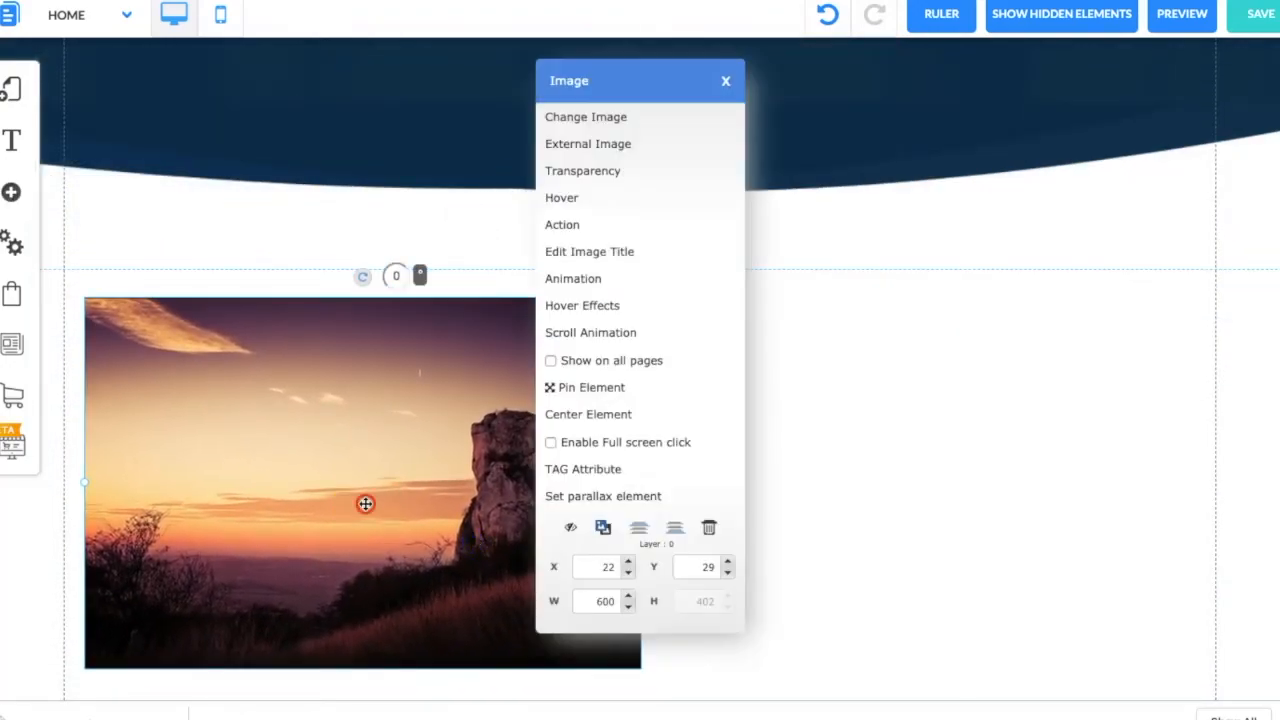
click(580, 140)
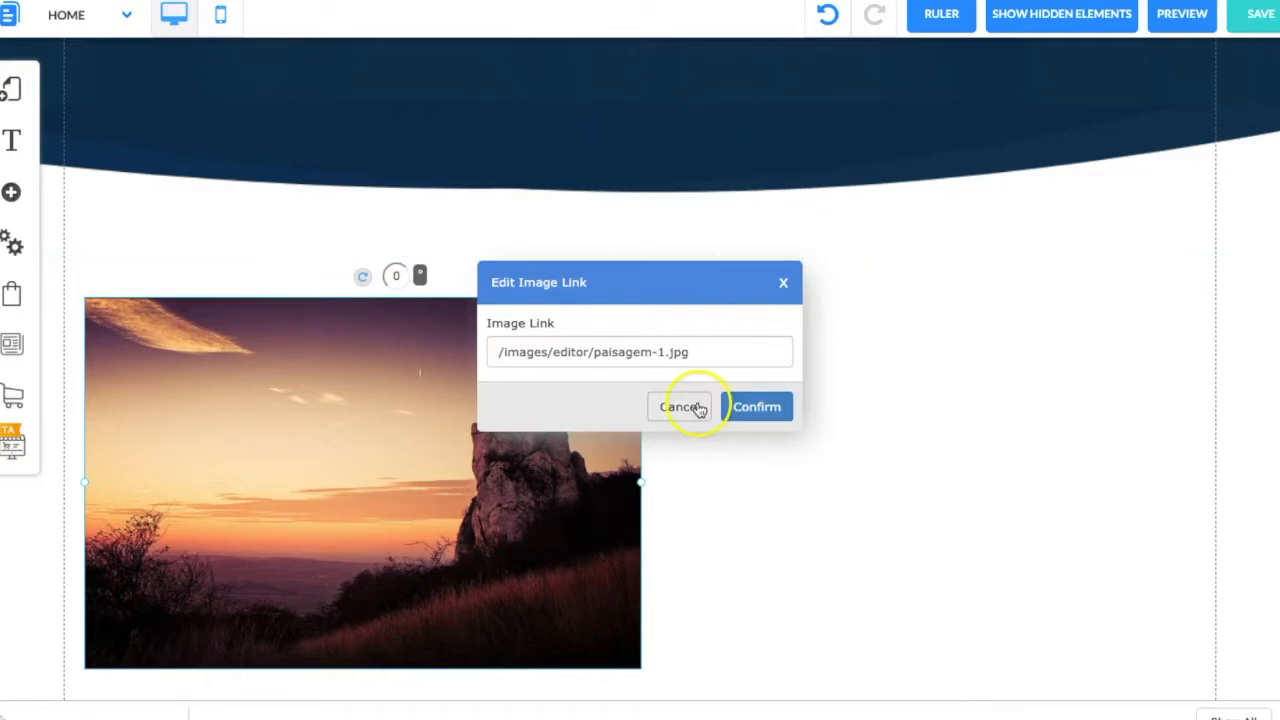
click(680, 405)
click(566, 118)
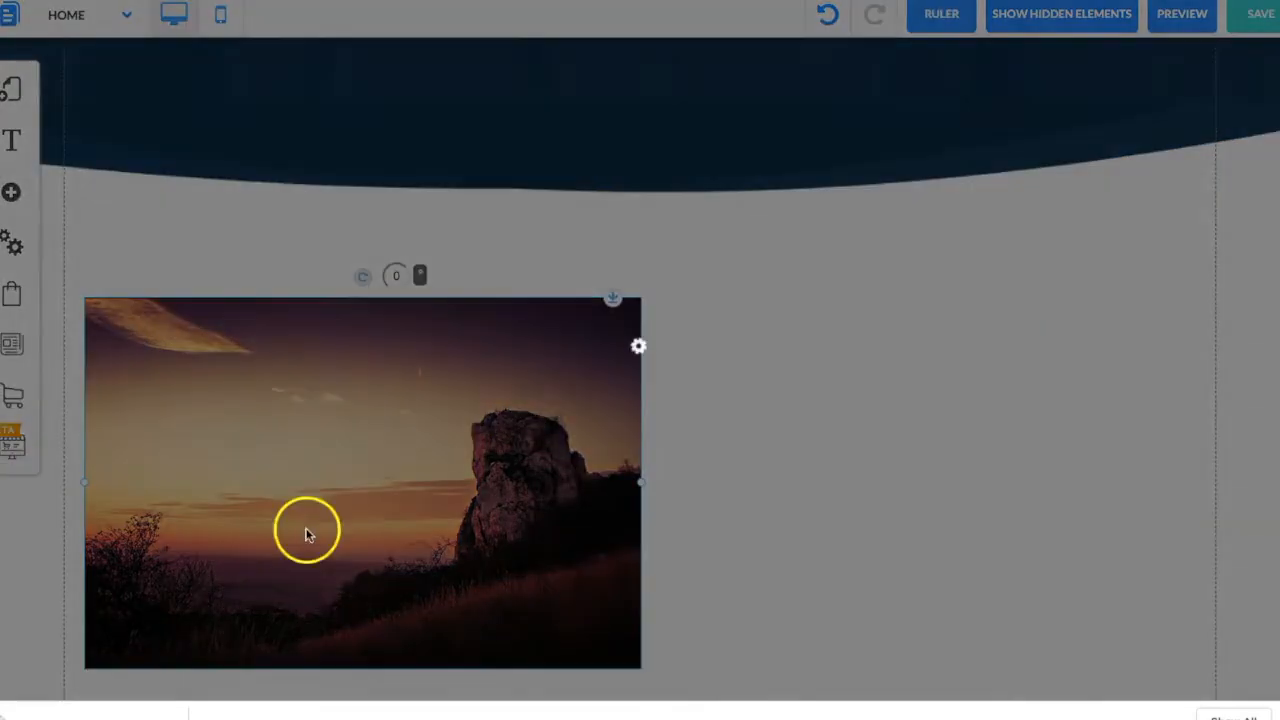
scroll(700, 410, down, 10)
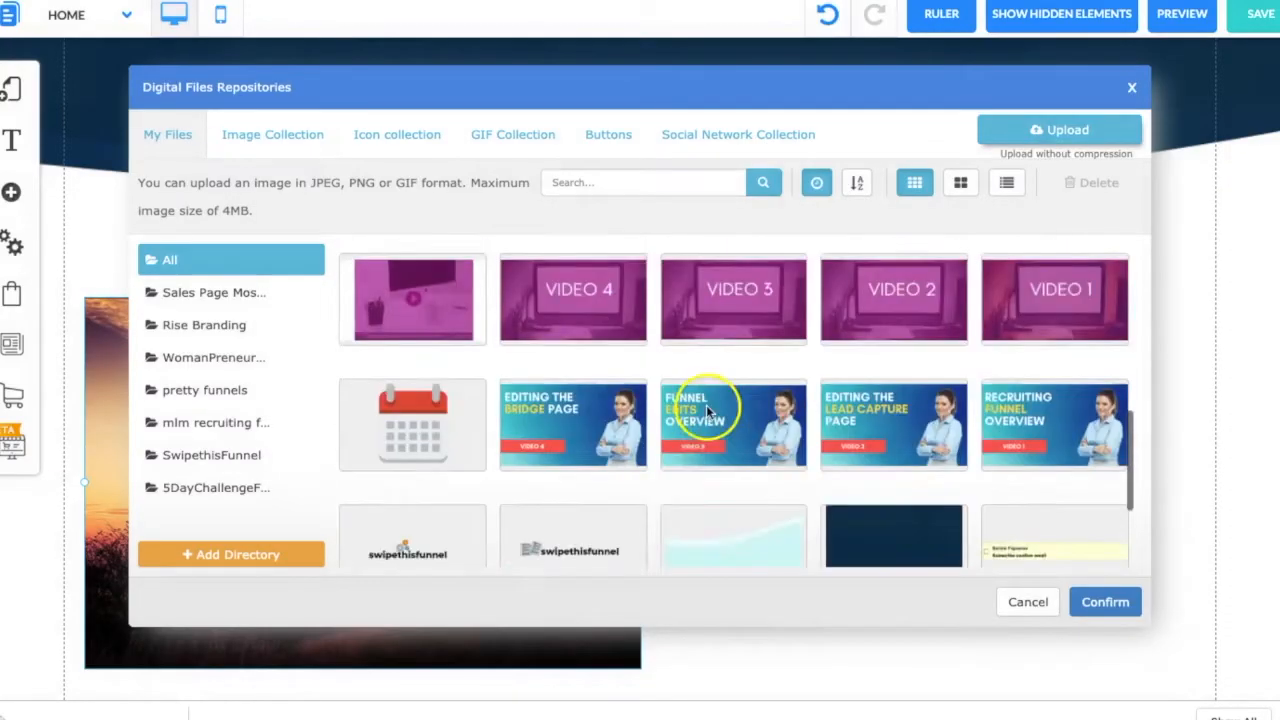
scroll(706, 413, down, 10)
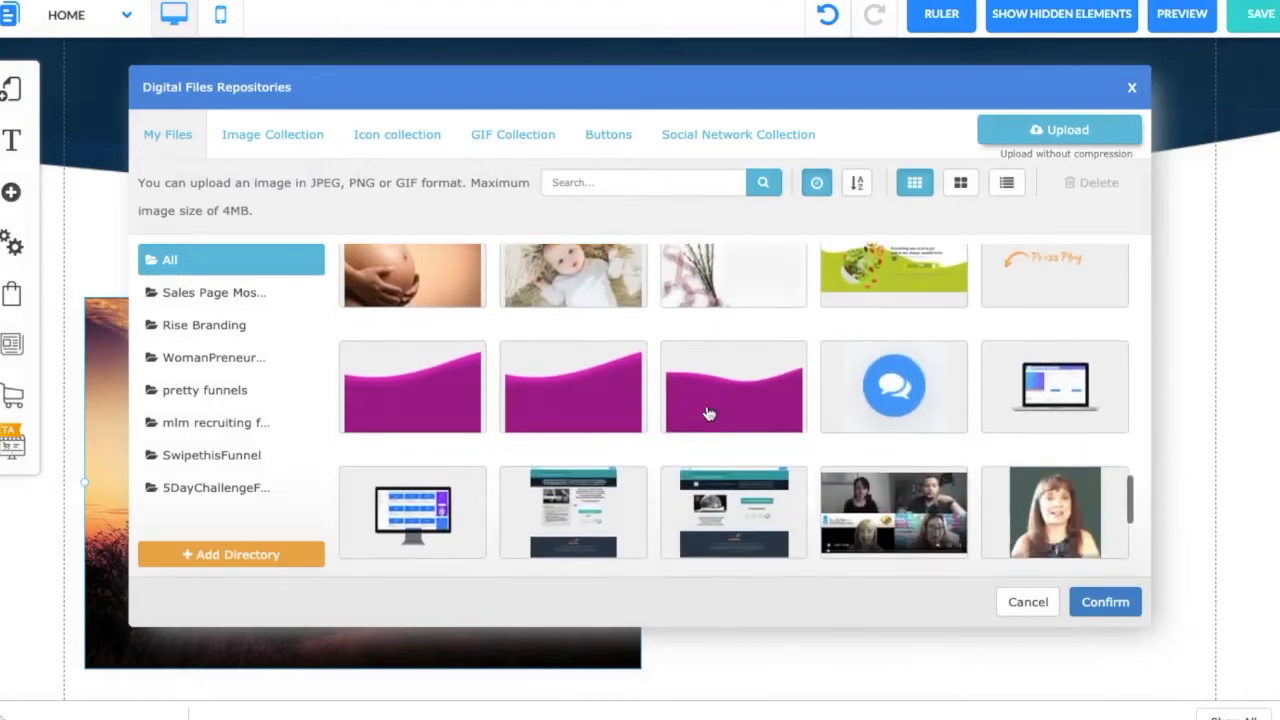
scroll(708, 413, down, 10)
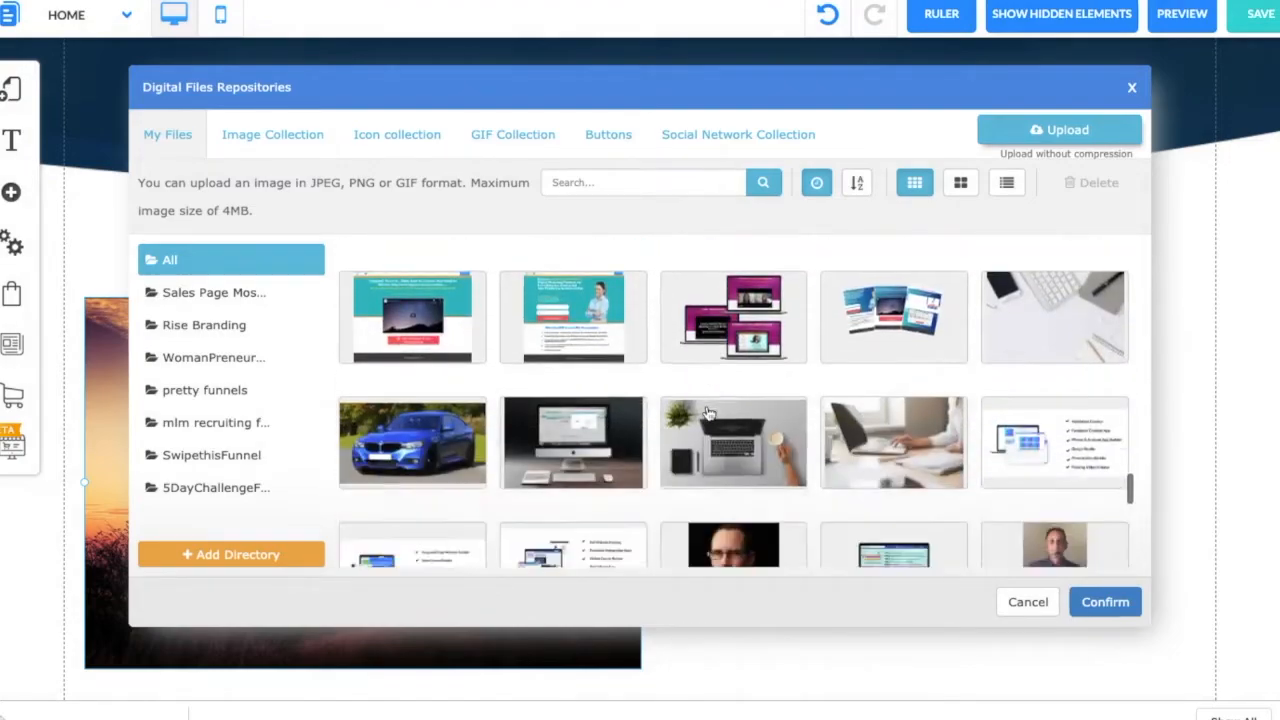
scroll(708, 413, down, 10)
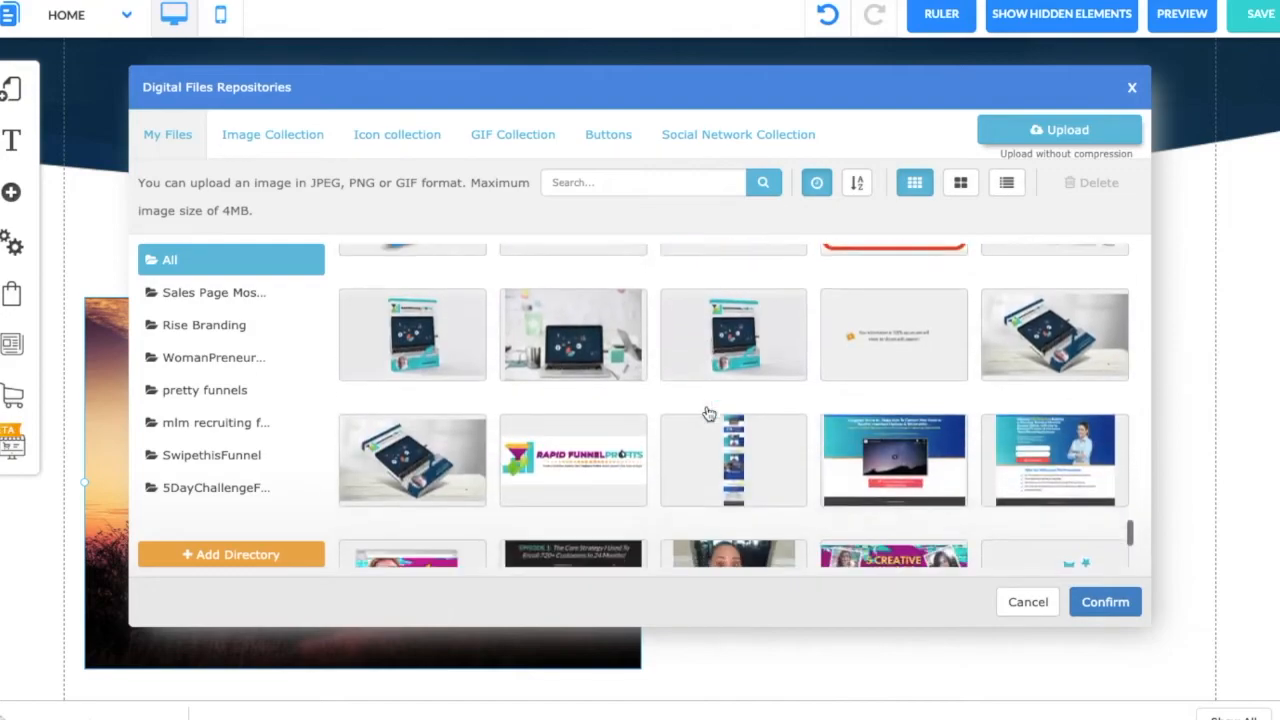
scroll(708, 413, down, 10)
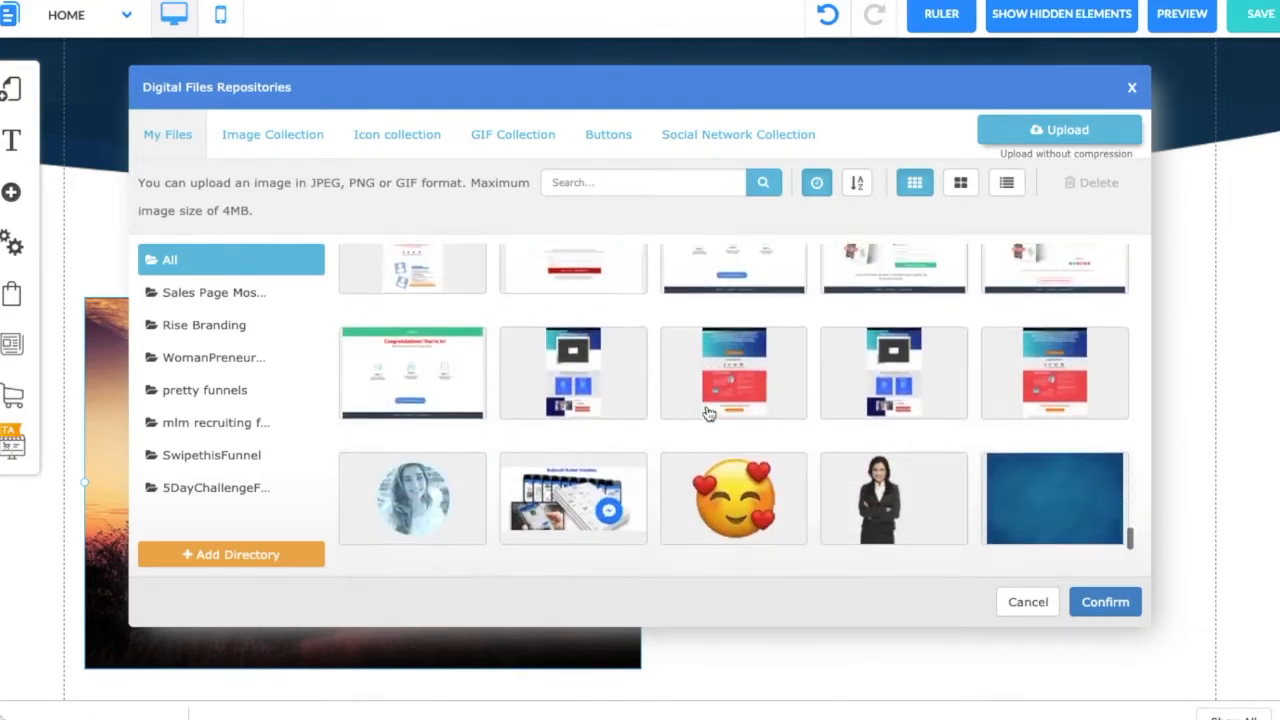
click(706, 362)
click(1103, 601)
click(1034, 583)
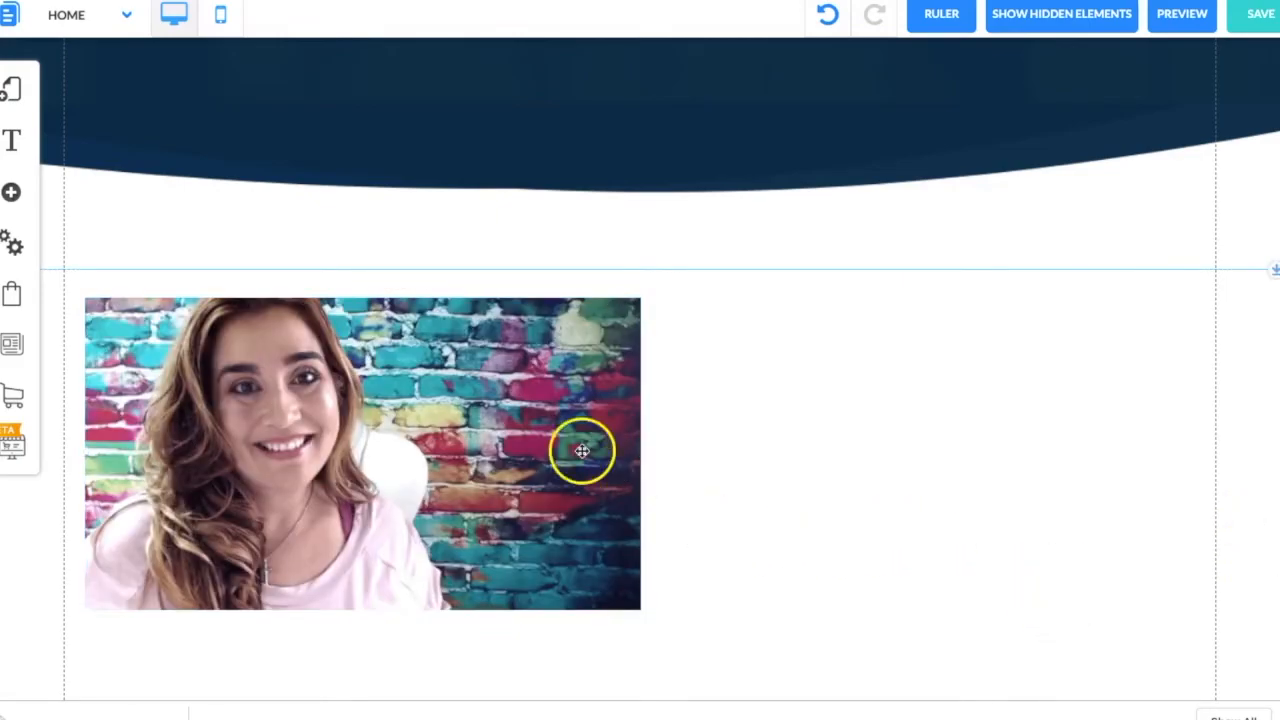
- Add an H1 Title Extra Large text element and place it in the empty space beside the portrait photo
click(13, 194)
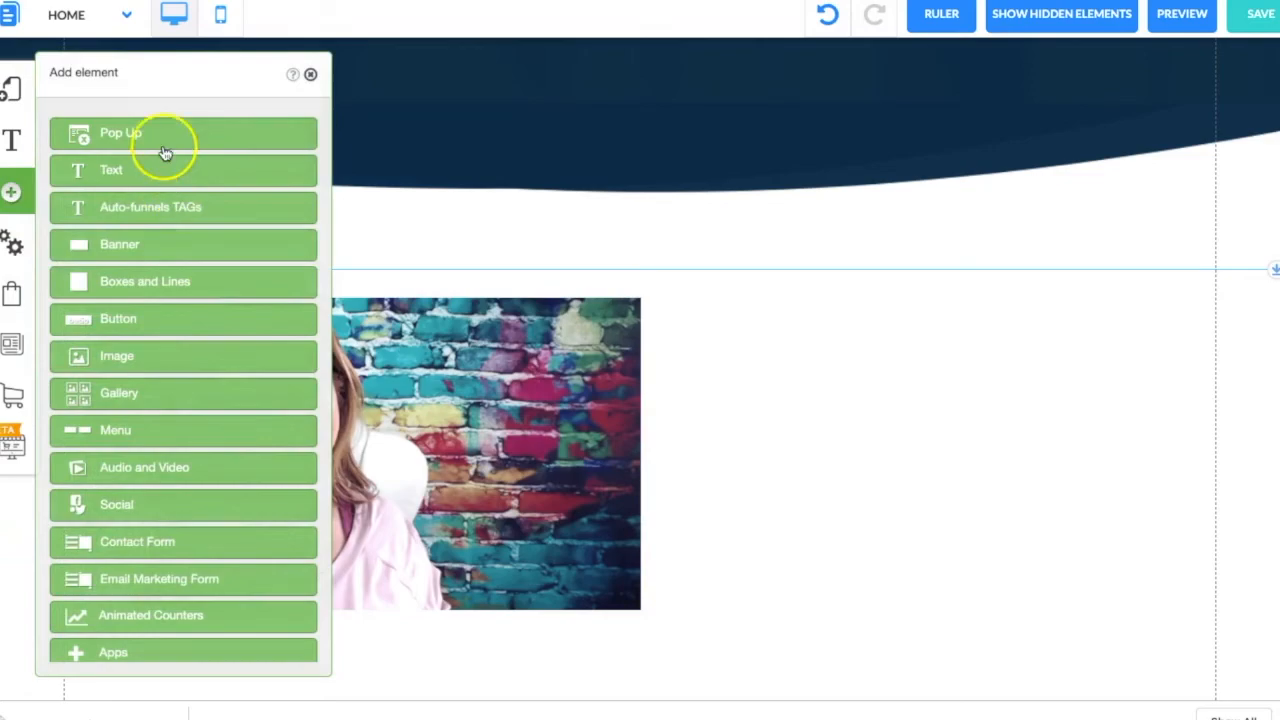
click(125, 178)
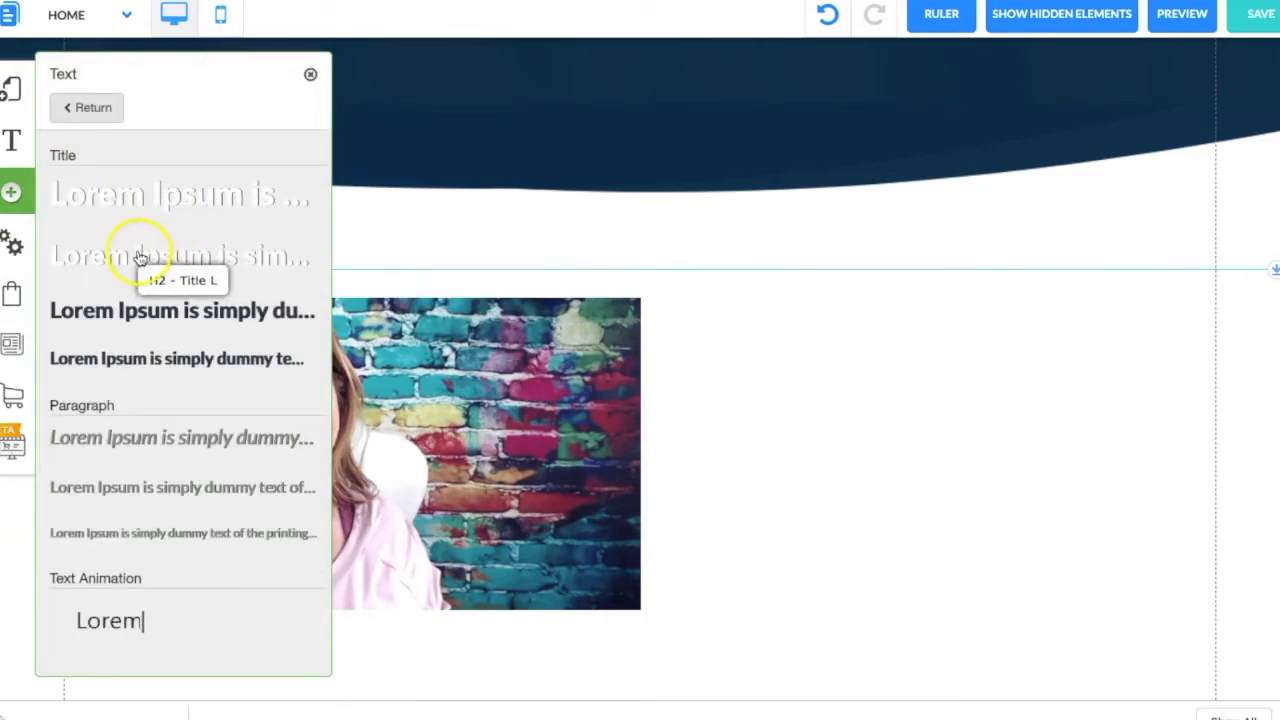
click(138, 203)
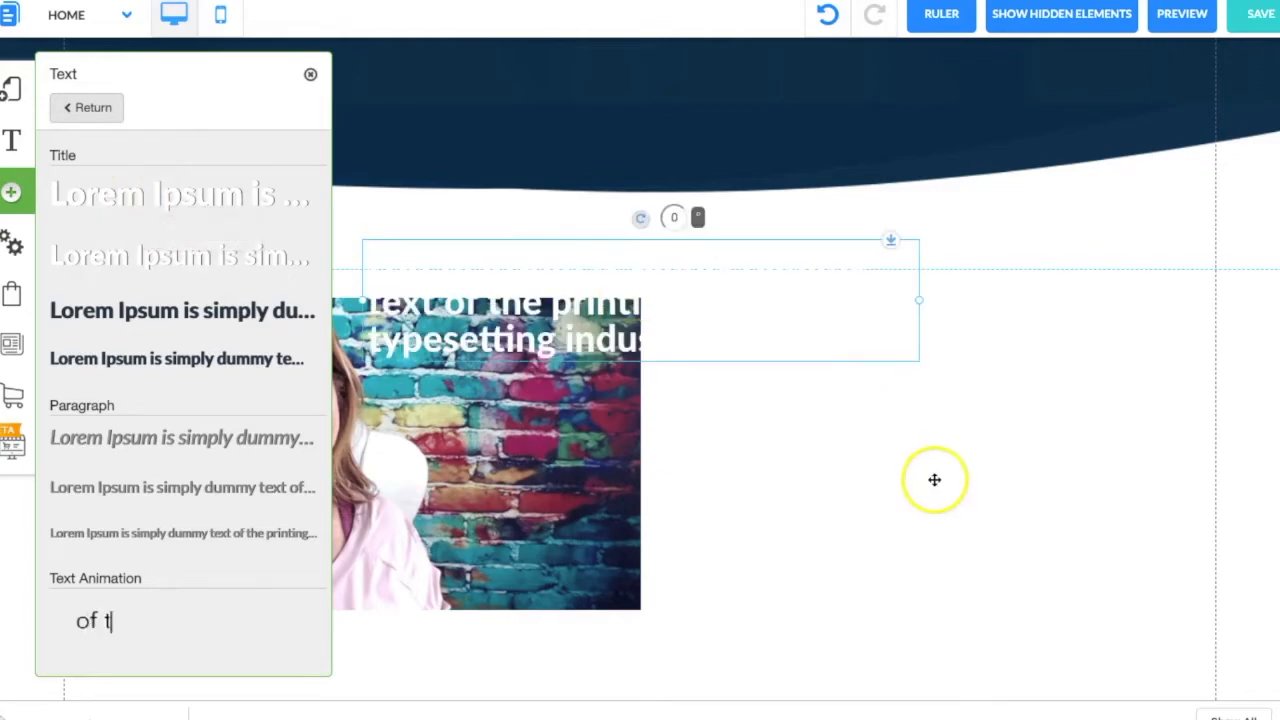
drag(591, 316, 902, 374)
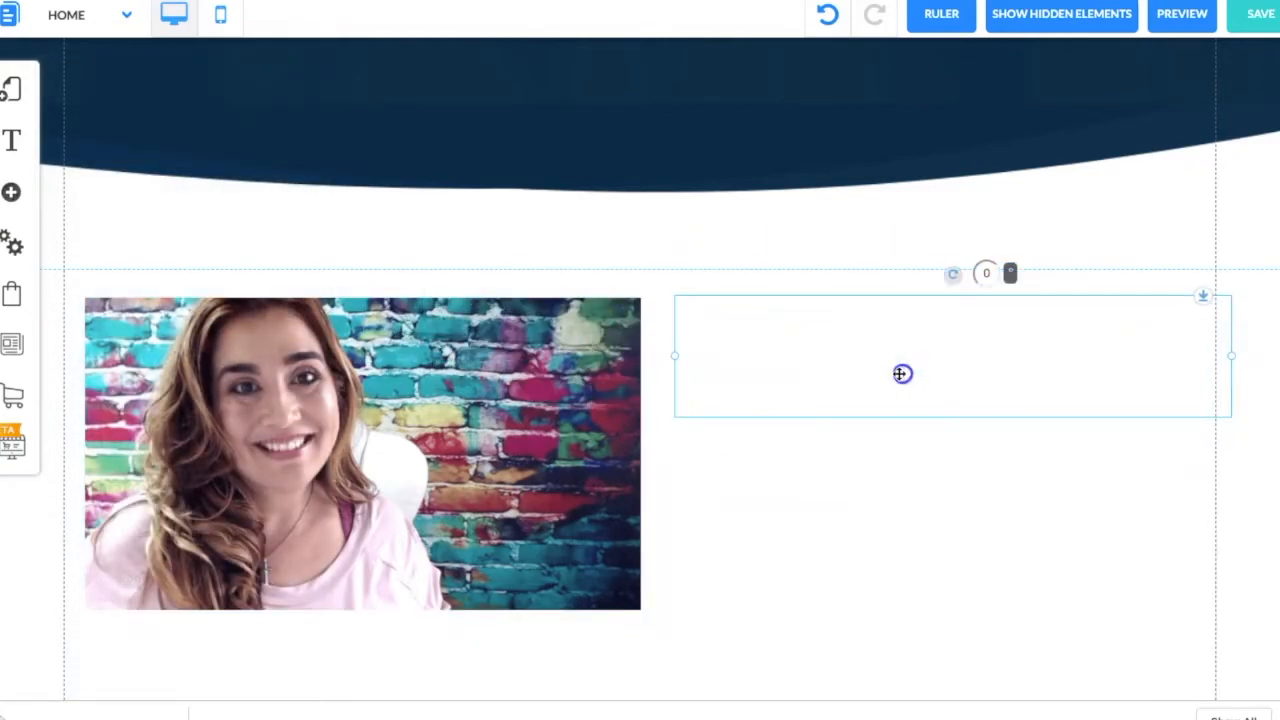
- Give the H1 title a new style and set its text color to dark grey
click(858, 371)
click(685, 275)
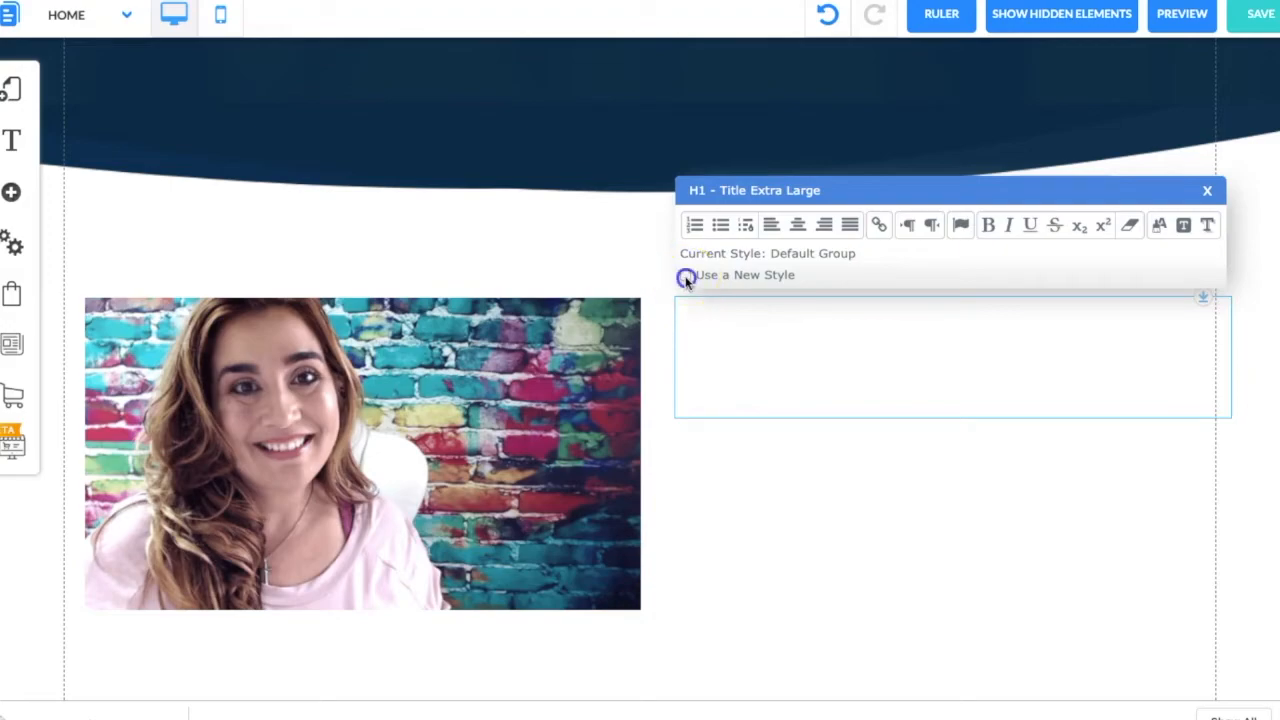
click(1163, 224)
click(621, 120)
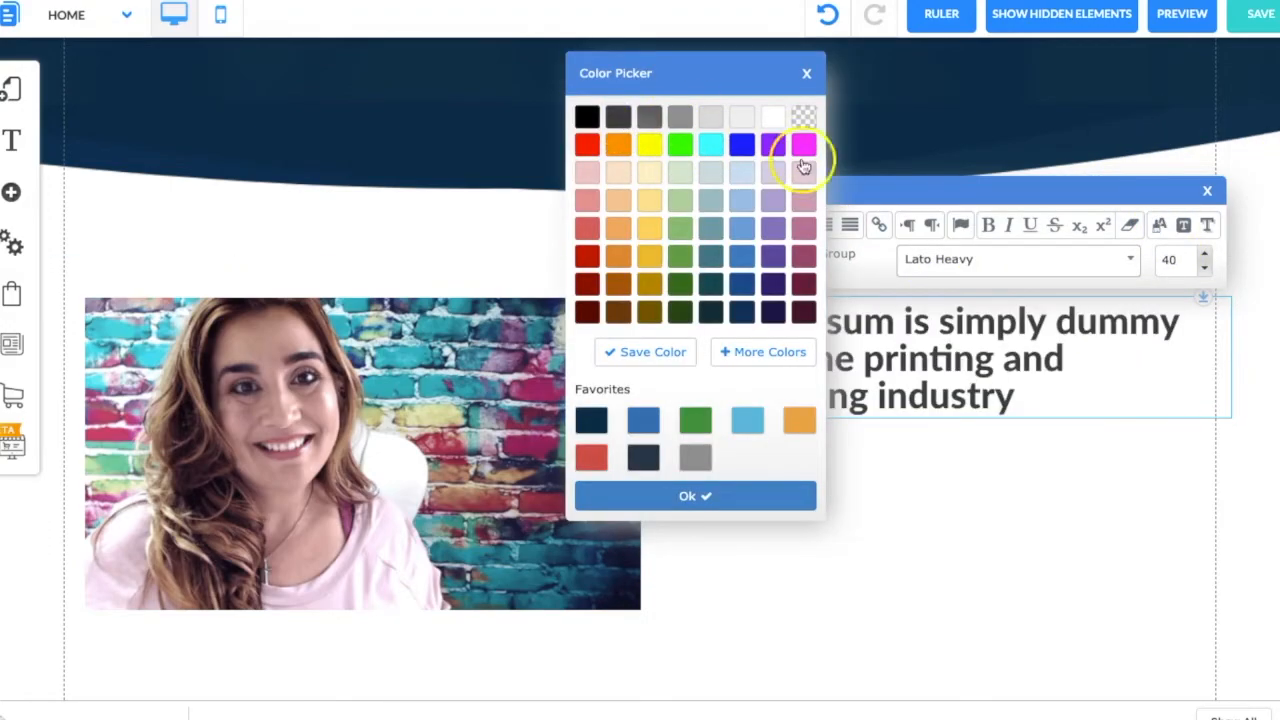
click(1010, 475)
click(998, 399)
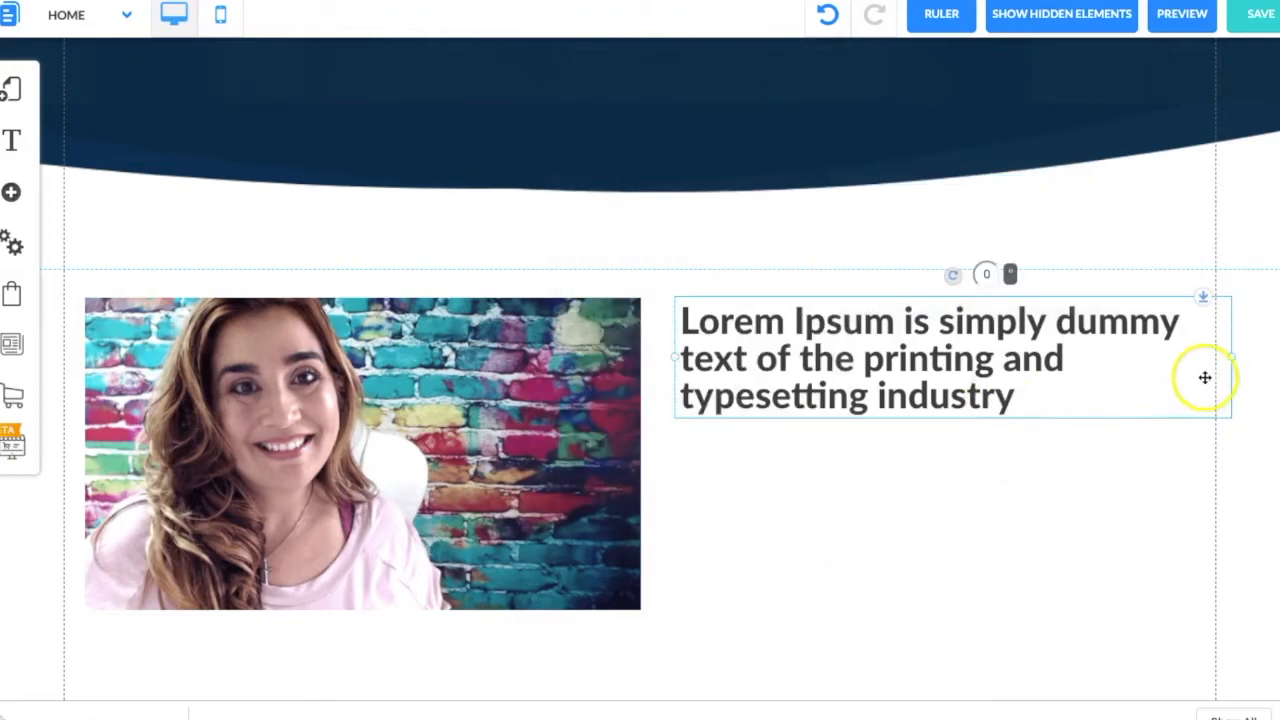
- Narrow the title box to fit inside the page margin and replace its text with "ABOUT" plus the presenter's full name in capitals
drag(1233, 360, 1192, 355)
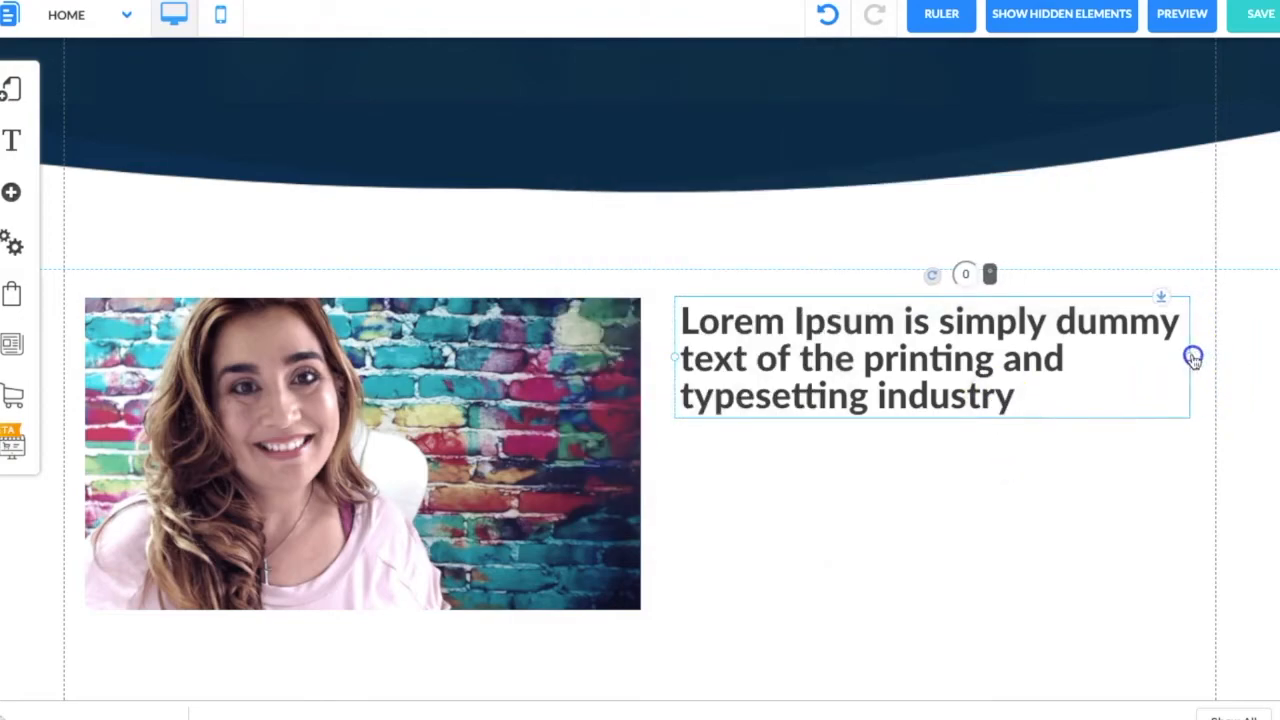
click(1031, 398)
double_click(1031, 398)
drag(861, 368, 694, 318)
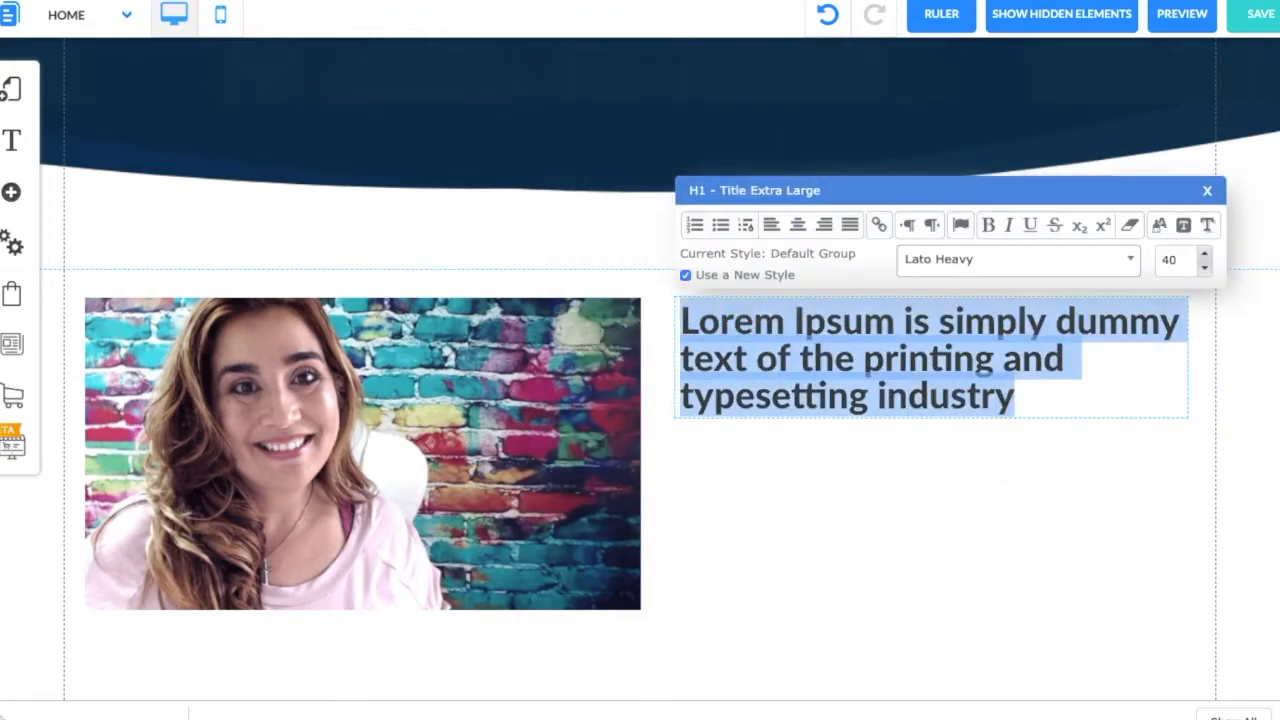
text(ABOUT BARBIE FIGUEROA)
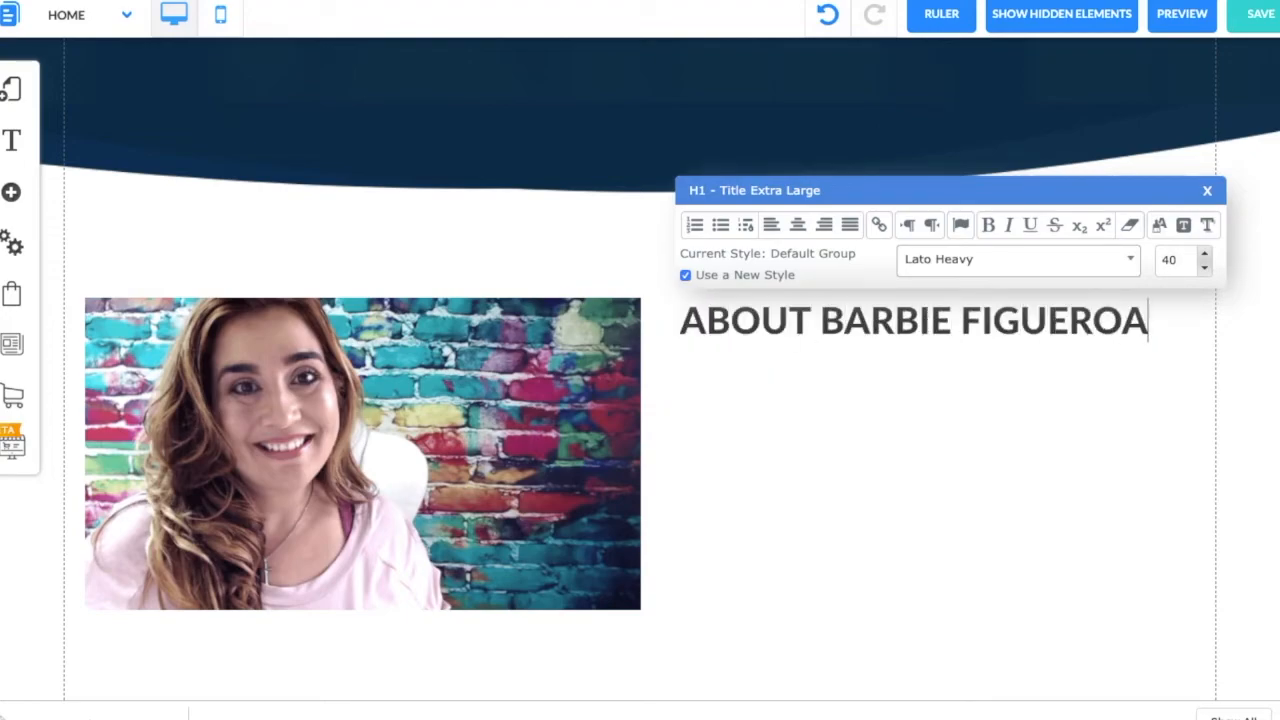
click(1109, 534)
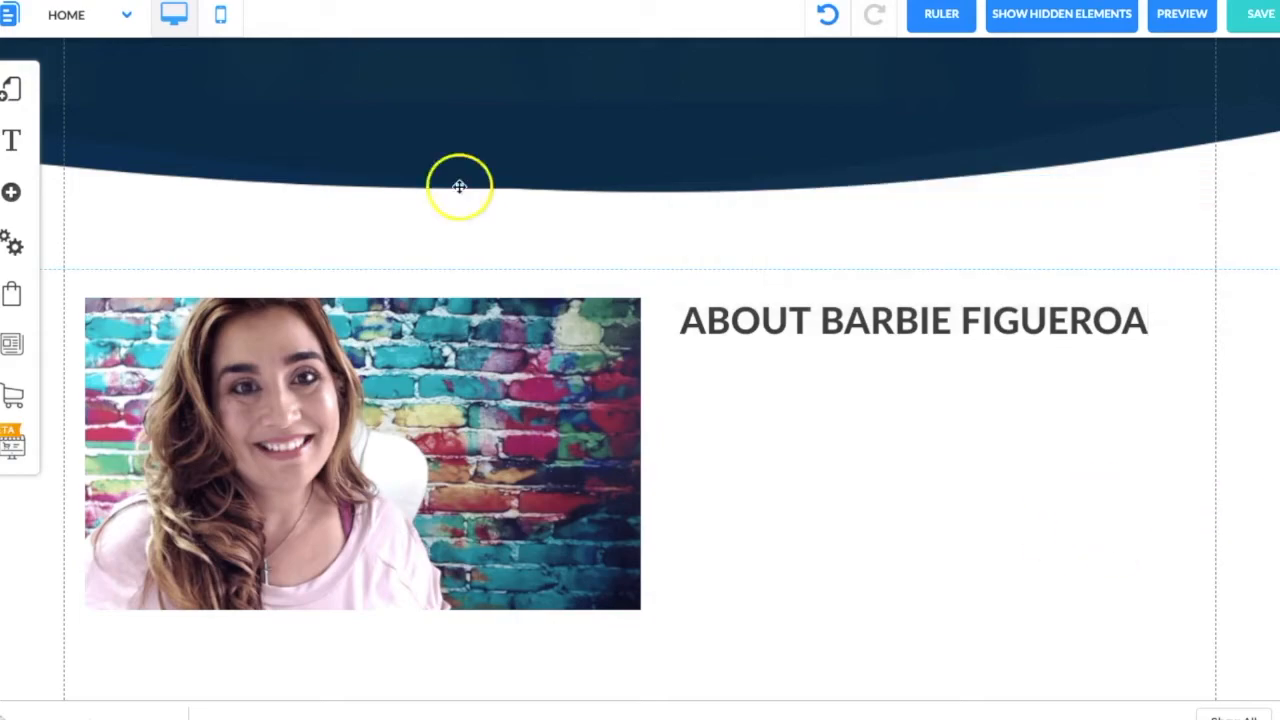
- Add a Paragraph Medium text element directly below the title and narrow it to fit inside the page margin
click(11, 193)
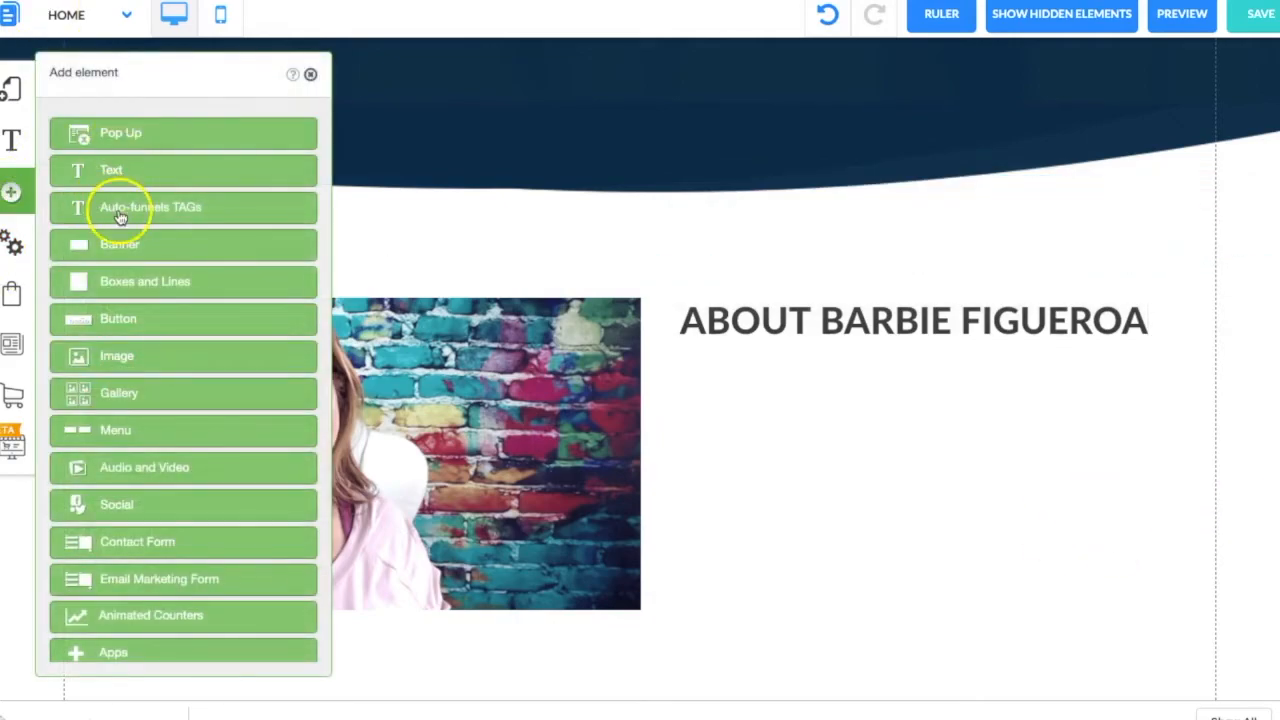
click(113, 174)
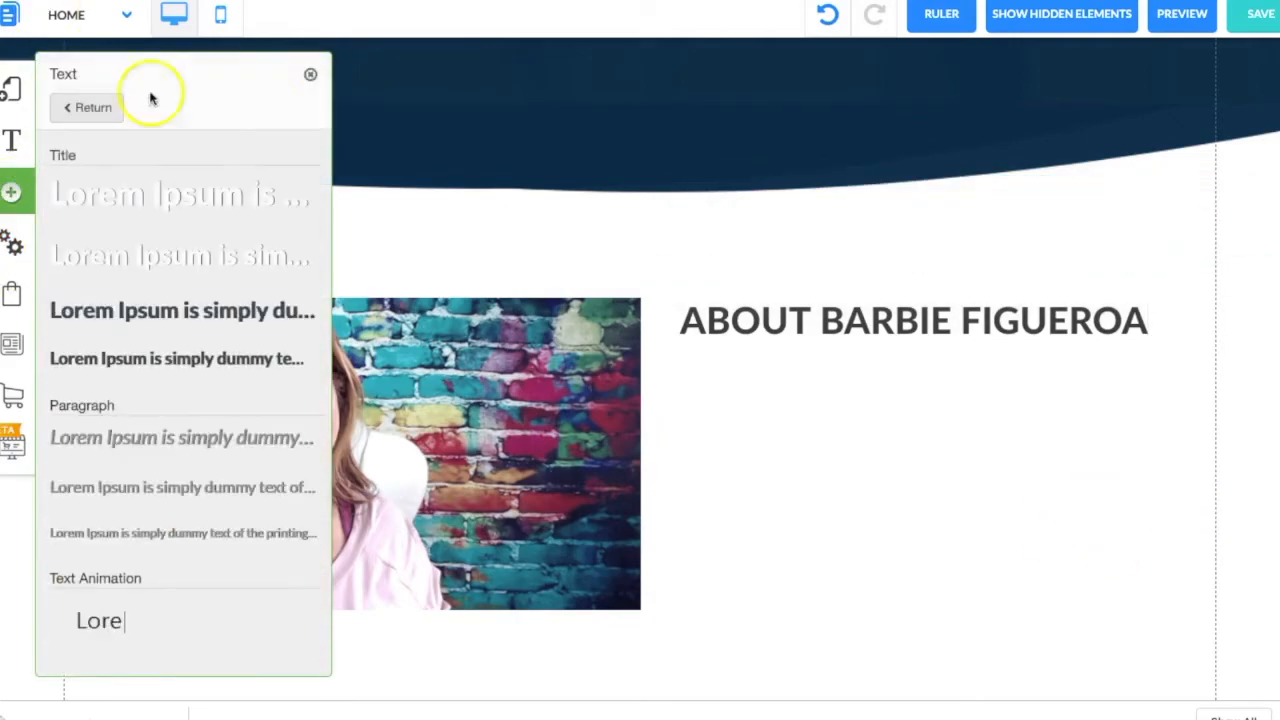
click(182, 490)
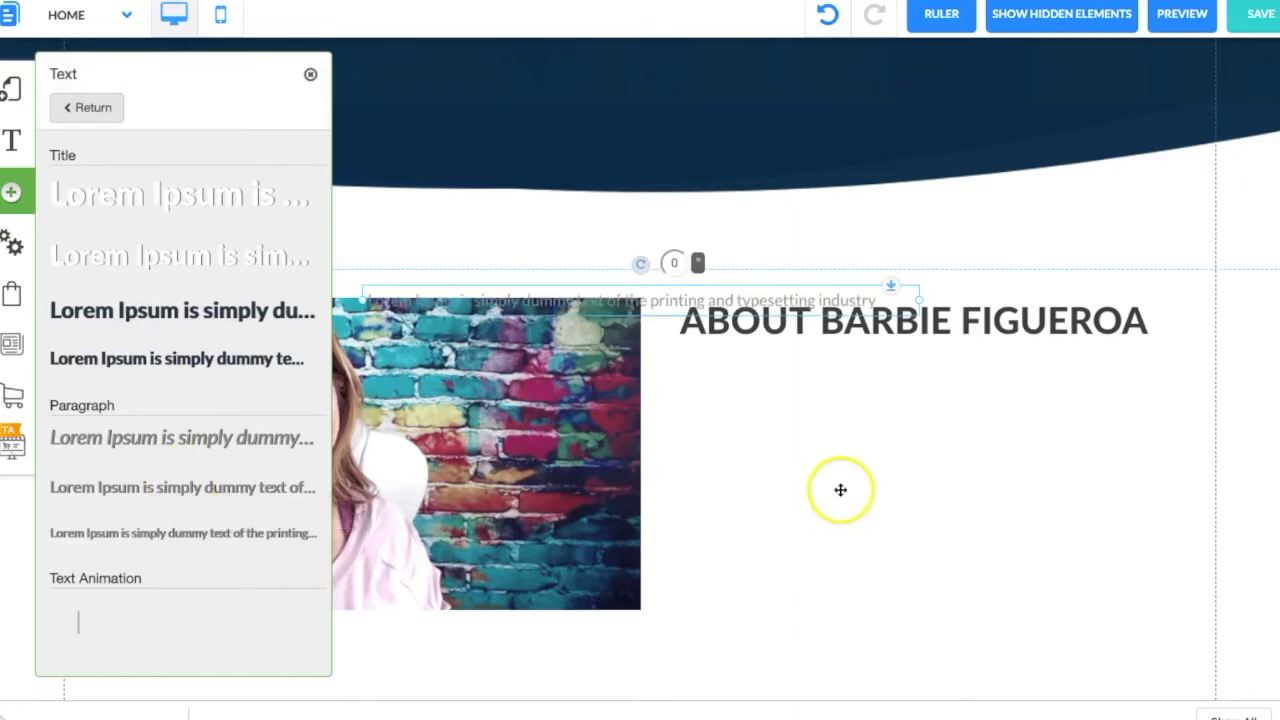
drag(599, 315, 916, 373)
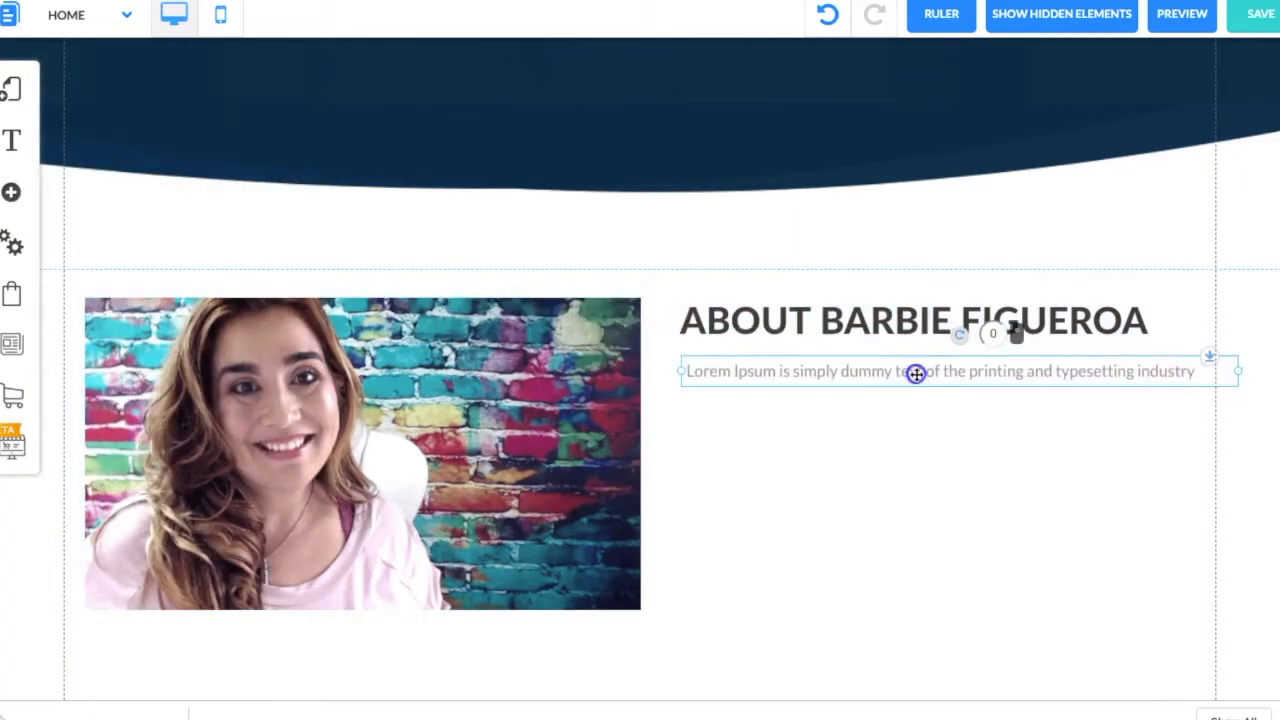
drag(1238, 375, 1191, 370)
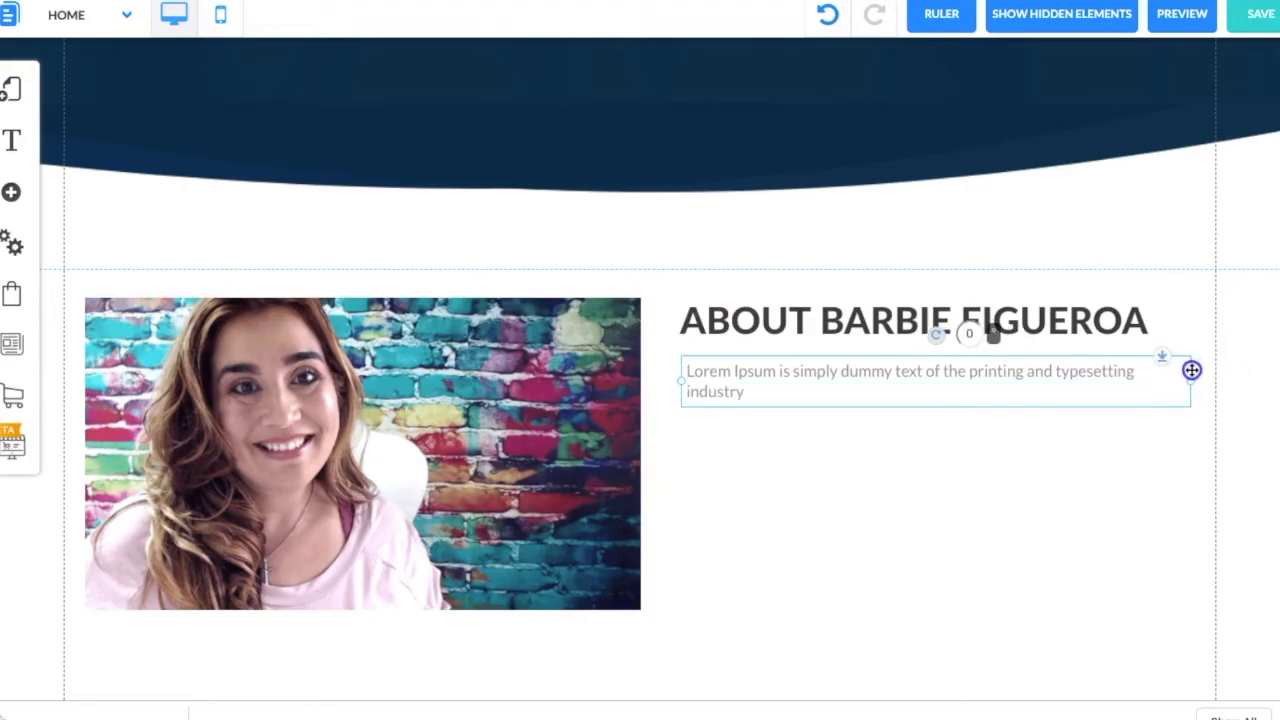
- Fill out the paragraph by pasting its "Lorem Ipsum" placeholder sentence repeatedly until it forms a block beside the photo
double_click(768, 395)
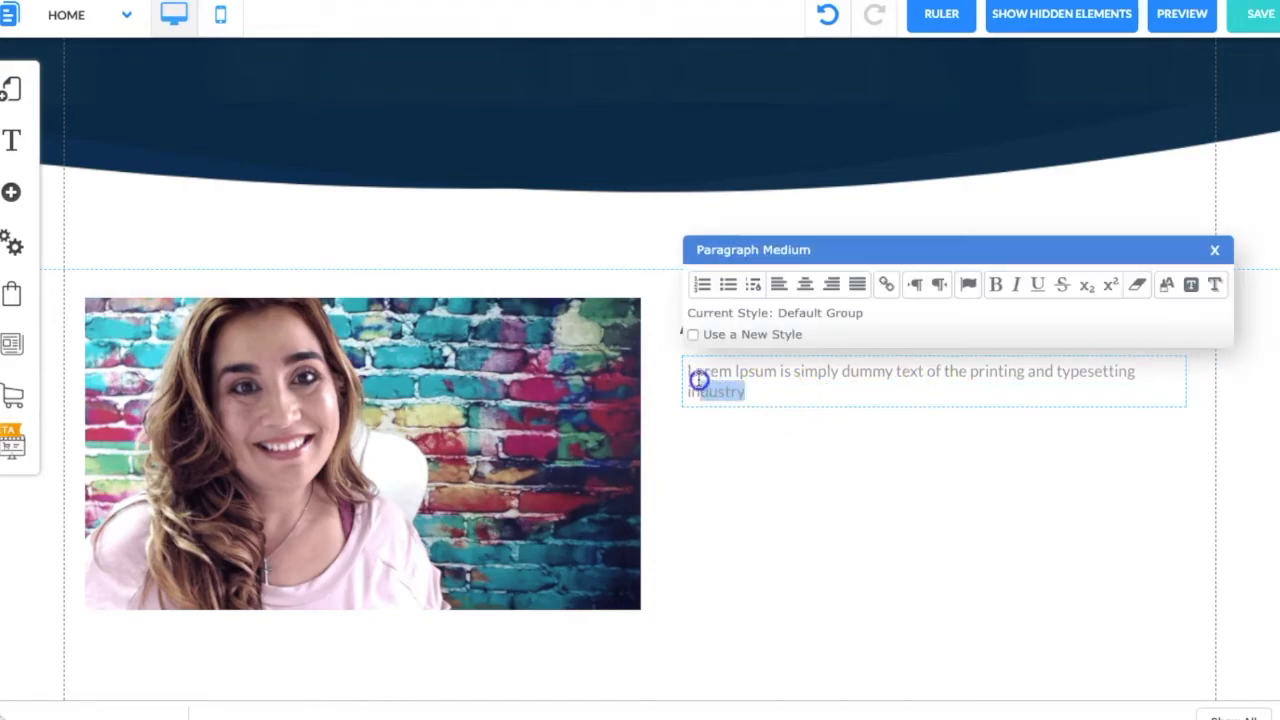
drag(699, 379, 687, 373)
click(778, 398)
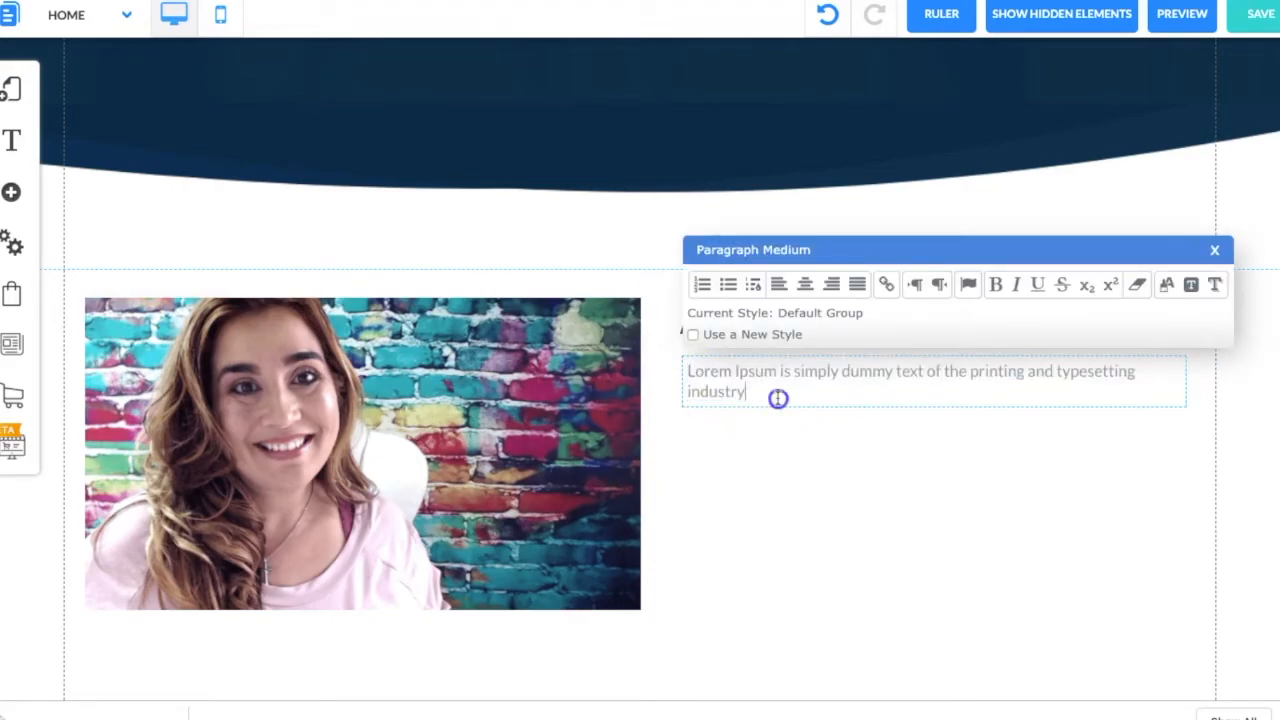
key(ctrl+v)
key(ctrl+v)
key(ctrl+v)
key(ctrl+v)
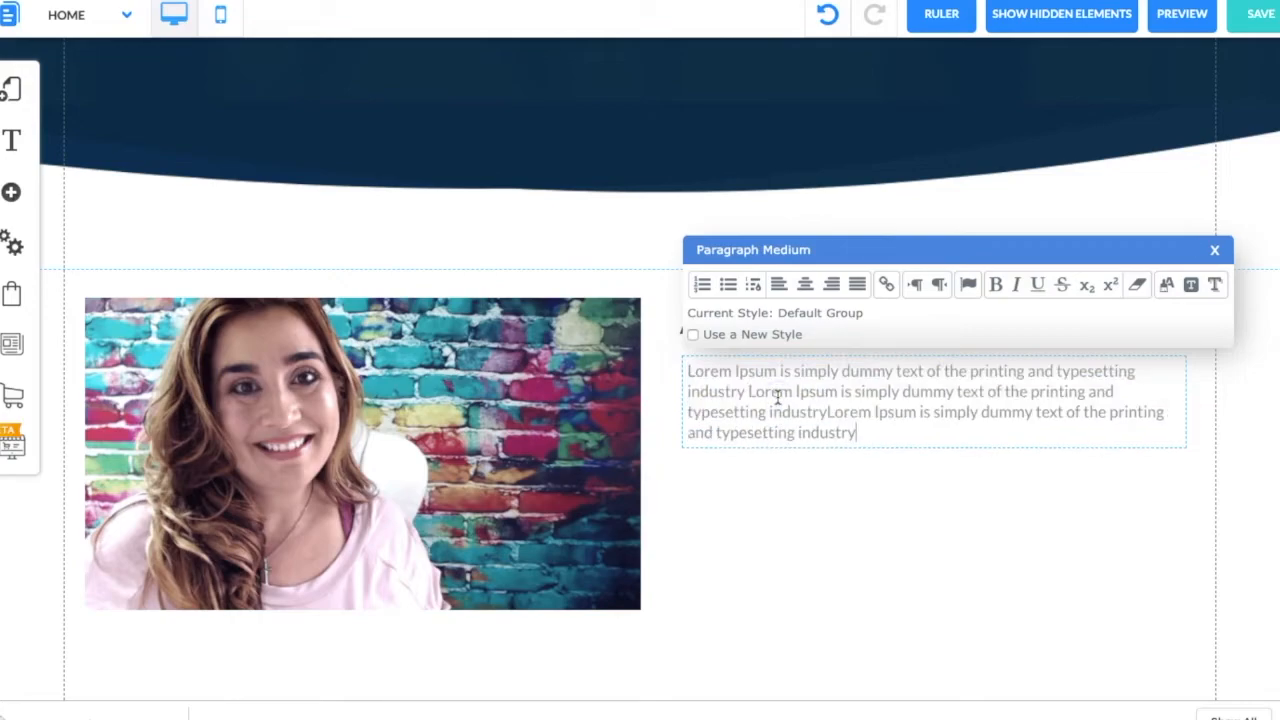
key(ctrl+v)
key(ctrl+v)
key(ctrl+v)
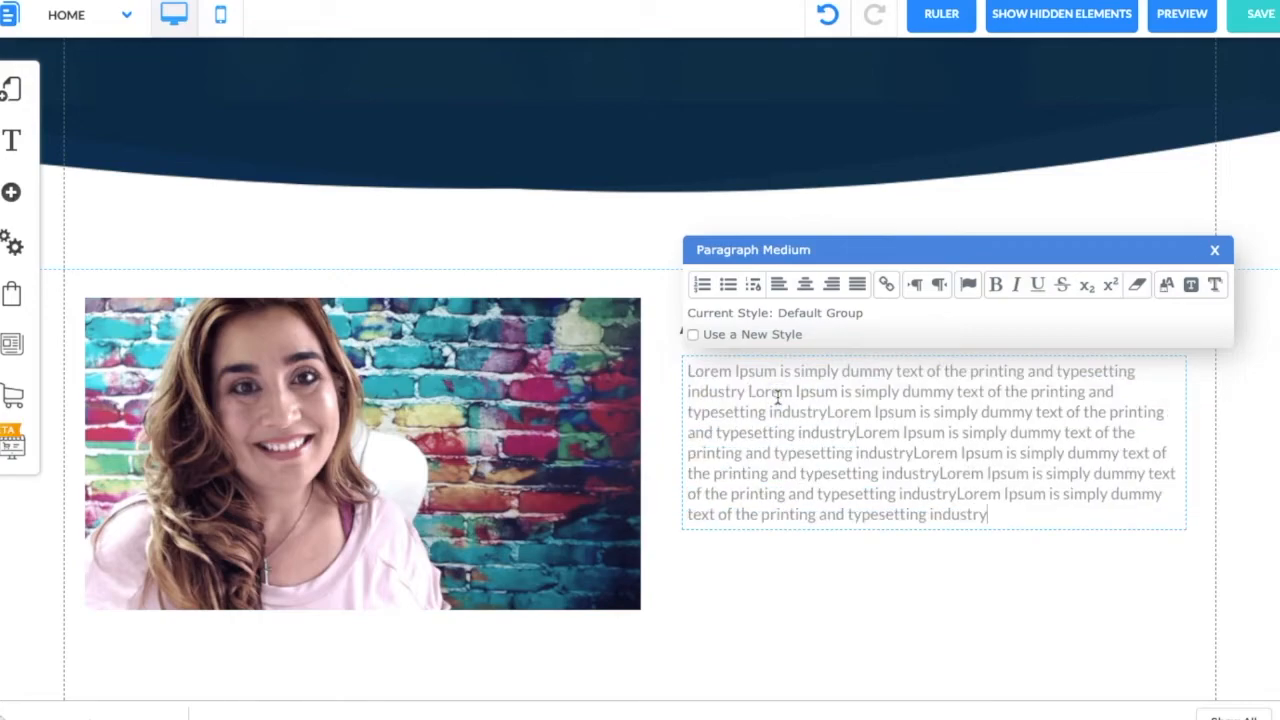
click(850, 642)
scroll(848, 634, down, 5)
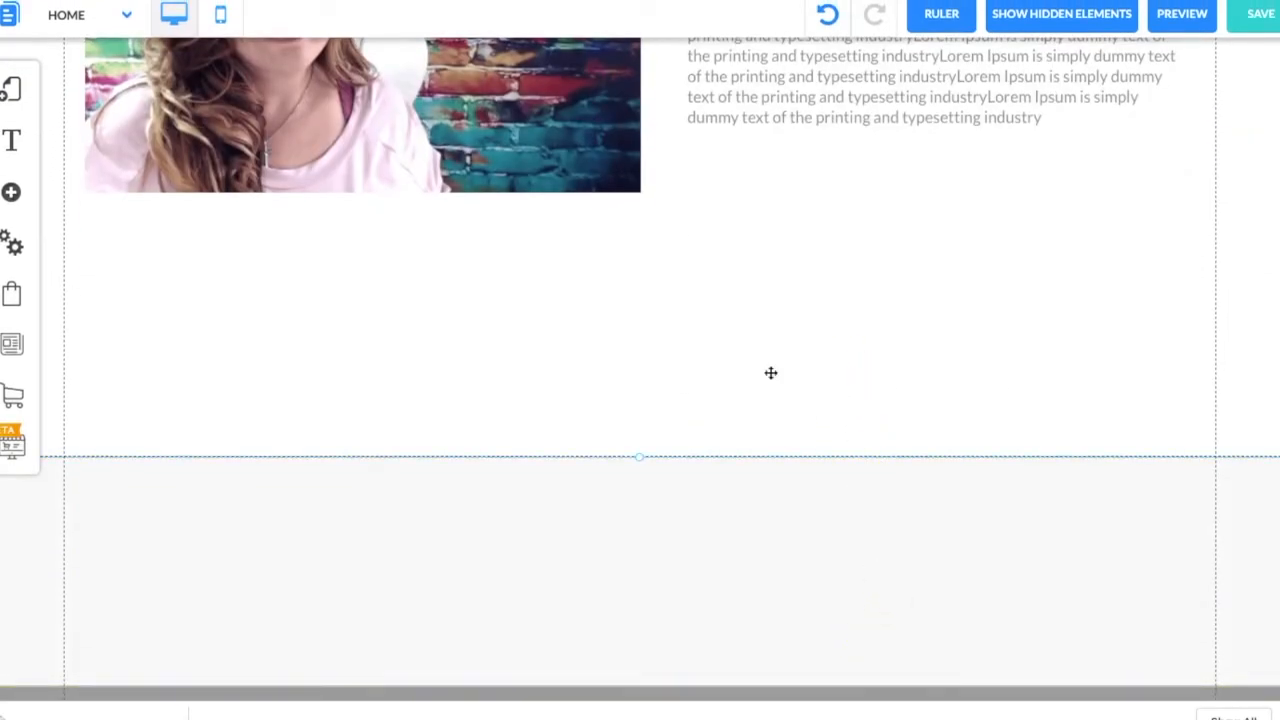
- Shorten the white about section to end just below the photo, and set the footer's background to the dark navy favorite color
drag(647, 450, 652, 256)
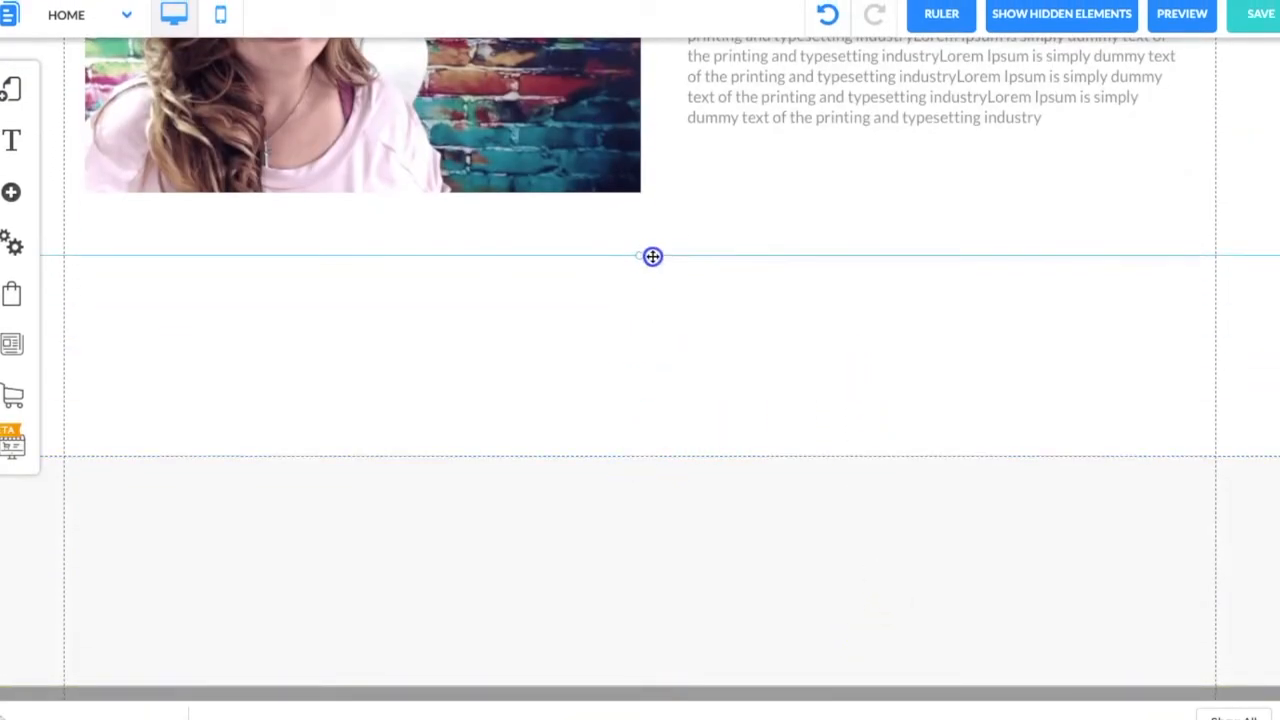
click(712, 484)
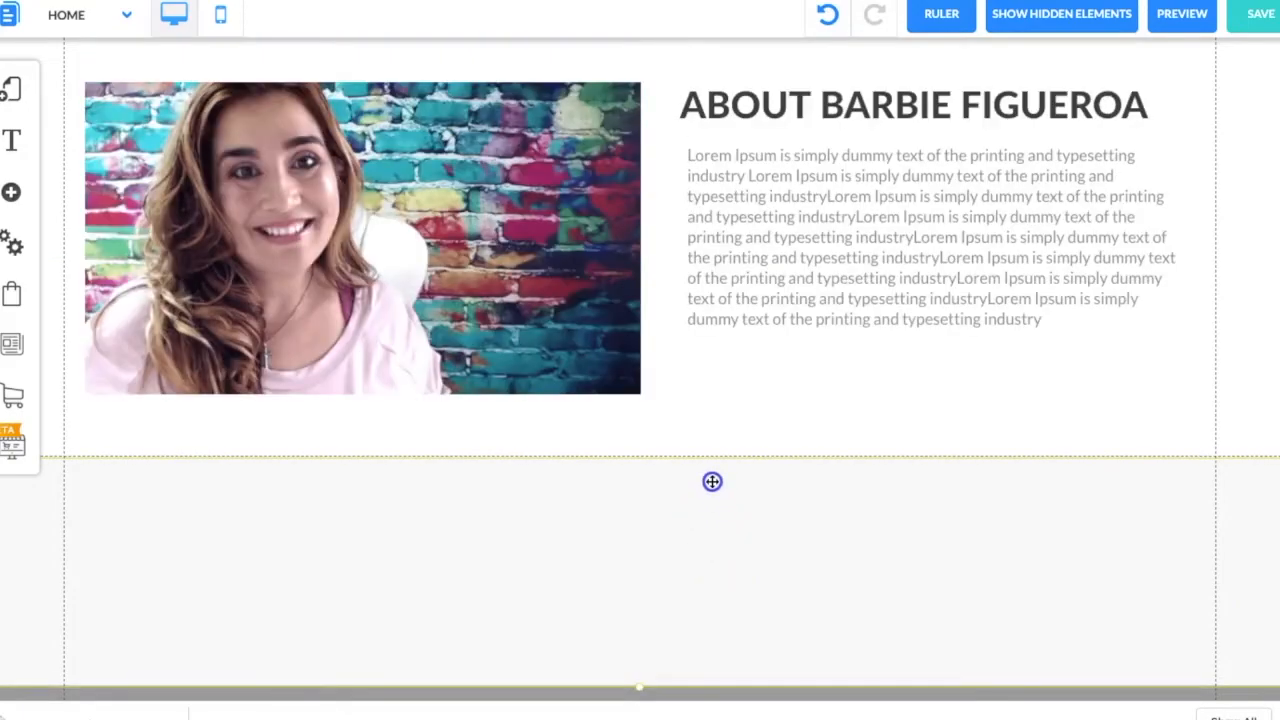
click(822, 548)
click(606, 324)
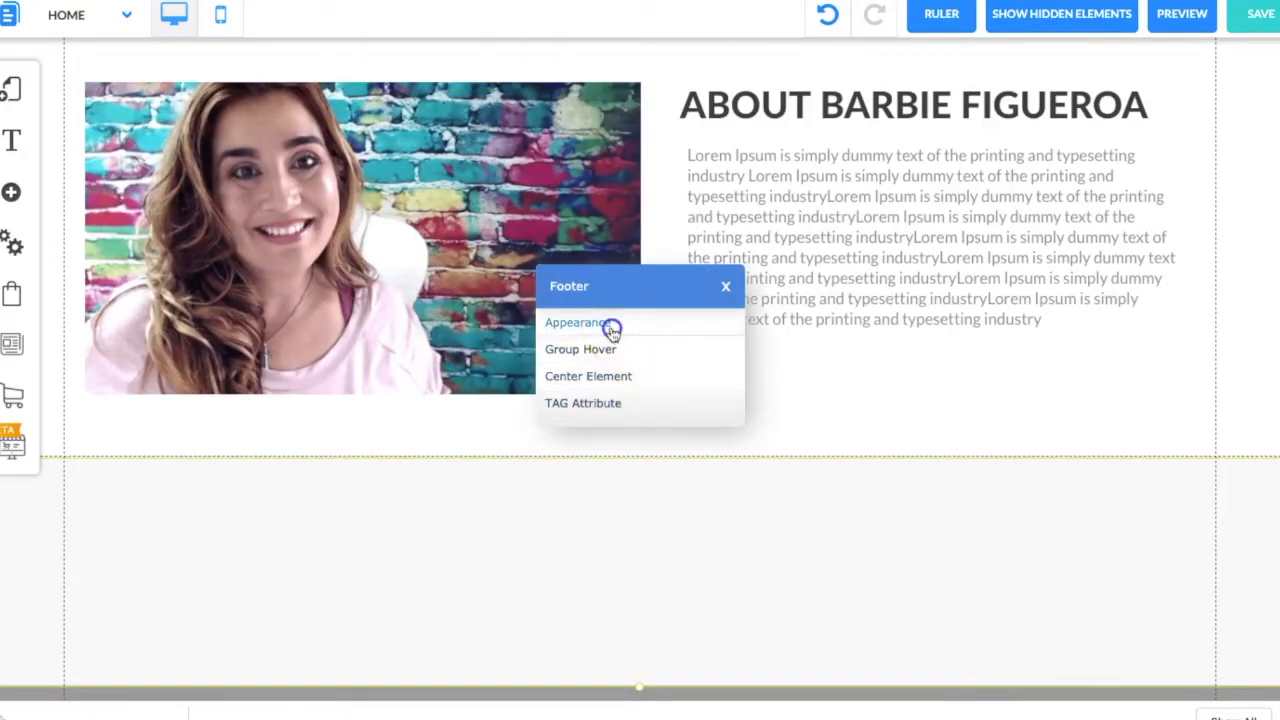
click(291, 147)
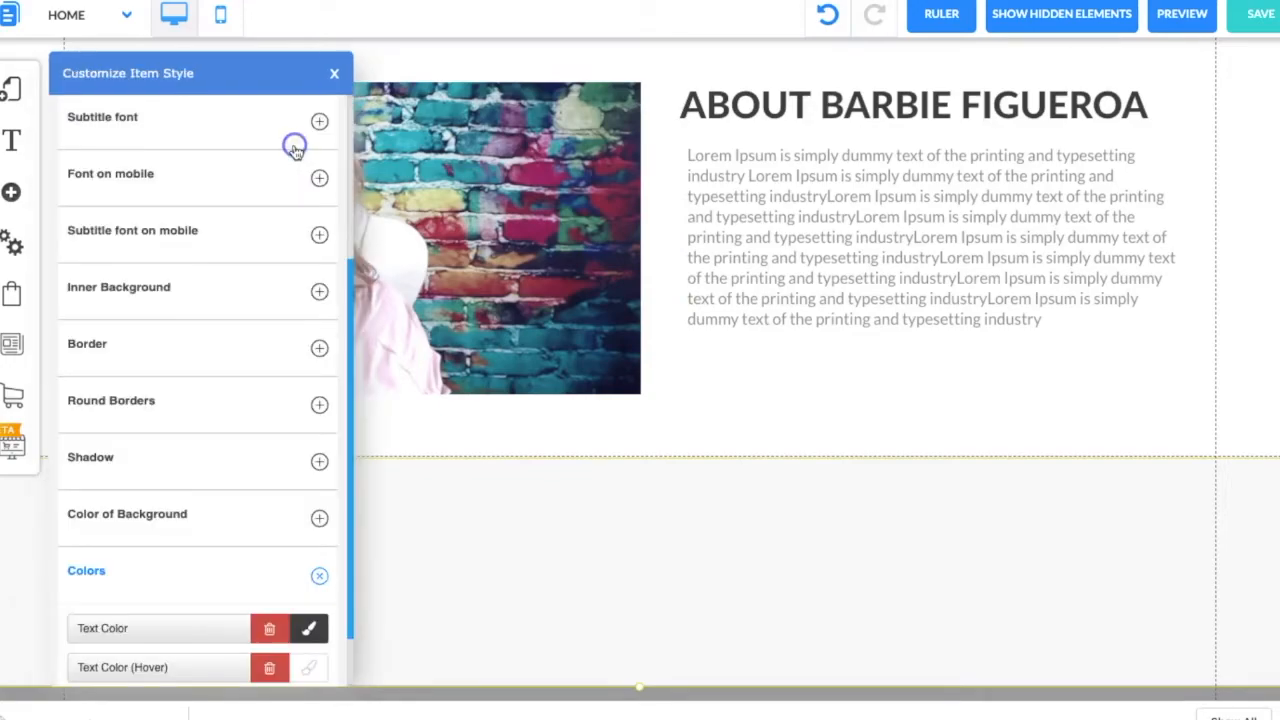
click(319, 518)
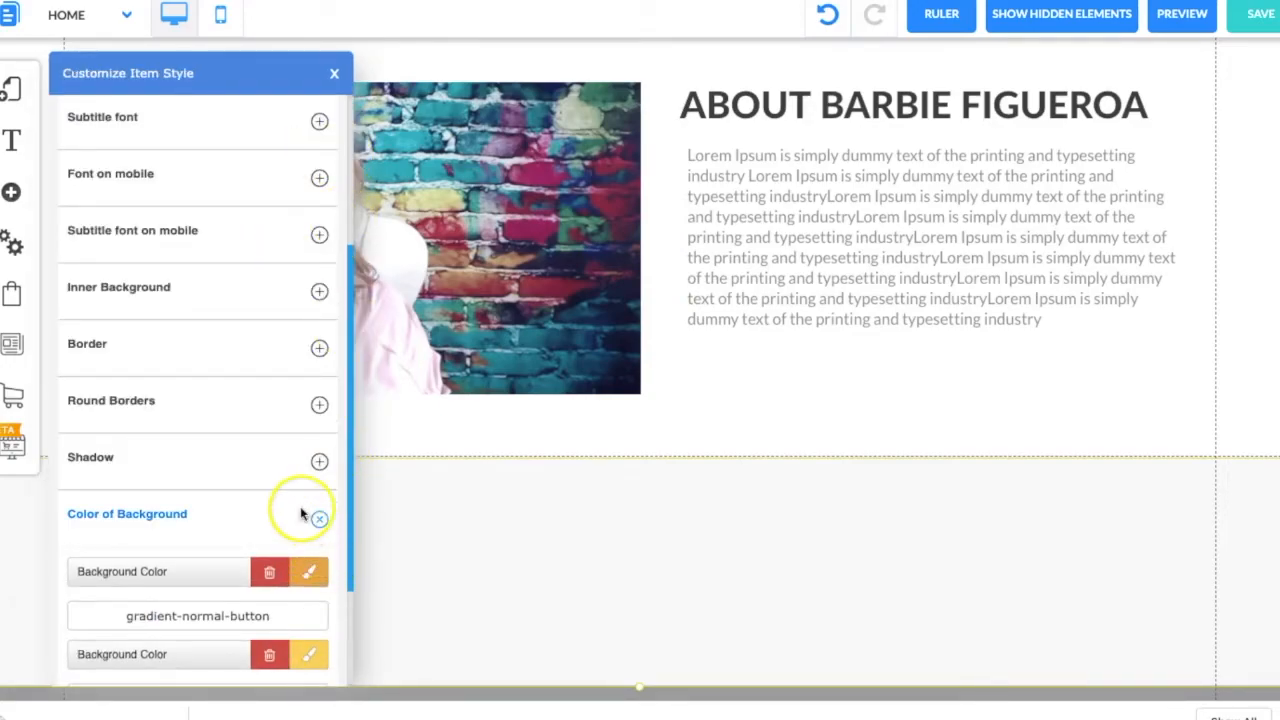
click(317, 517)
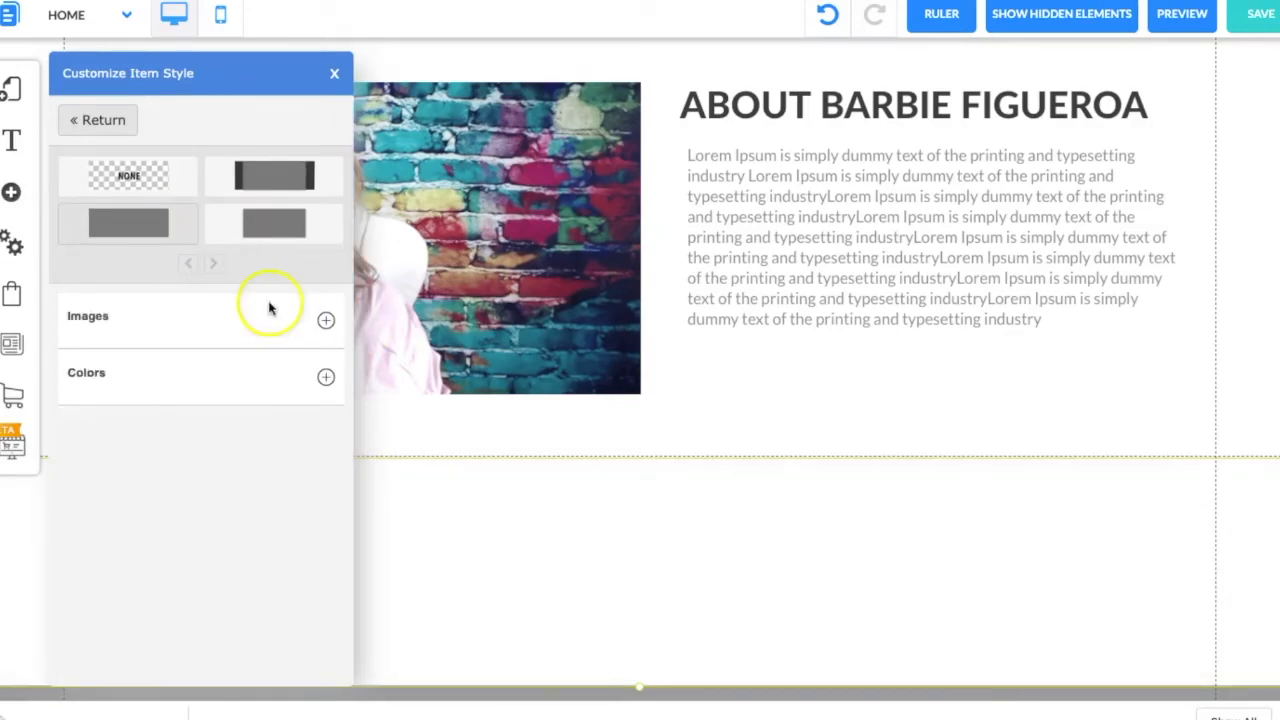
click(326, 375)
click(323, 430)
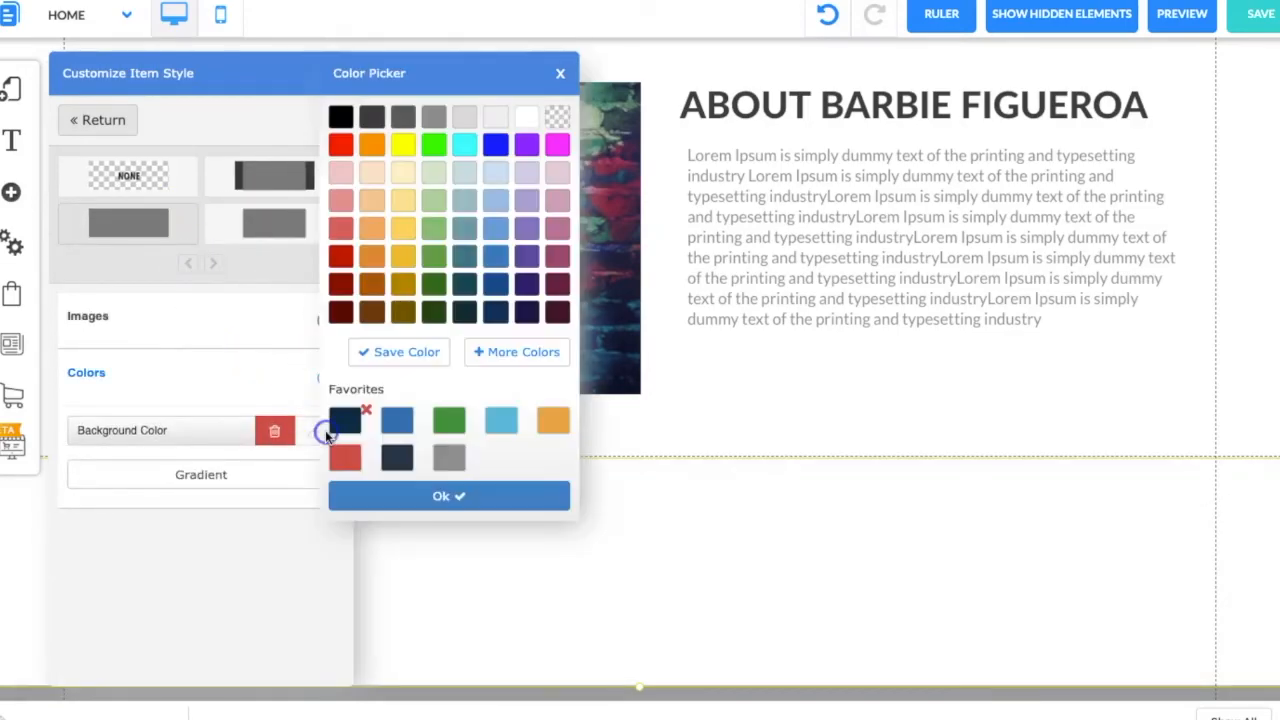
click(337, 424)
click(926, 594)
- Save the website changes with both the default layout and the Home page included
scroll(921, 590, up, 6)
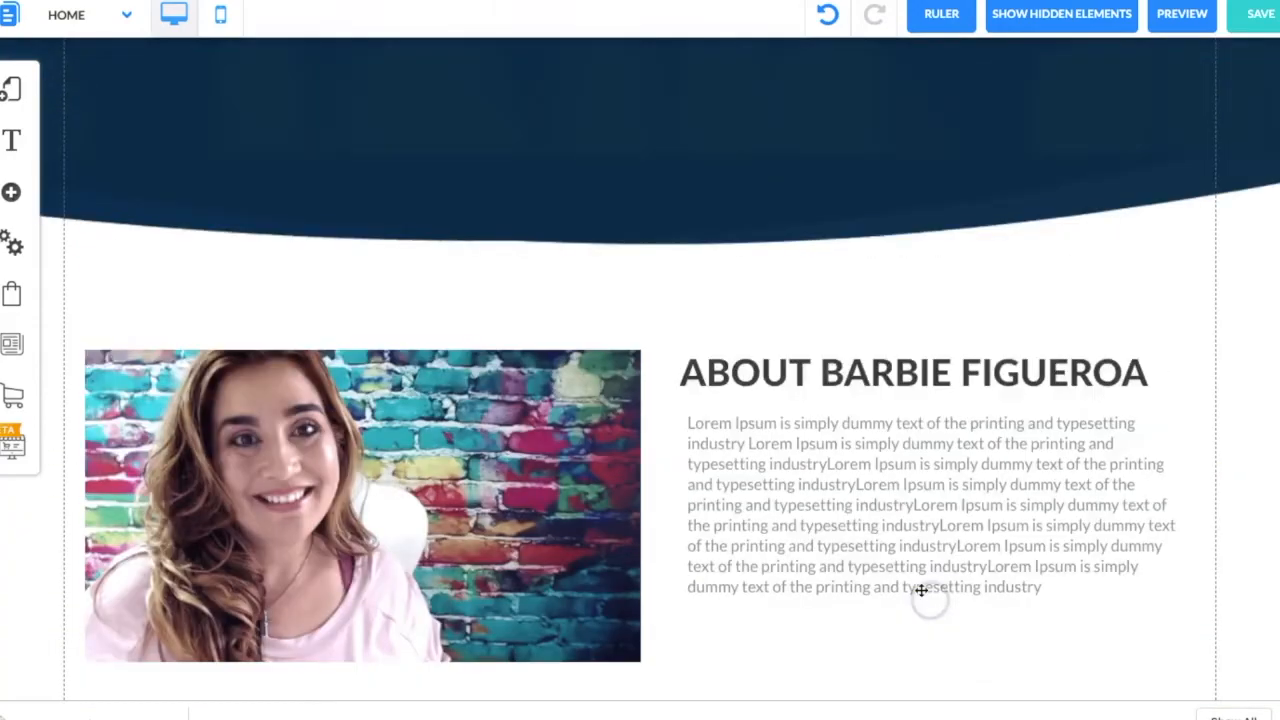
scroll(921, 590, up, 3)
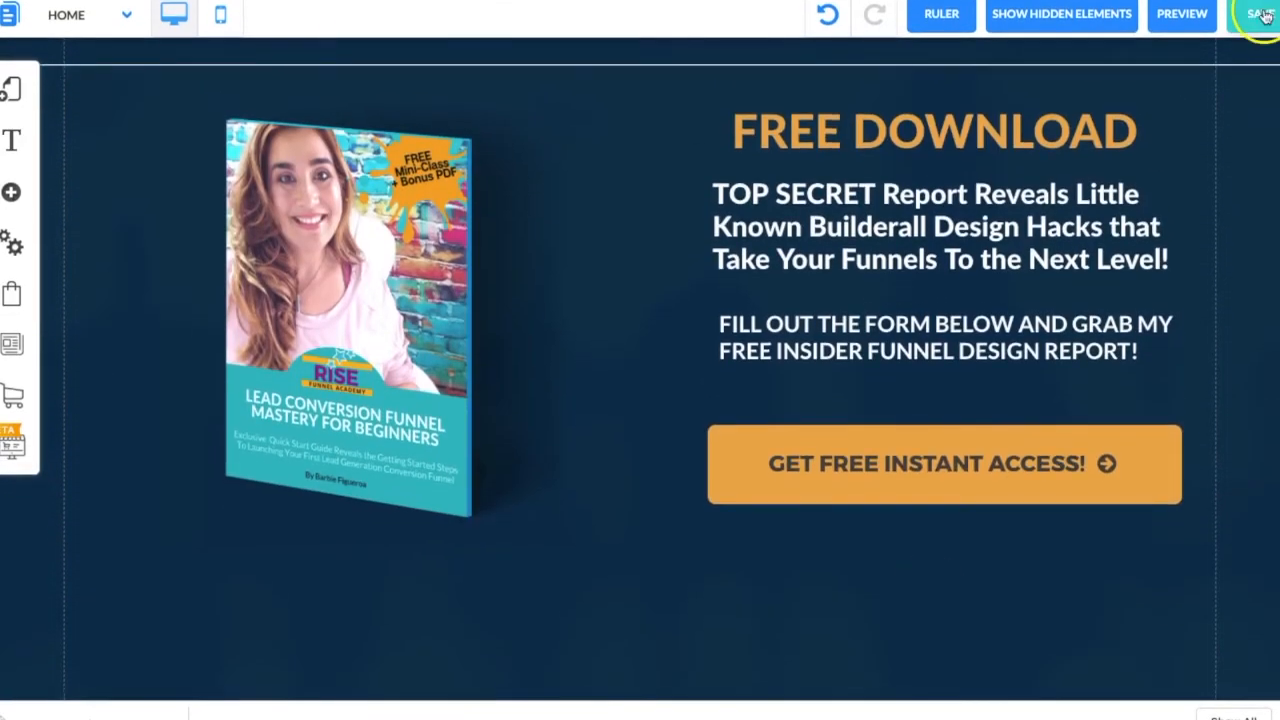
click(1263, 14)
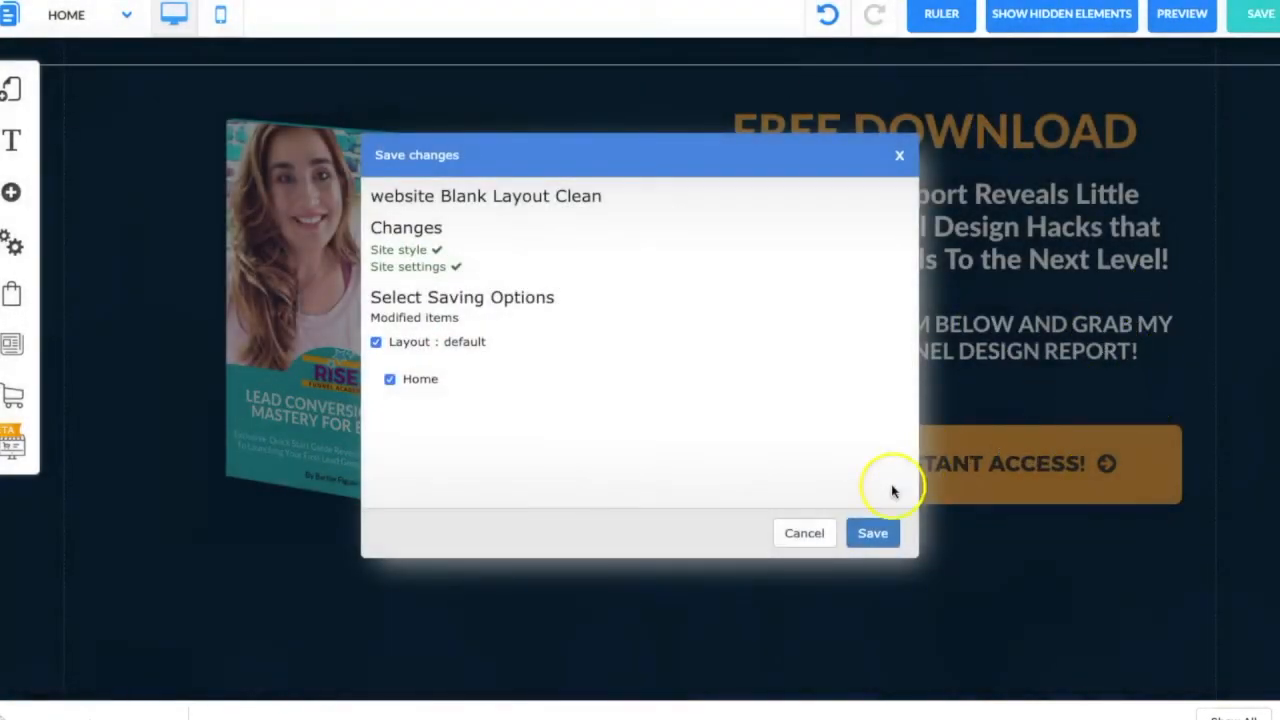
click(870, 533)
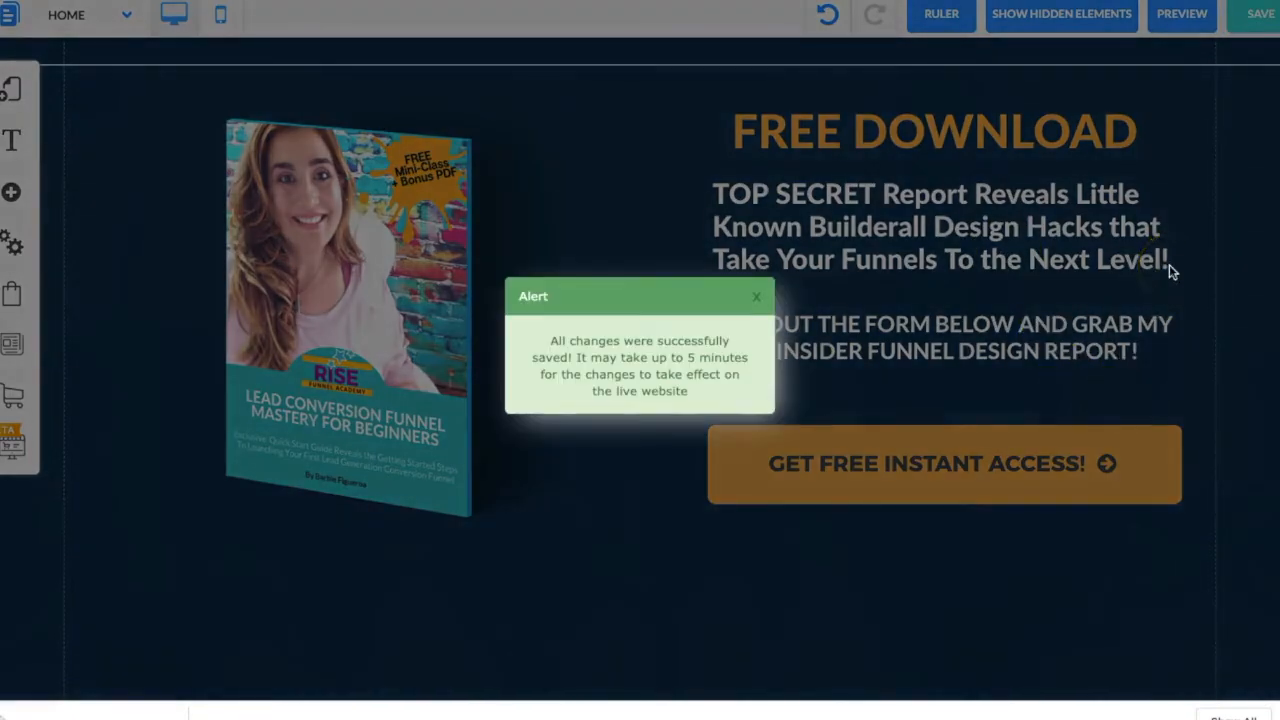
click(760, 292)
- Preview the desktop page and review the layout from the banner down to the footer
click(1183, 14)
scroll(1244, 201, down, 10)
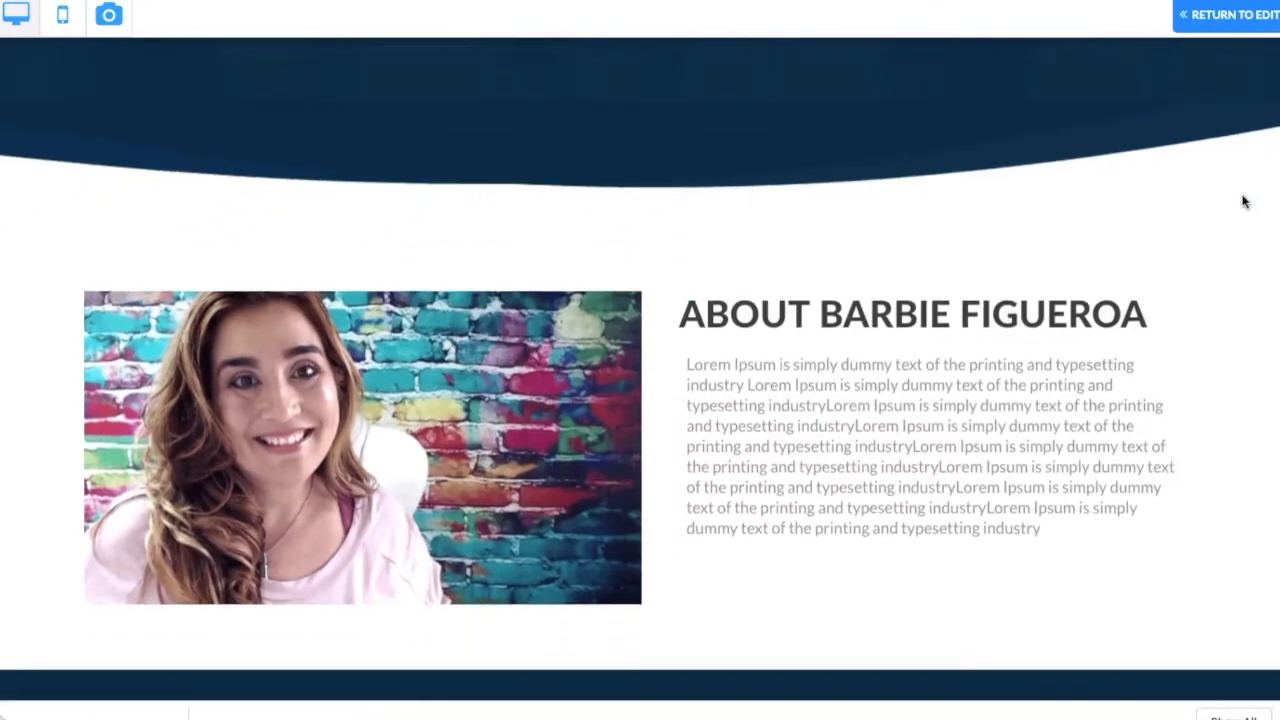
scroll(1244, 201, up, 5)
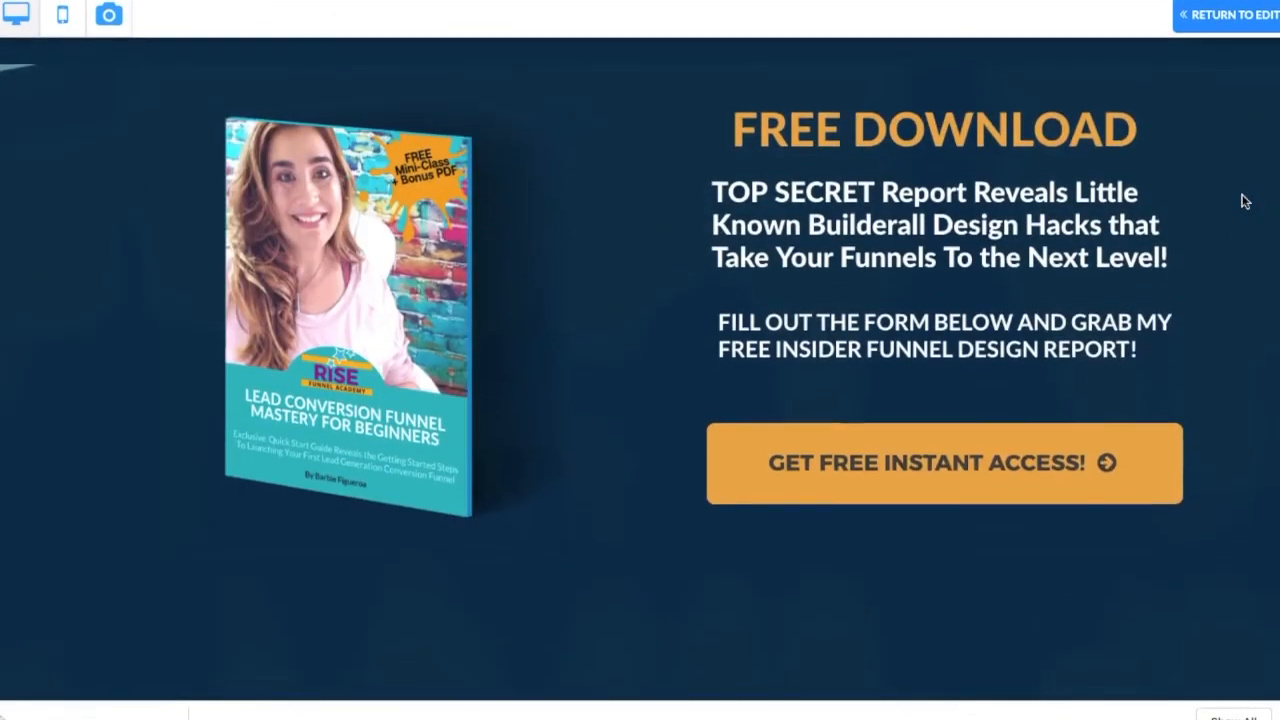
scroll(1244, 201, down, 3)
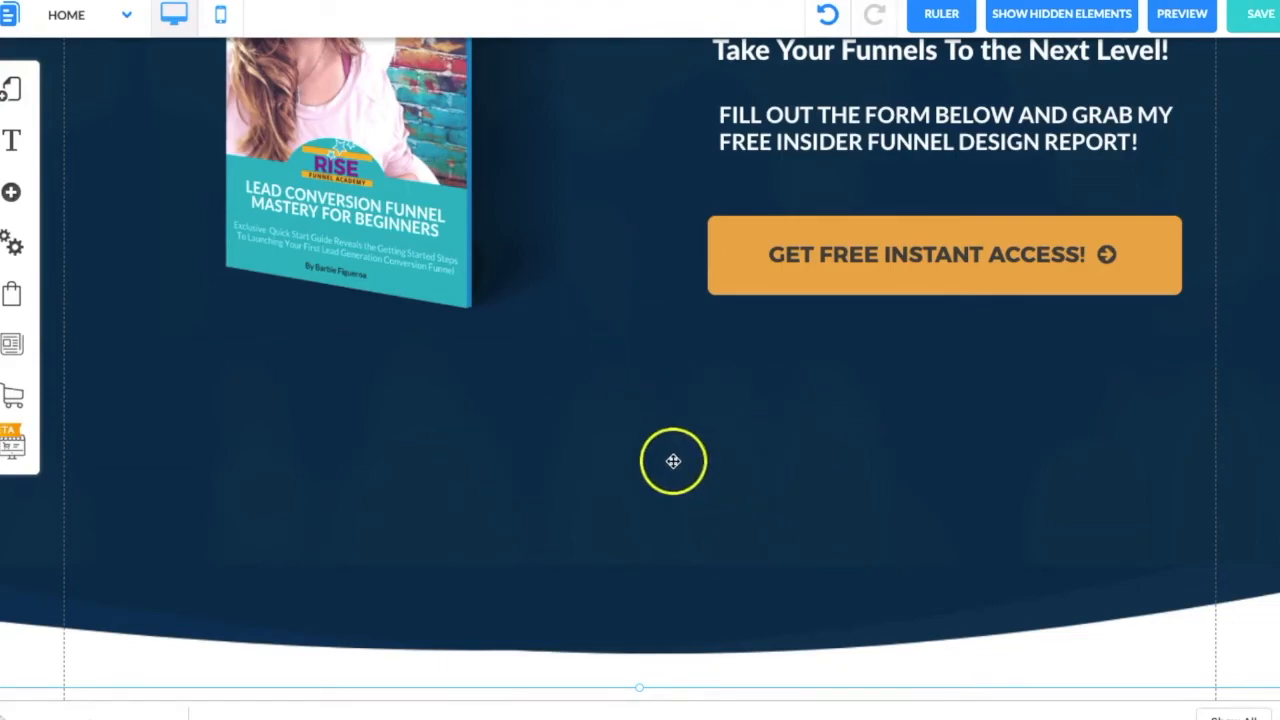
- Save the changes to the Home page again
scroll(749, 460, down, 3)
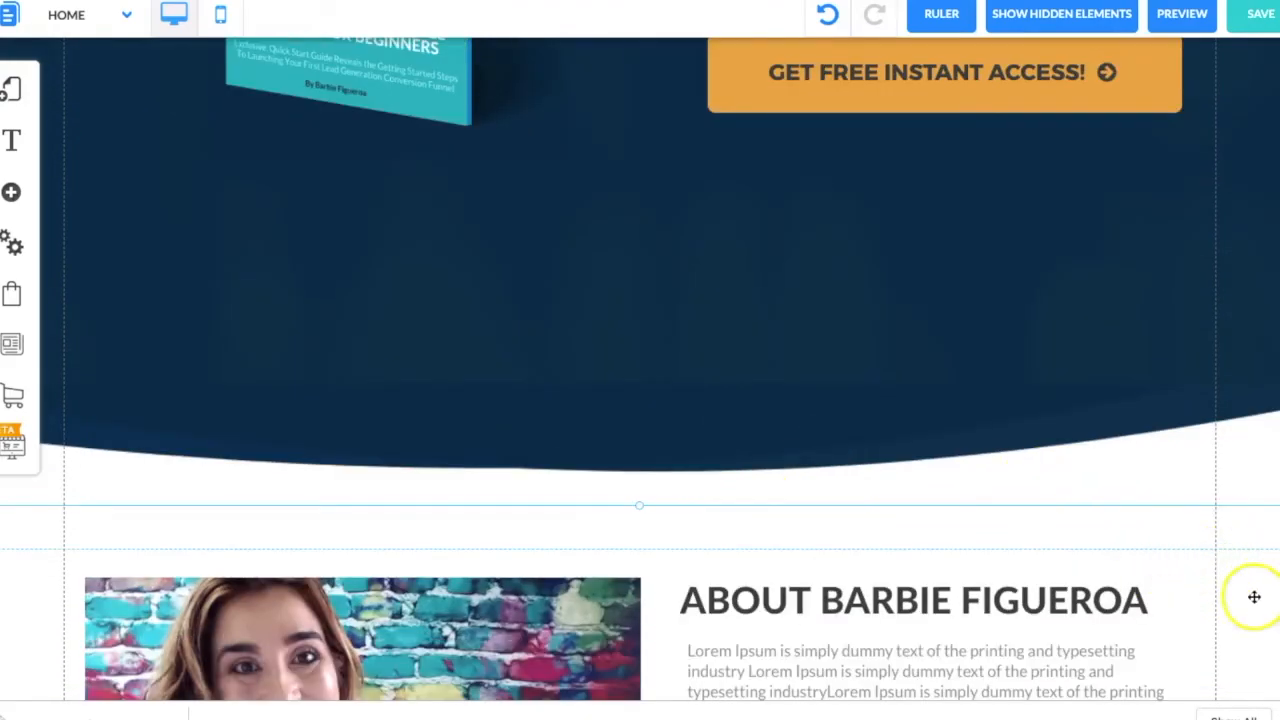
click(1263, 18)
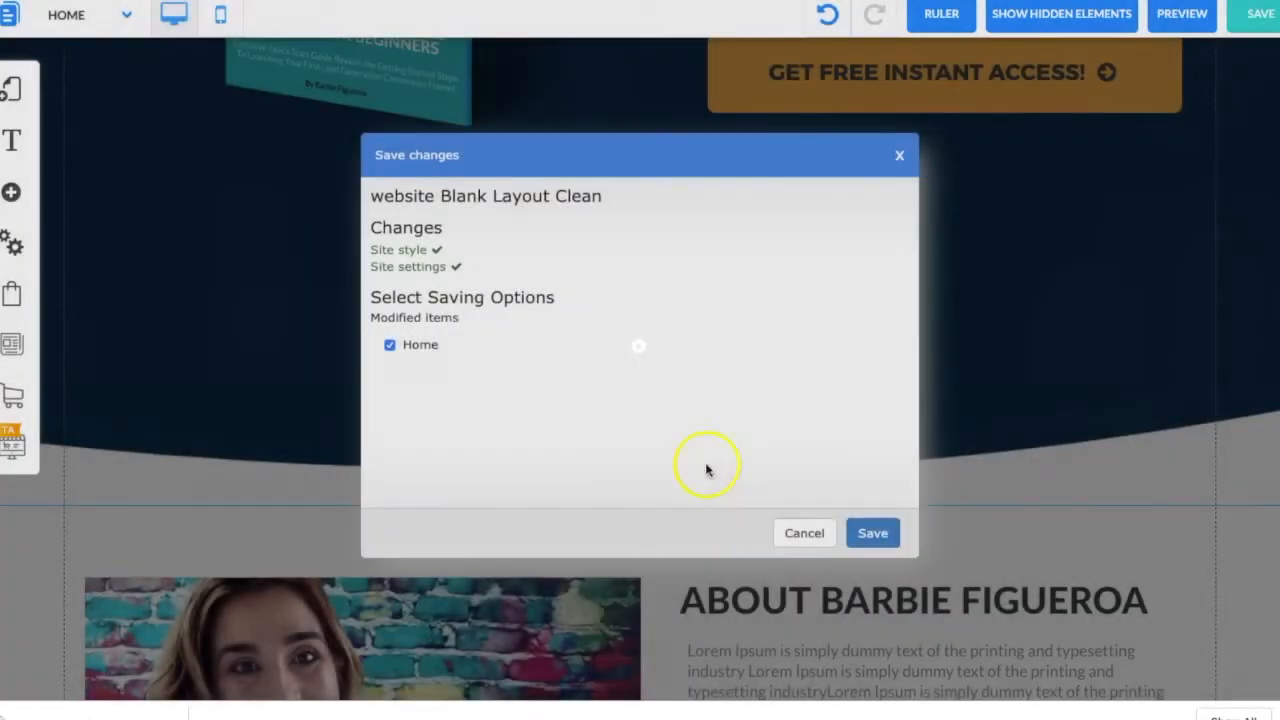
click(866, 531)
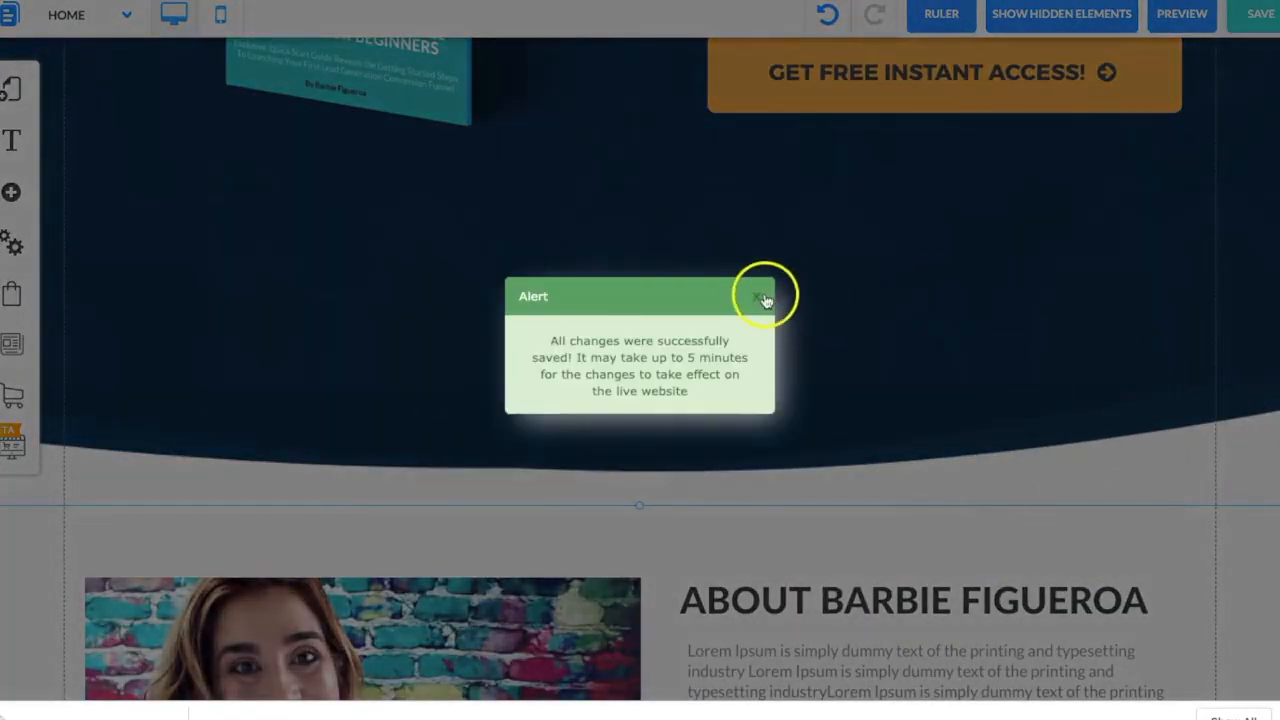
click(758, 298)
- Enlarge the book cover image by about 20% and reposition it in the open banner area beside the headlines
scroll(1122, 286, up, 5)
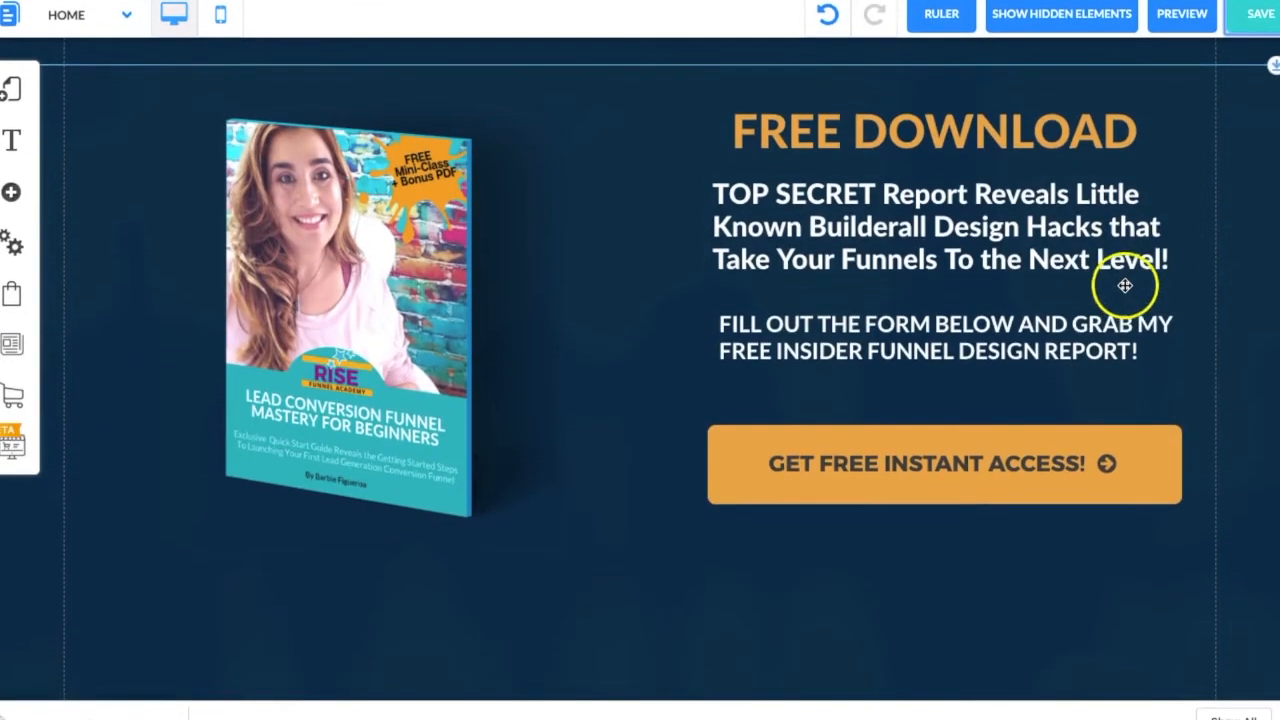
drag(382, 311, 337, 305)
drag(519, 318, 608, 365)
click(679, 504)
drag(458, 418, 468, 417)
click(914, 637)
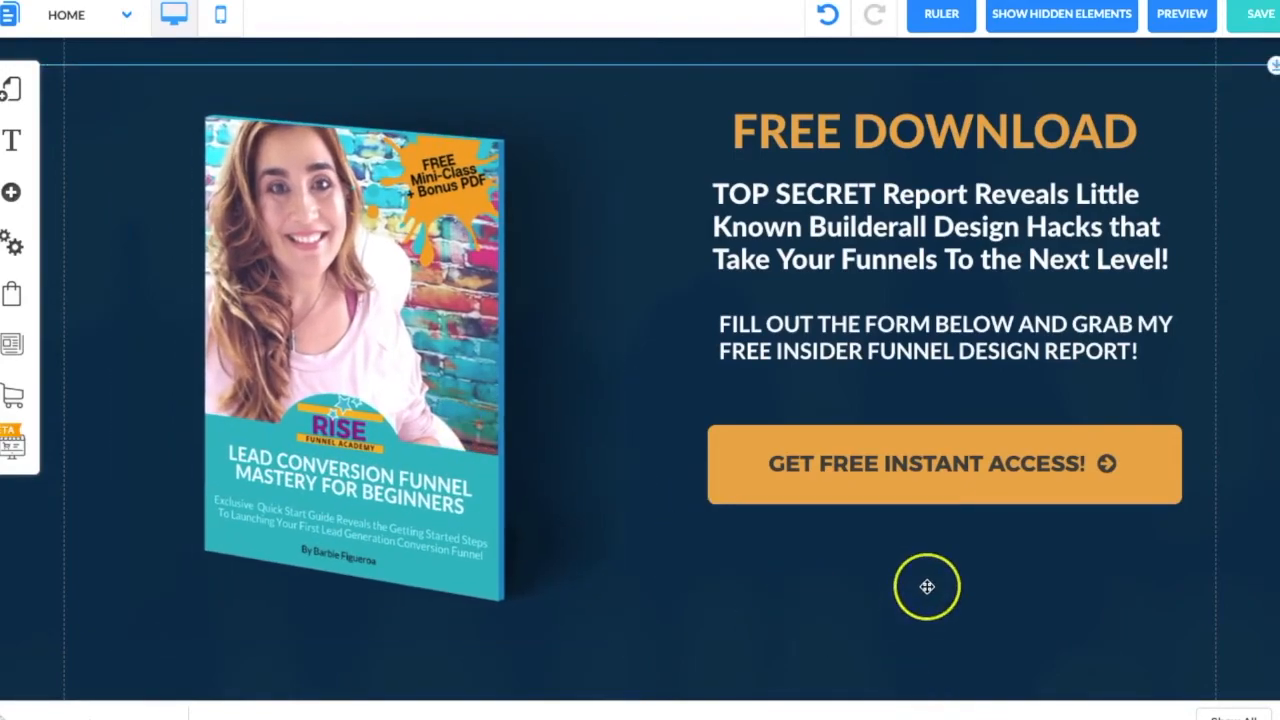
- Preview the page, capture the entire page and save the capture as a JPEG image in Downloads
click(1187, 16)
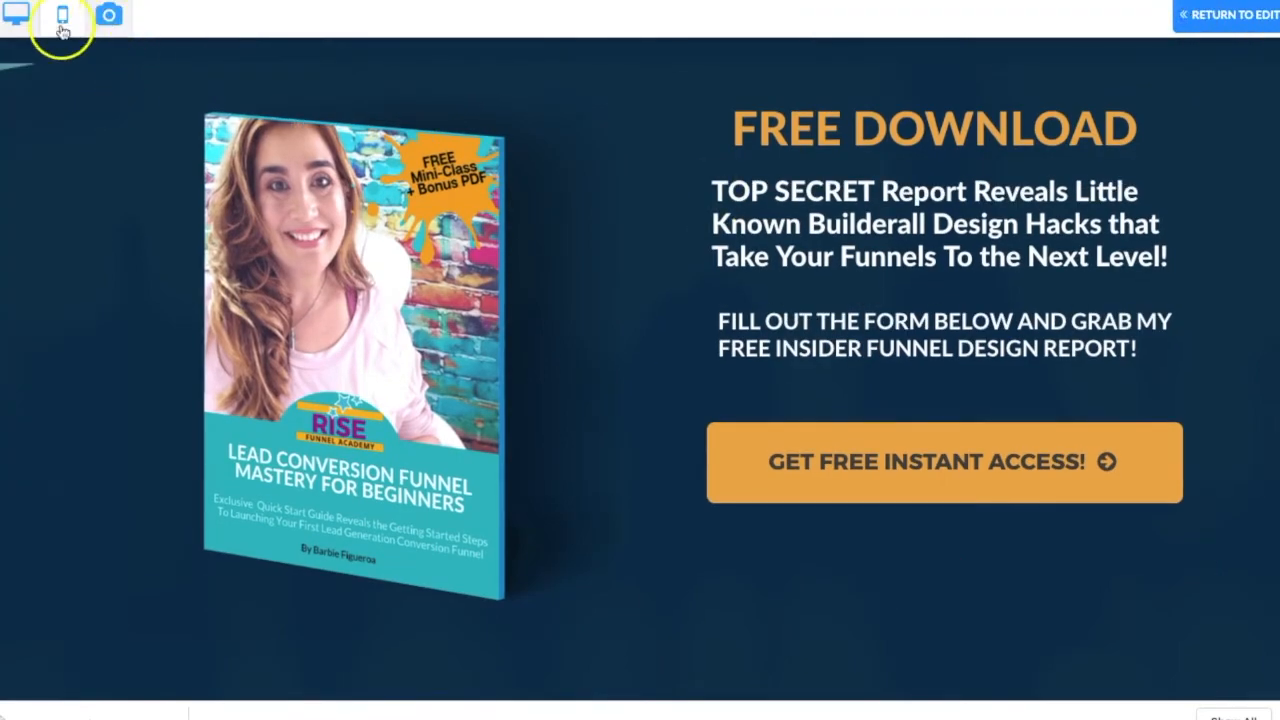
click(110, 16)
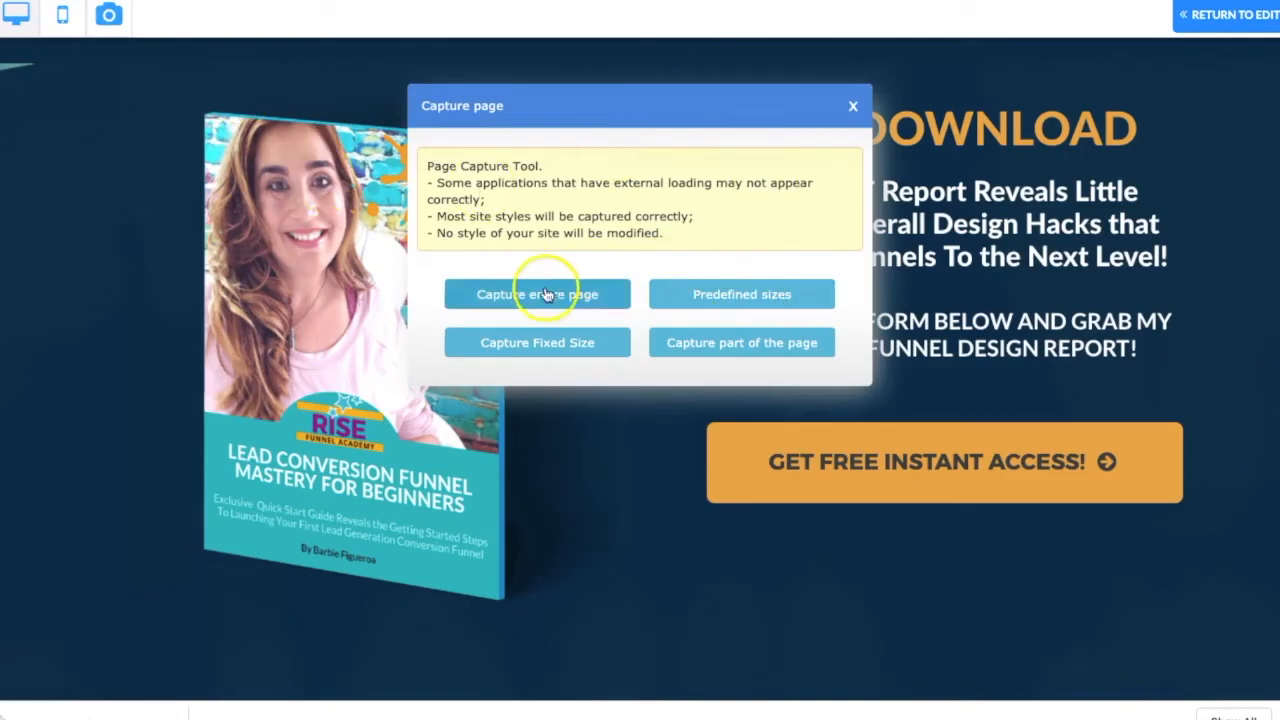
click(513, 298)
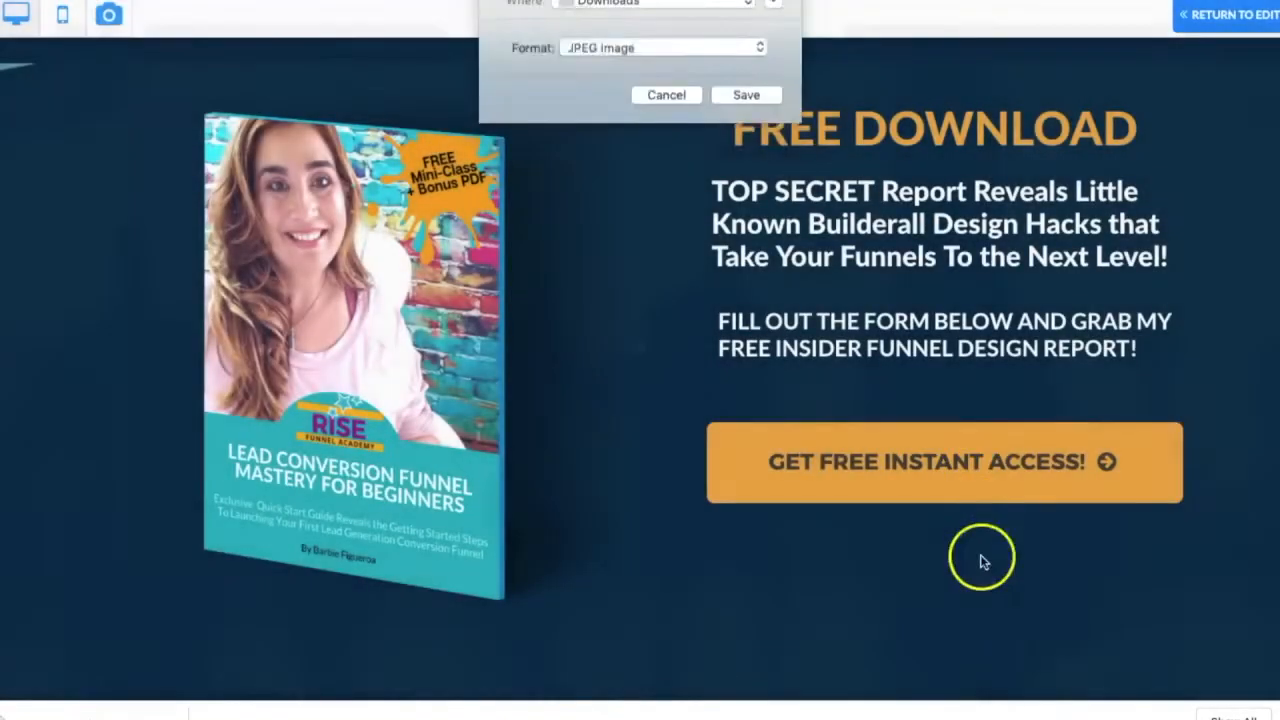
click(760, 136)
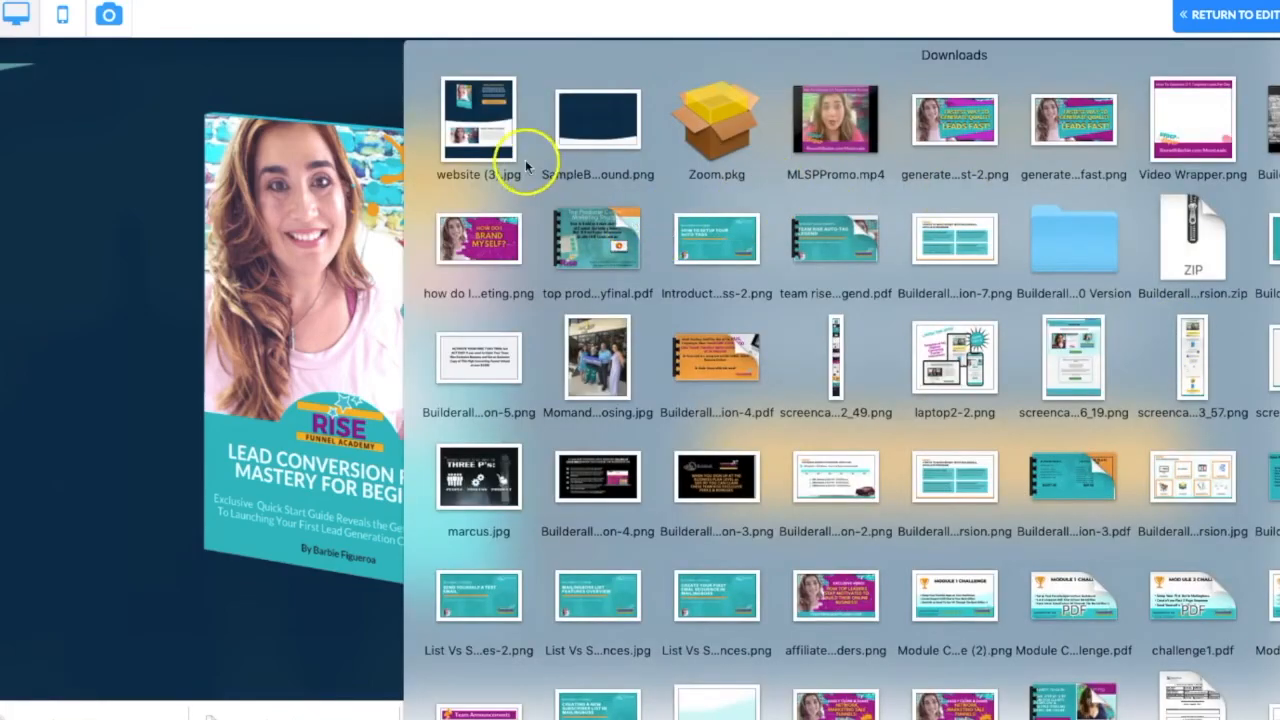
- Open the captured image website (3).jpg from Downloads and examine the full page layout
click(529, 153)
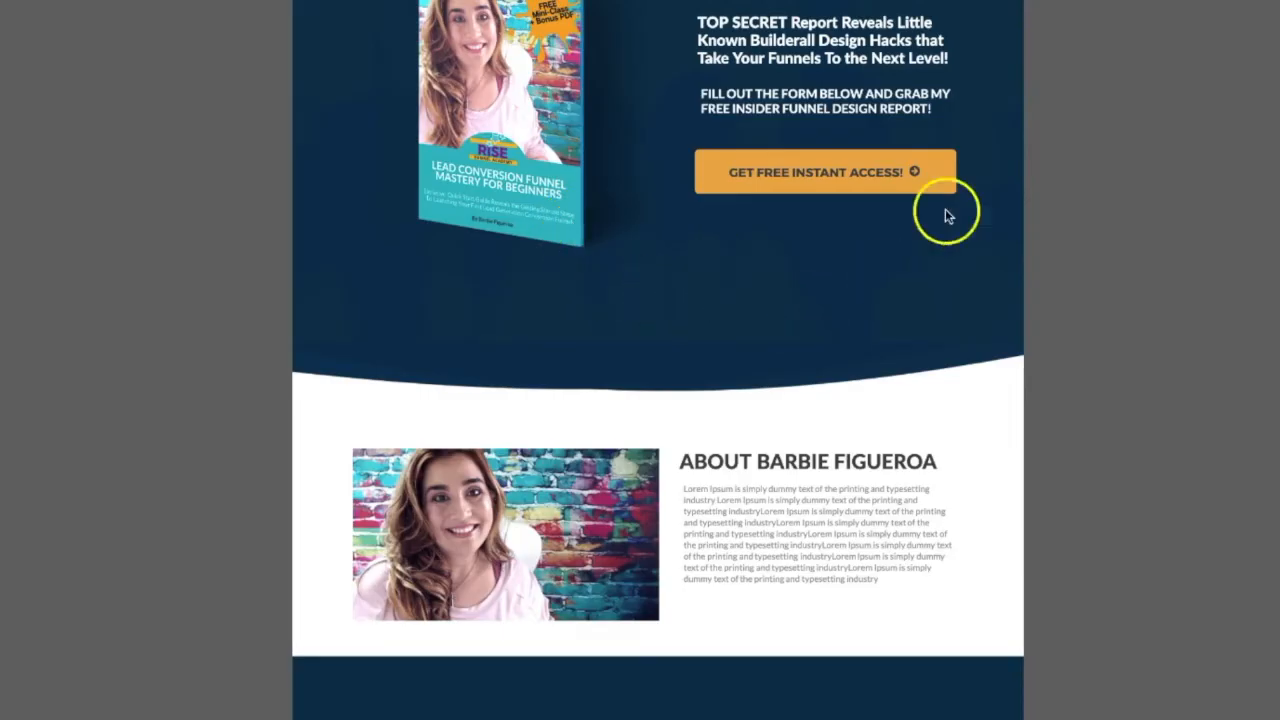
scroll(651, 360, up, 1)
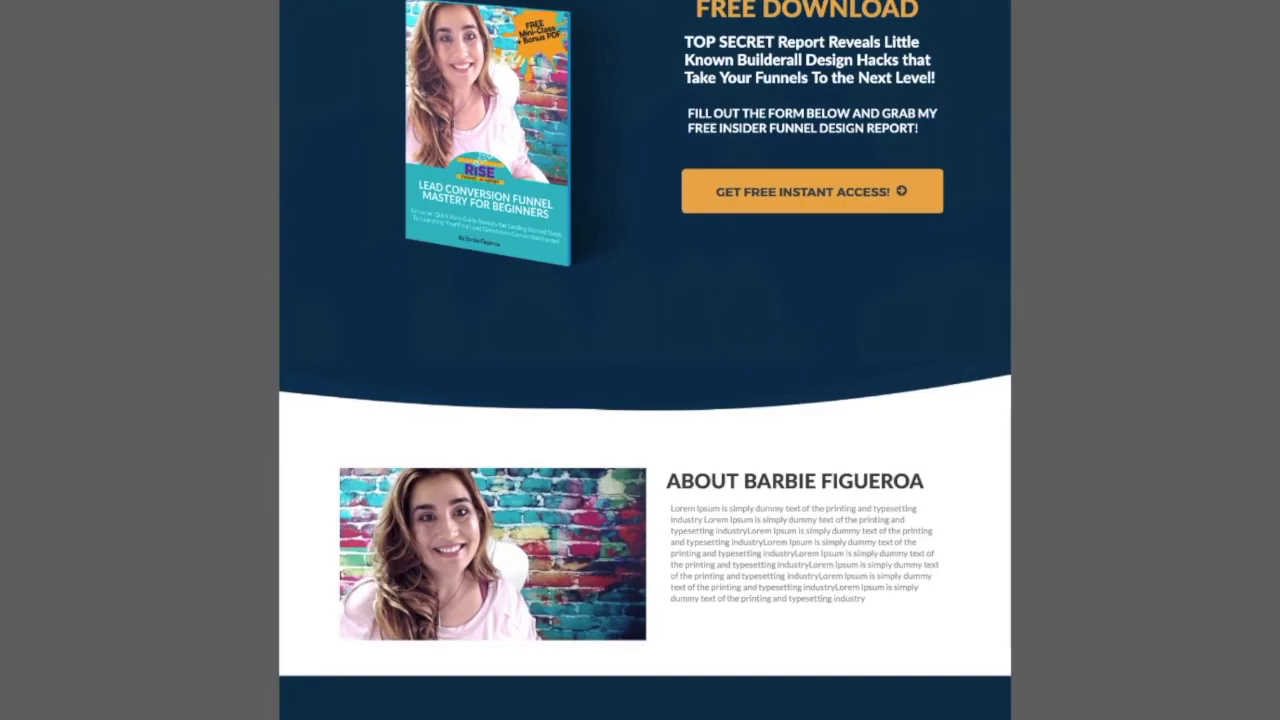
scroll(645, 360, down, 2)
scroll(645, 360, up, 2)
scroll(645, 360, down, 2)
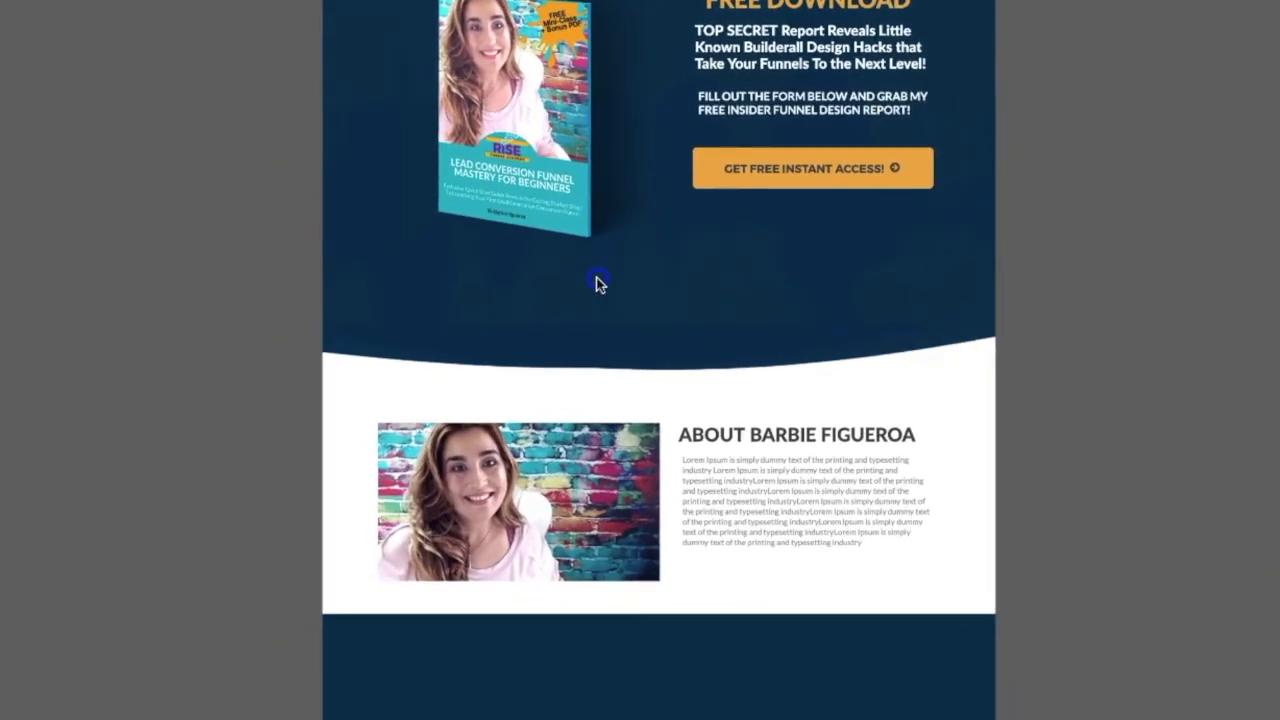
scroll(658, 360, up, 1)
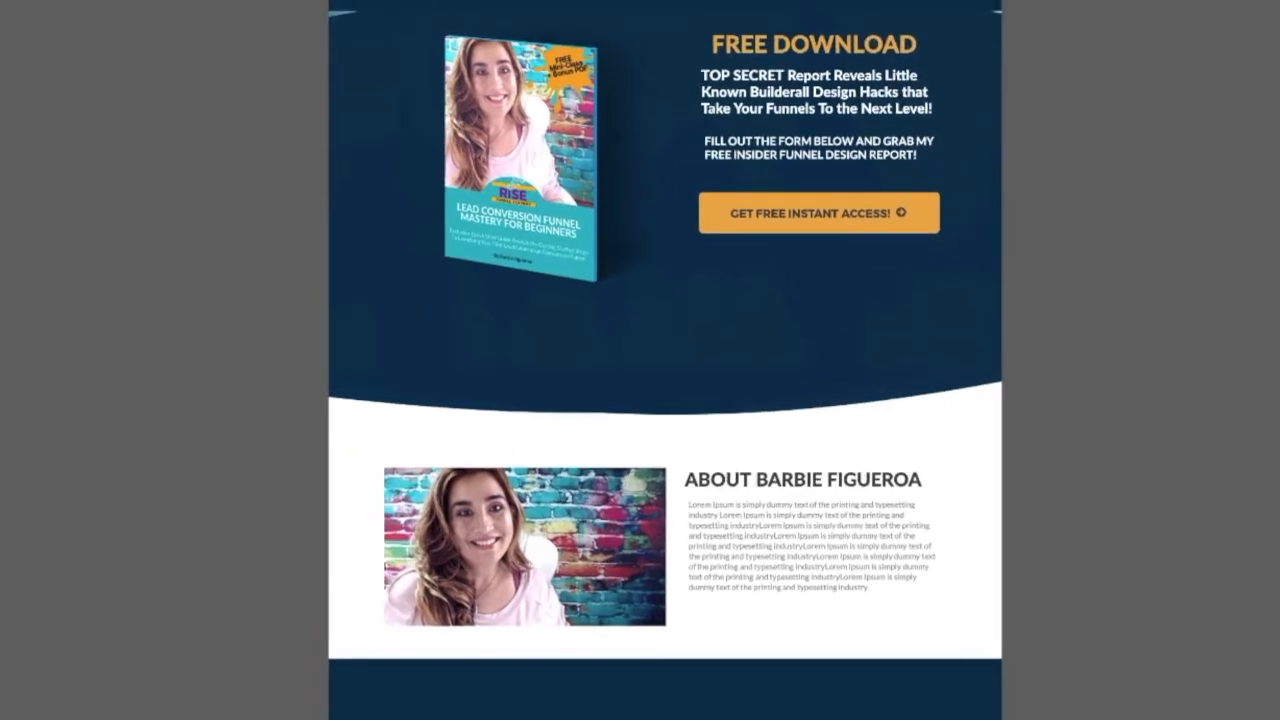